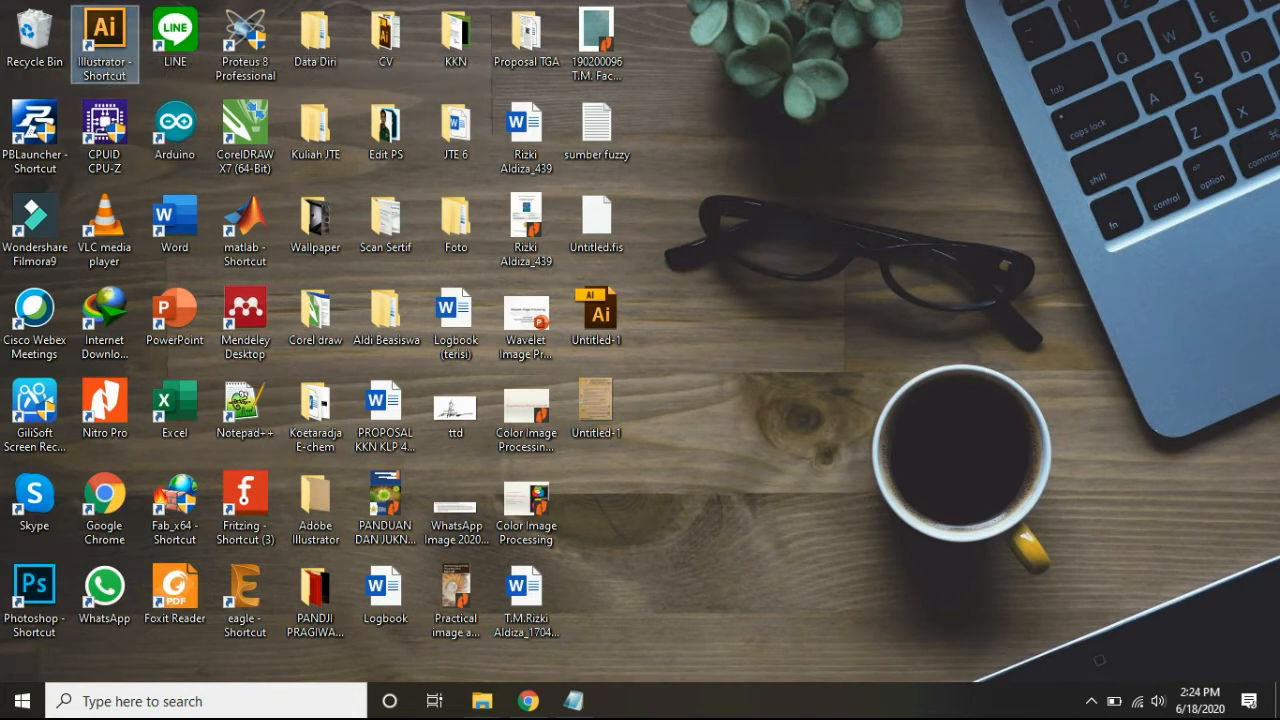
- Review the downloaded icon images in the New folder inside the Adobe Illustrator folder
mouse_move(482, 701)
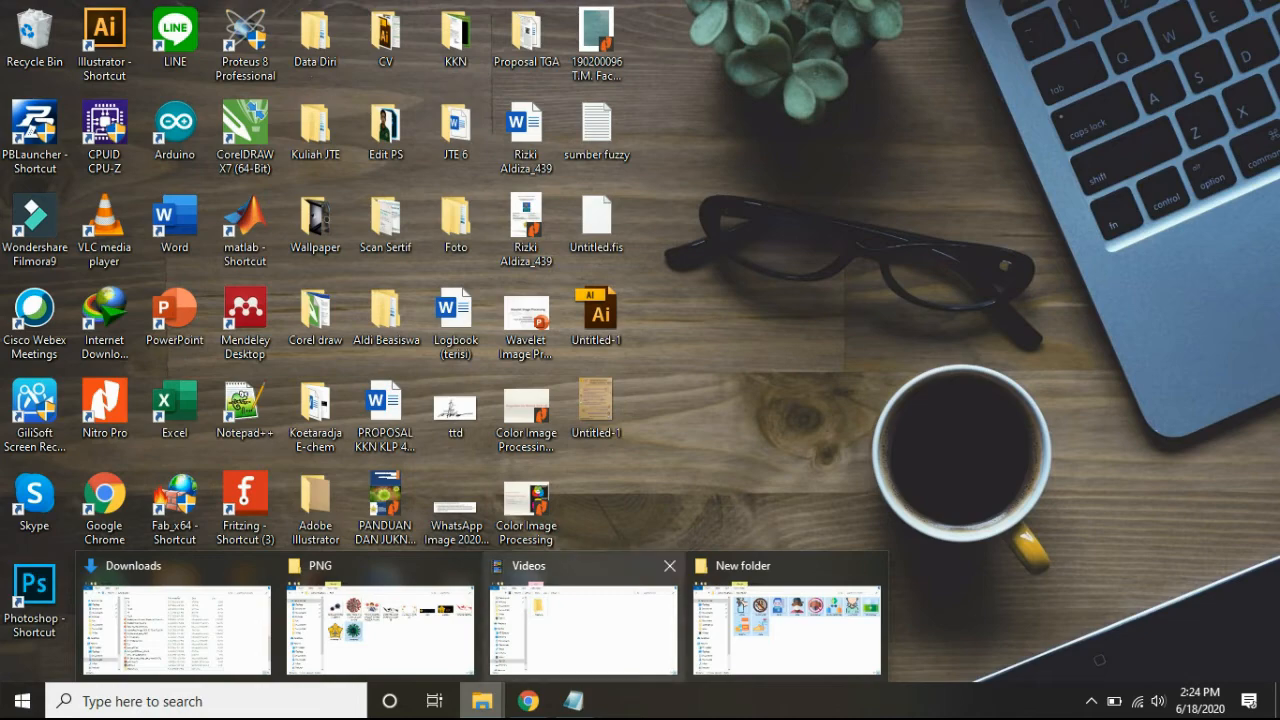
click(787, 630)
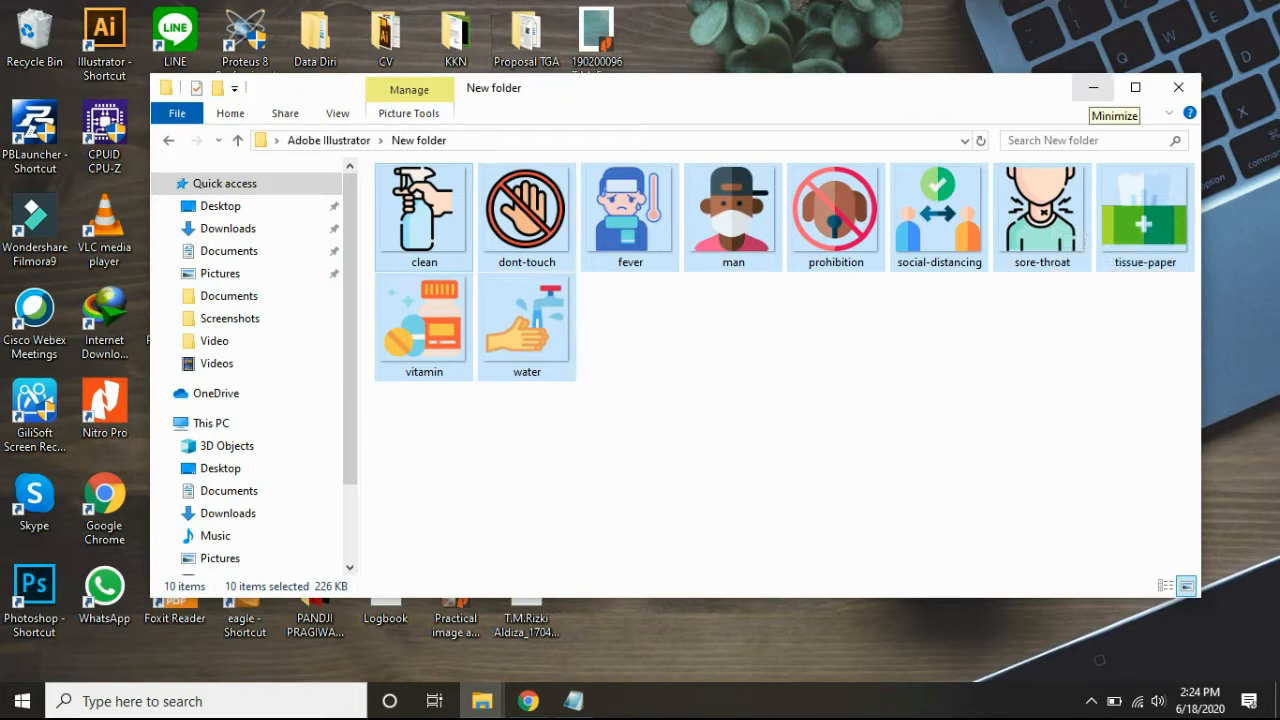
click(1093, 88)
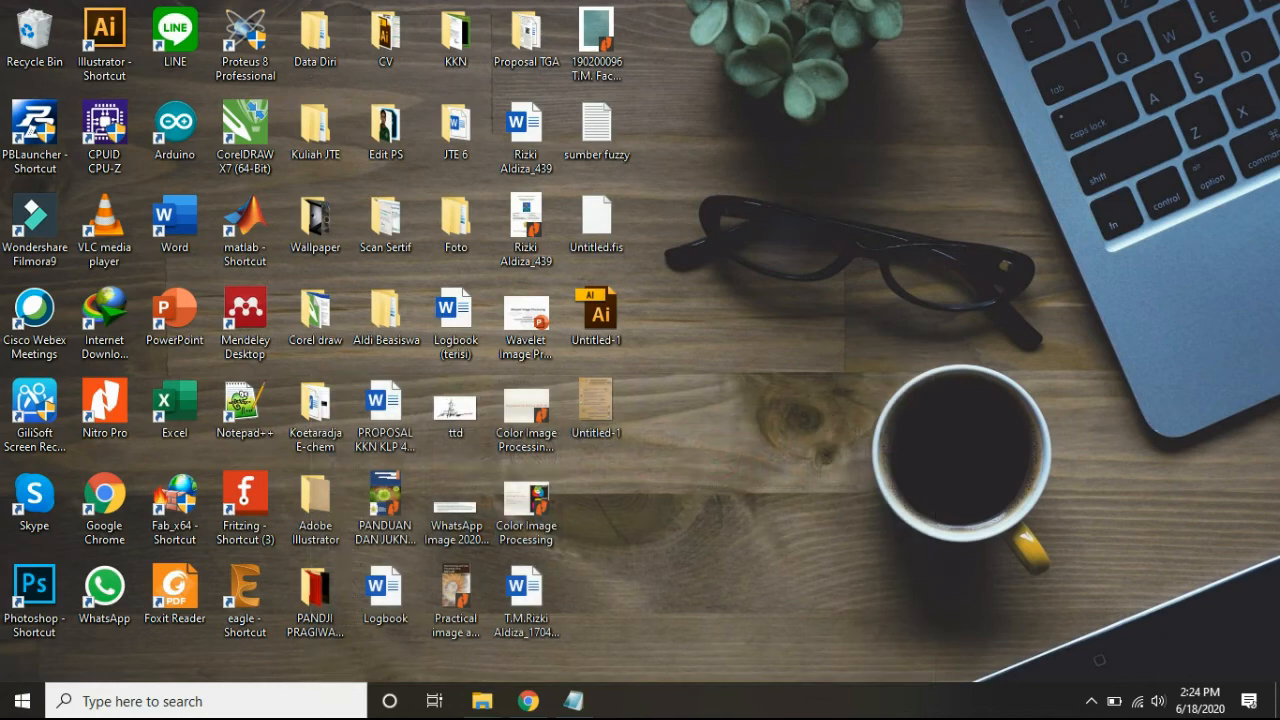
- Switch to Chrome and review the halodoc coronavirus article and sneezing image searches, comparing them with the downloaded icon folder
mouse_move(528, 701)
click(527, 612)
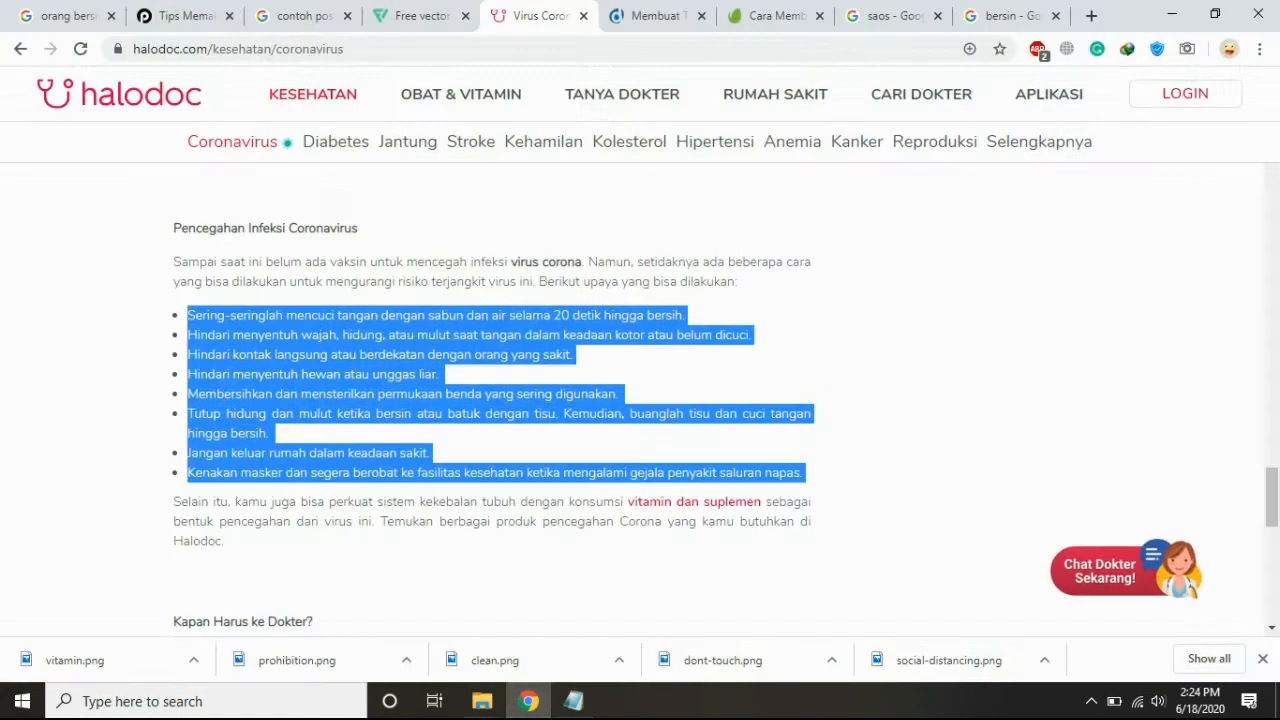
click(66, 16)
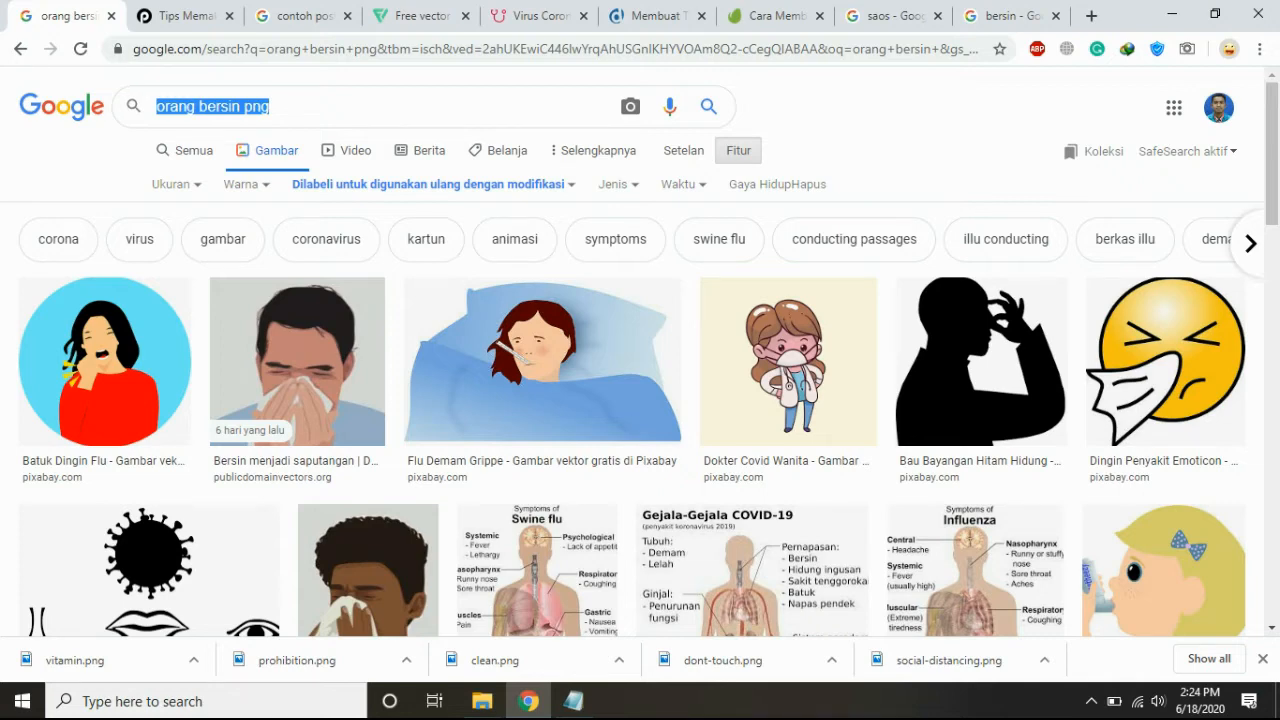
click(482, 701)
click(788, 614)
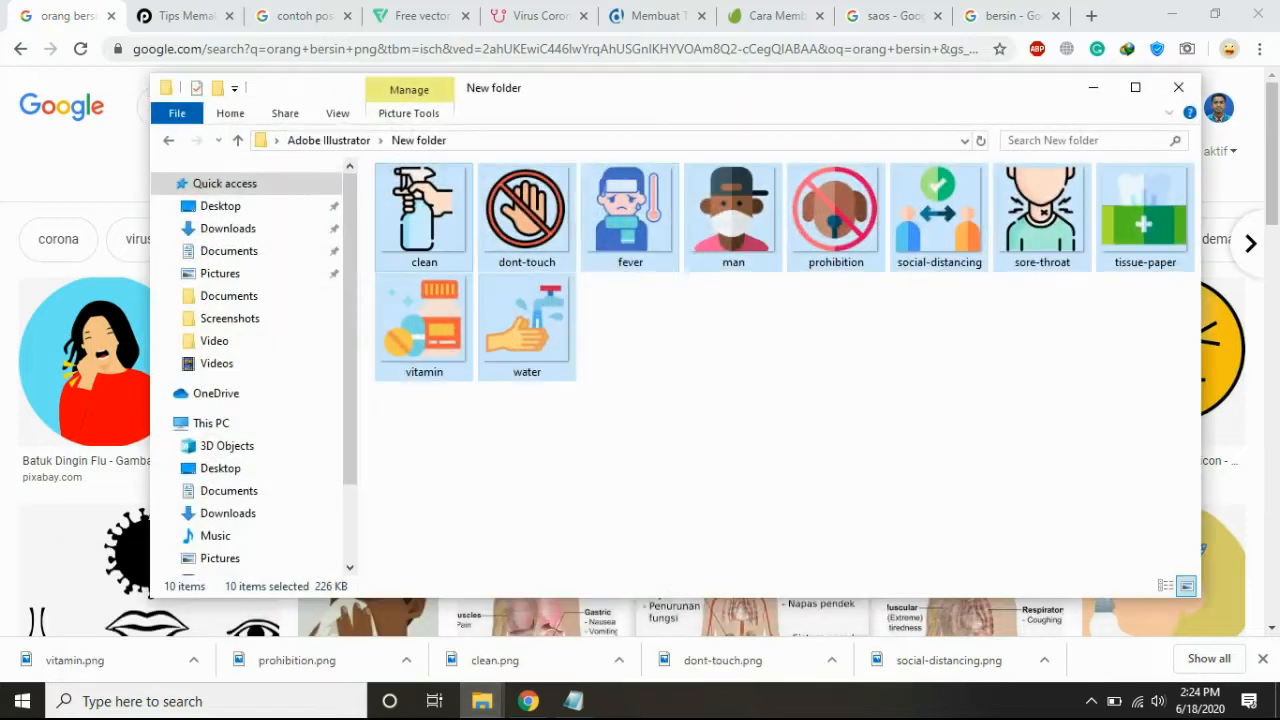
click(1093, 87)
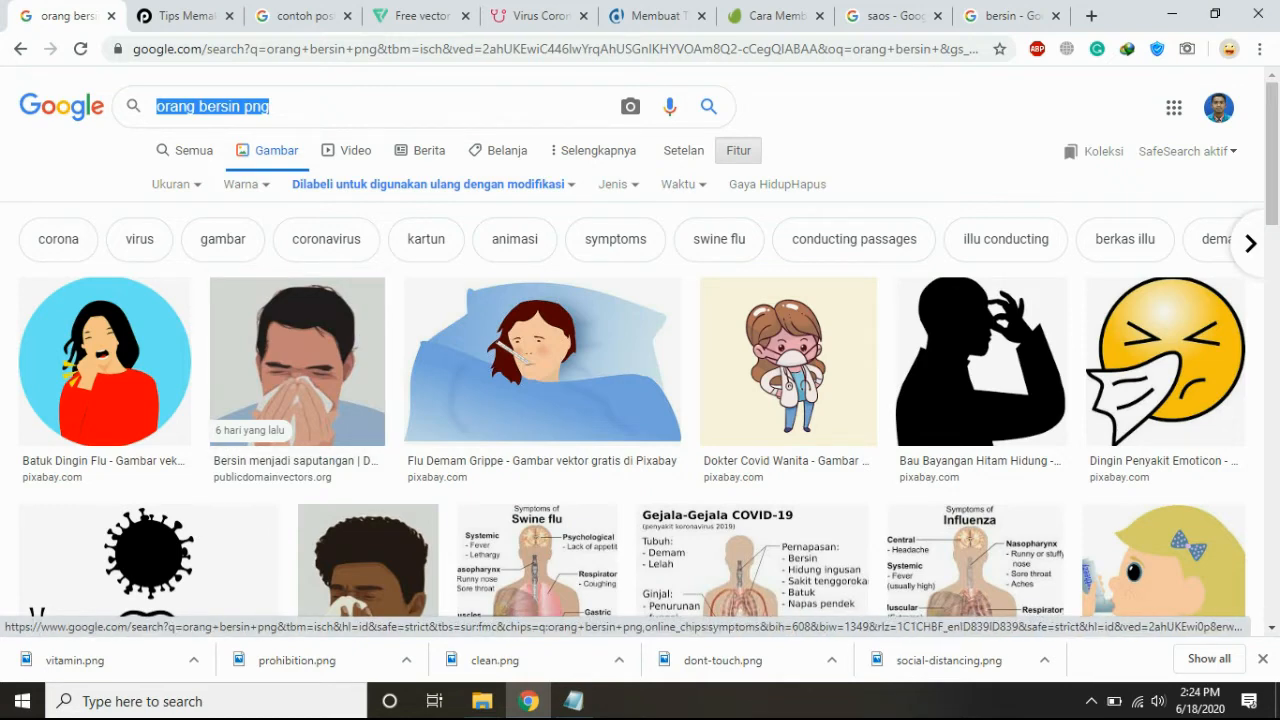
click(886, 16)
click(1004, 16)
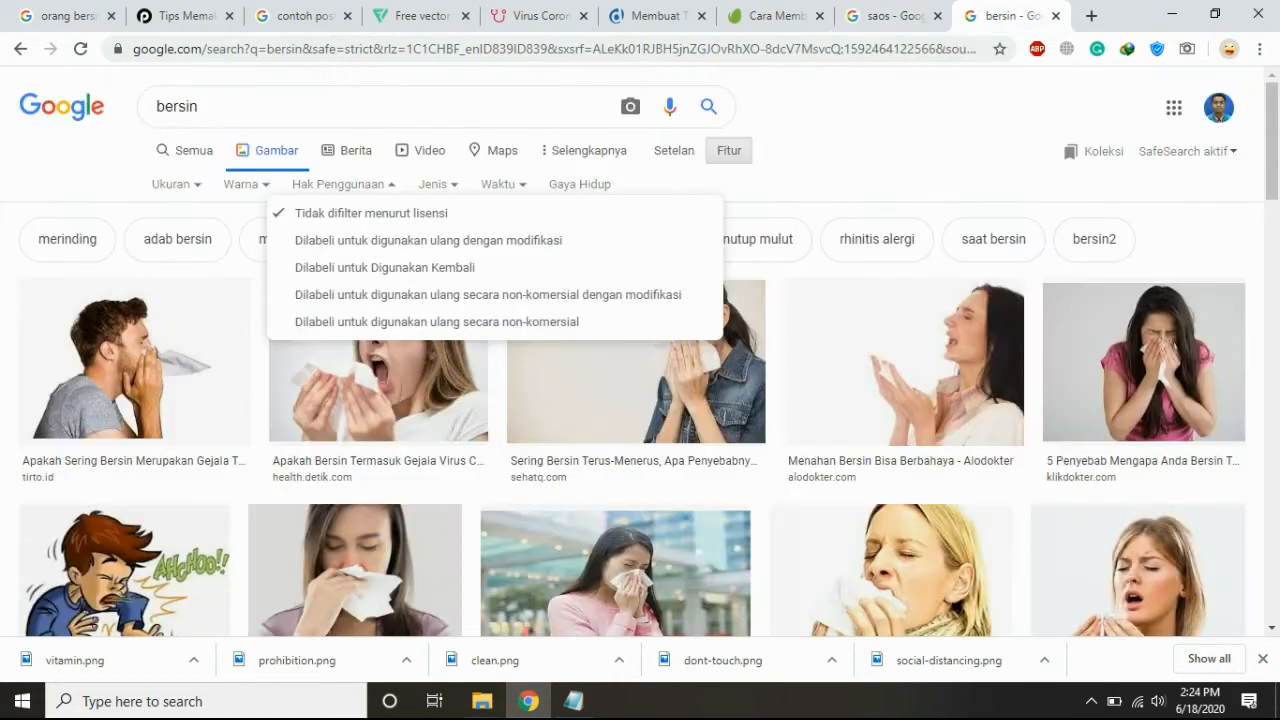
- Search Google Images for "bersin" in a new browser tab
click(1091, 16)
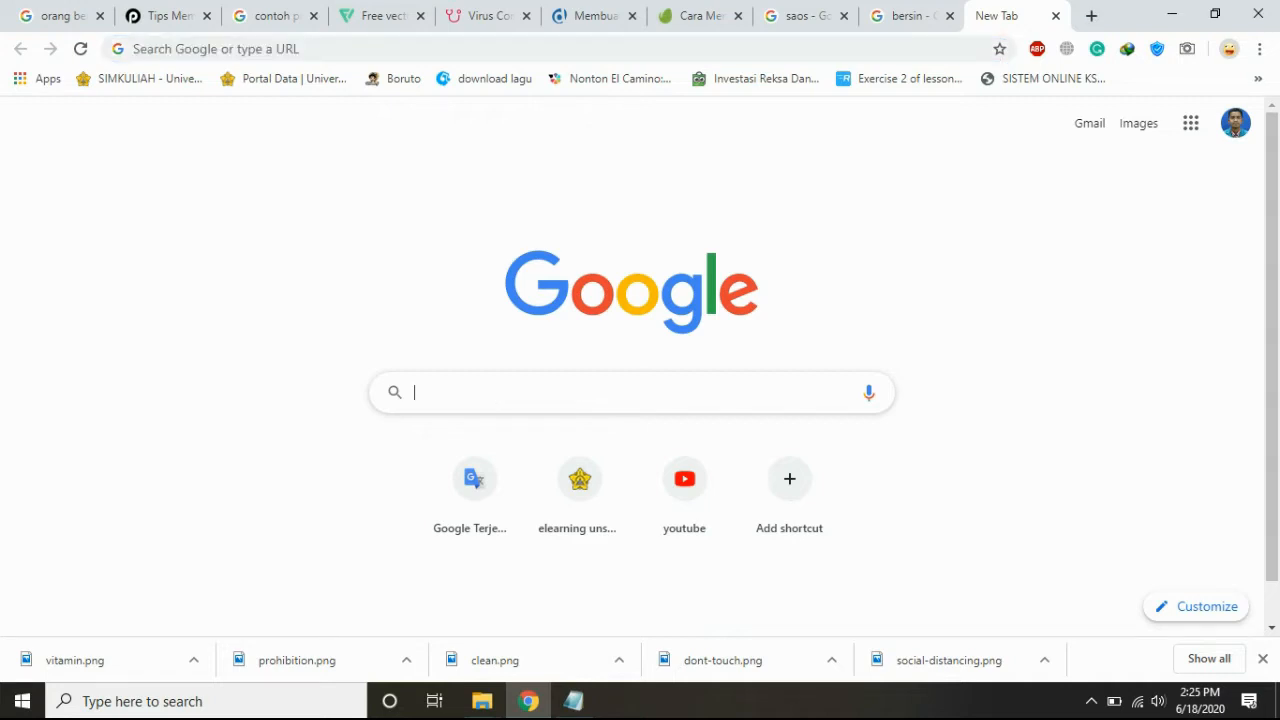
text(bersin)
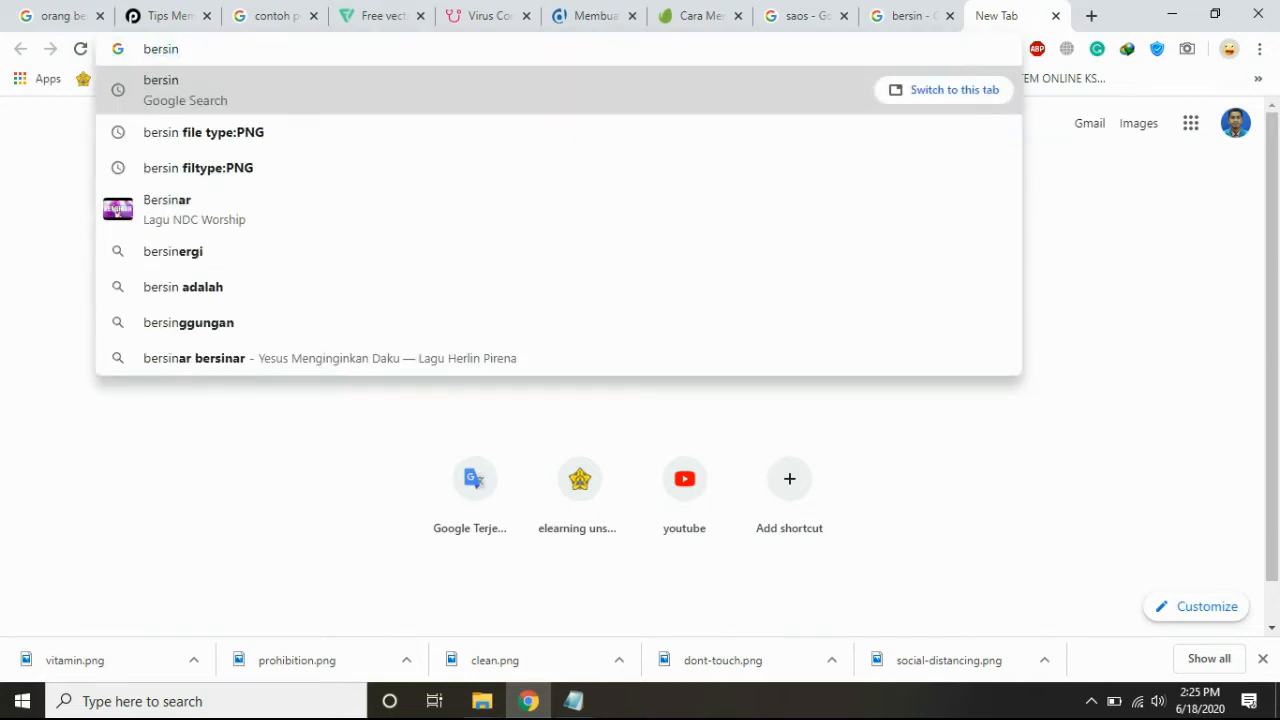
key(Return)
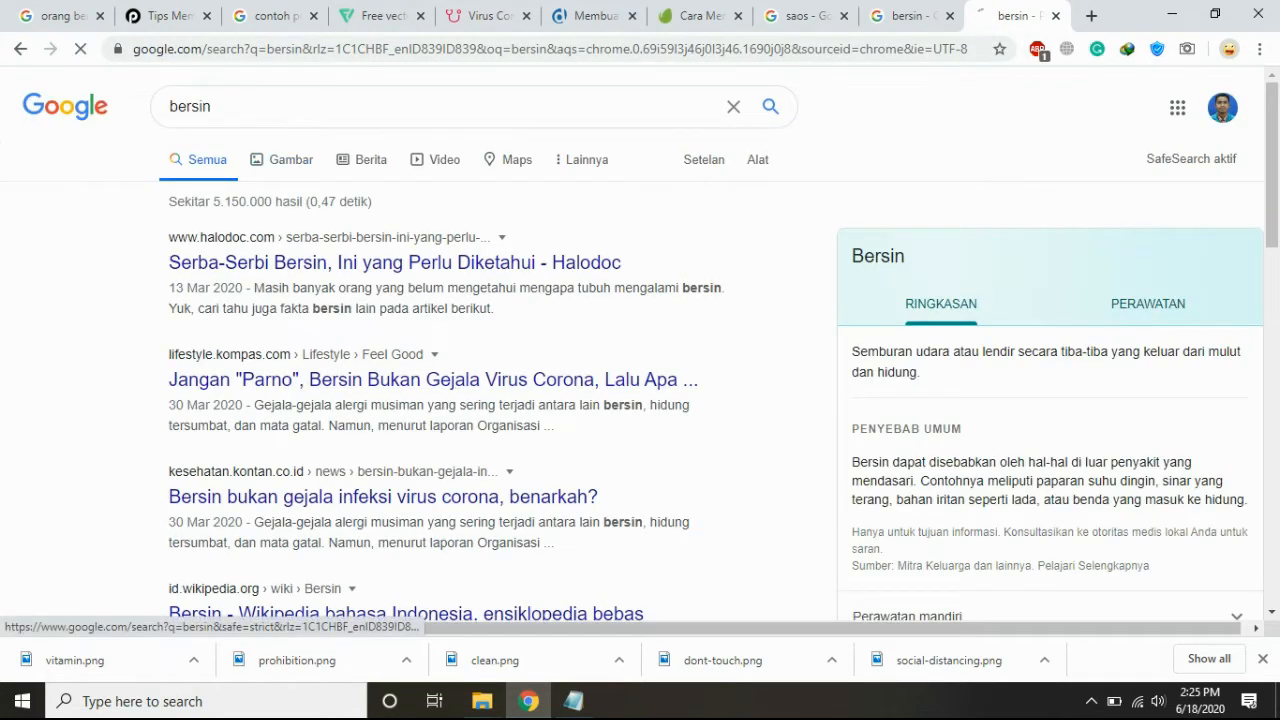
click(283, 159)
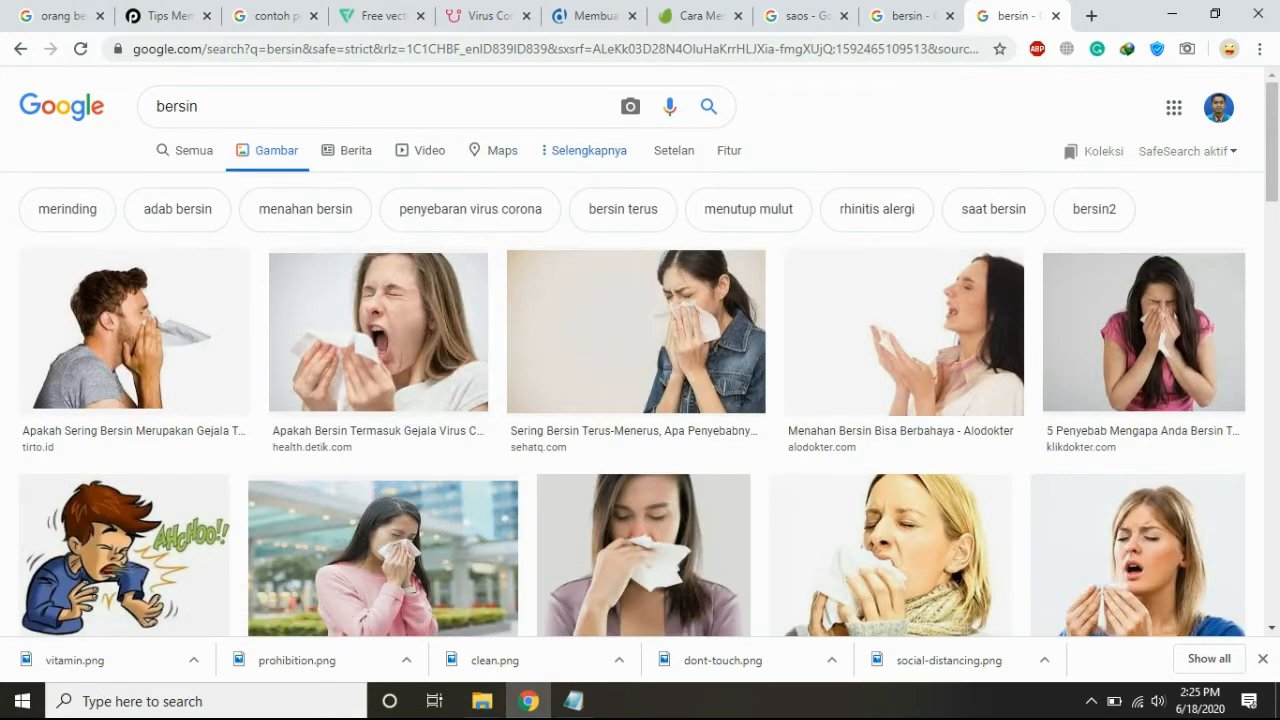
- Filter the image results by usage rights to "Dilabeli untuk digunakan ulang dengan modifikasi" and minimize the browser
click(729, 150)
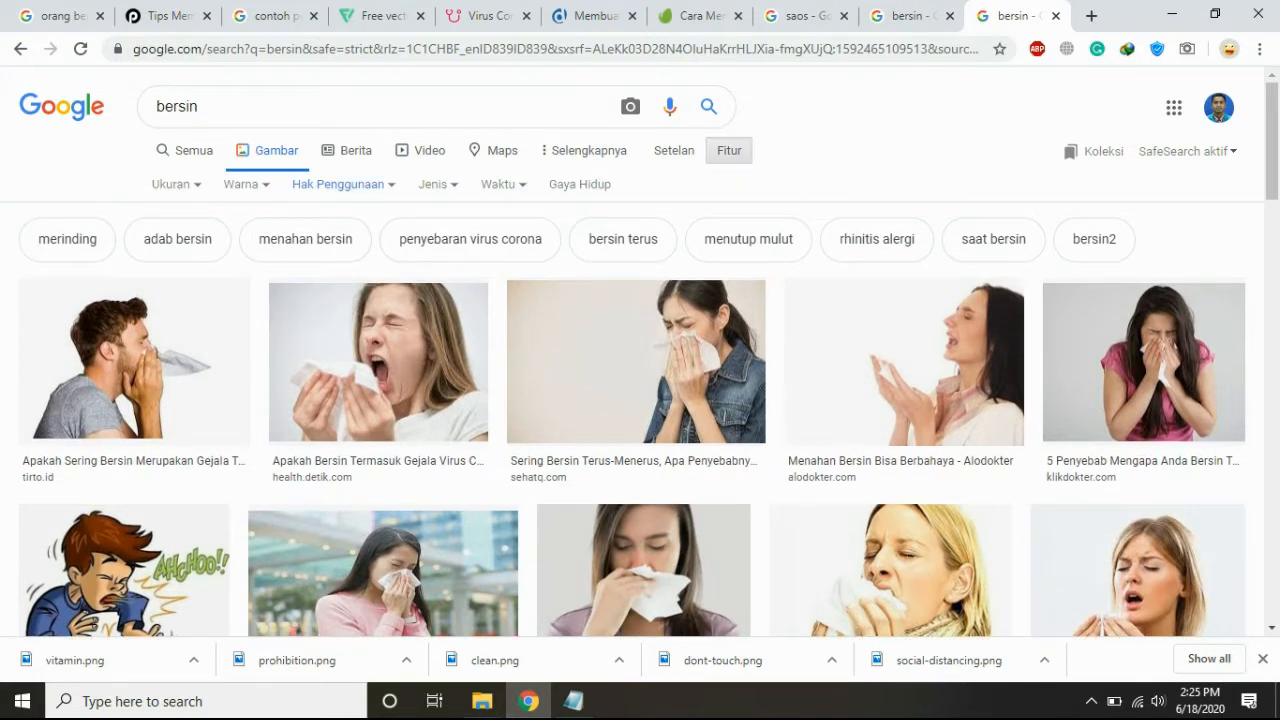
click(338, 184)
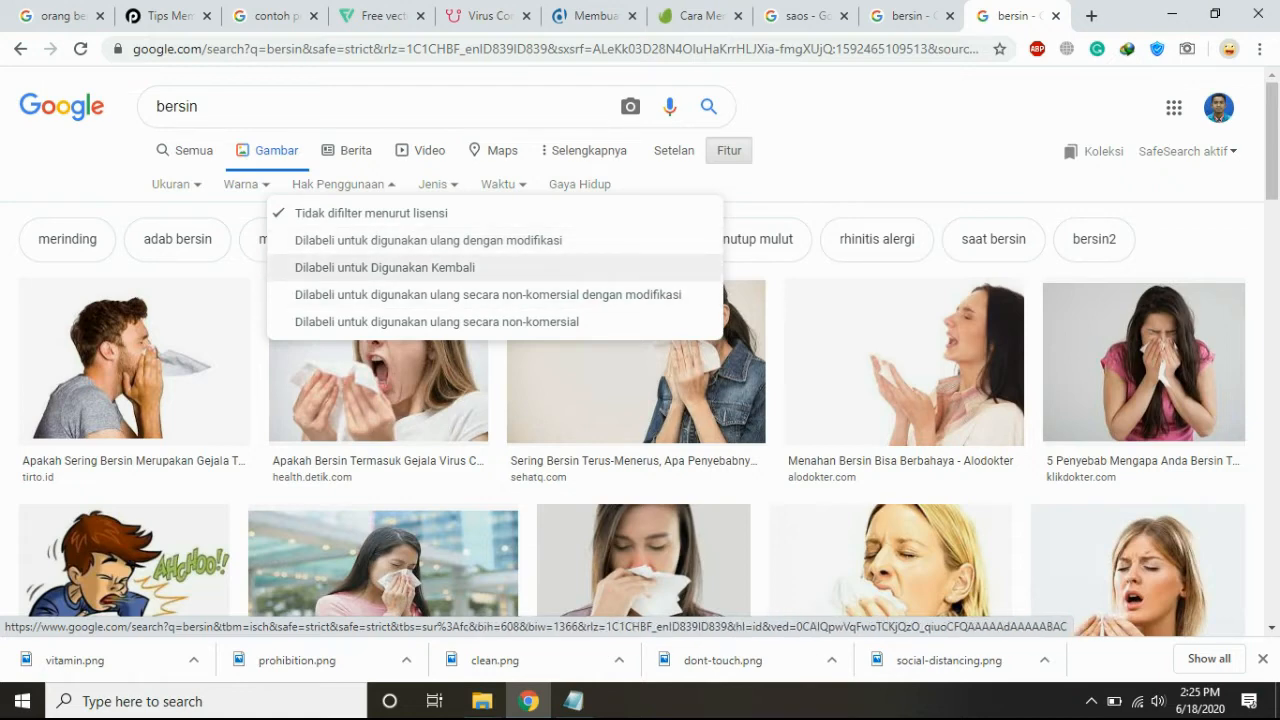
click(428, 240)
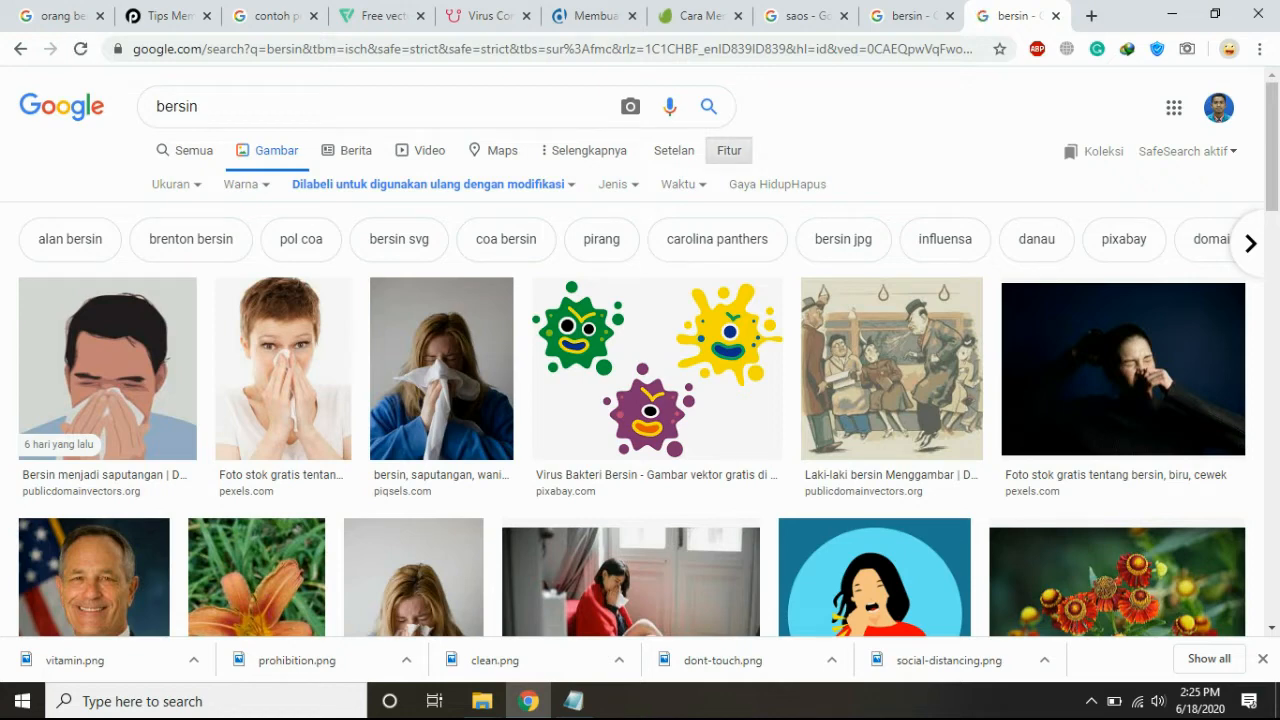
click(428, 184)
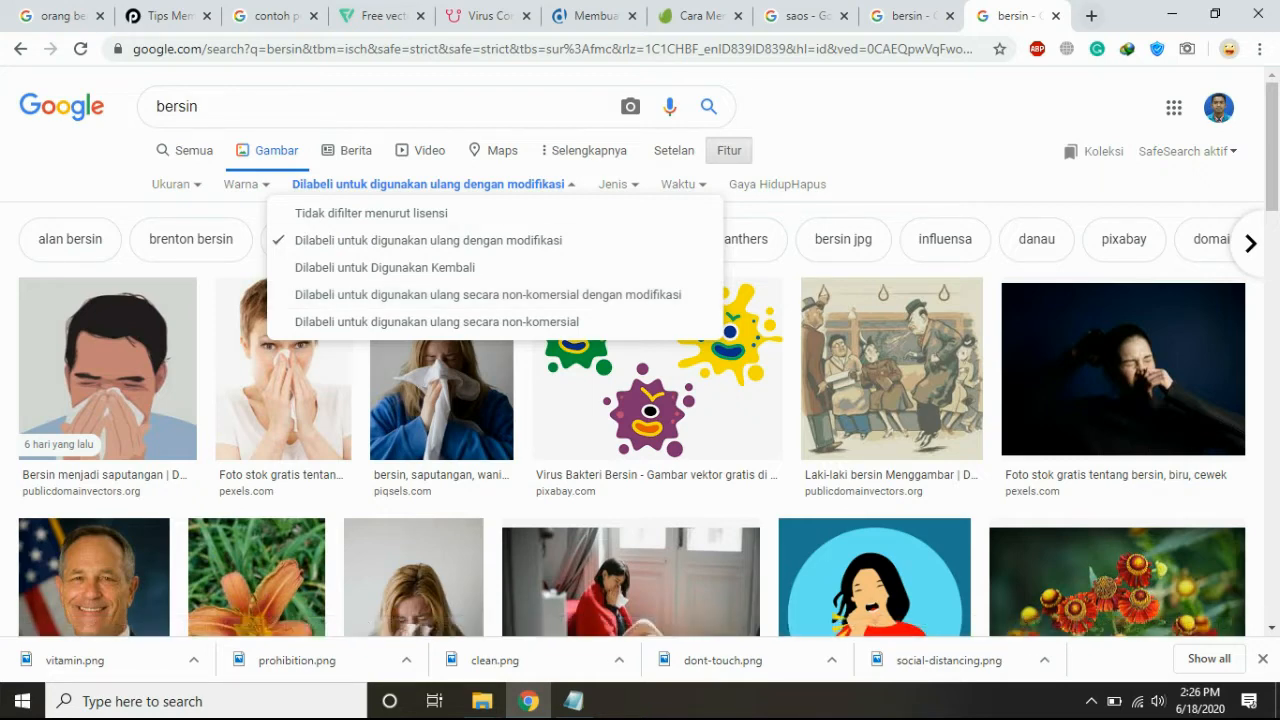
click(1171, 14)
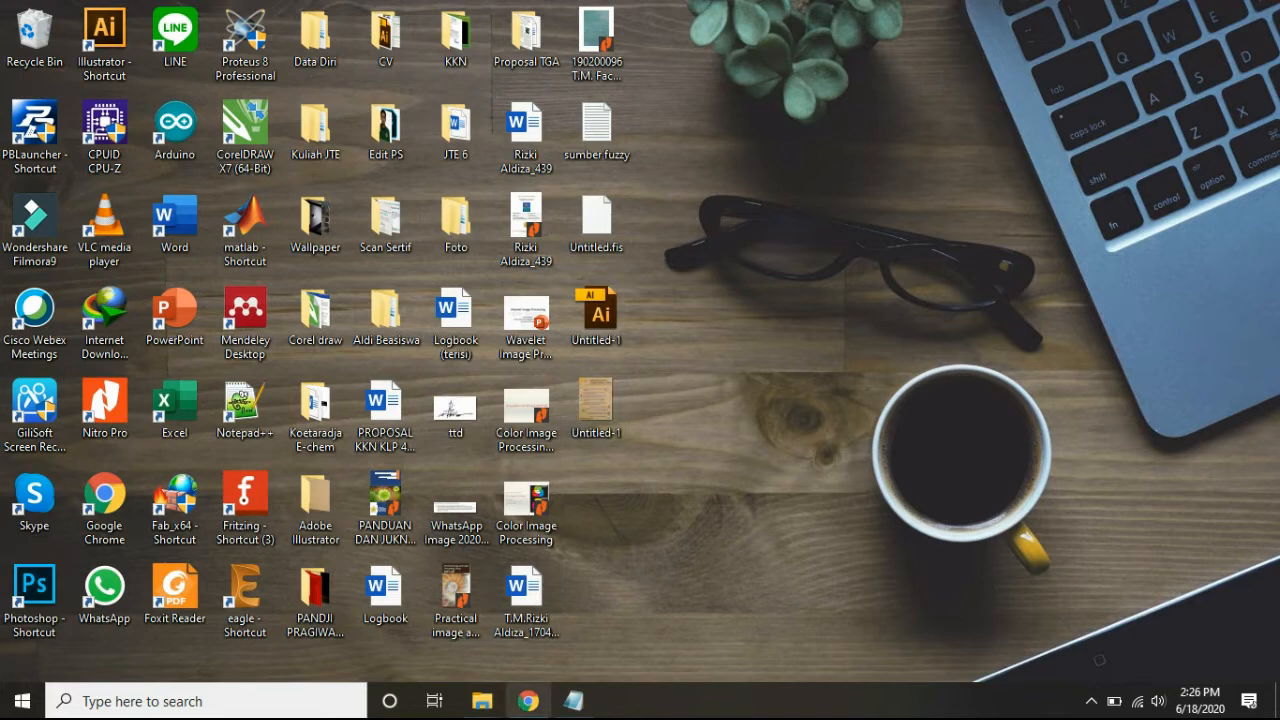
- Launch Adobe Illustrator and create a new document named Postertes1 with the Print profile
mouse_move(528, 700)
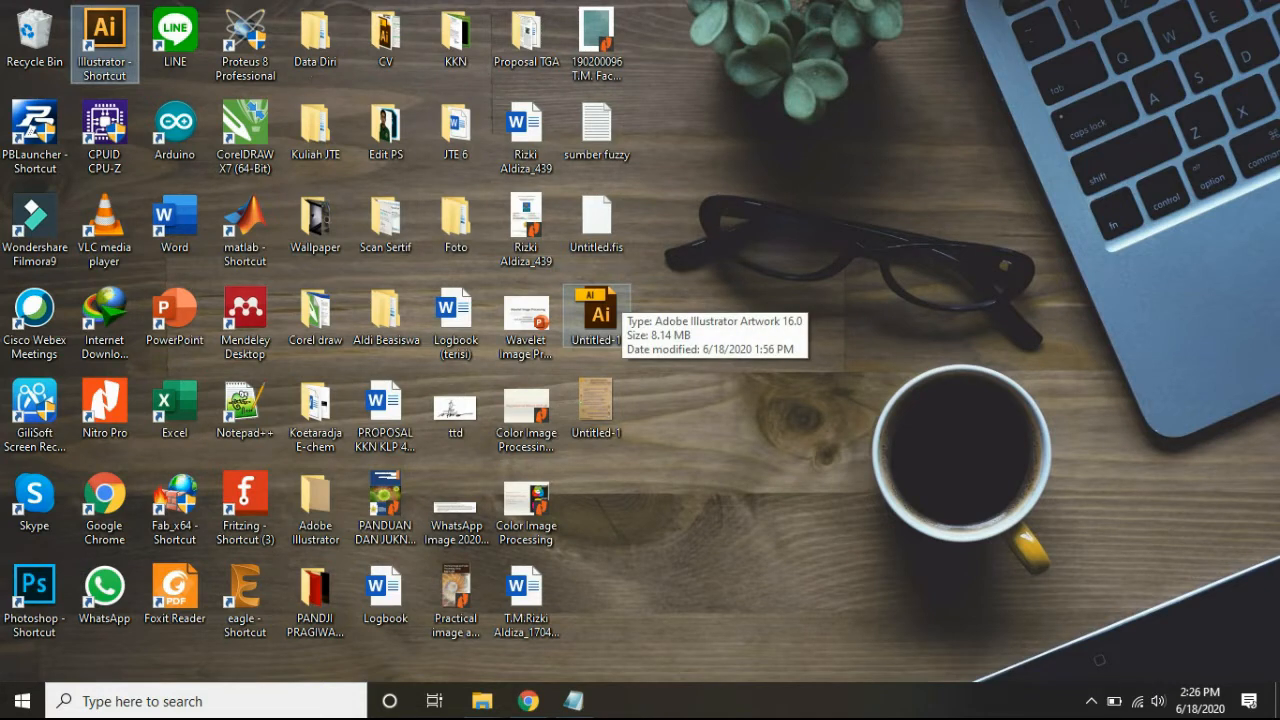
double_click(600, 315)
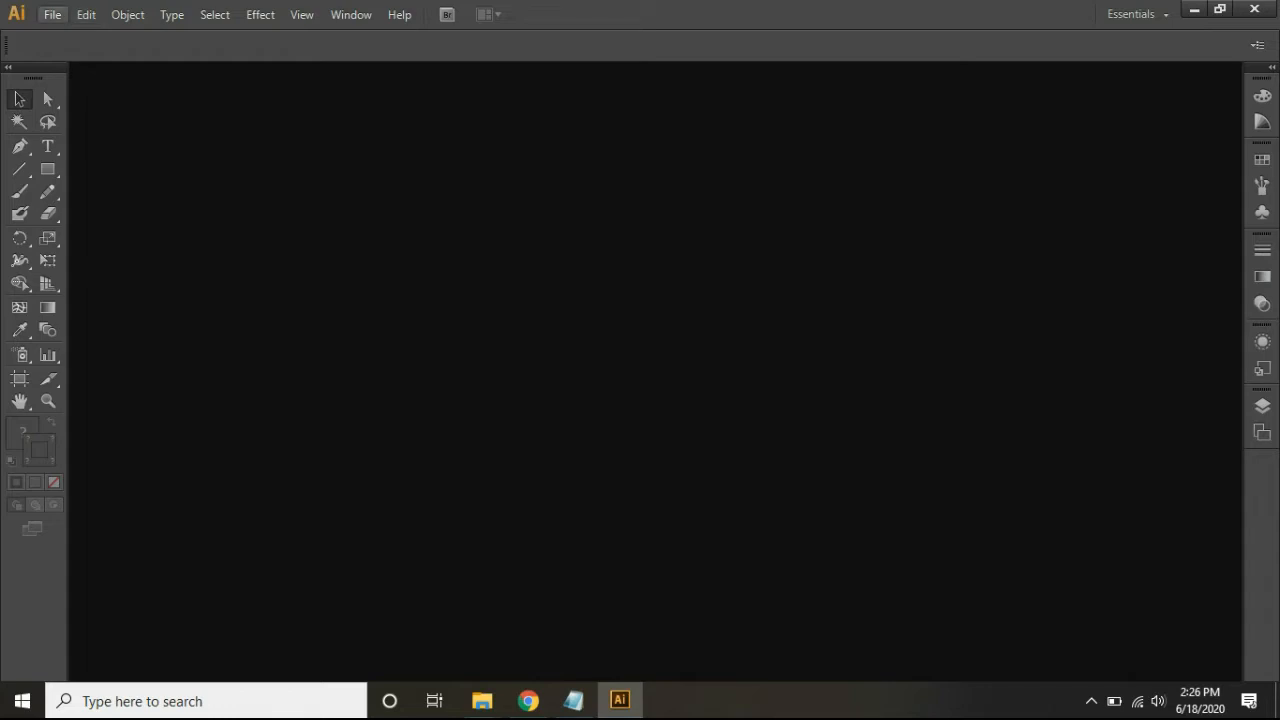
click(52, 14)
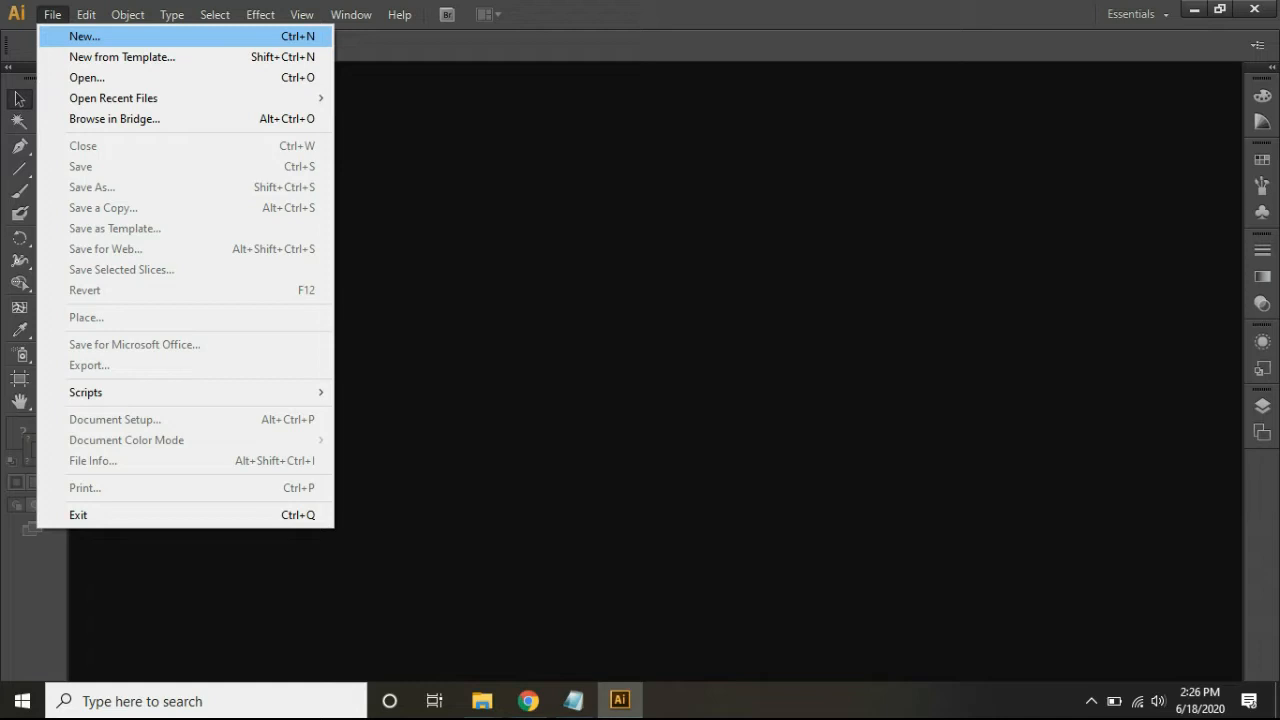
click(85, 36)
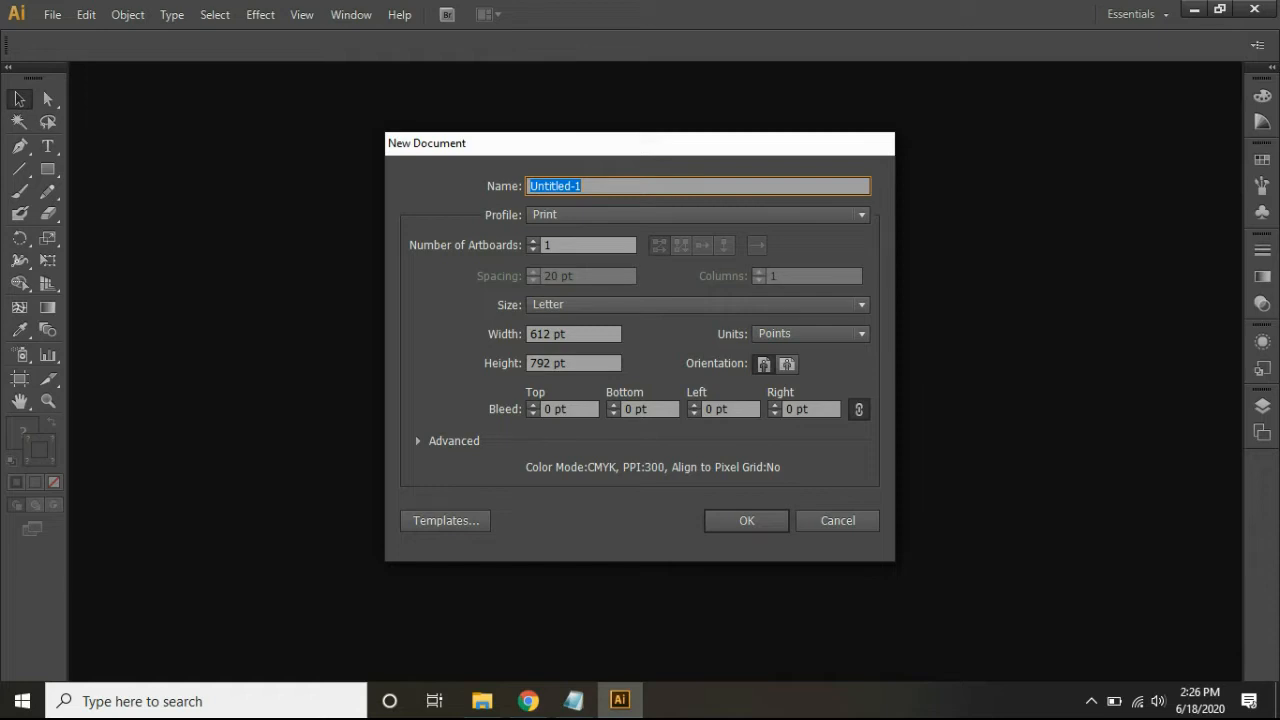
text(Postertes1)
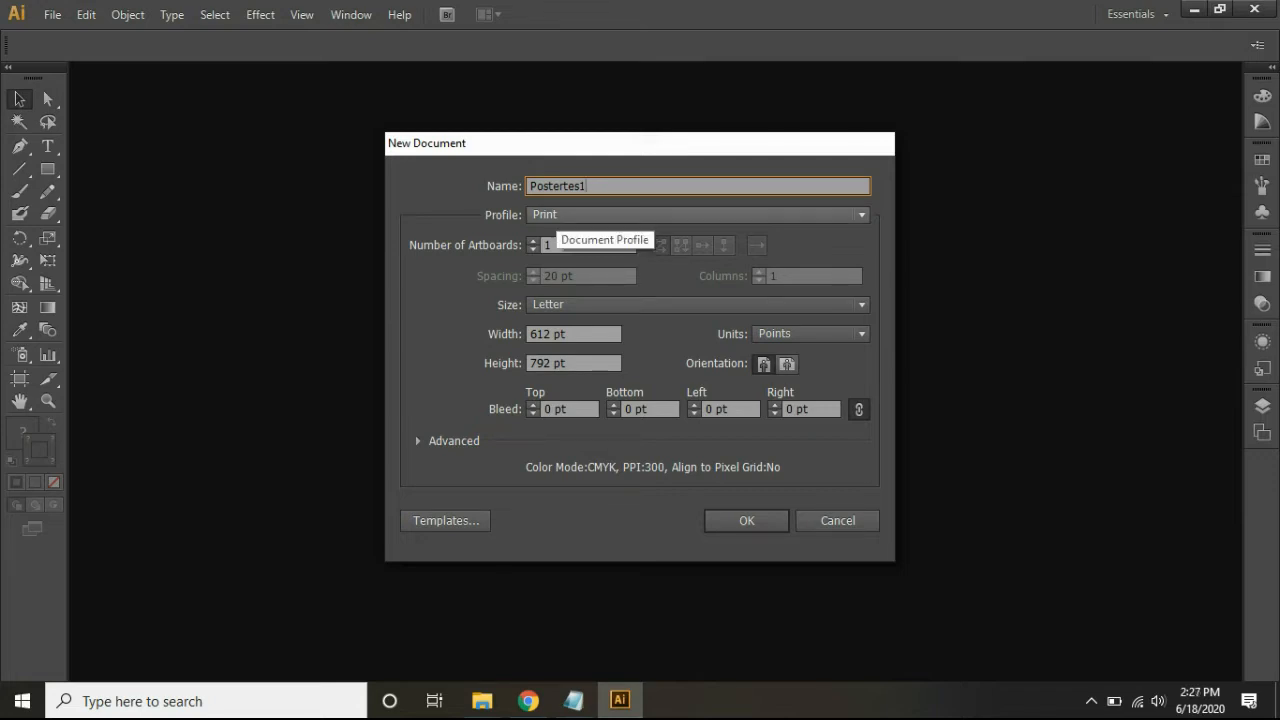
click(555, 214)
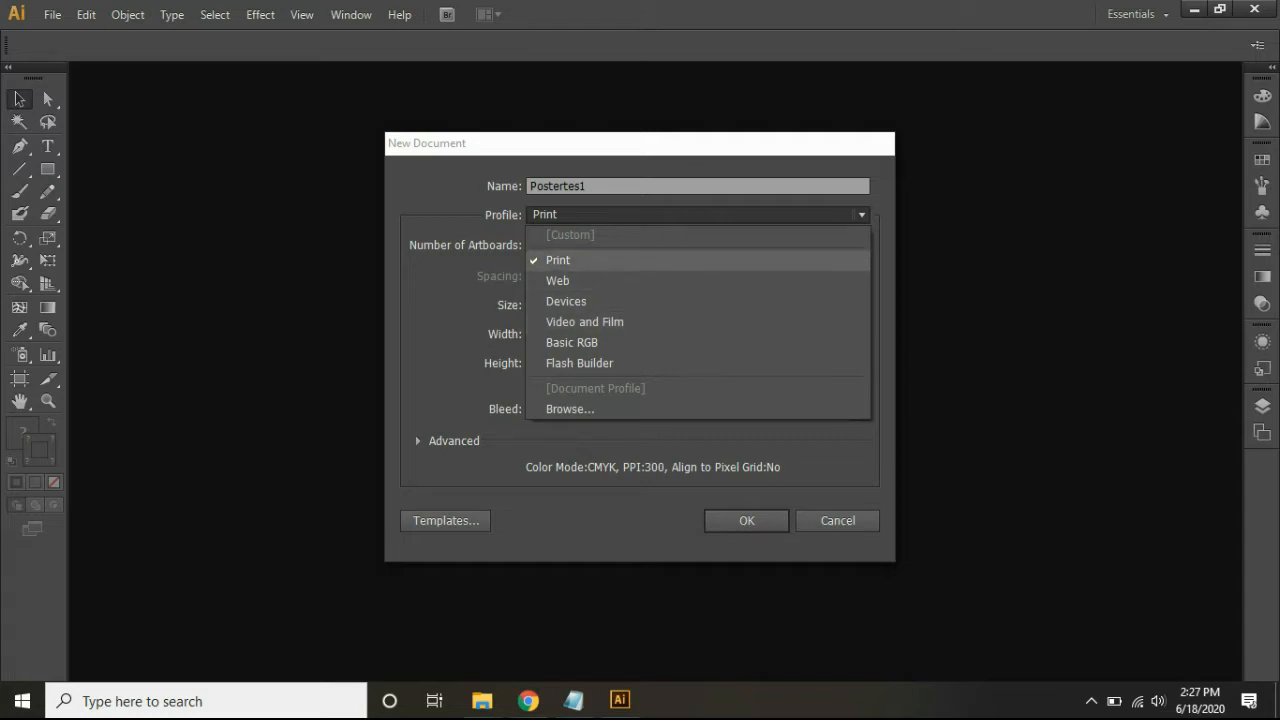
click(558, 260)
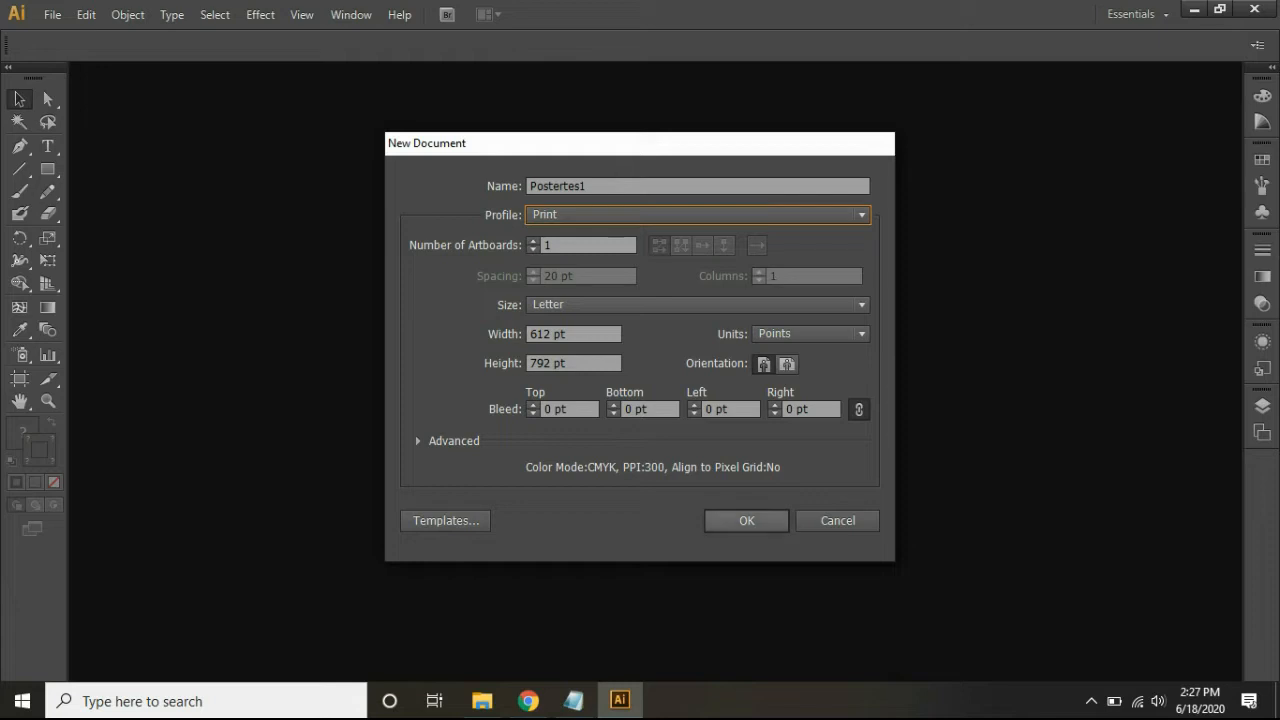
key(Return)
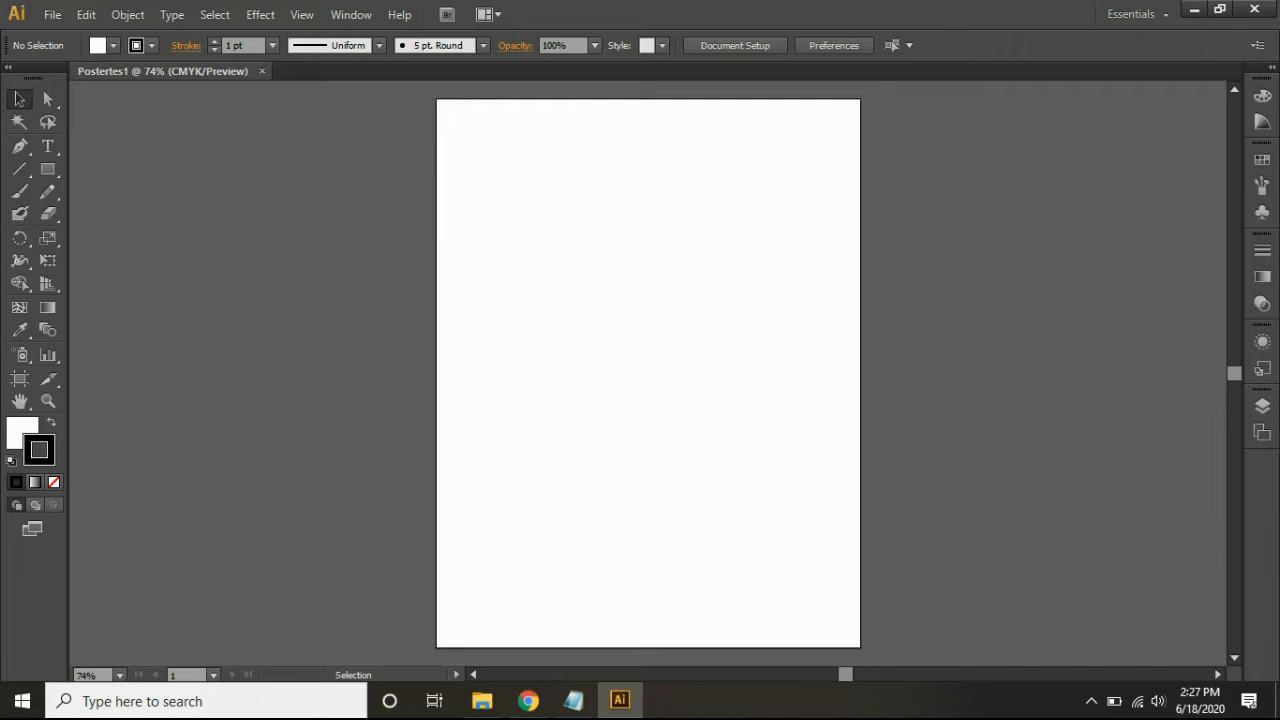
- Examine the Artboard 1 options and the available page size presets, keeping the Letter preset
click(1262, 405)
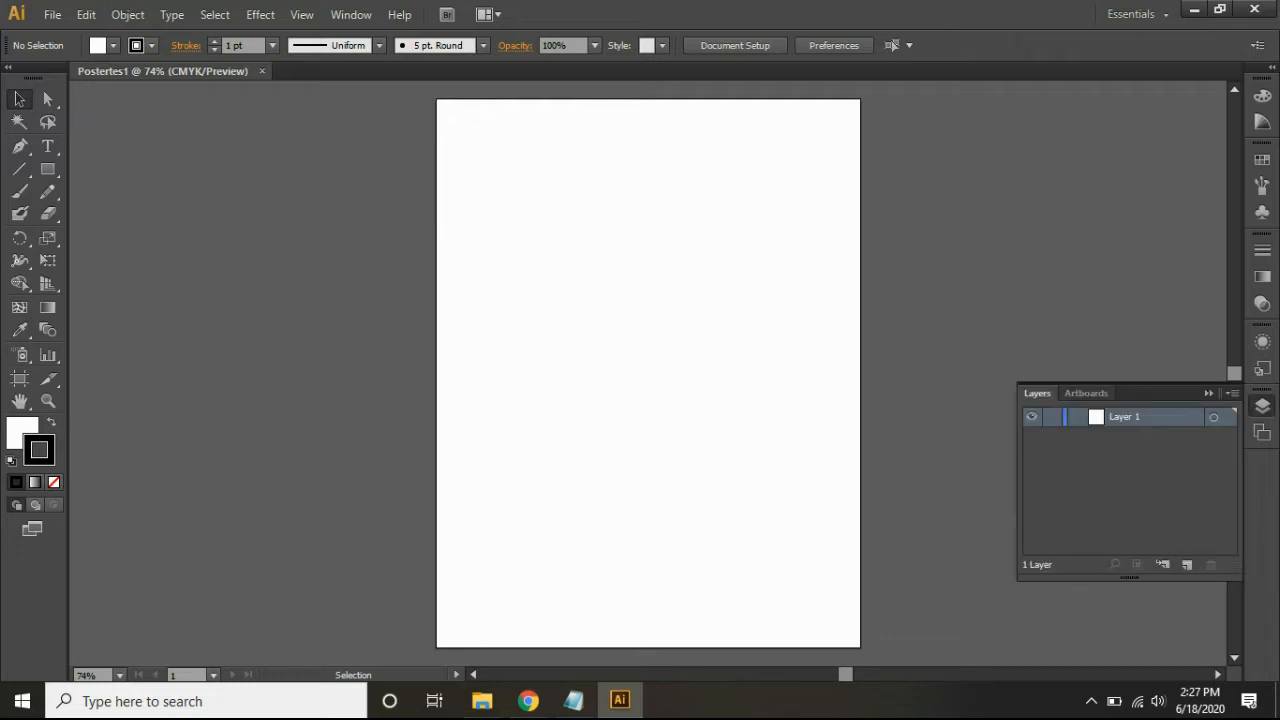
click(1262, 432)
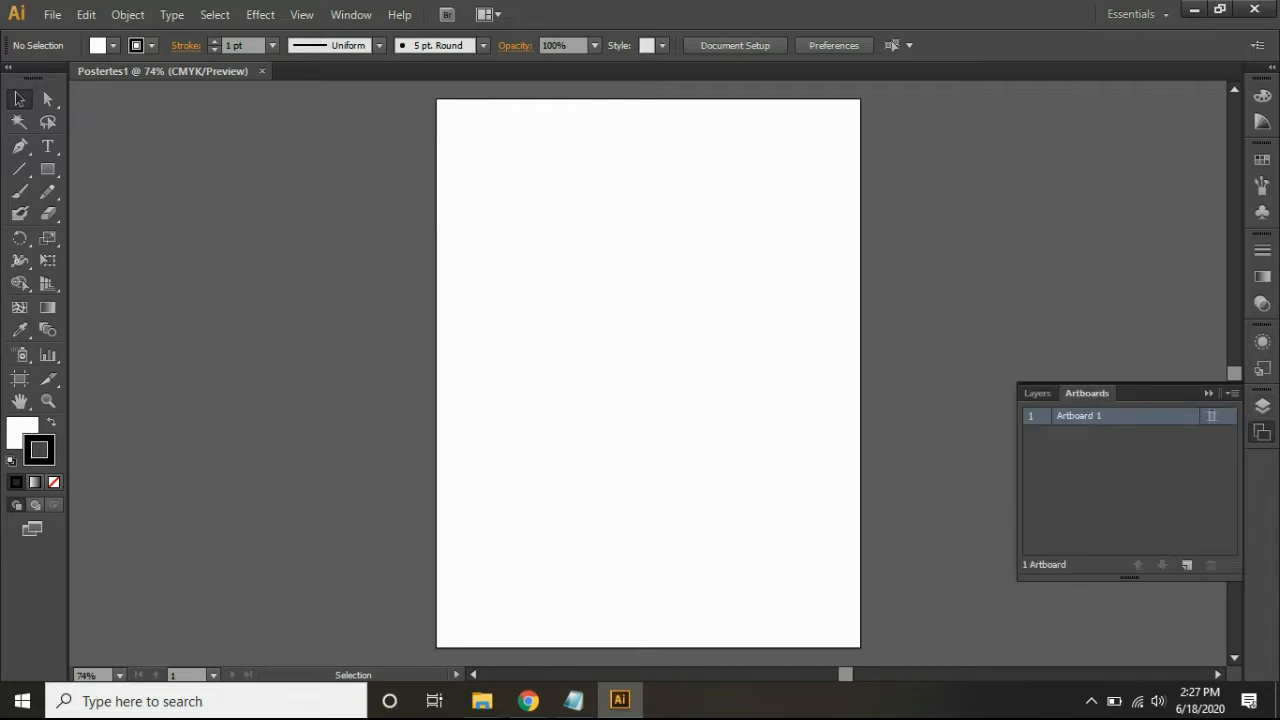
click(1212, 416)
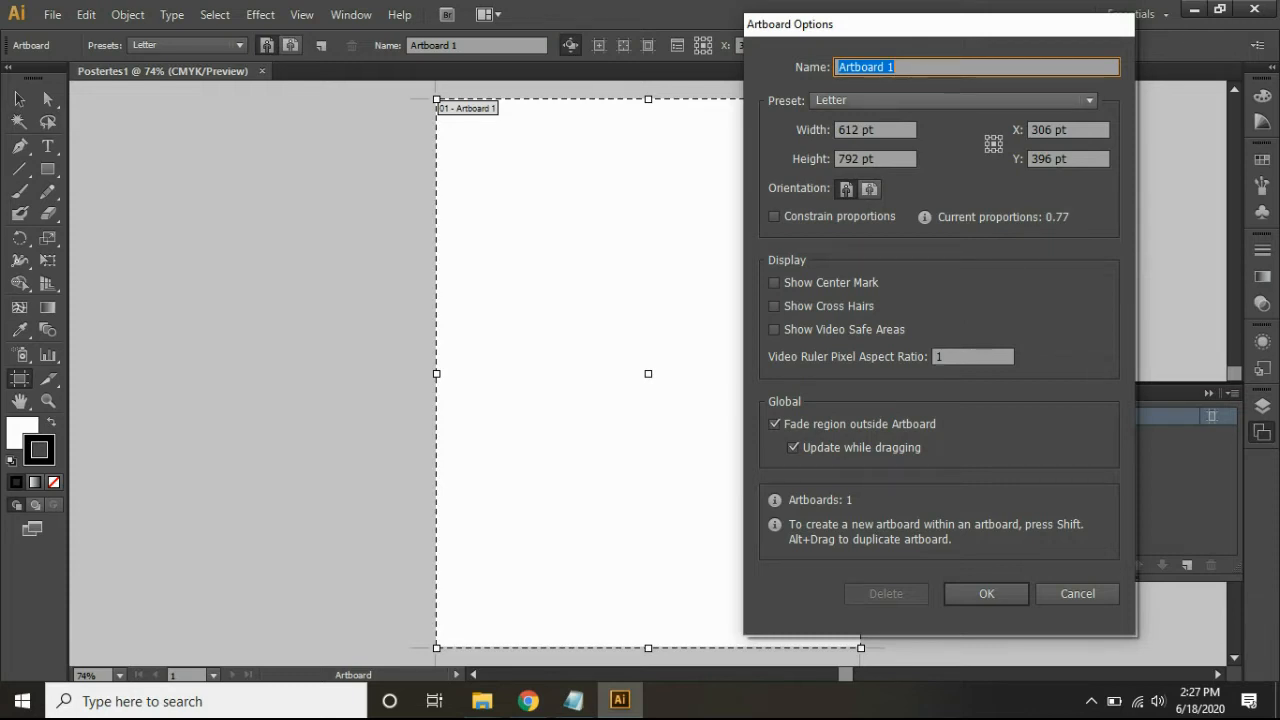
click(1089, 100)
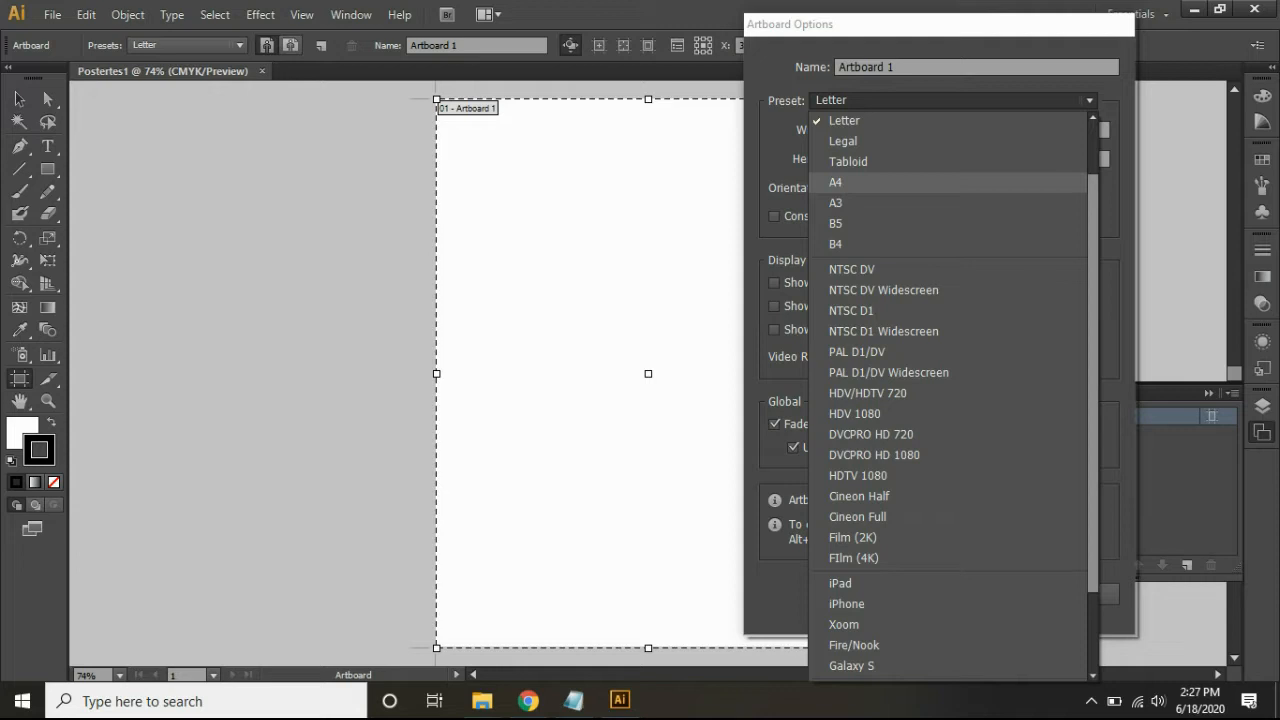
key(Escape)
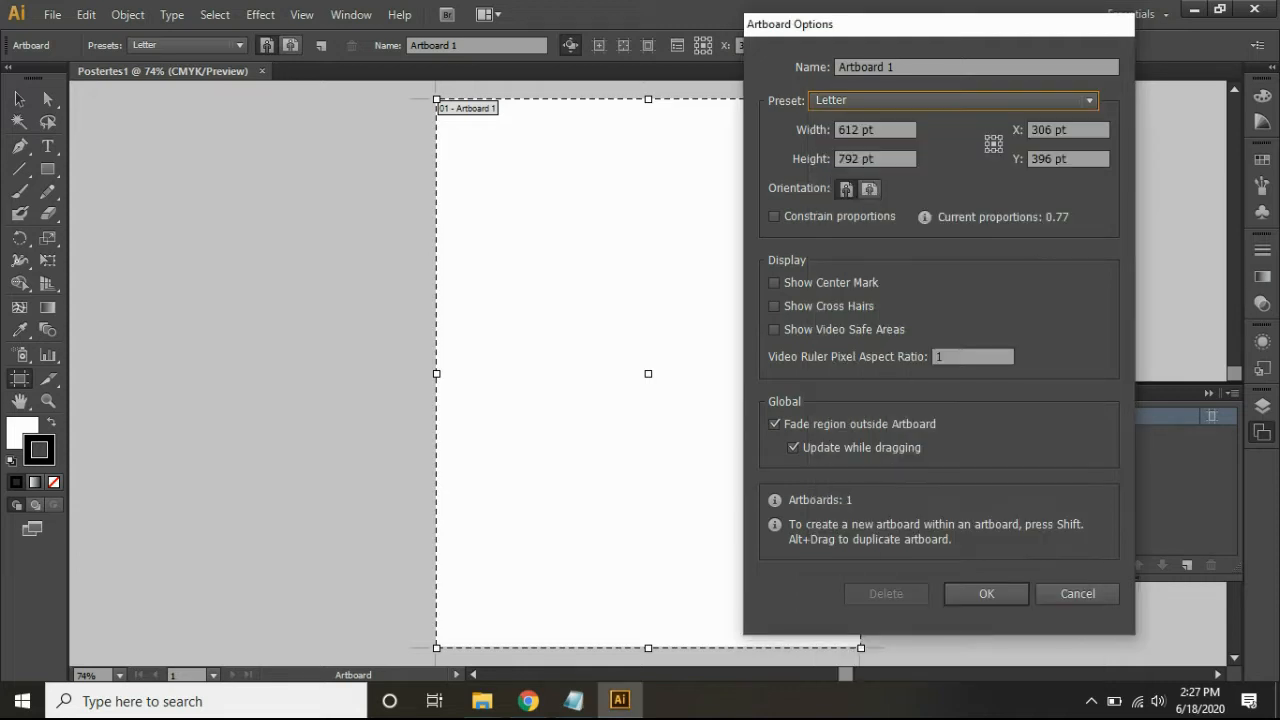
click(986, 594)
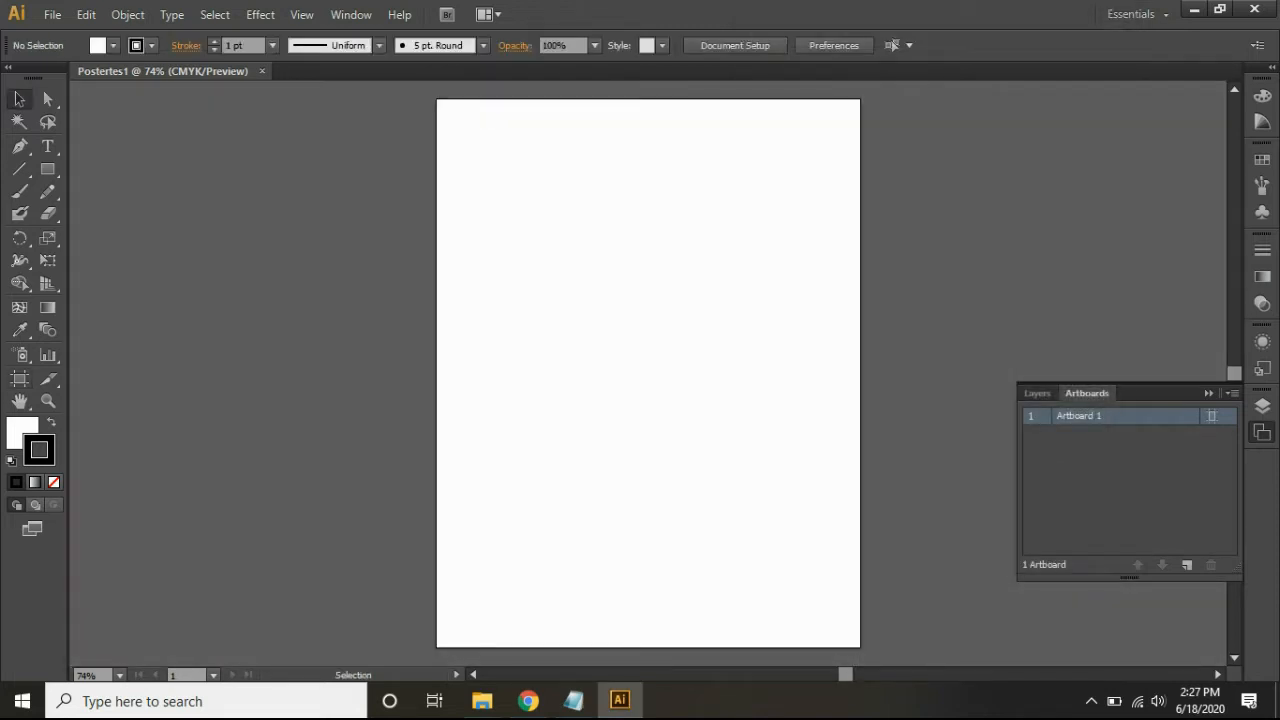
click(1208, 393)
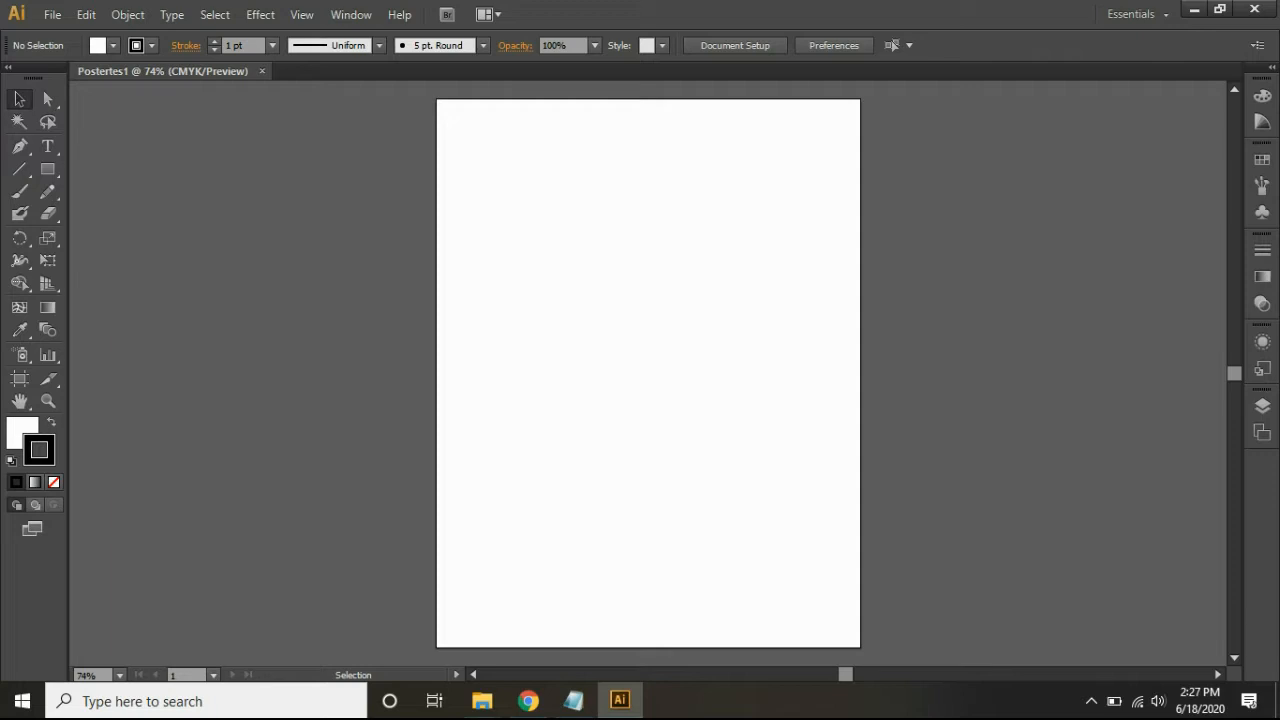
- Switch to Chrome and bring up the coronavirus prevention list in the halodoc article
mouse_move(528, 700)
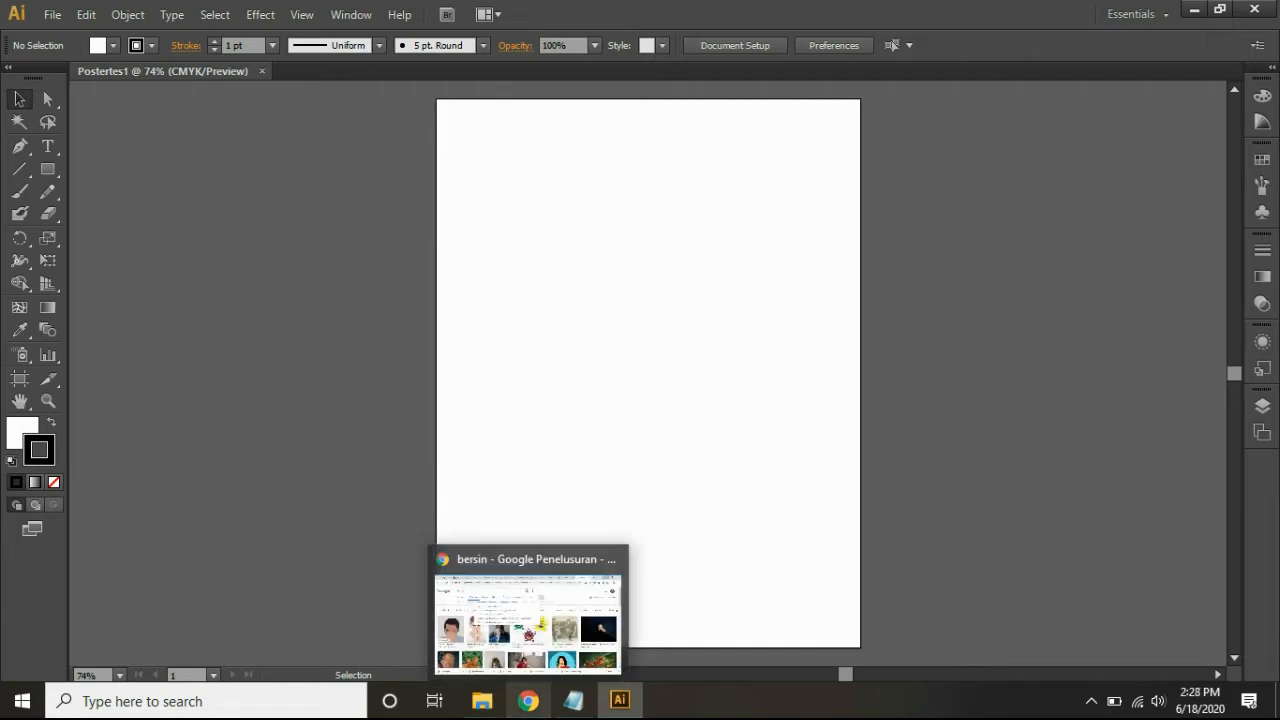
click(528, 700)
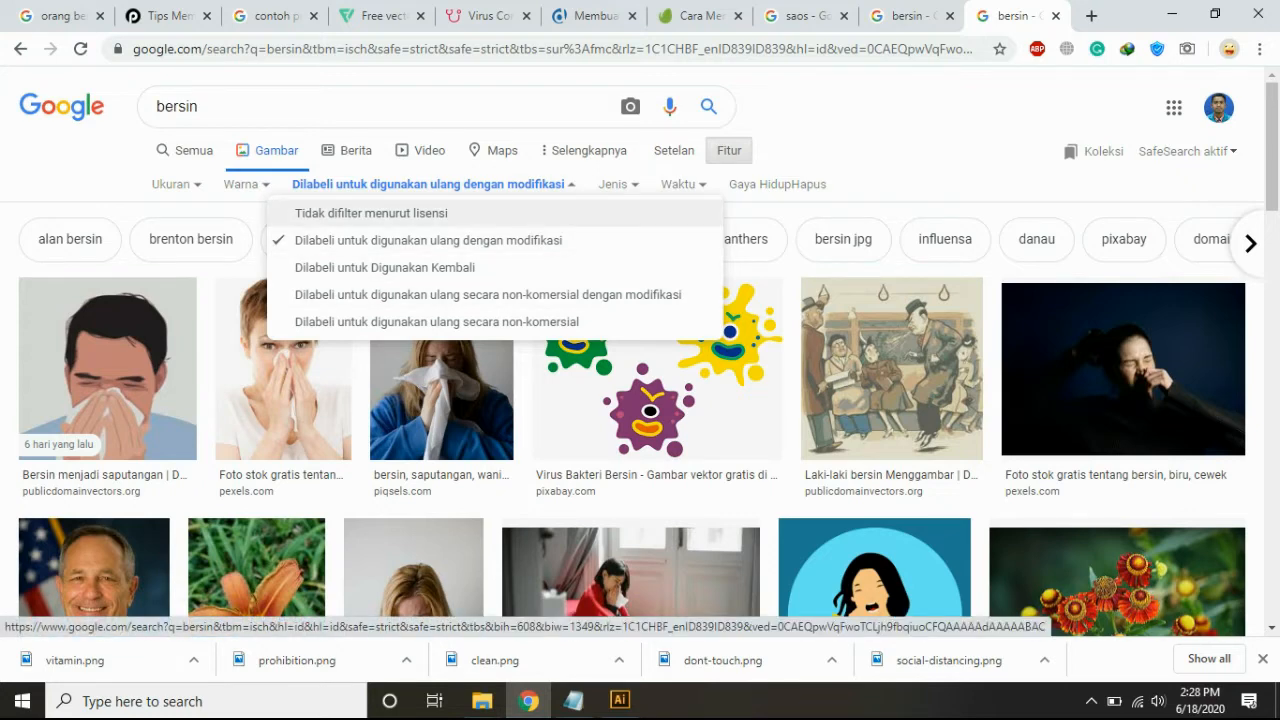
click(487, 16)
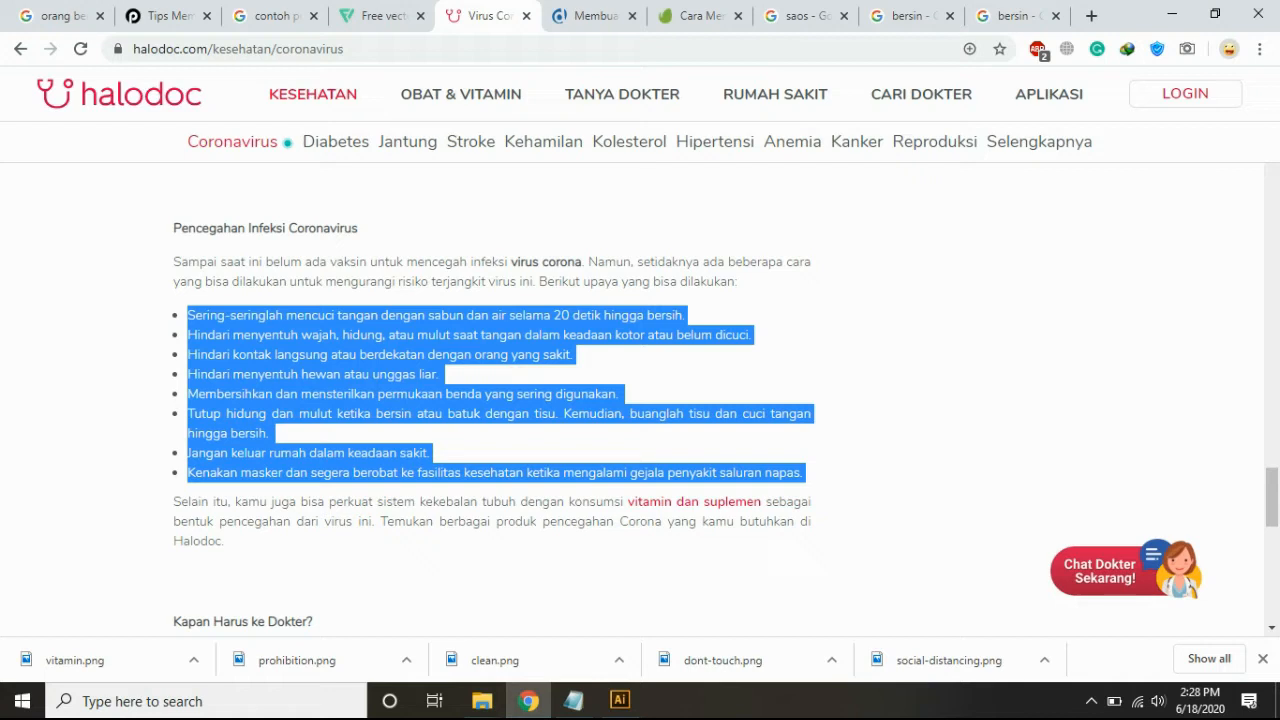
- Highlight the "Pencegahan Infeksi Coronavirus" heading and the full list of prevention tips in the article
click(860, 394)
drag(173, 229, 364, 229)
click(400, 231)
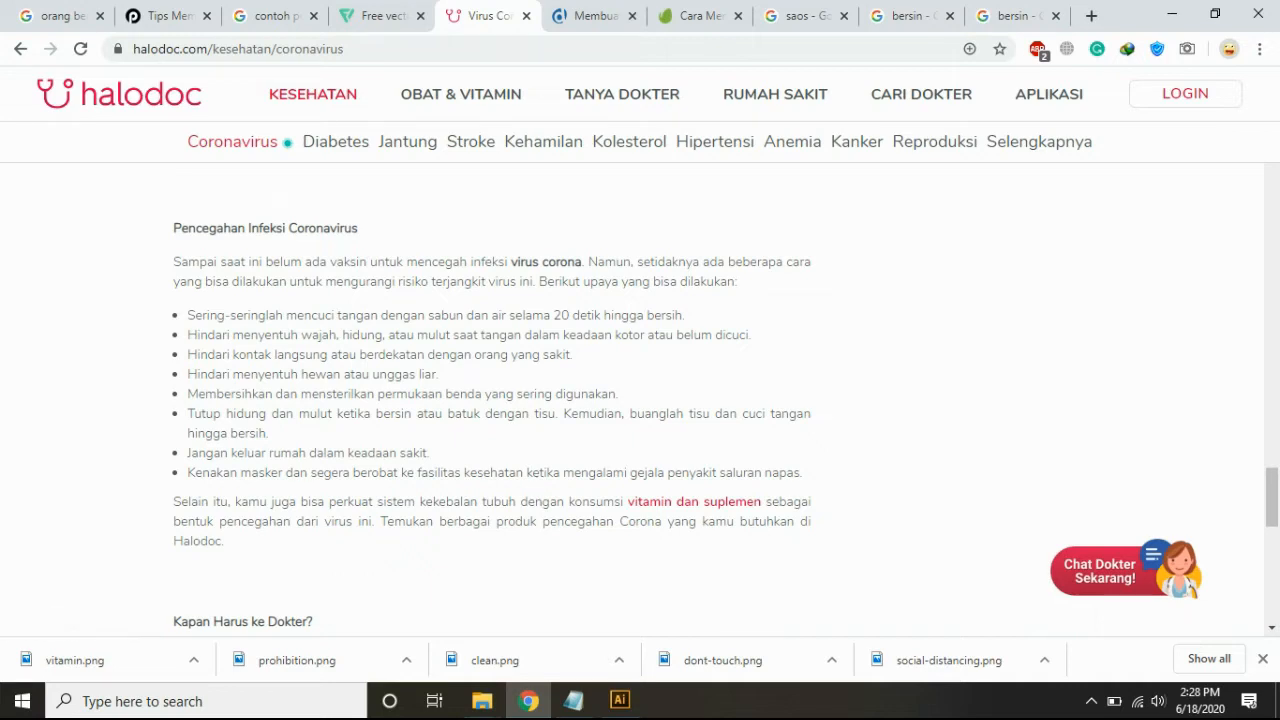
drag(187, 315, 805, 473)
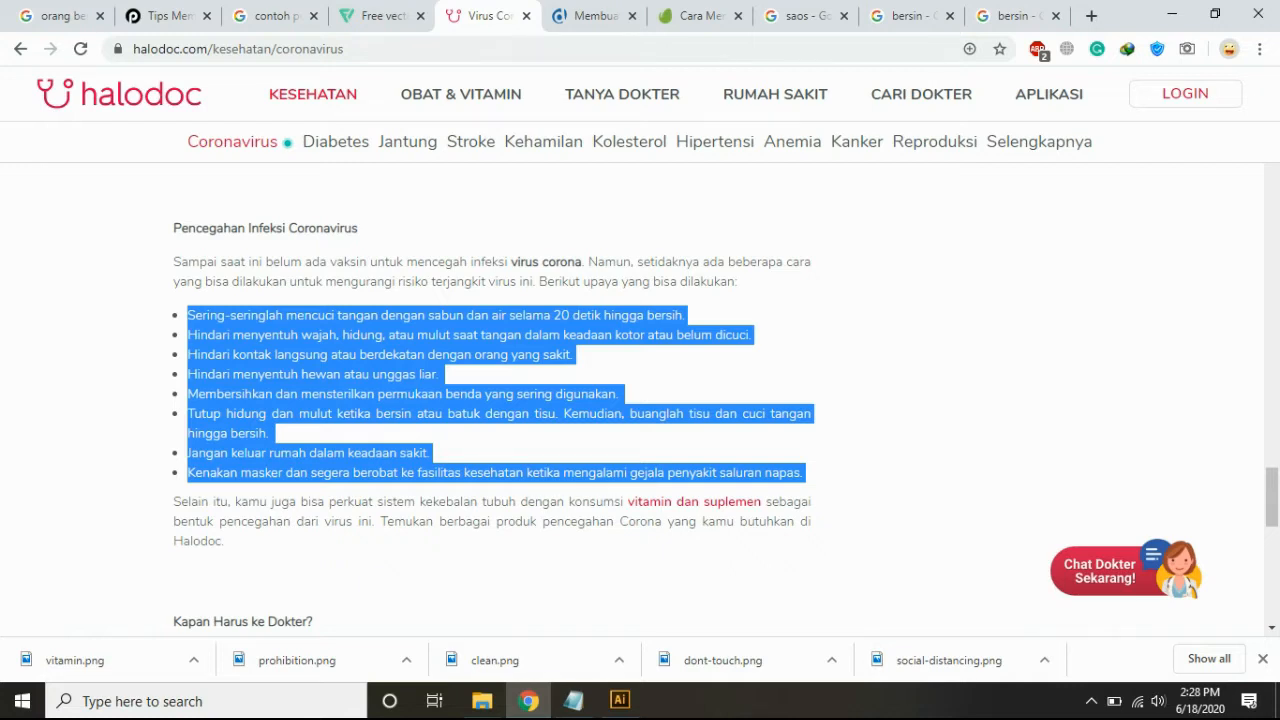
- Look over the tips collected in Notepad and the article's web address, and return to Illustrator
click(573, 701)
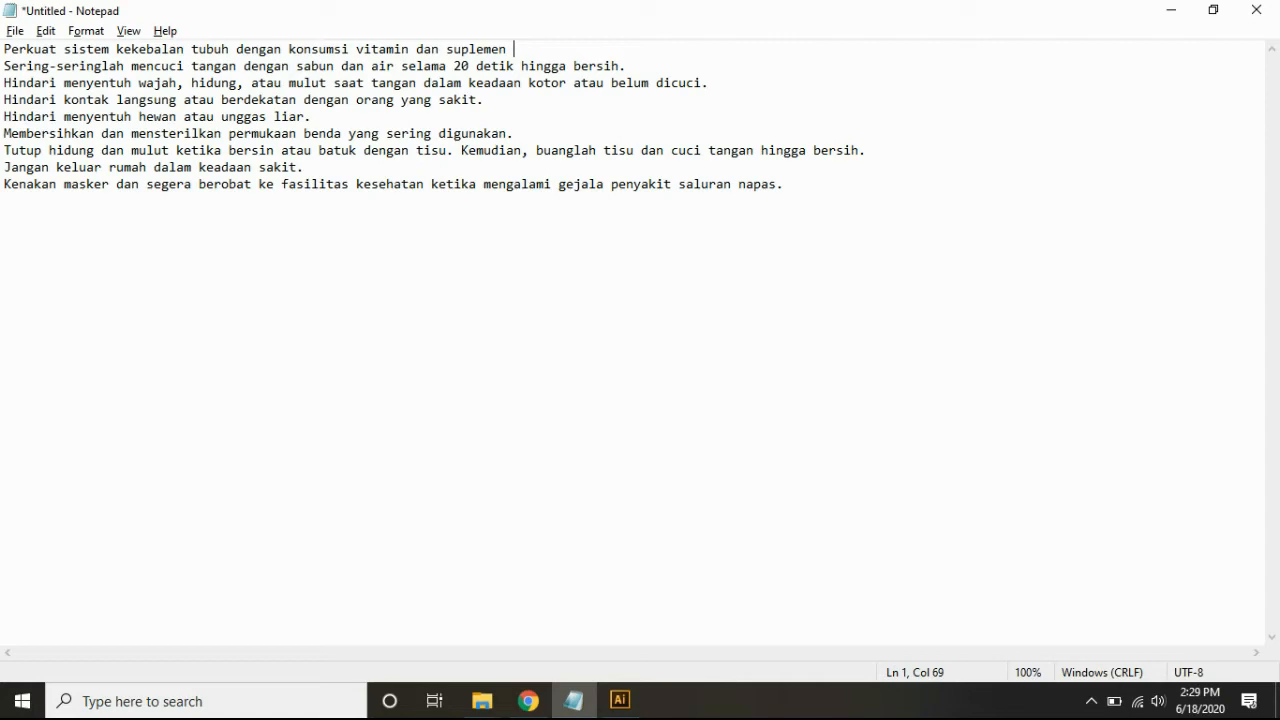
click(1171, 10)
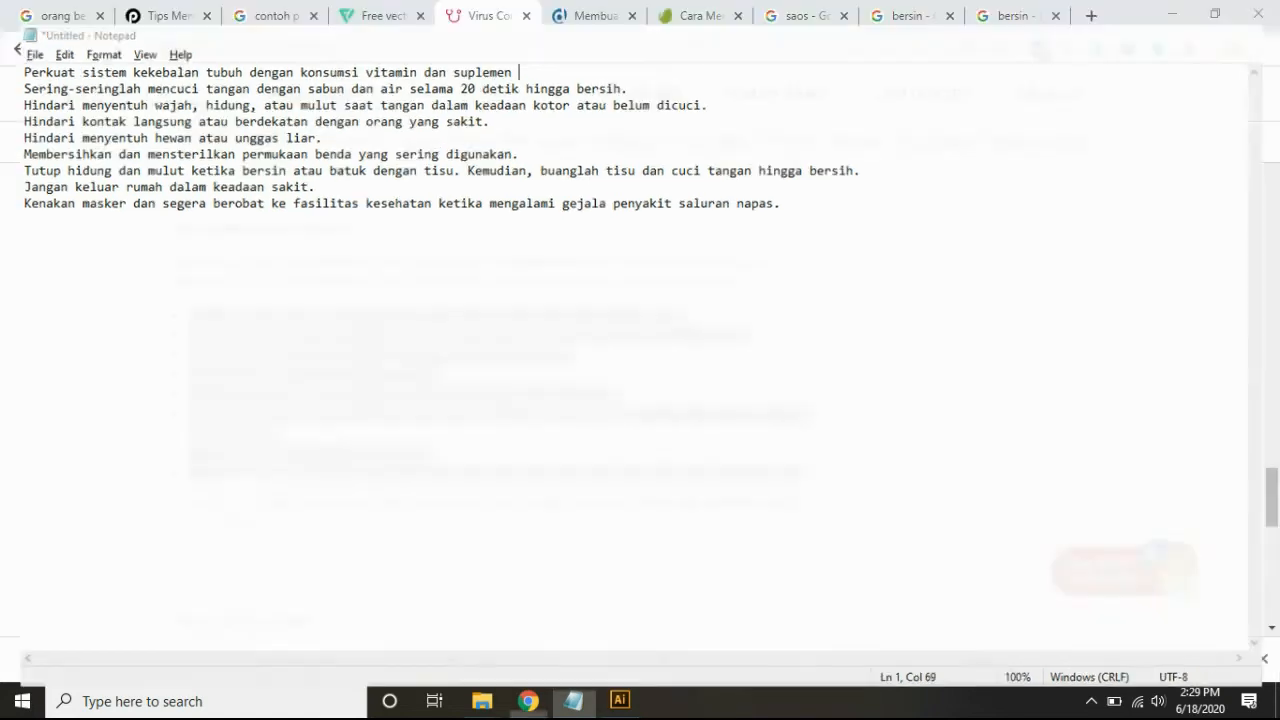
click(400, 49)
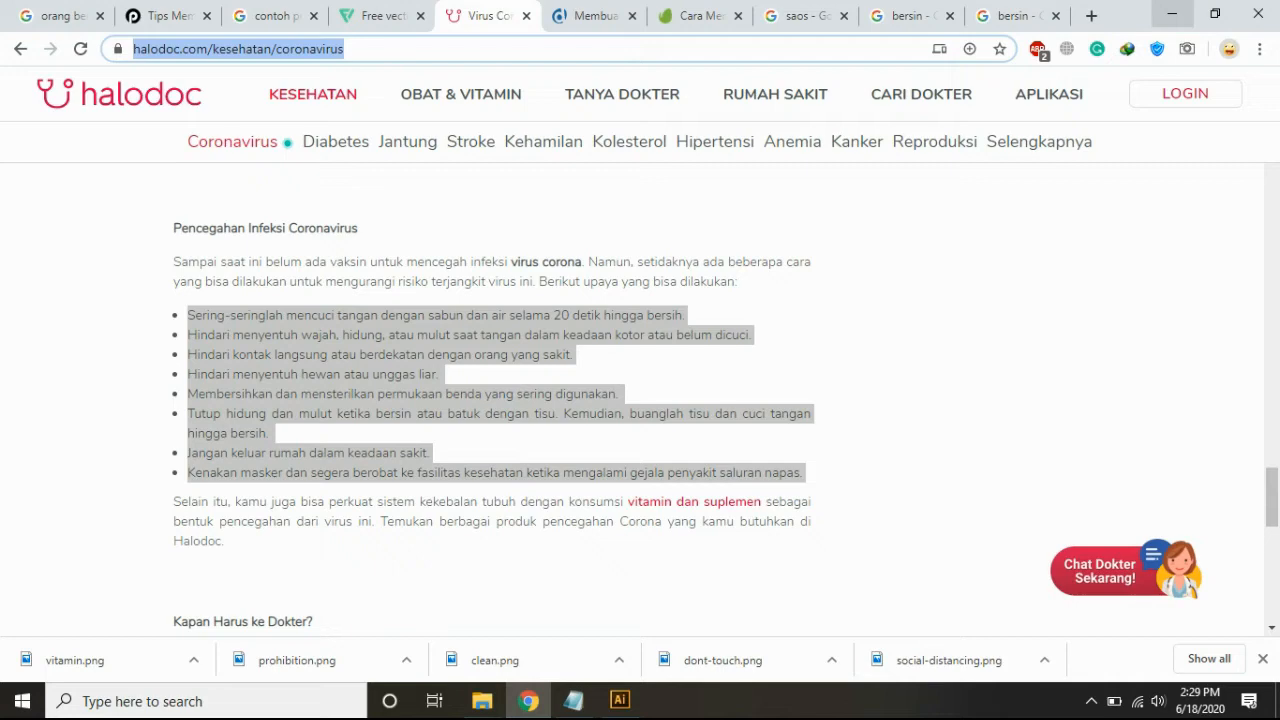
click(1171, 14)
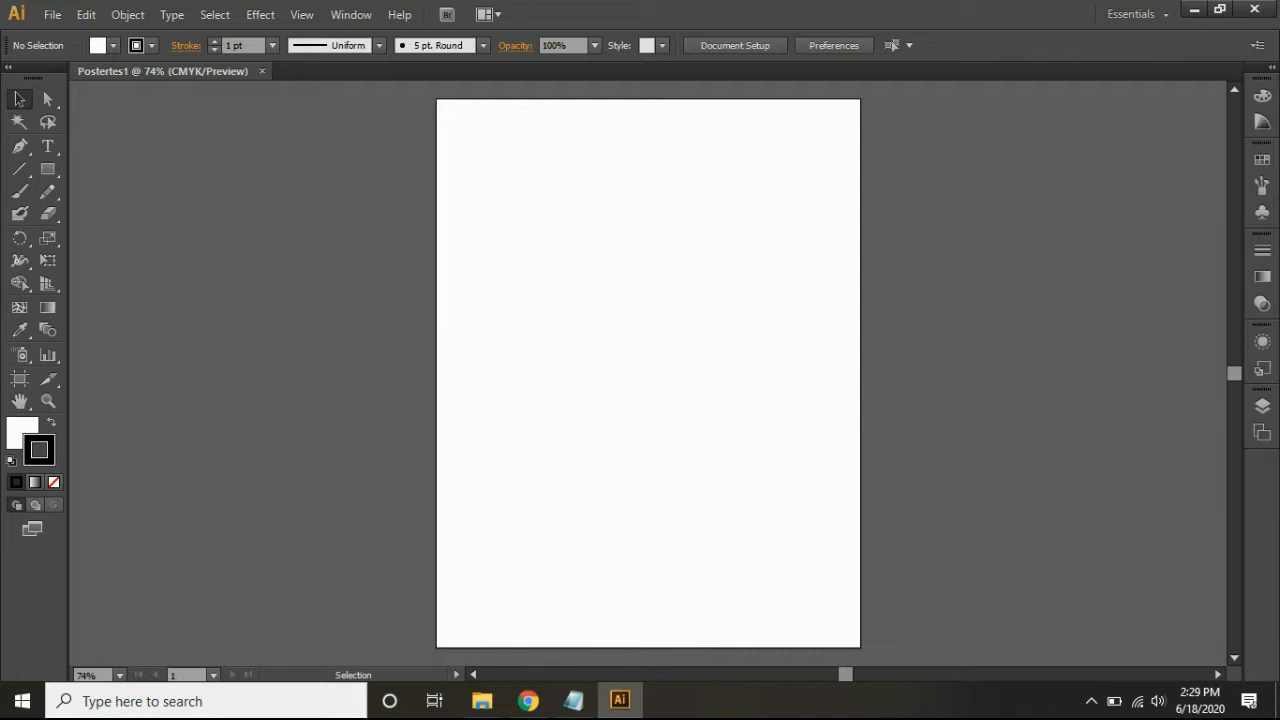
- Start a text object near the top centre of the artboard with the word "TIPS"
click(47, 146)
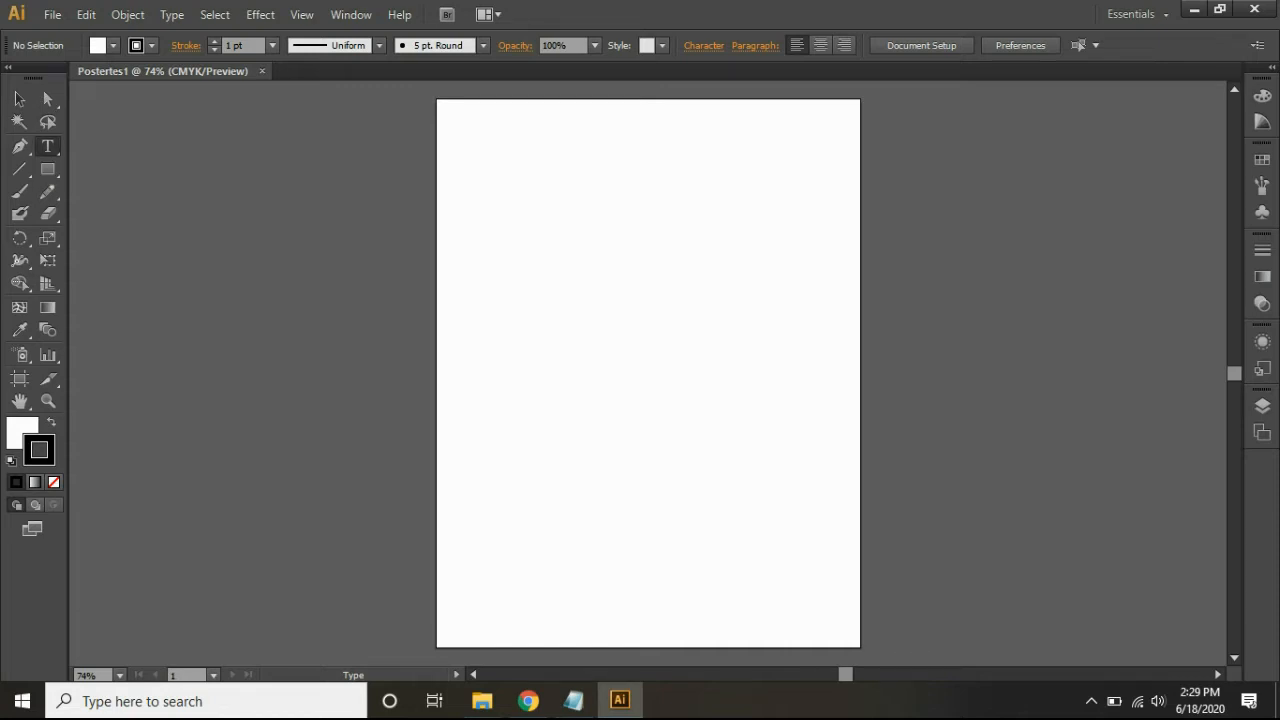
click(606, 131)
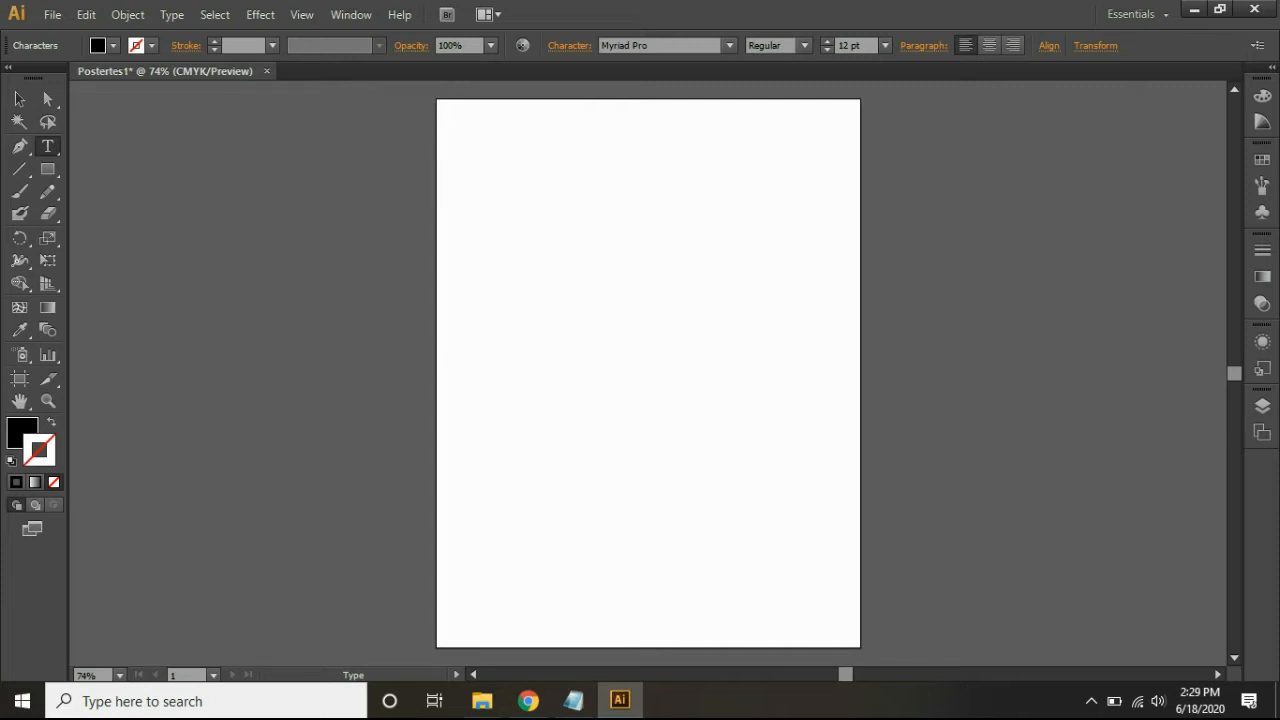
text(TIPS)
click(119, 675)
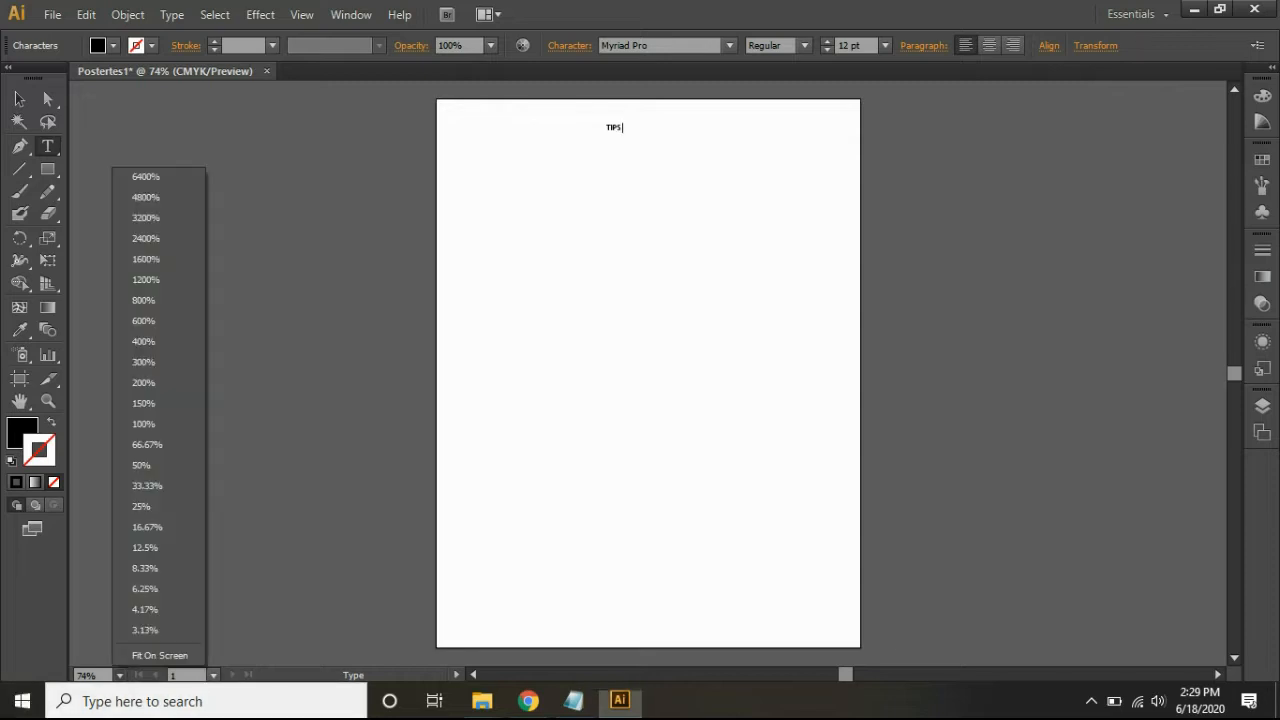
key(Escape)
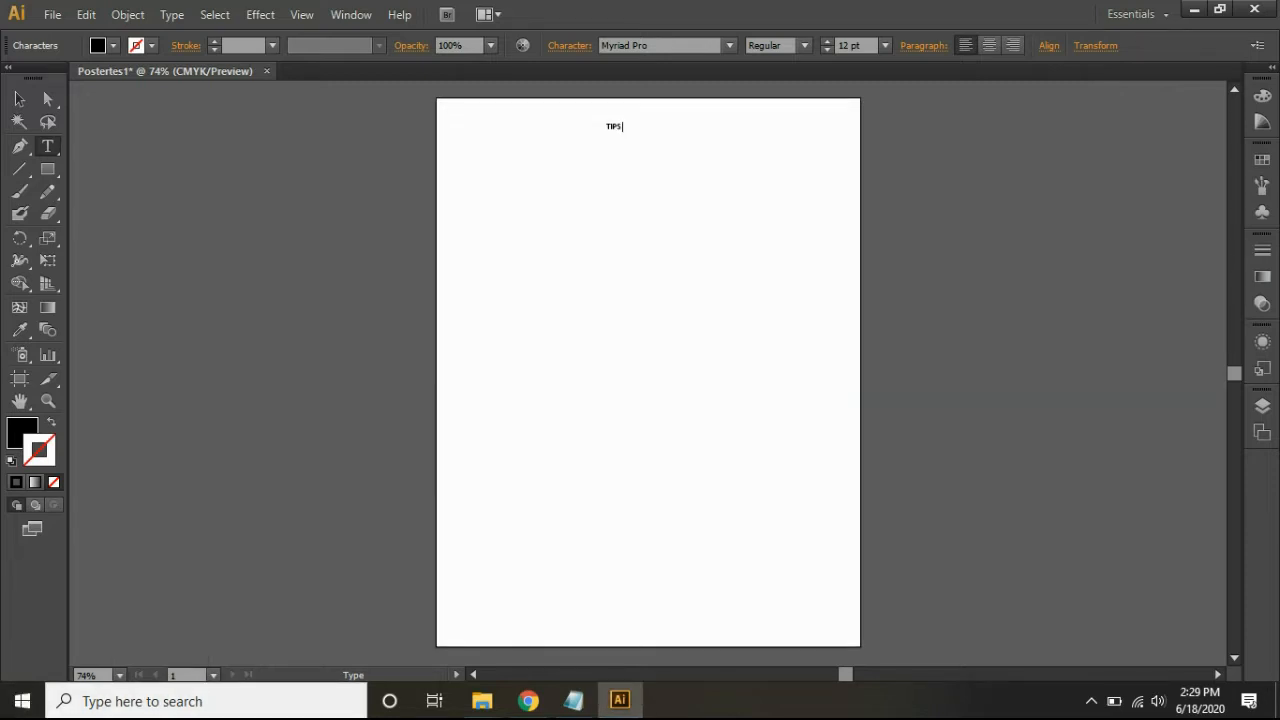
click(119, 675)
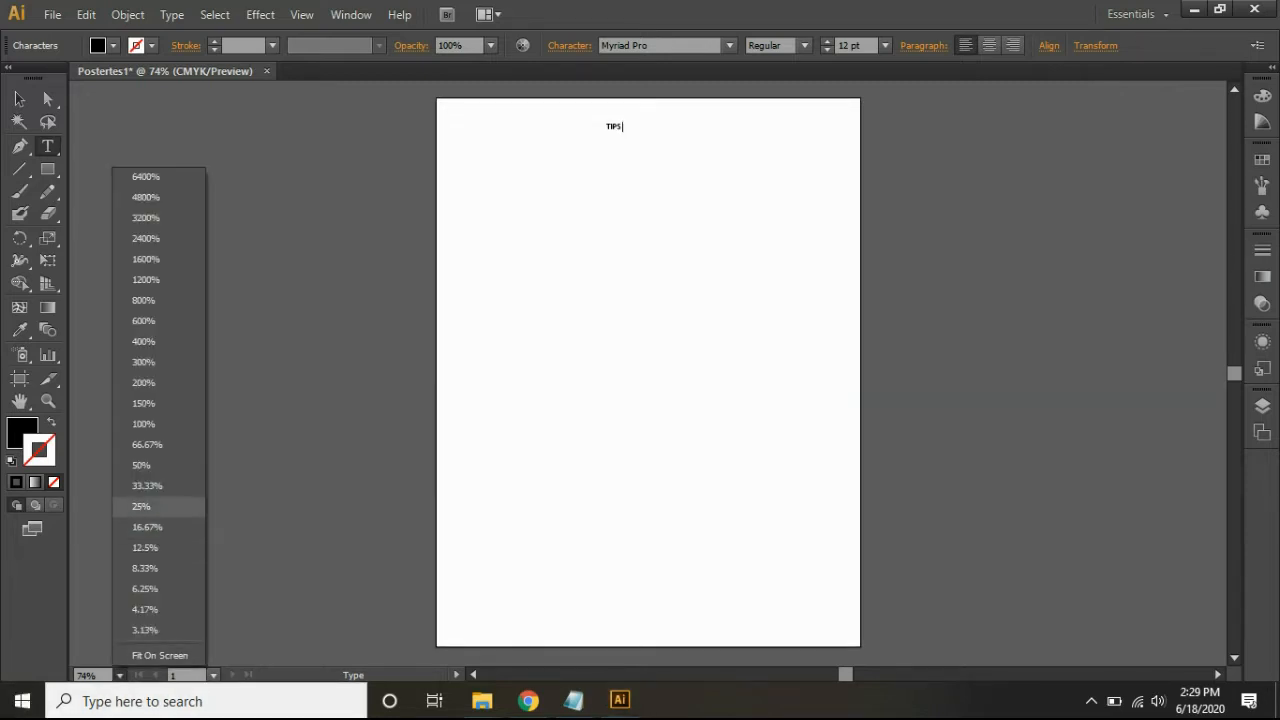
key(Escape)
text(100)
key(Return)
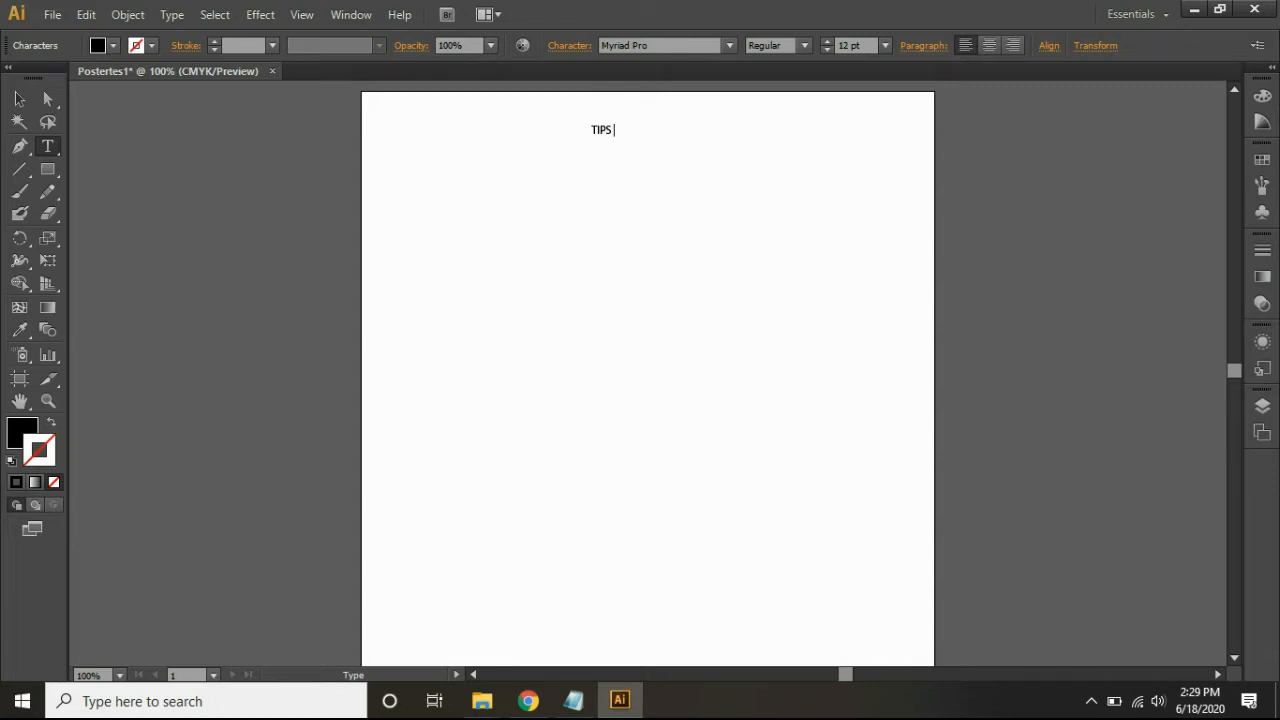
- Complete the first title line as "TIPS PENCEGAHAN" in capital letters
text(p)
key(BackSpace)
text(pencegaha)
key(shift+Left)
key(shift+Left)
key(shift+Left)
key(shift+Left)
key(shift+Left)
key(shift+Left)
key(shift+Left)
key(shift+Left)
key(shift+Left)
key(shift+Left)
text(PENCEGAHAN)
- Add a second title line reading "INFEKSI CORONA VIRUS" and finish the text object
key(Return)
text(INFEKS)
text(I DAR)
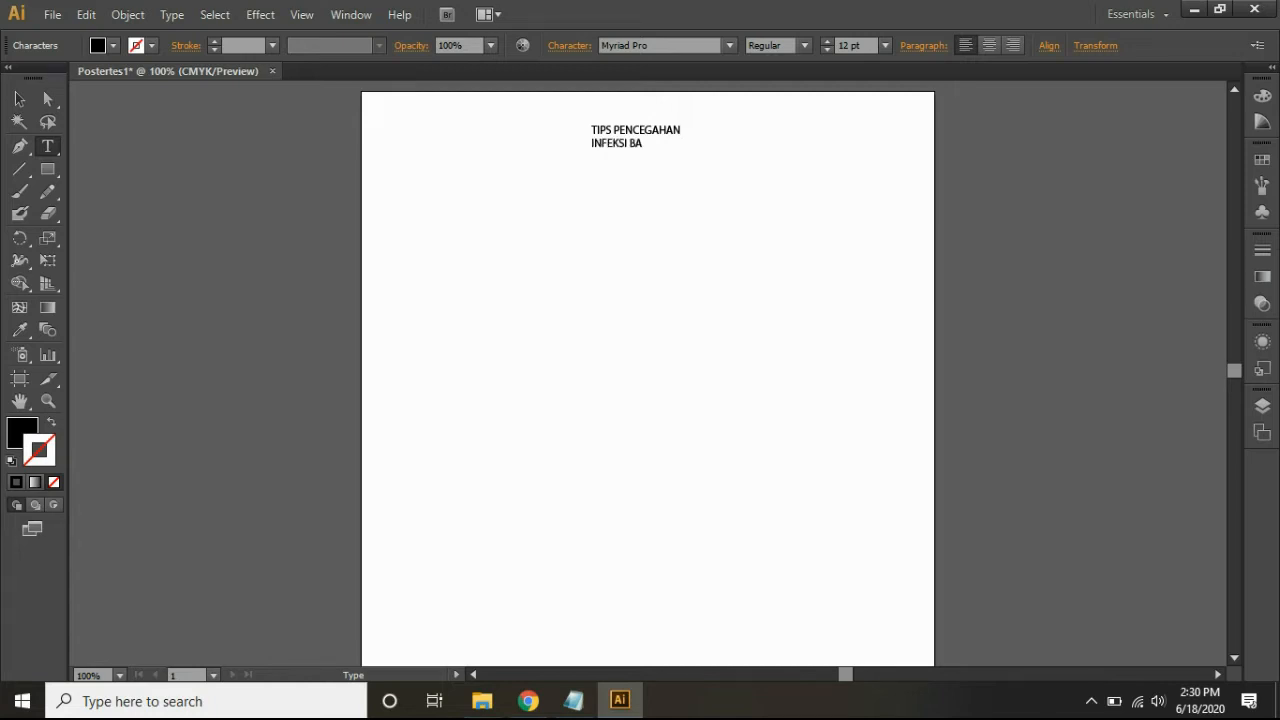
key(BackSpace)
key(BackSpace)
key(BackSpace)
key(BackSpace)
text(CORO)
key(BackSpace)
key(BackSpace)
key(BackSpace)
text(ORONA VIRUS)
key(Escape)
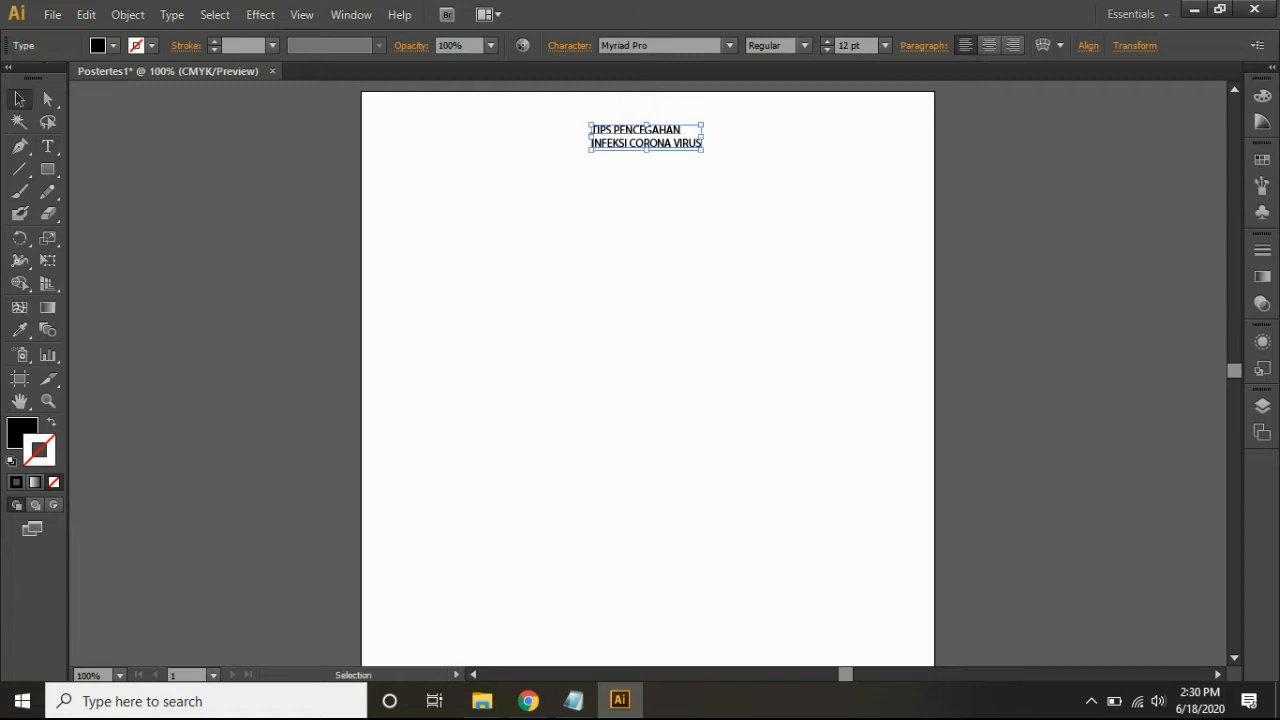
- Stretch the title wider and taller, to a font size of about 24.68 pt
drag(702, 137, 866, 137)
drag(869, 149, 869, 149)
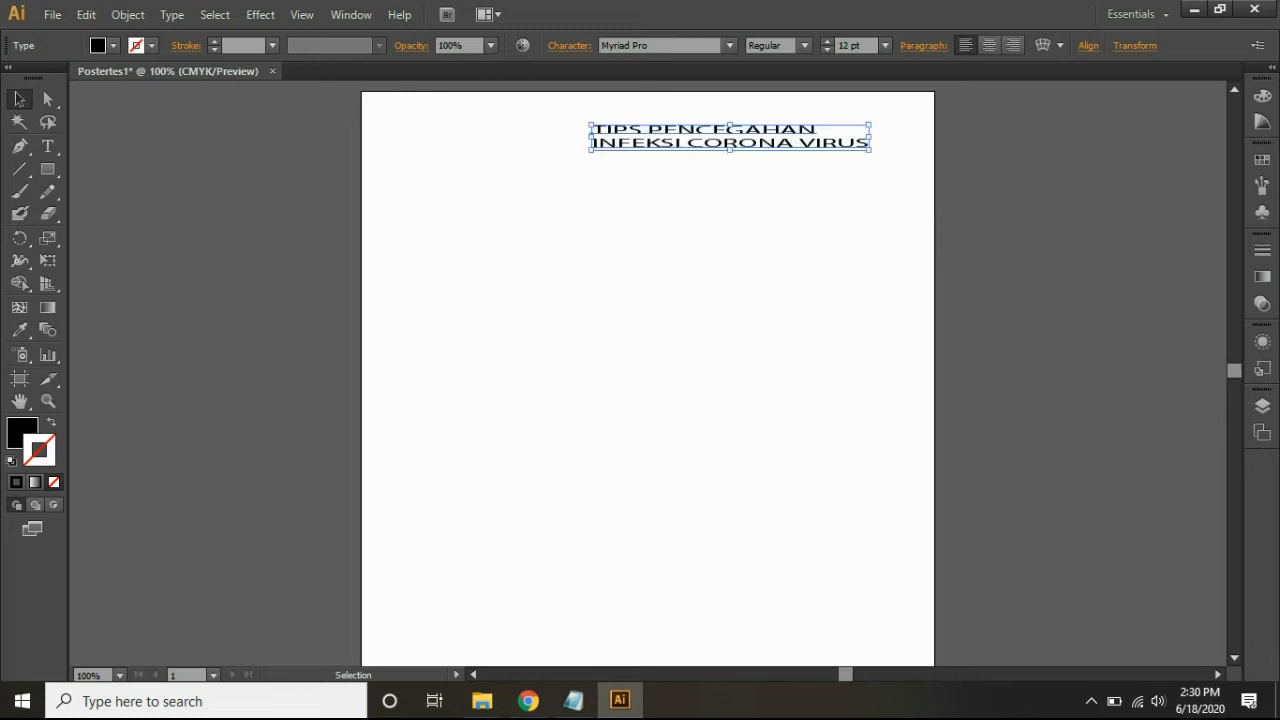
drag(730, 149, 730, 158)
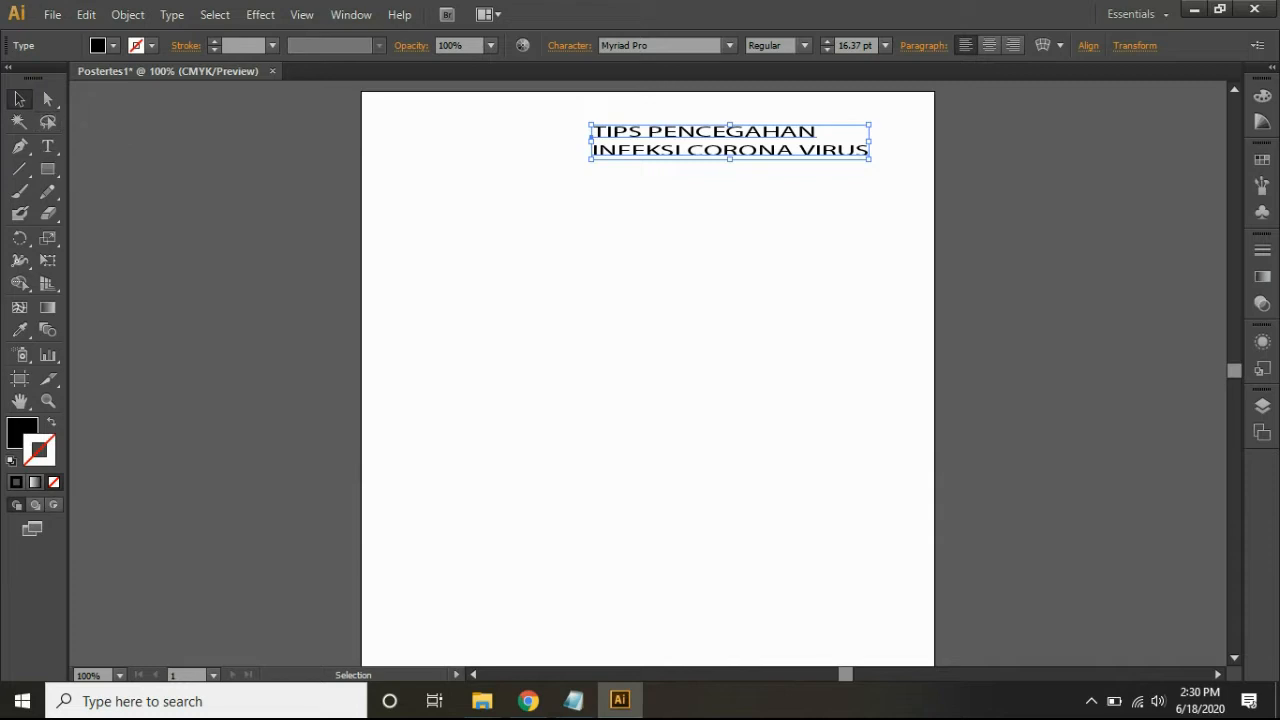
scroll(648, 372, down, 13)
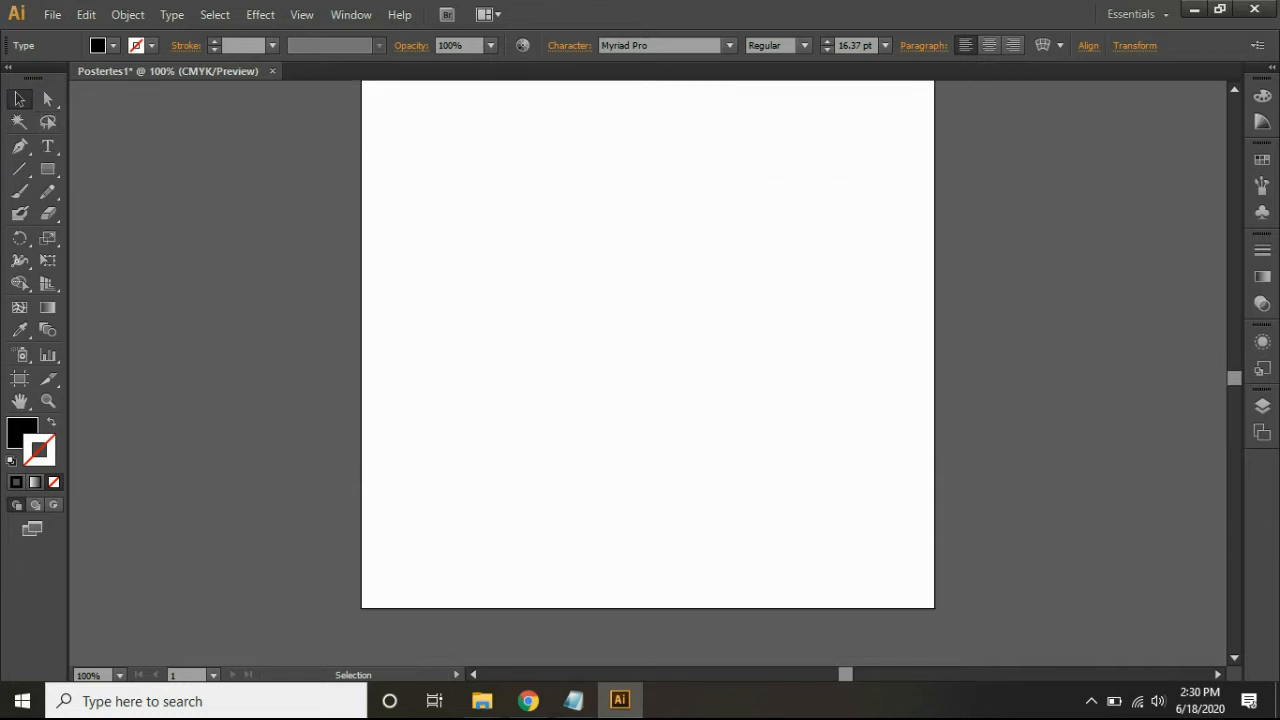
scroll(648, 372, up, 12)
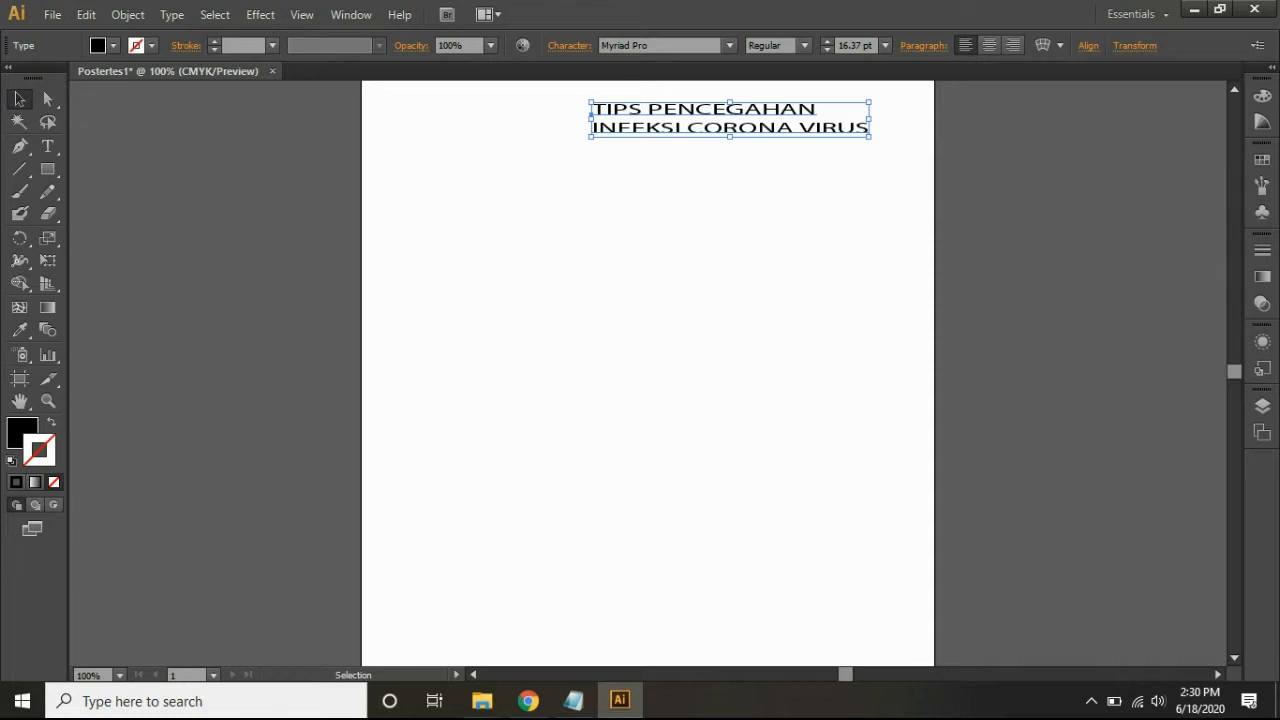
key(ctrl+z)
key(ctrl+z)
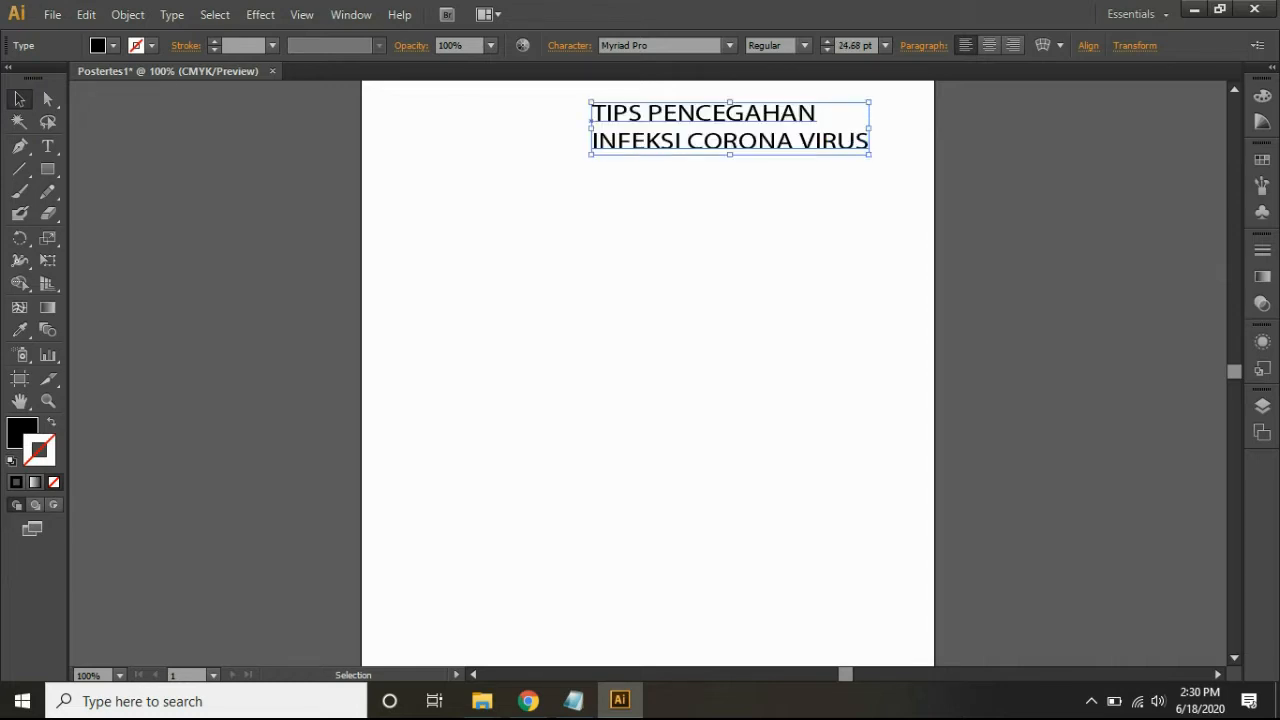
- Move the title to the artboard's upper-right corner and deselect it
drag(744, 115, 796, 110)
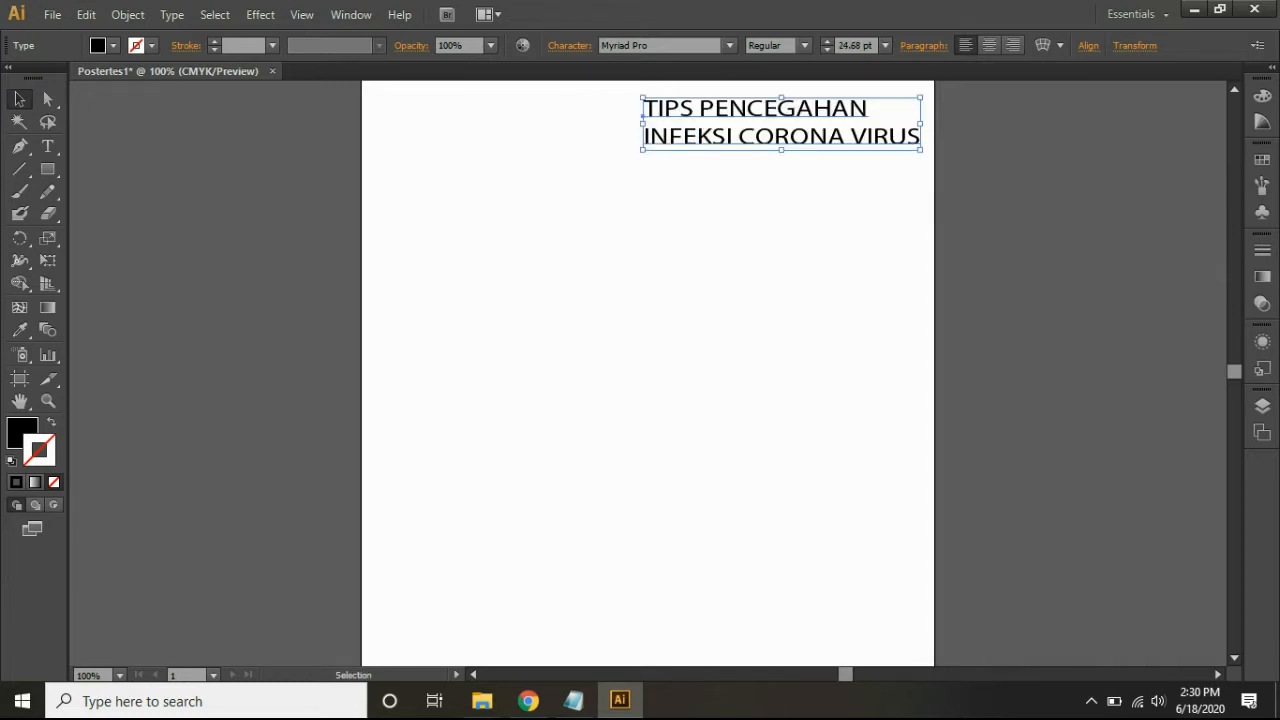
click(772, 232)
scroll(648, 373, up, 4)
scroll(648, 373, down, 8)
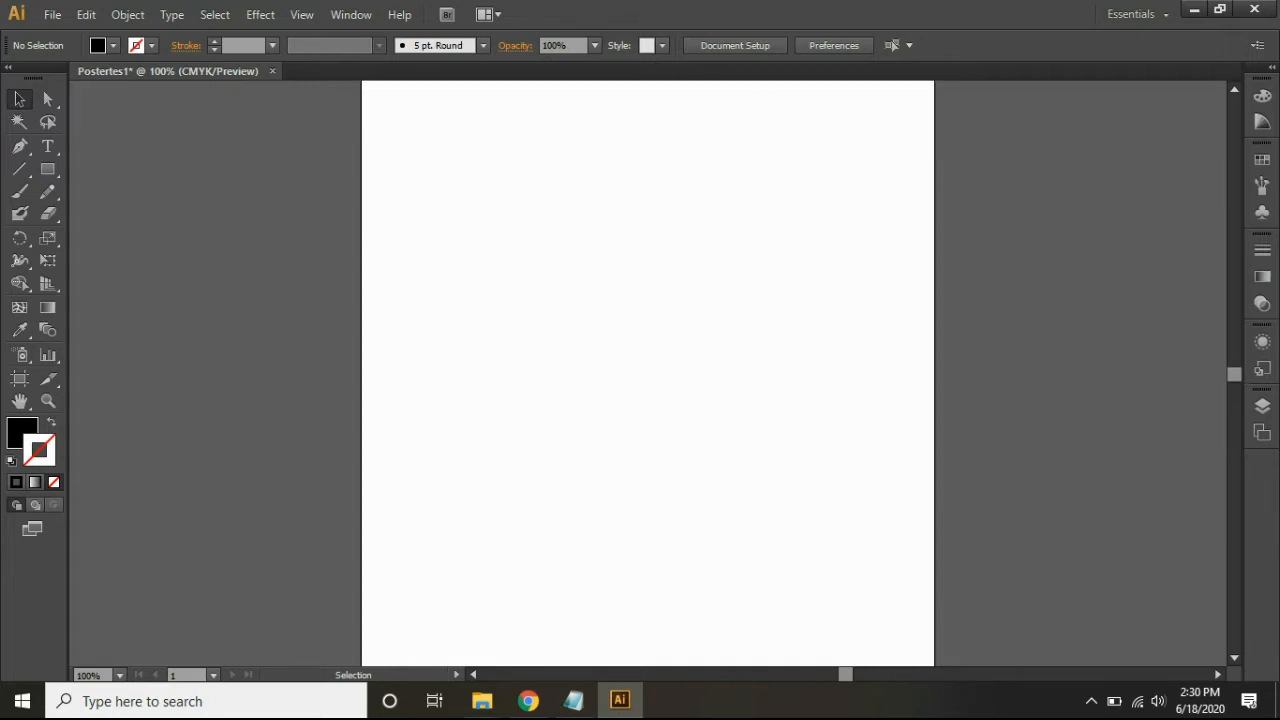
scroll(648, 373, up, 5)
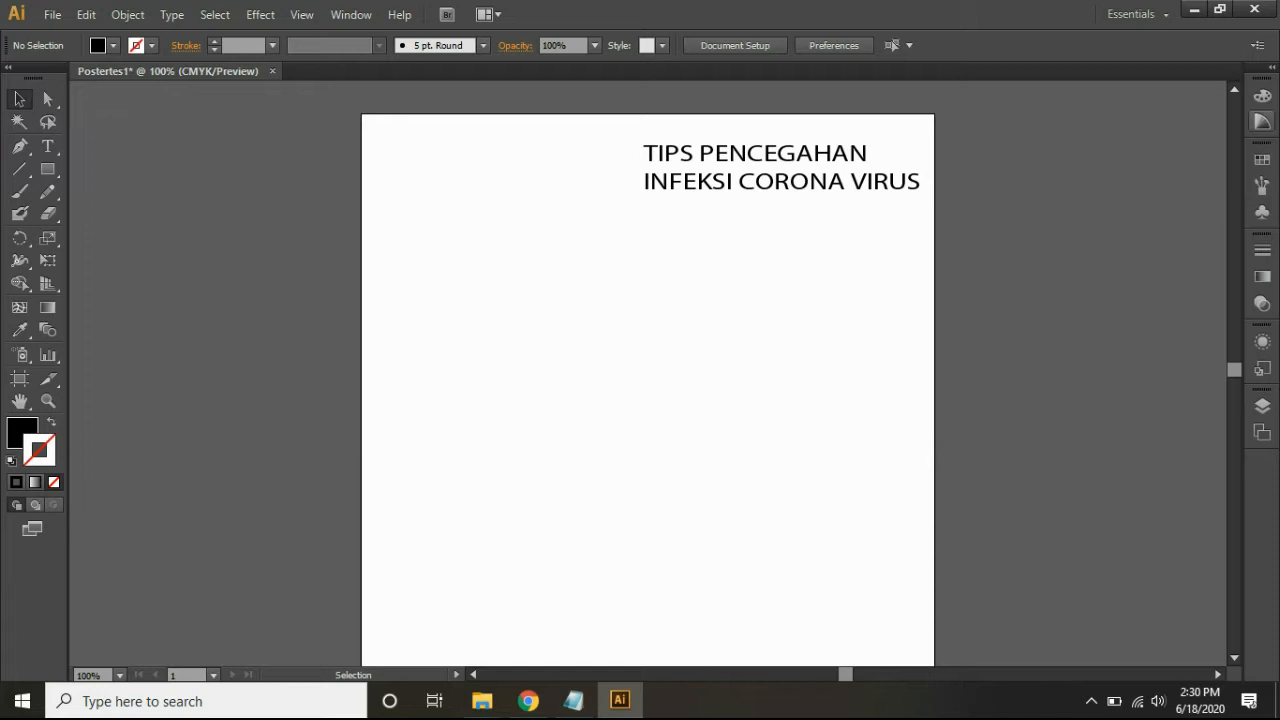
click(1262, 122)
click(1262, 96)
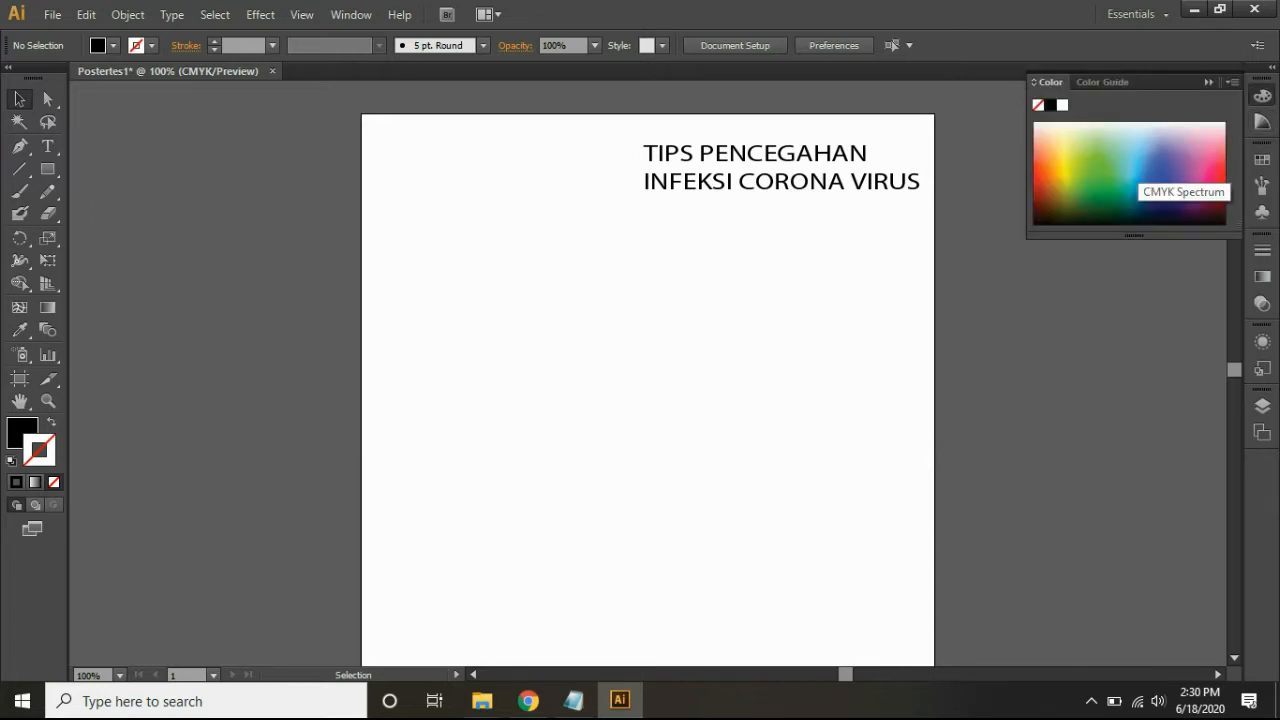
click(1262, 96)
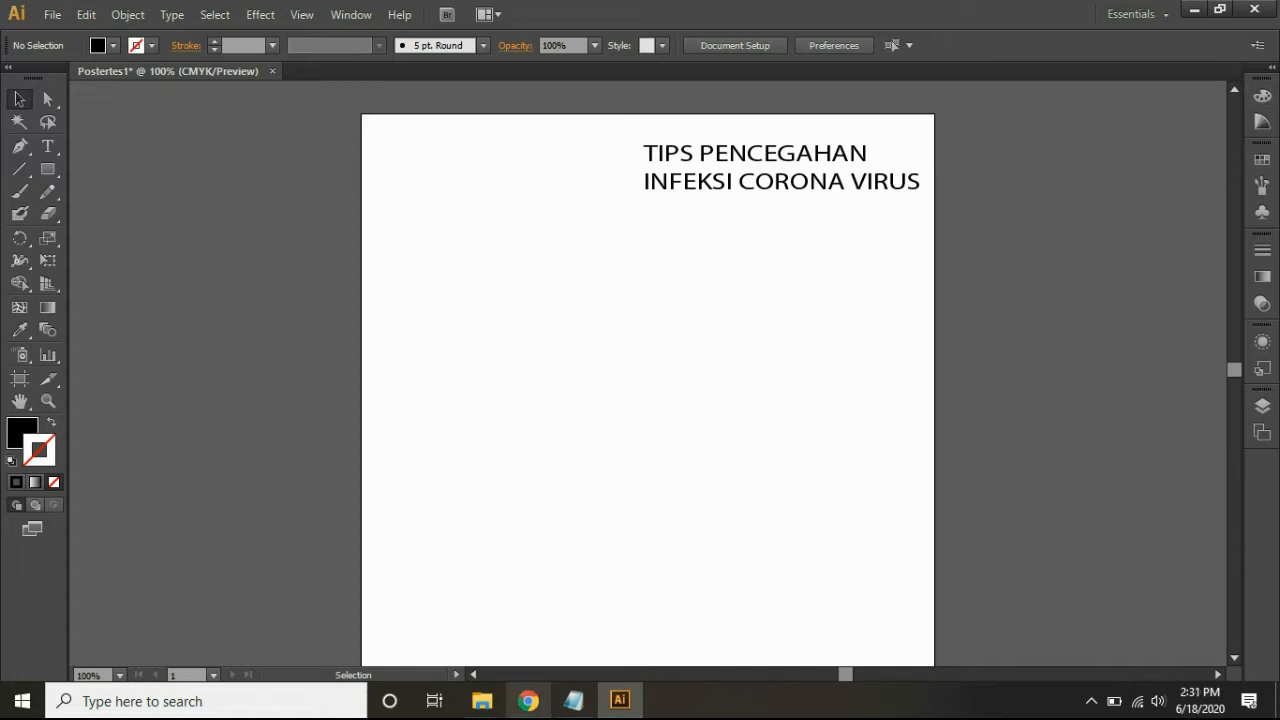
- Copy the recycling-paper-background-texture image from the Adobe Illustrator folder in File Explorer and return to Illustrator
mouse_move(482, 700)
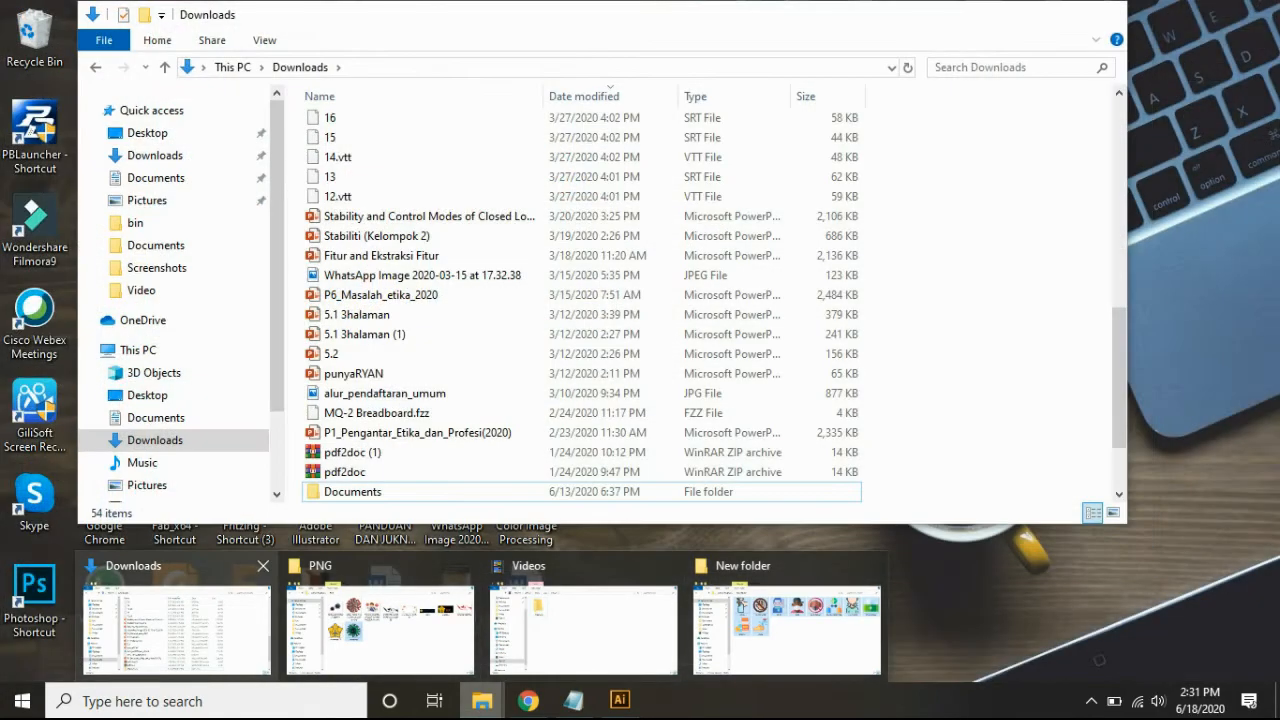
mouse_move(380, 620)
click(787, 630)
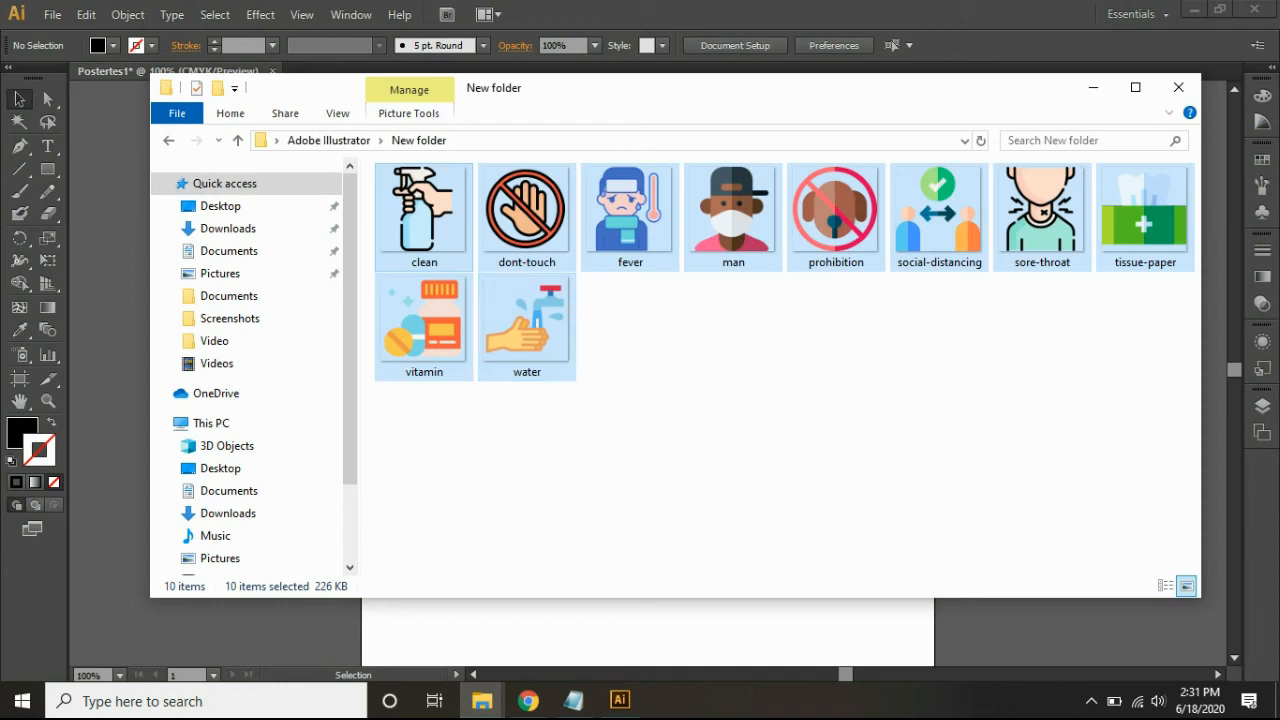
click(330, 141)
click(474, 354)
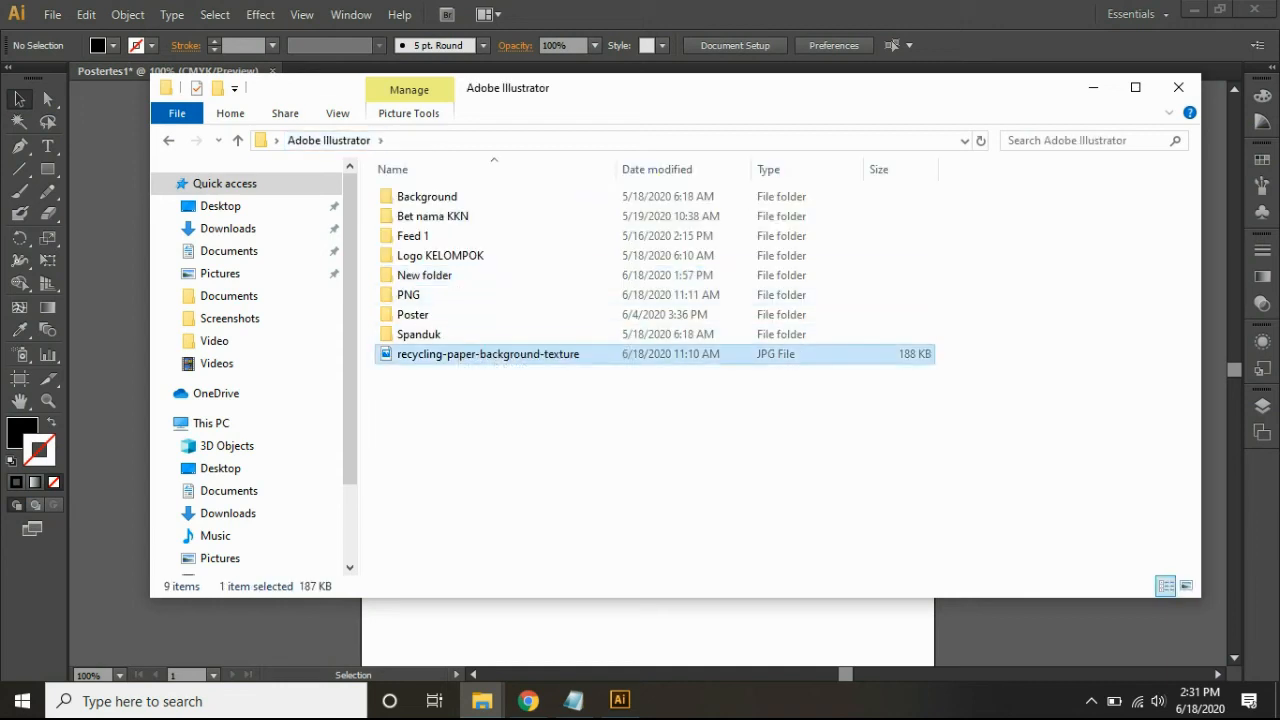
key(alt+Tab)
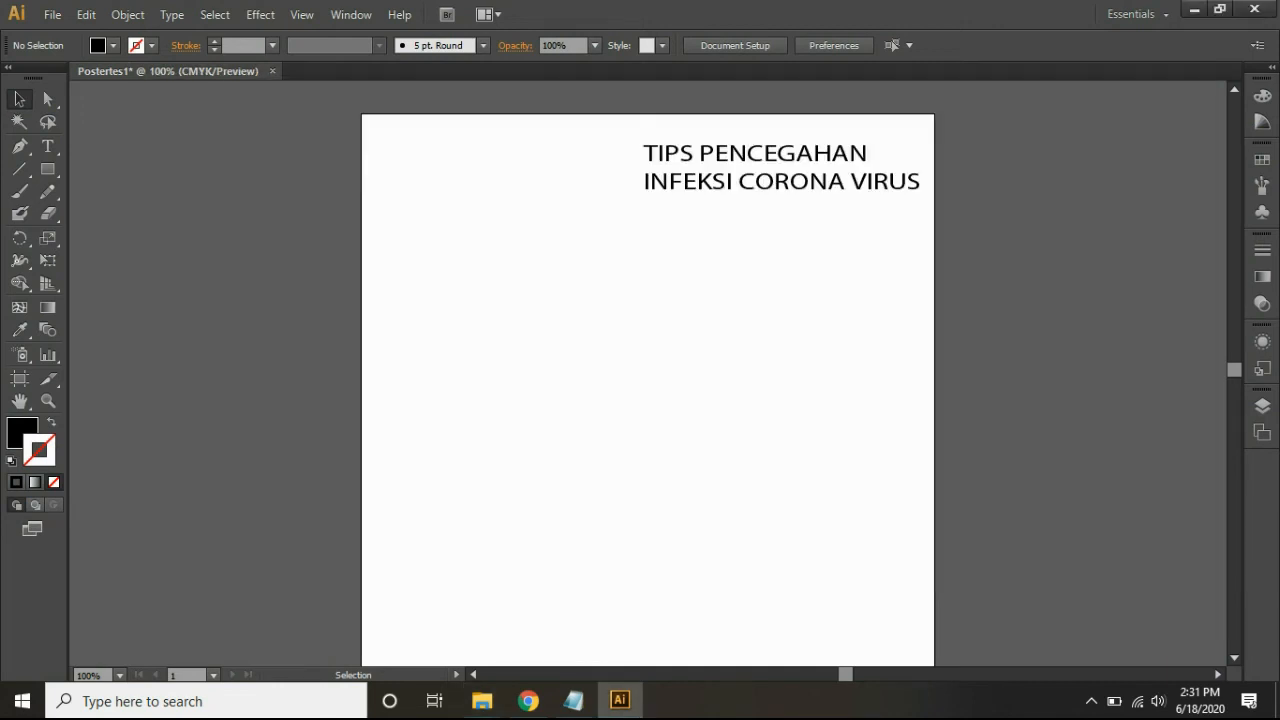
- Move the title off the artboard's right edge and paste the paper texture image onto the artboard
drag(740, 170, 1077, 158)
key(ctrl+shift+a)
key(ctrl+v)
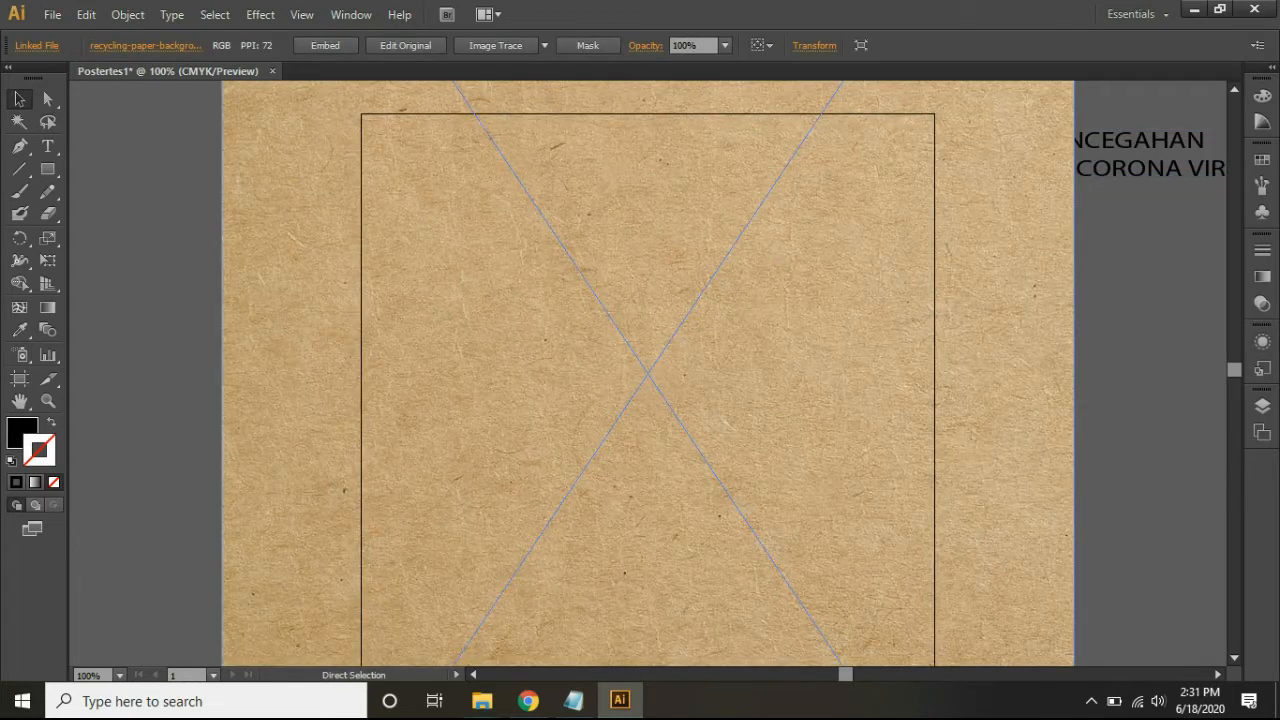
- Resize the paper texture image so its edges match the artboard's edges on all four sides
scroll(648, 373, up, 9)
scroll(648, 373, up, 3)
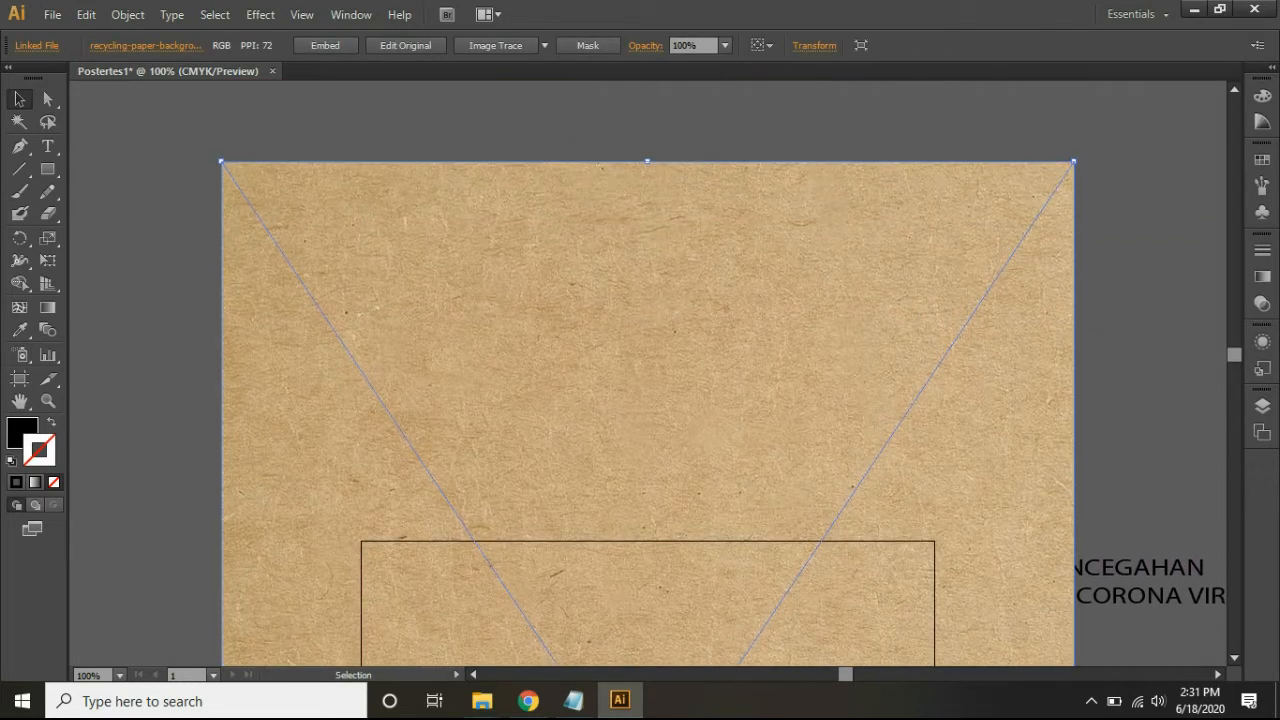
drag(1073, 160, 932, 542)
scroll(600, 450, down, 7)
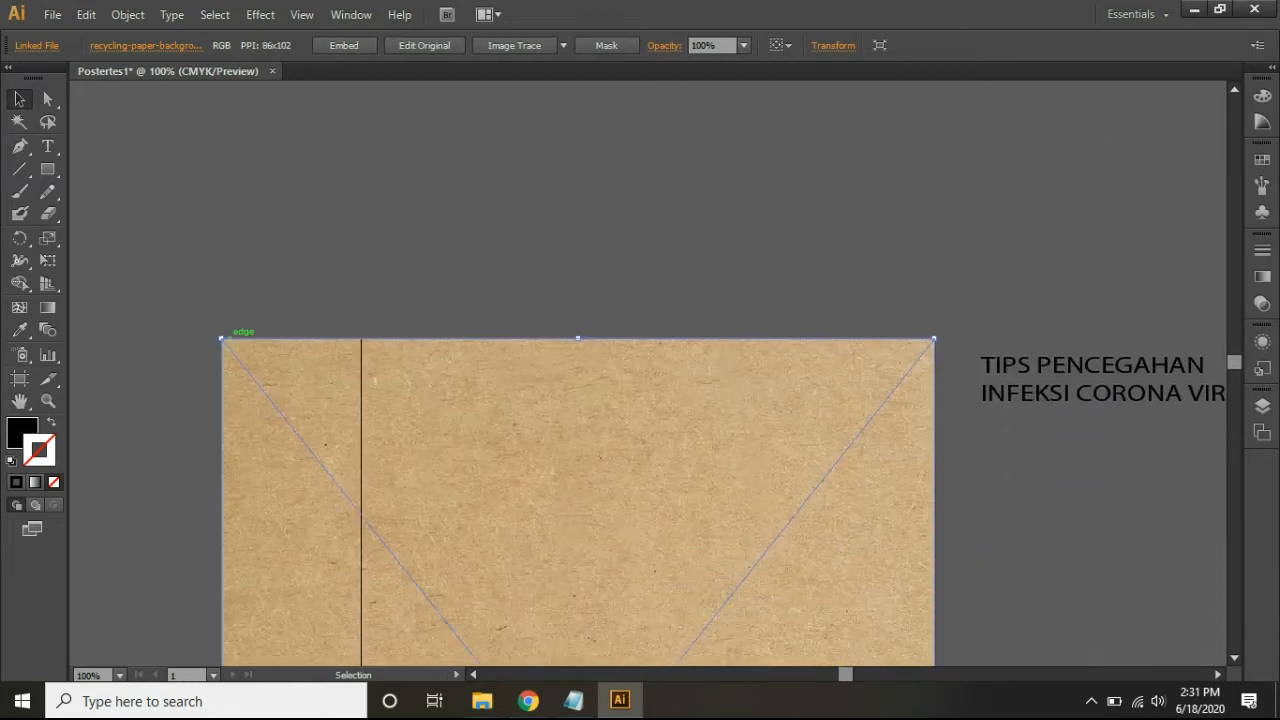
drag(222, 338, 362, 340)
scroll(362, 340, down, 3)
scroll(648, 373, down, 11)
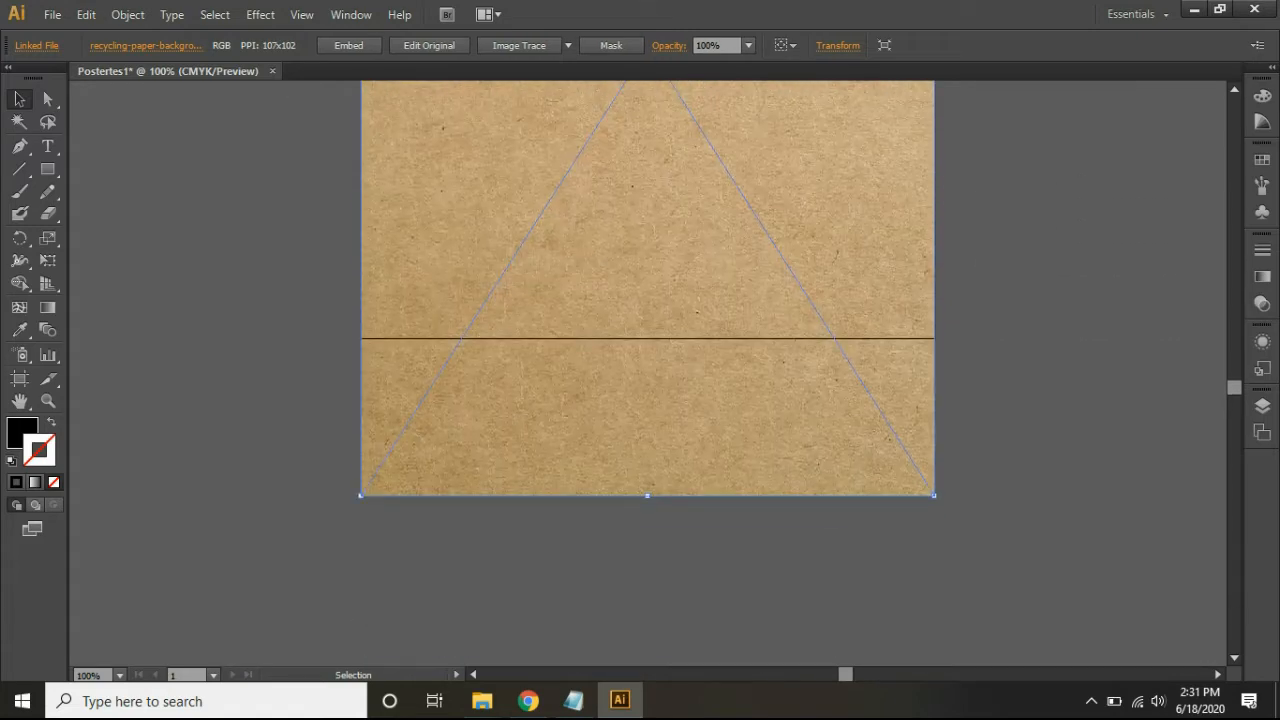
drag(361, 494, 361, 338)
scroll(361, 338, up, 12)
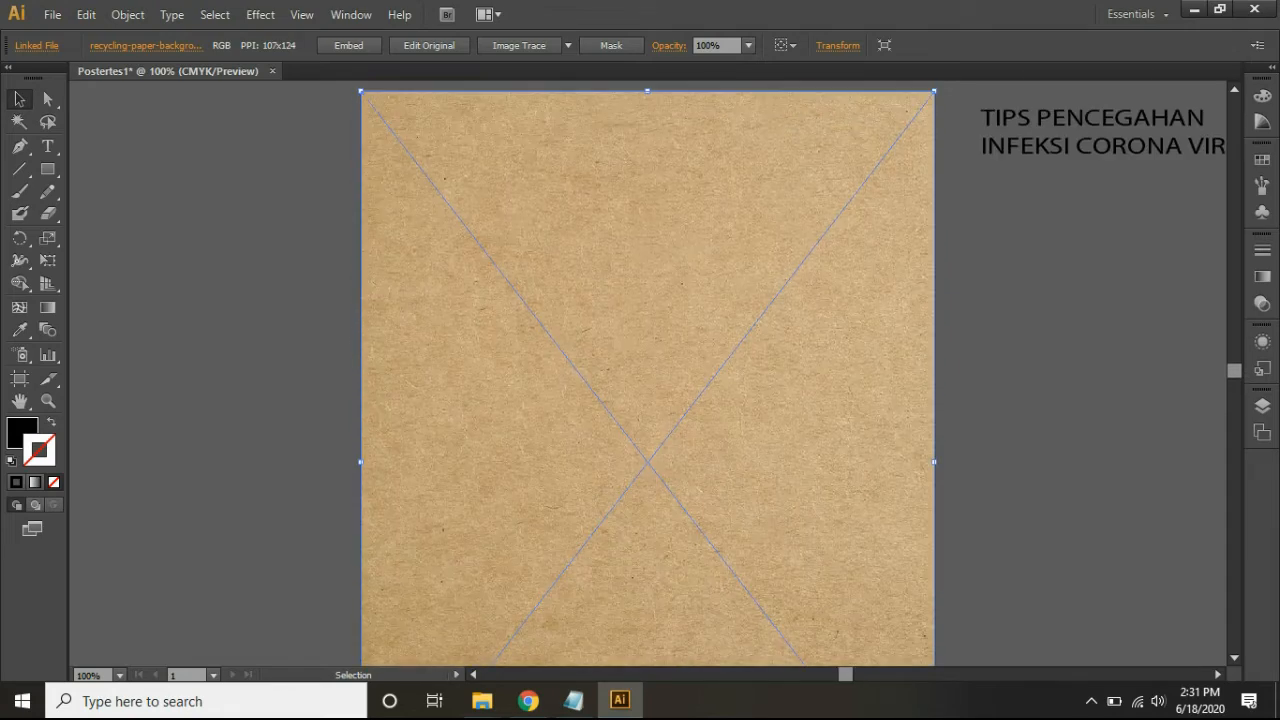
- Move the title back onto the upper-right corner of the artboard
key(XF86MonBrightnessDown)
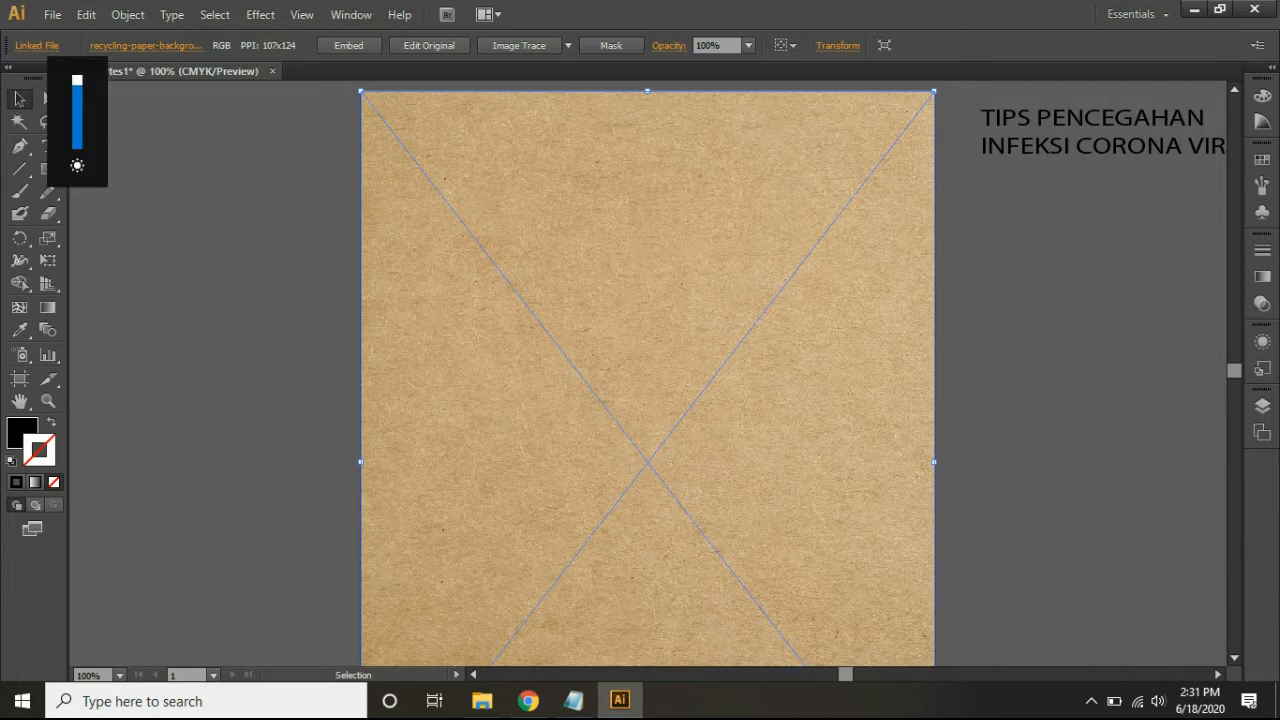
key(XF86MonBrightnessDown)
drag(1050, 150, 730, 160)
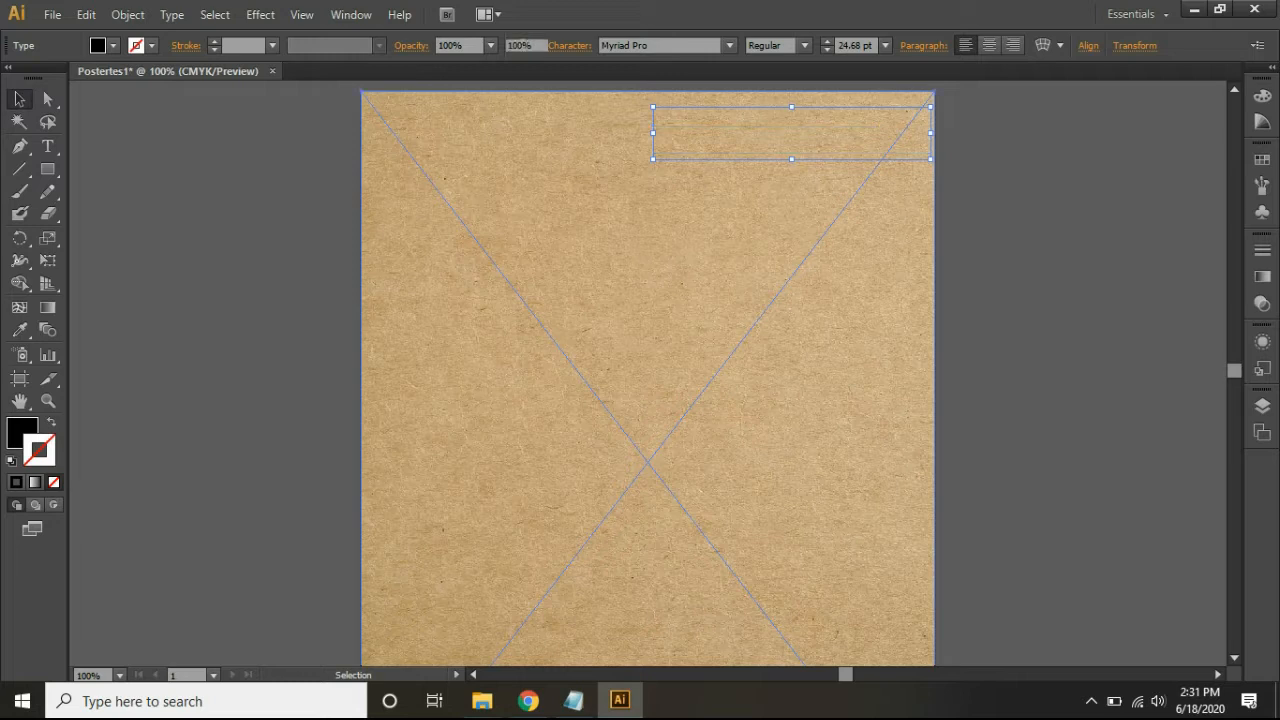
- Send the paper texture image to the back, behind the title
click(688, 279)
right_click(688, 279)
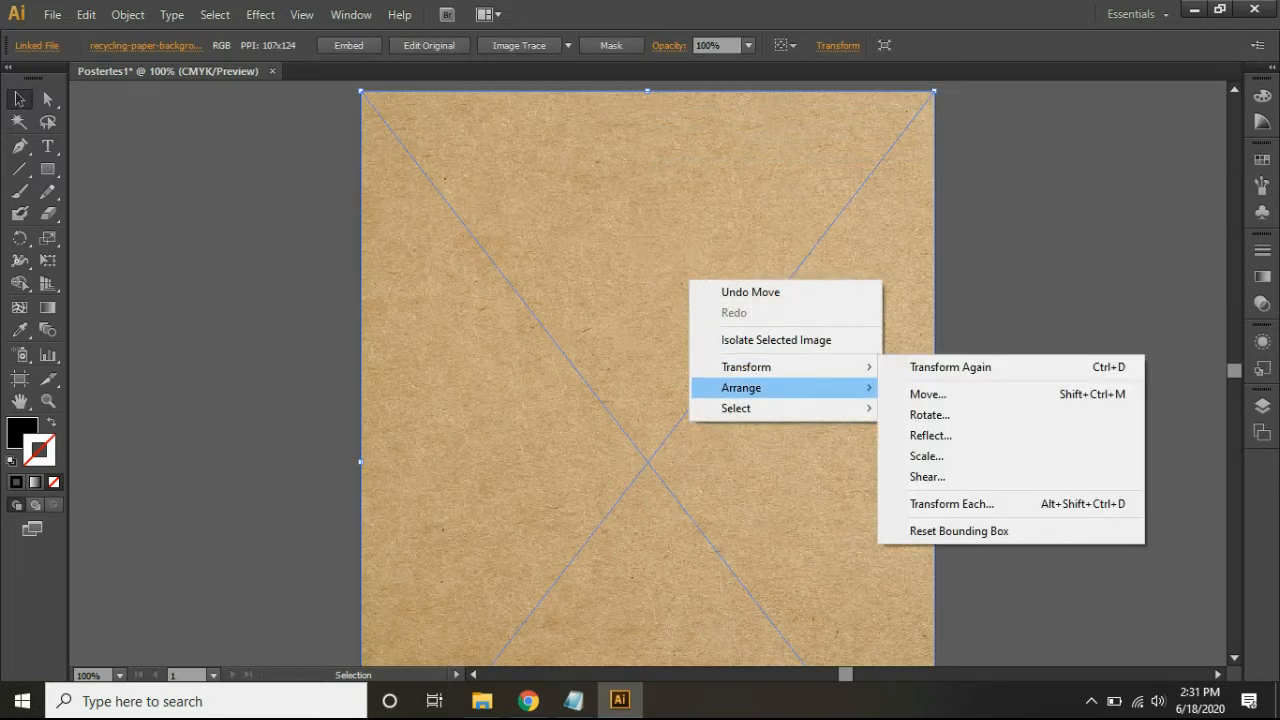
mouse_move(760, 388)
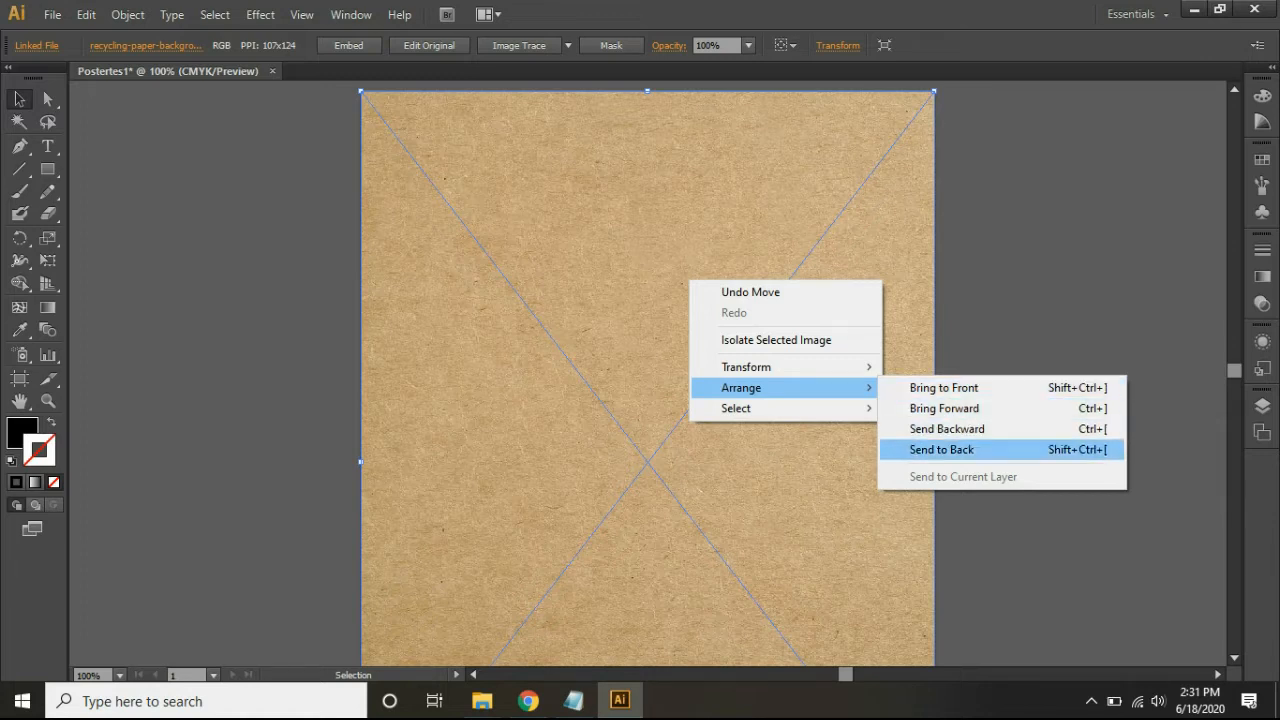
click(941, 449)
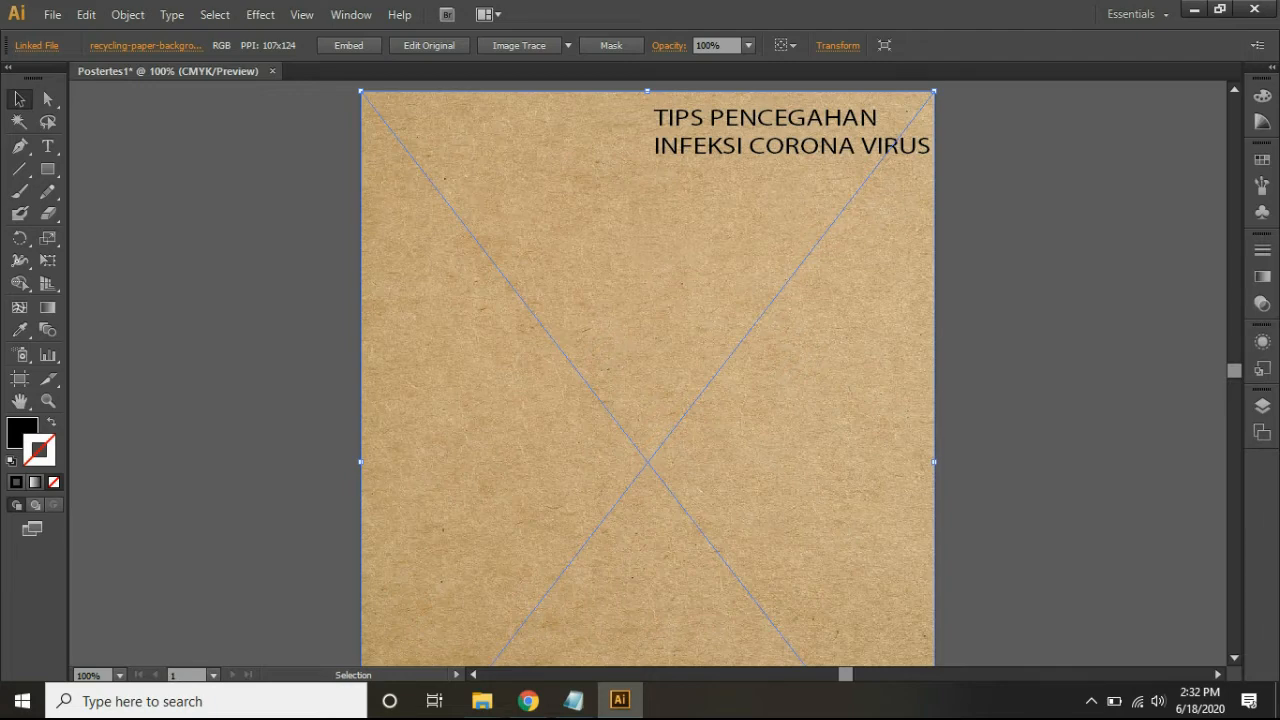
- Copy all ten icon images from New folder inside the Adobe Illustrator folder in File Explorer and return to Illustrator
click(528, 701)
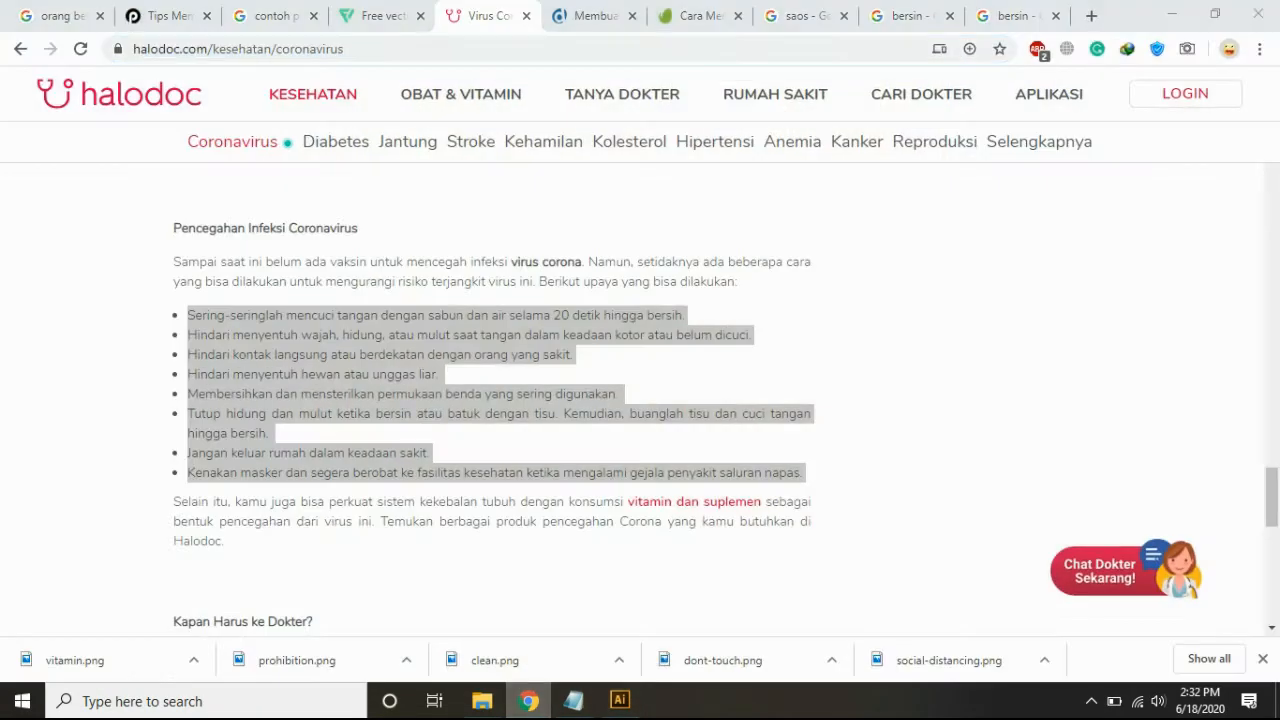
click(528, 701)
click(482, 701)
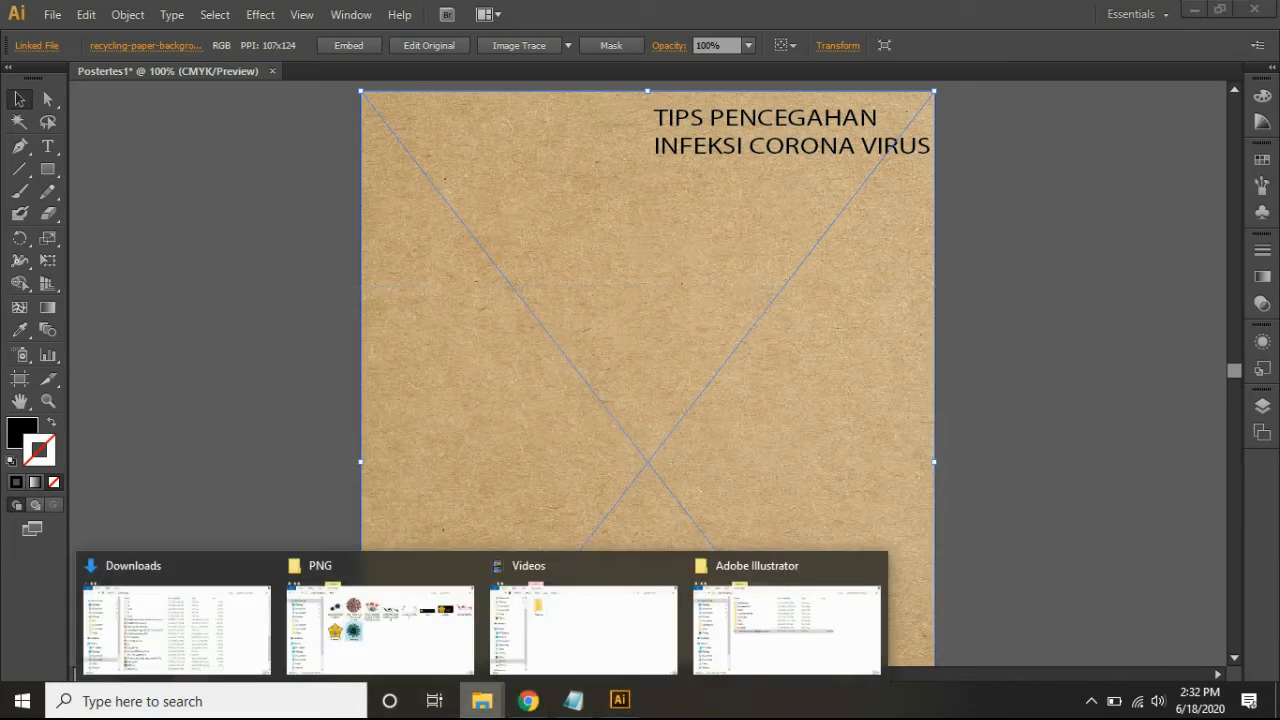
click(787, 620)
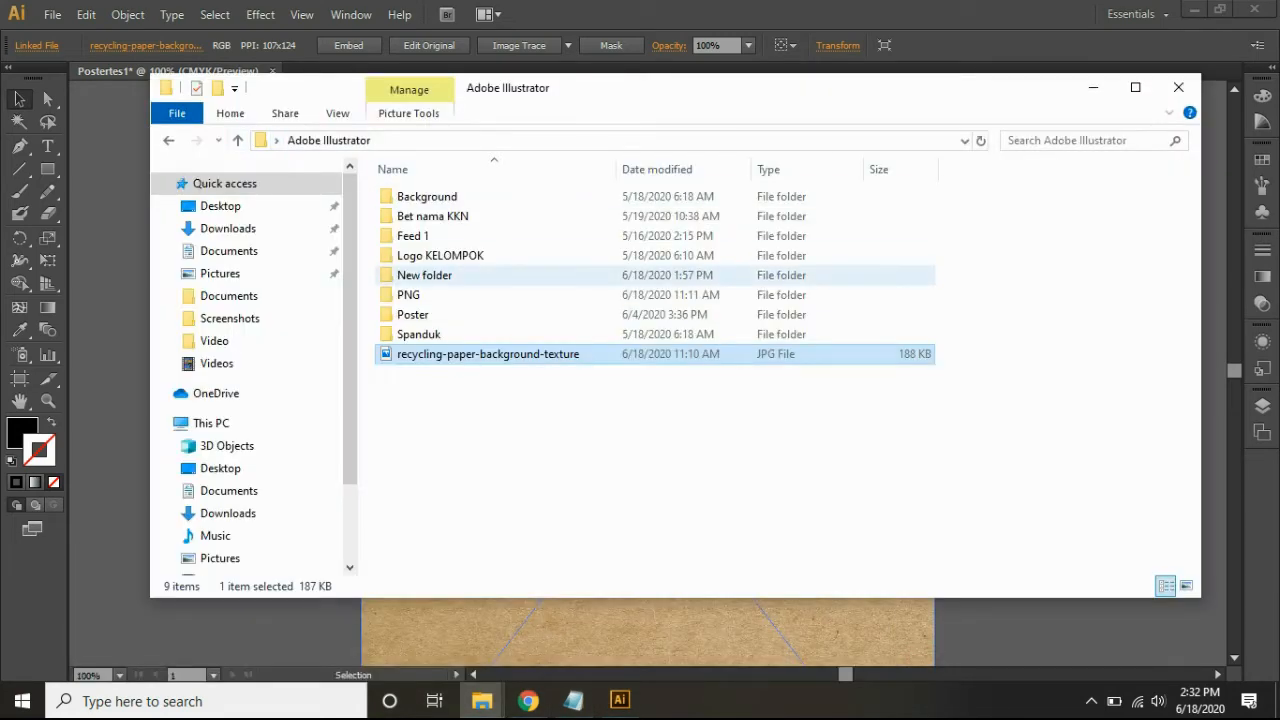
double_click(424, 275)
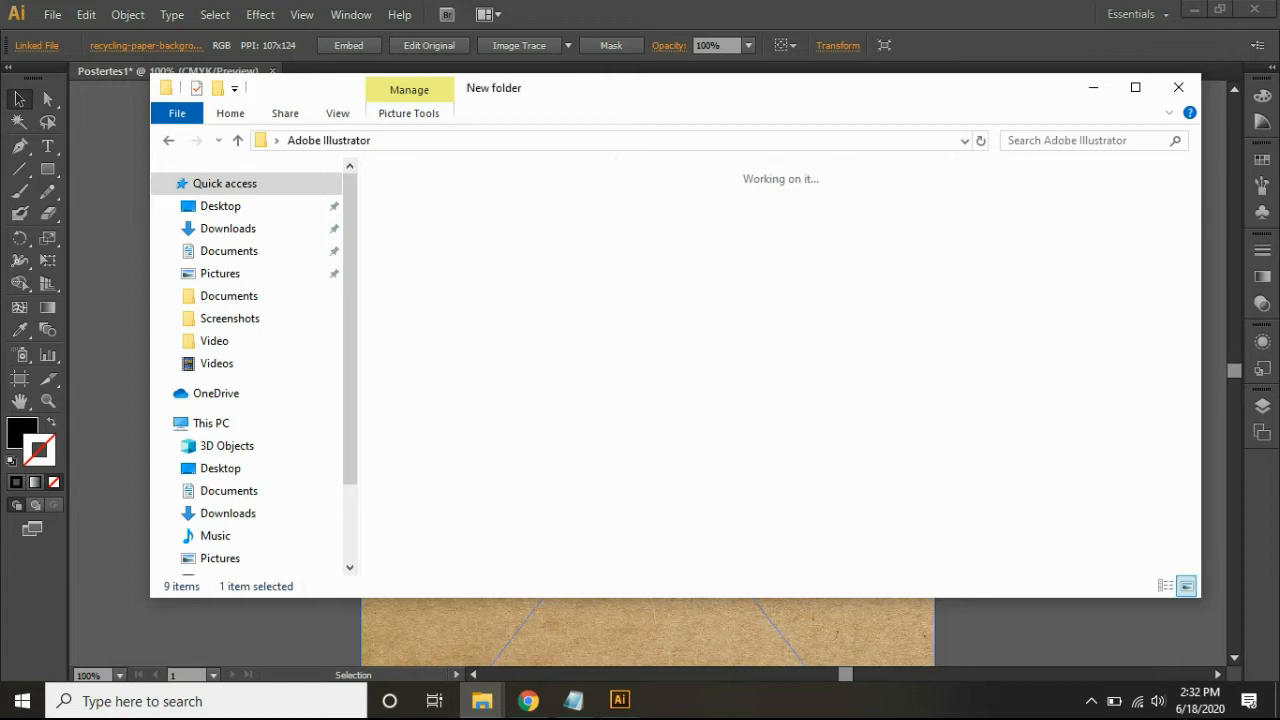
drag(369, 163, 1136, 360)
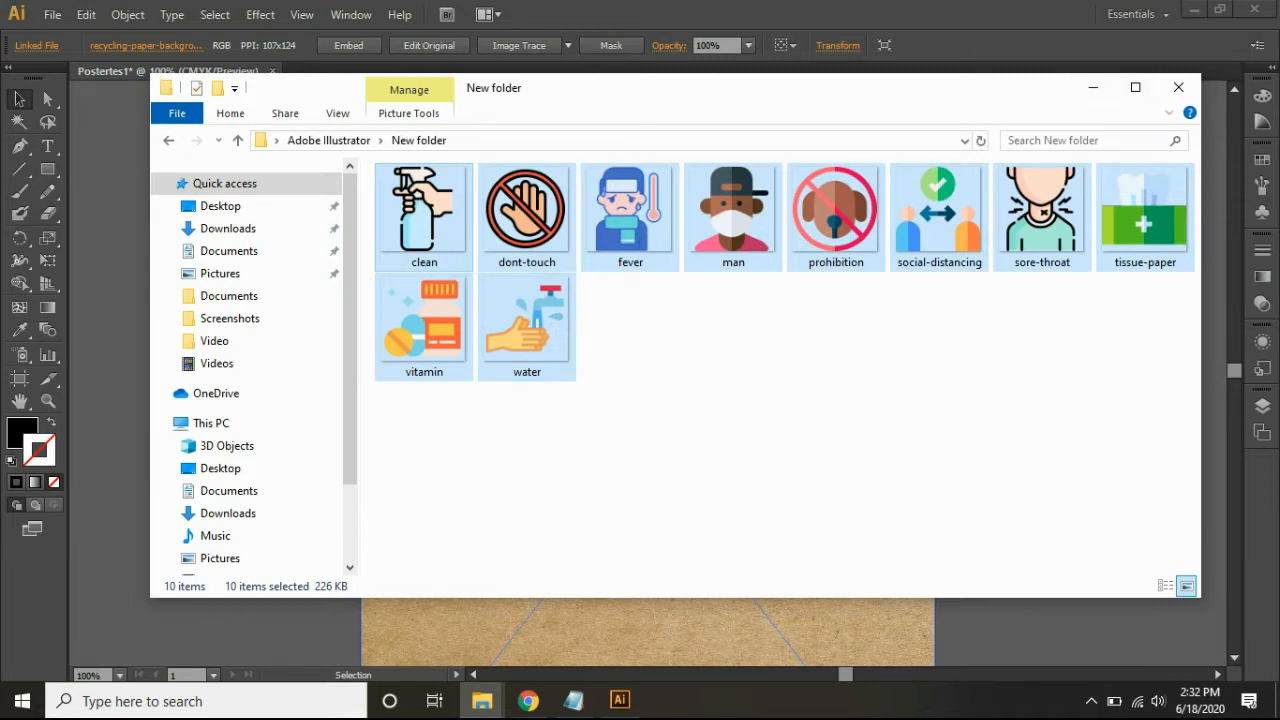
click(1093, 87)
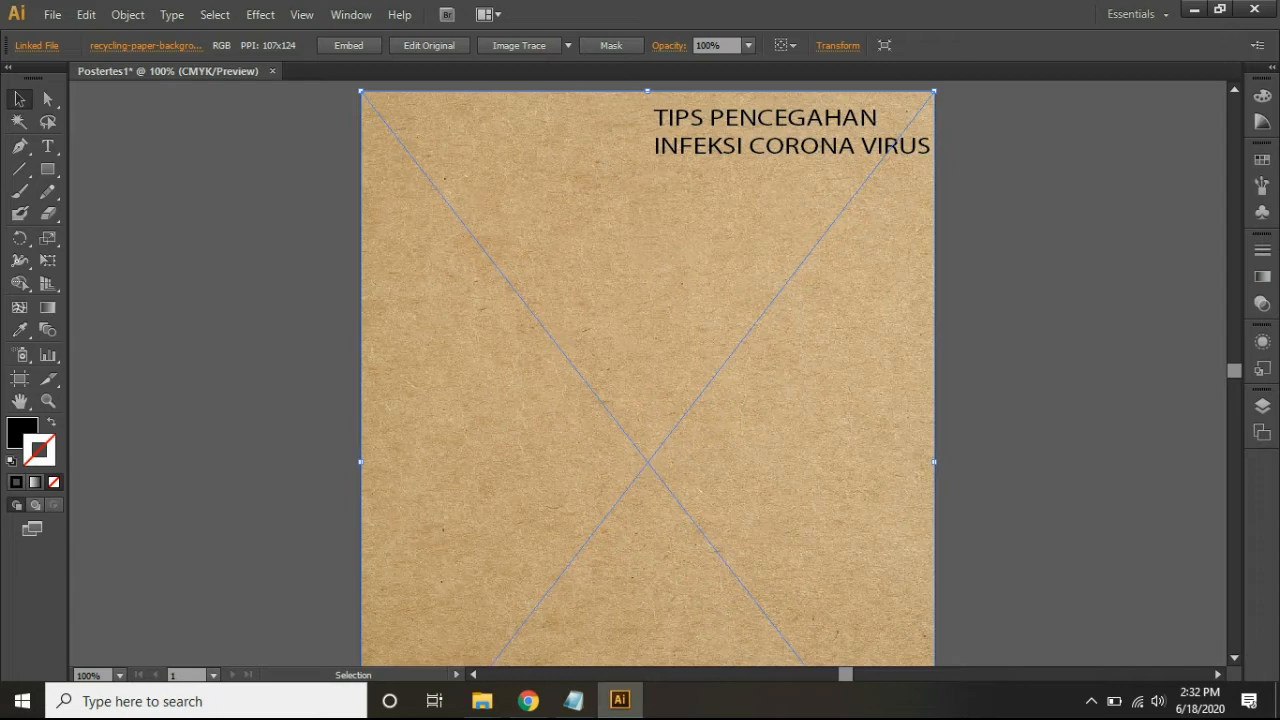
- Paste the ten copied icons into the poster and move the whole stack over the artboard's right edge
click(1040, 270)
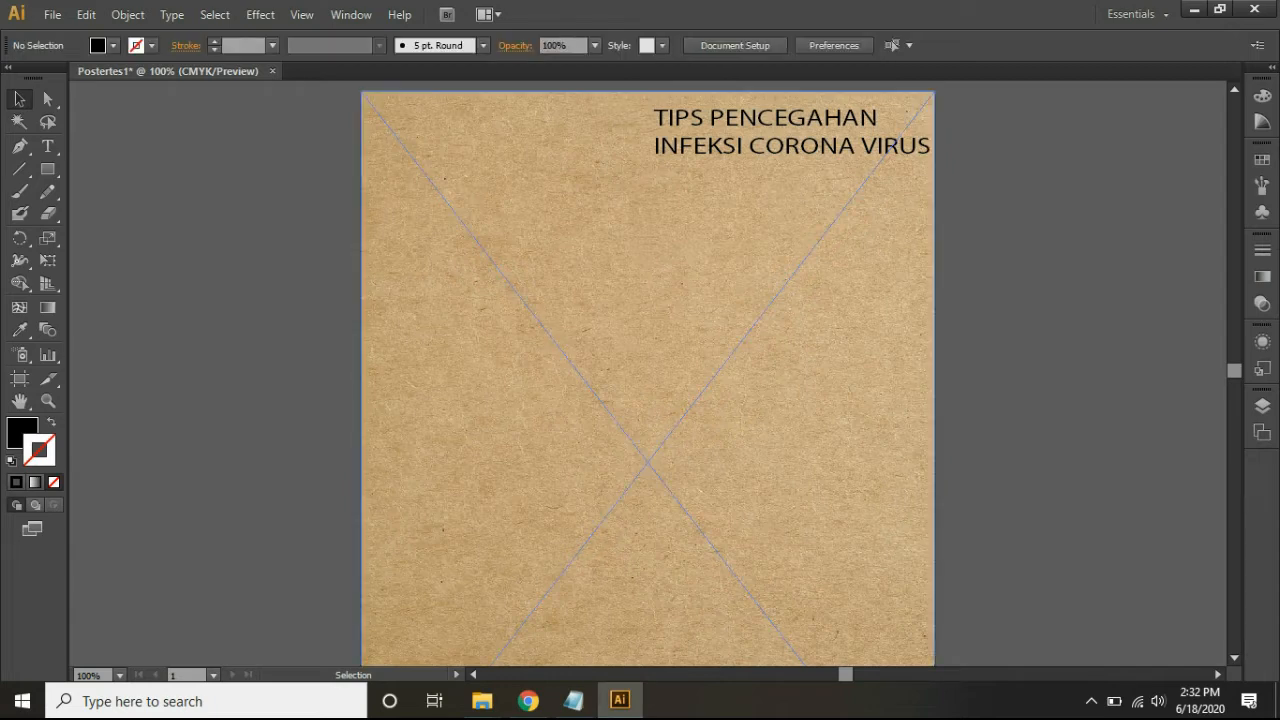
mouse_move(482, 700)
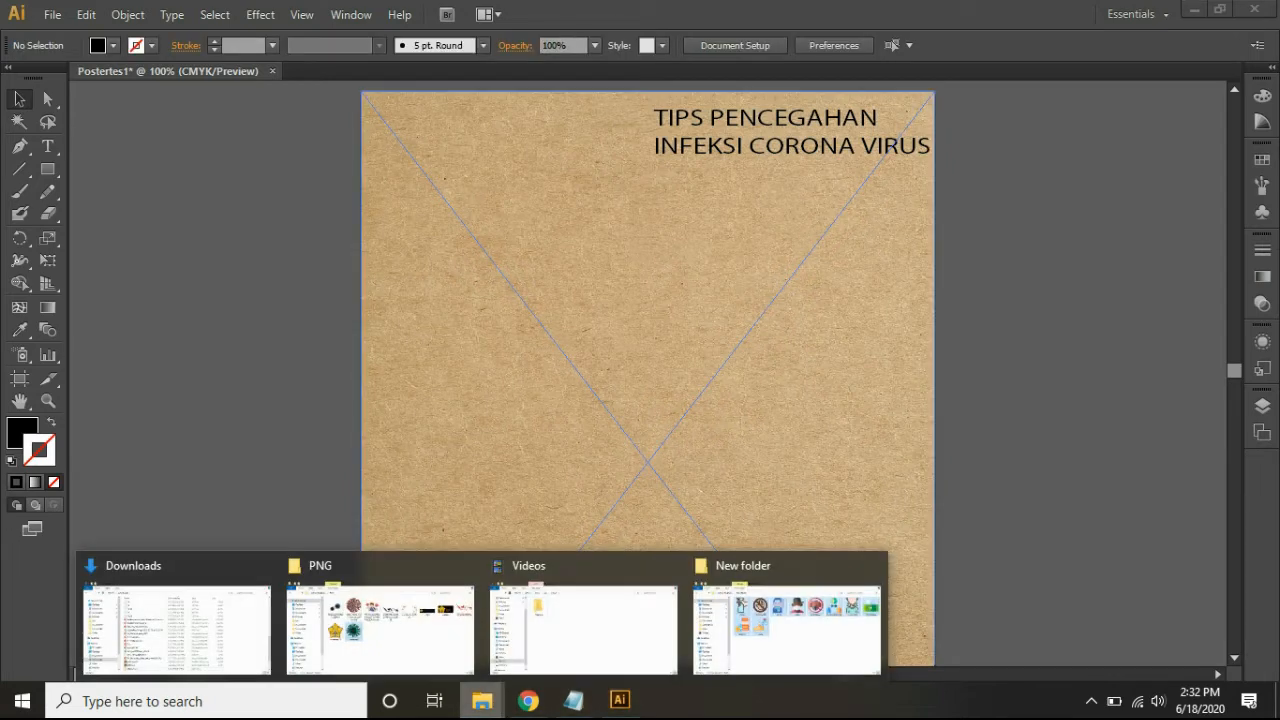
click(787, 625)
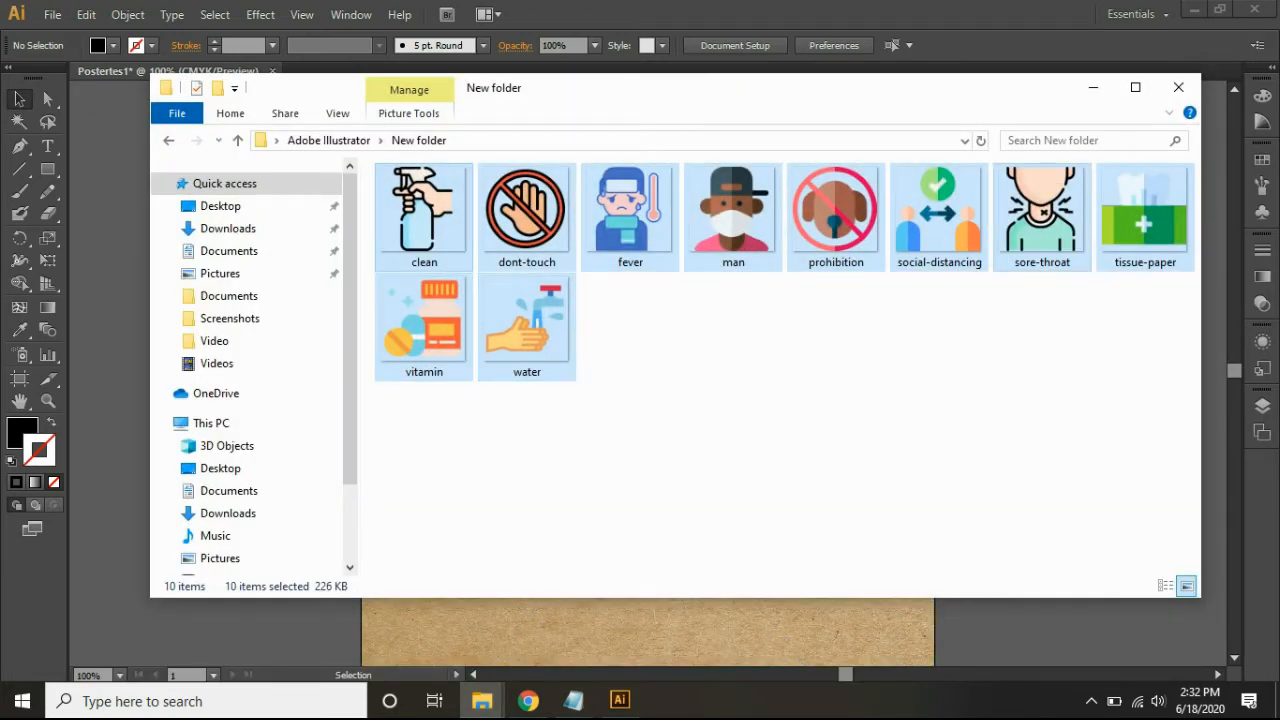
click(1093, 87)
key(ctrl)
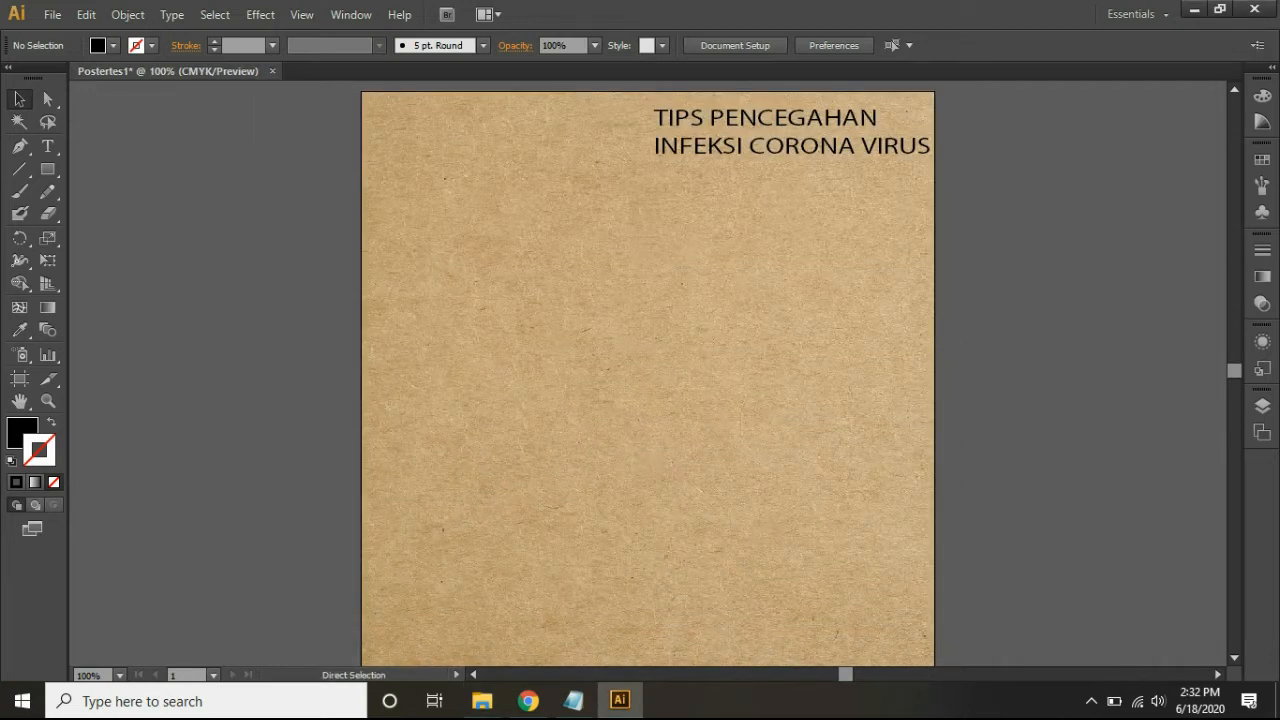
key(ctrl+v)
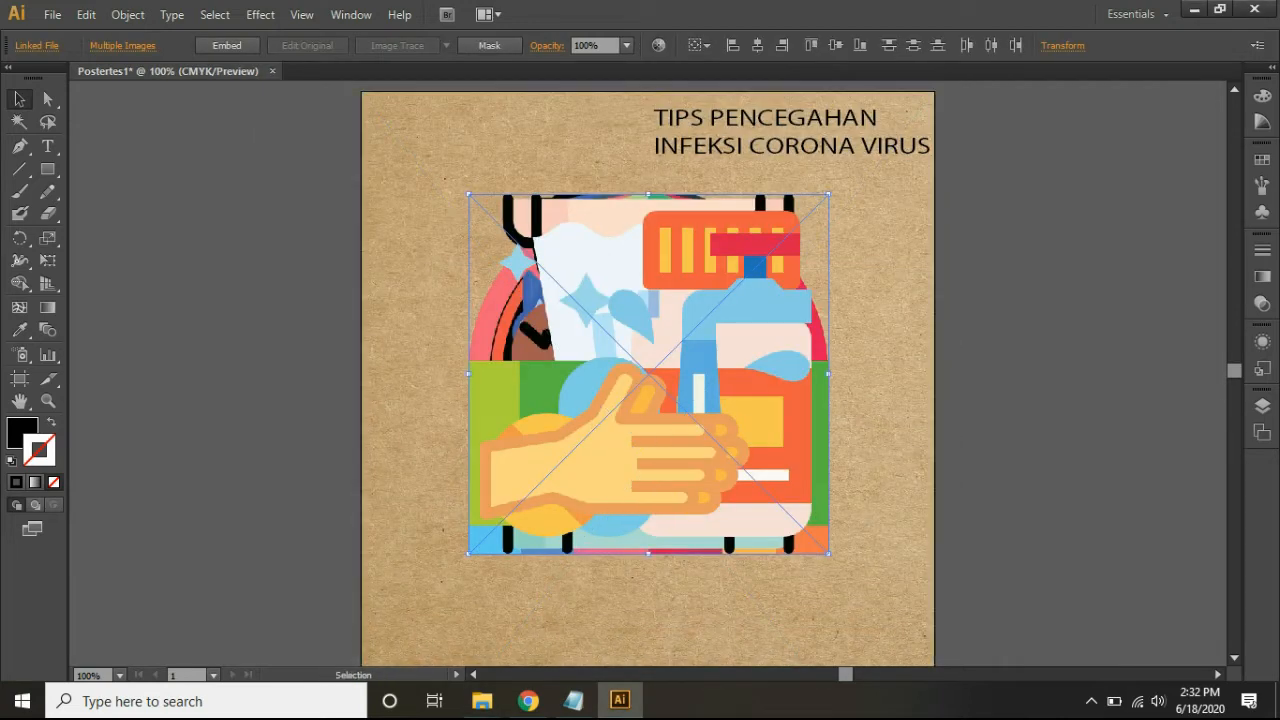
drag(732, 353, 1127, 338)
key(ctrl+shift+a)
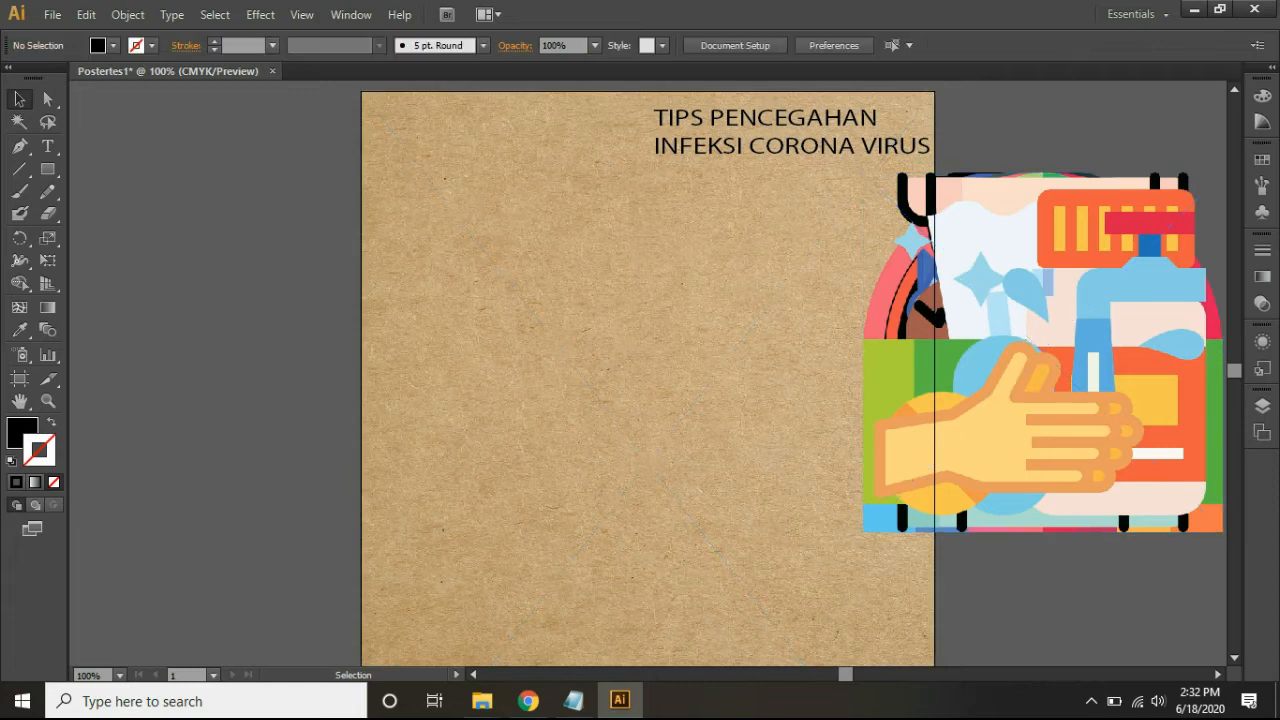
- Take the water and vitamin icons off the stack, scale them down and place them left of the artboard
drag(1003, 399, 412, 420)
drag(1086, 408, 809, 414)
drag(600, 450, 470, 400)
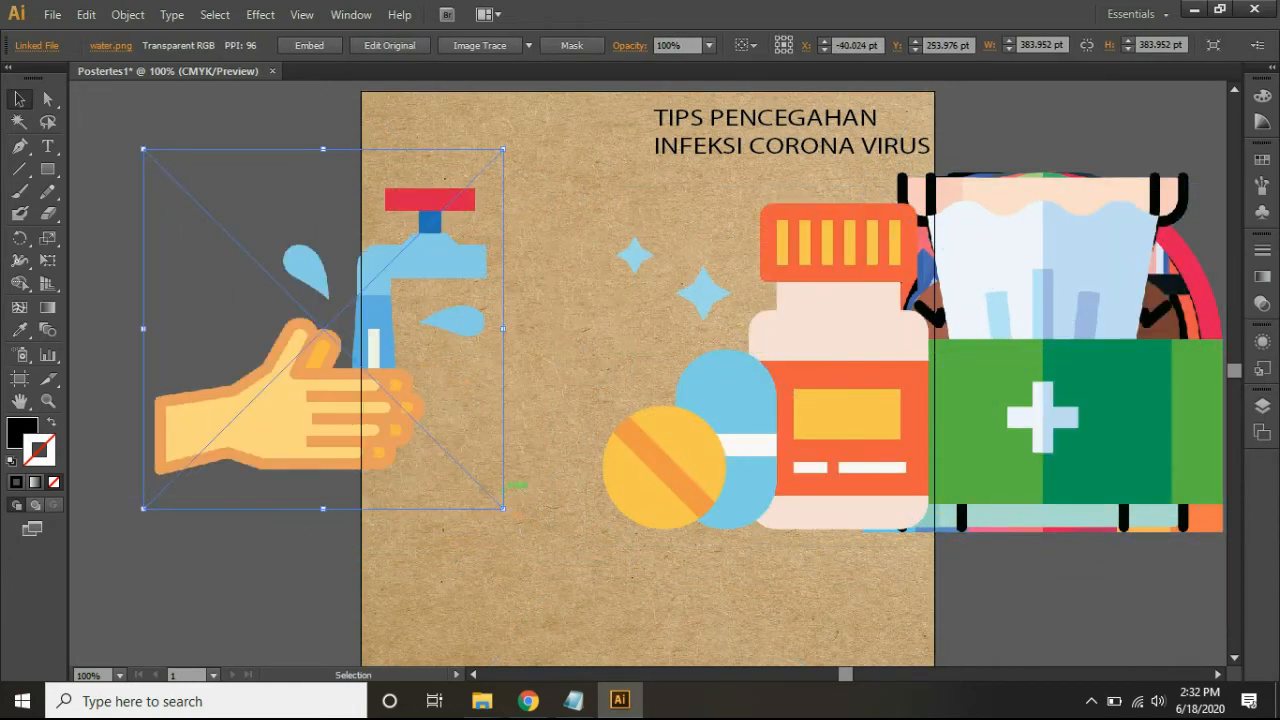
drag(504, 506, 248, 253)
drag(796, 362, 479, 377)
drag(632, 543, 350, 285)
- Scale down the tissue-paper, sore-throat and social-distancing icons and place them left of the artboard below the vitamin icon
drag(1025, 420, 636, 438)
drag(833, 547, 322, 378)
drag(1040, 345, 739, 442)
drag(921, 630, 613, 341)
drag(588, 306, 196, 443)
drag(1040, 345, 672, 381)
drag(855, 568, 584, 306)
drag(540, 256, 320, 477)
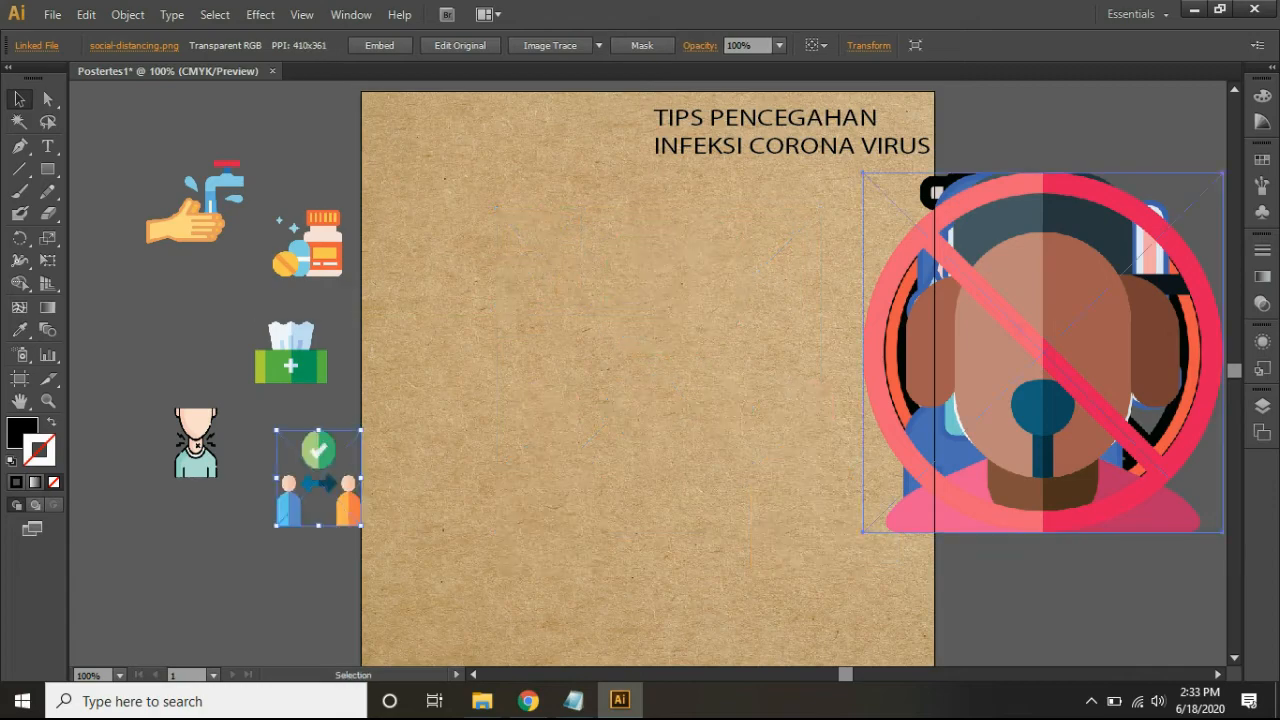
- Take the prohibition, man and fever icons off the stack and scale them down, placing the prohibition icon left of the artboard
drag(1042, 350, 617, 413)
drag(798, 595, 506, 298)
drag(472, 265, 183, 325)
drag(1040, 345, 526, 418)
drag(729, 600, 440, 318)
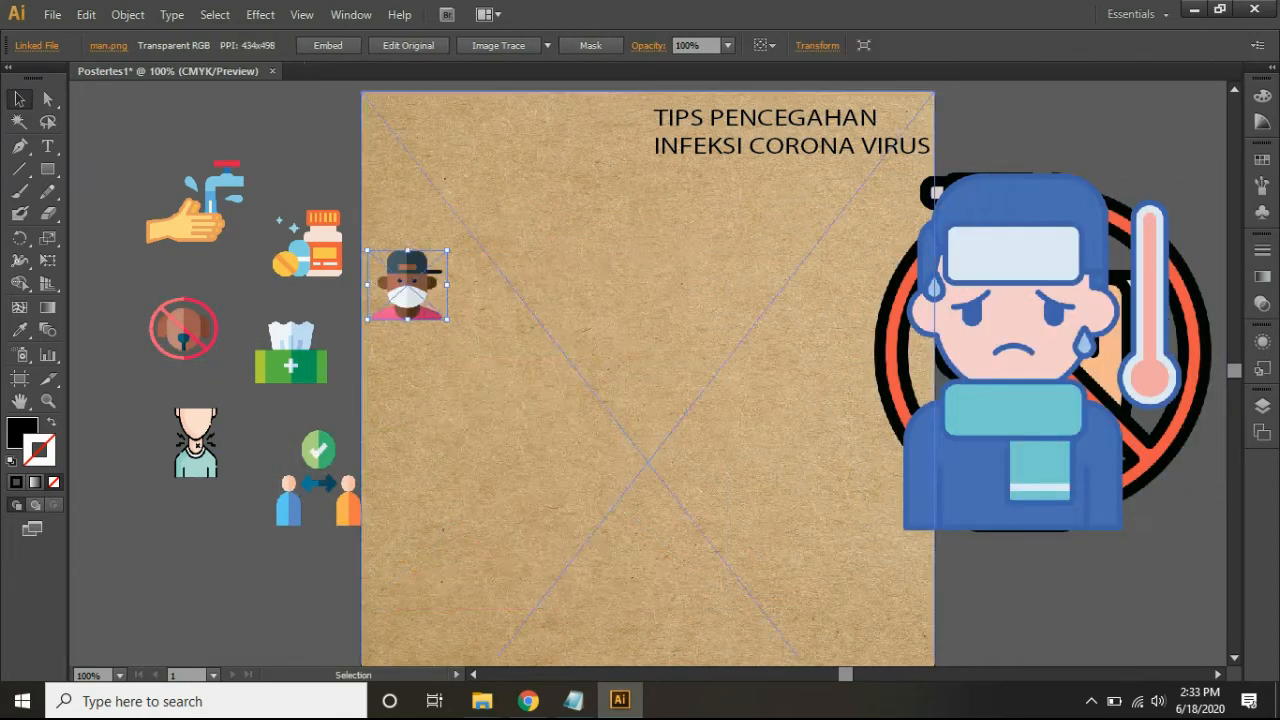
drag(1040, 345, 756, 403)
mouse_move(950, 574)
mouse_down()
mouse_move(878, 535)
mouse_move(658, 307)
mouse_up()
drag(612, 262, 465, 418)
- Scale down the dont-touch and clean icons and place them one above the other to the right of the artboard
drag(972, 376, 684, 410)
drag(934, 567, 657, 280)
drag(1030, 345, 719, 338)
drag(912, 525, 650, 243)
drag(602, 204, 1106, 361)
drag(617, 246, 1099, 263)
- Move the fever and man icons off the artboard to the other icons on its left and deselect everything
drag(459, 418, 213, 557)
drag(413, 292, 115, 285)
click(245, 290)
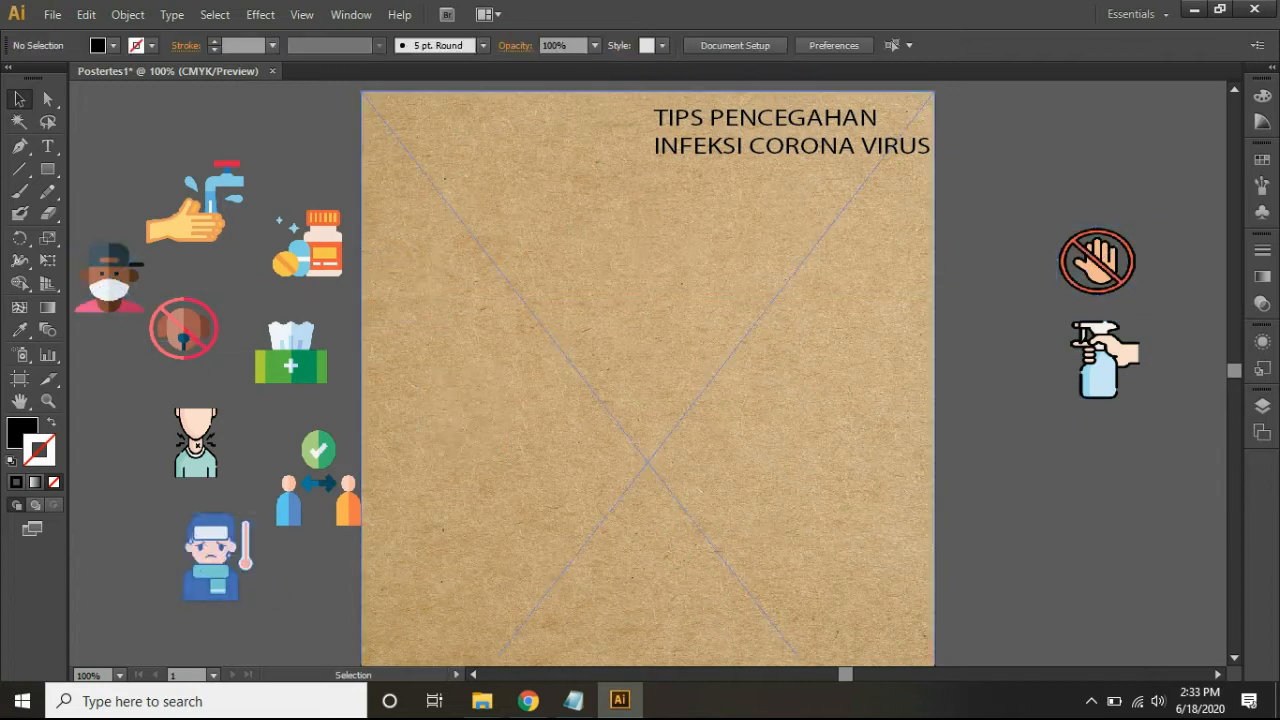
- Review the list of prevention tips in Notepad and return to Illustrator
scroll(600, 370, down, 2)
scroll(648, 373, down, 2)
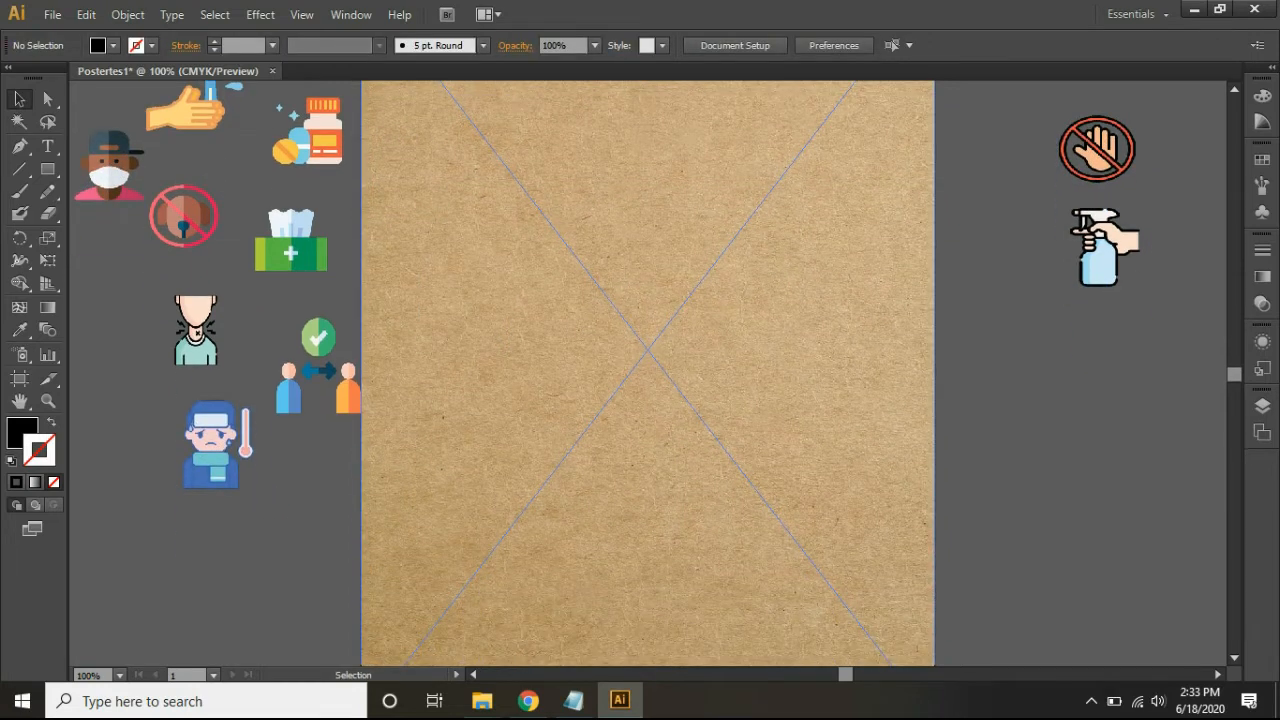
scroll(648, 373, up, 3)
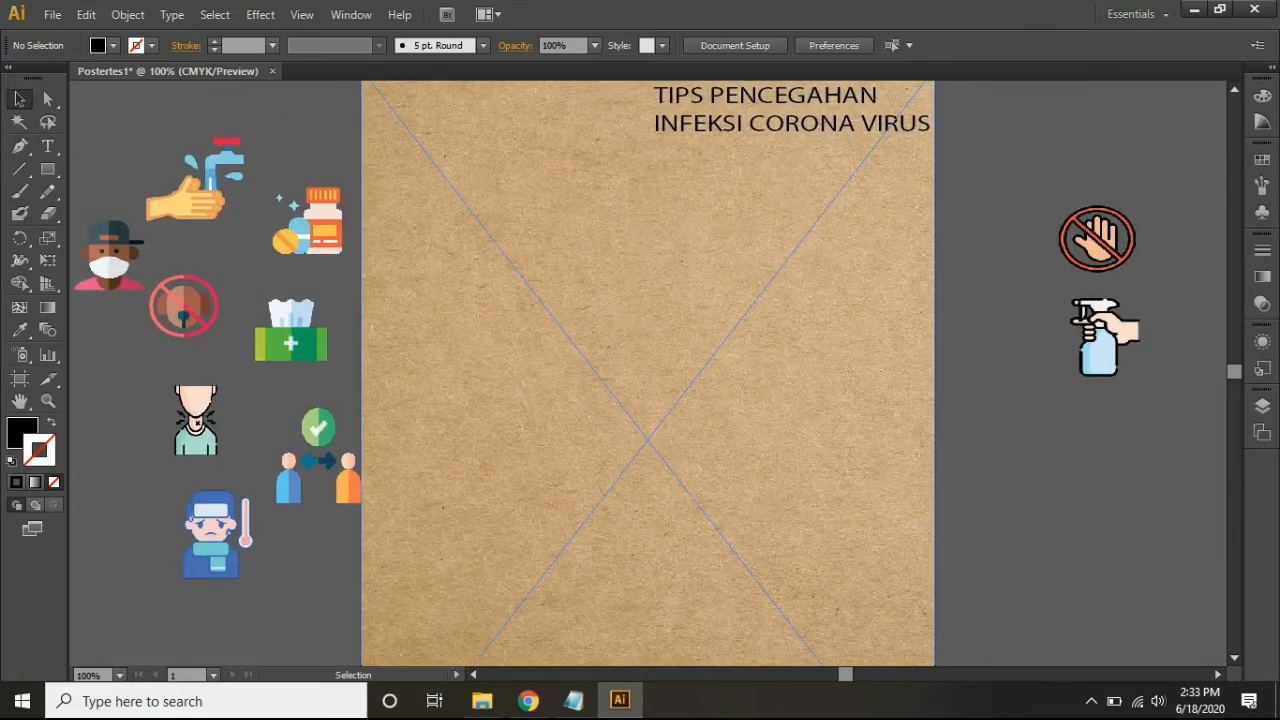
click(573, 700)
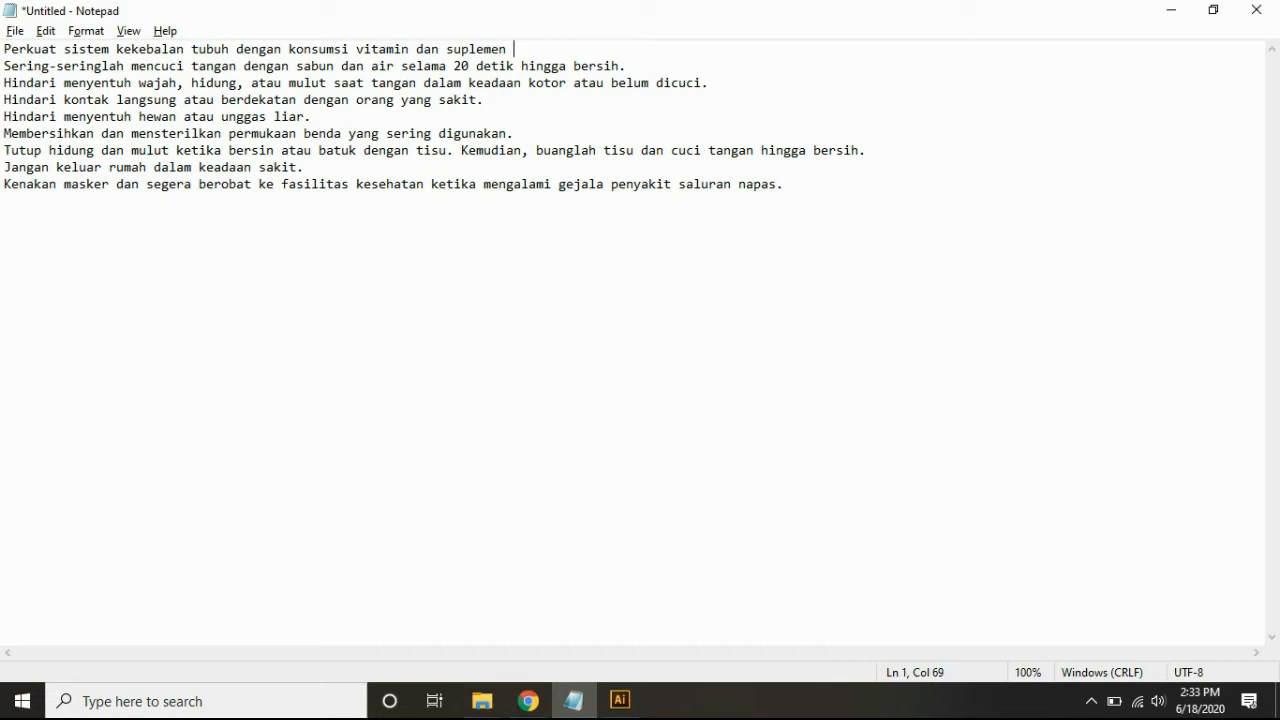
click(1171, 9)
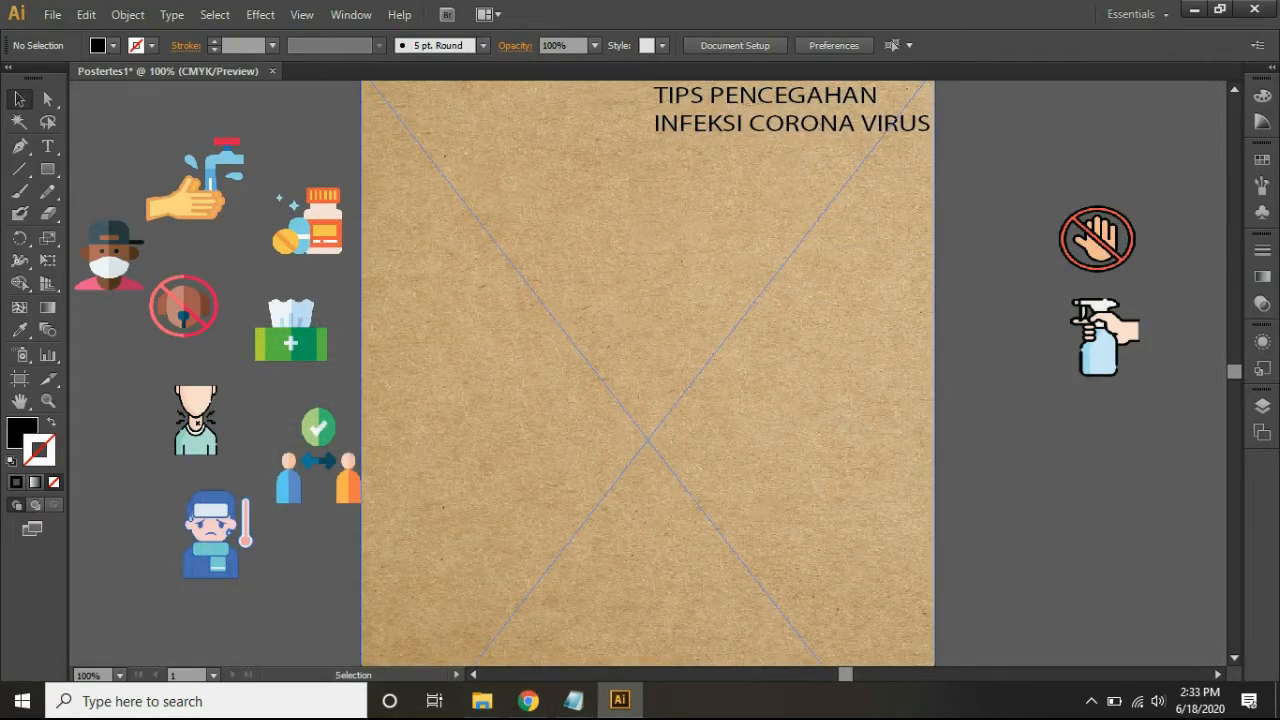
- Place the vitamin icon inside the artboard's left edge, scale it down, and shrink the tissue-paper icon slightly
drag(329, 215, 432, 268)
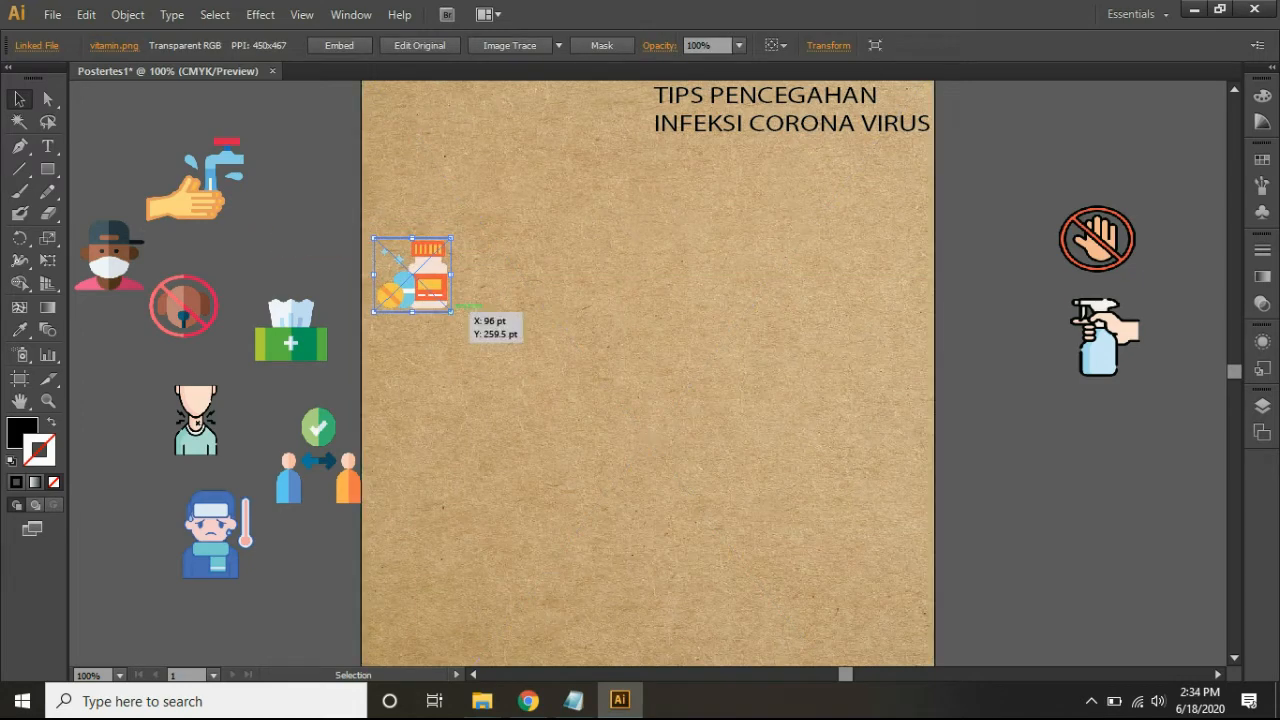
drag(452, 311, 432, 290)
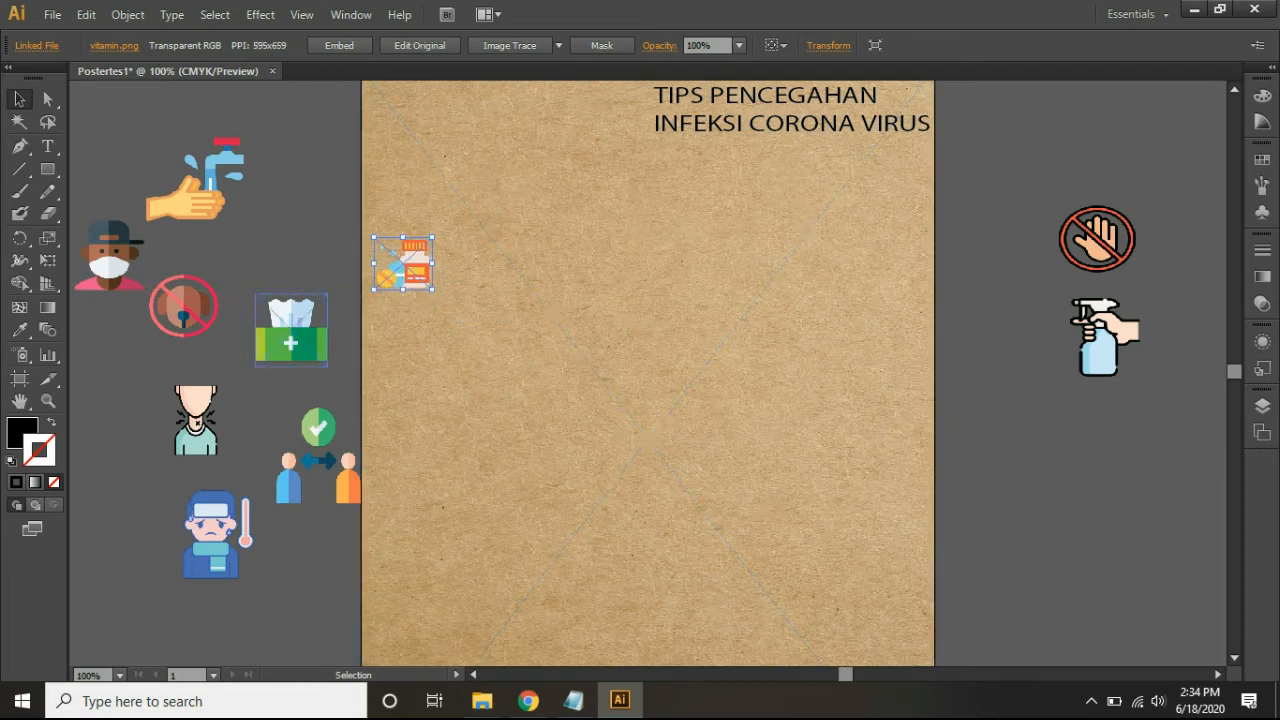
click(326, 358)
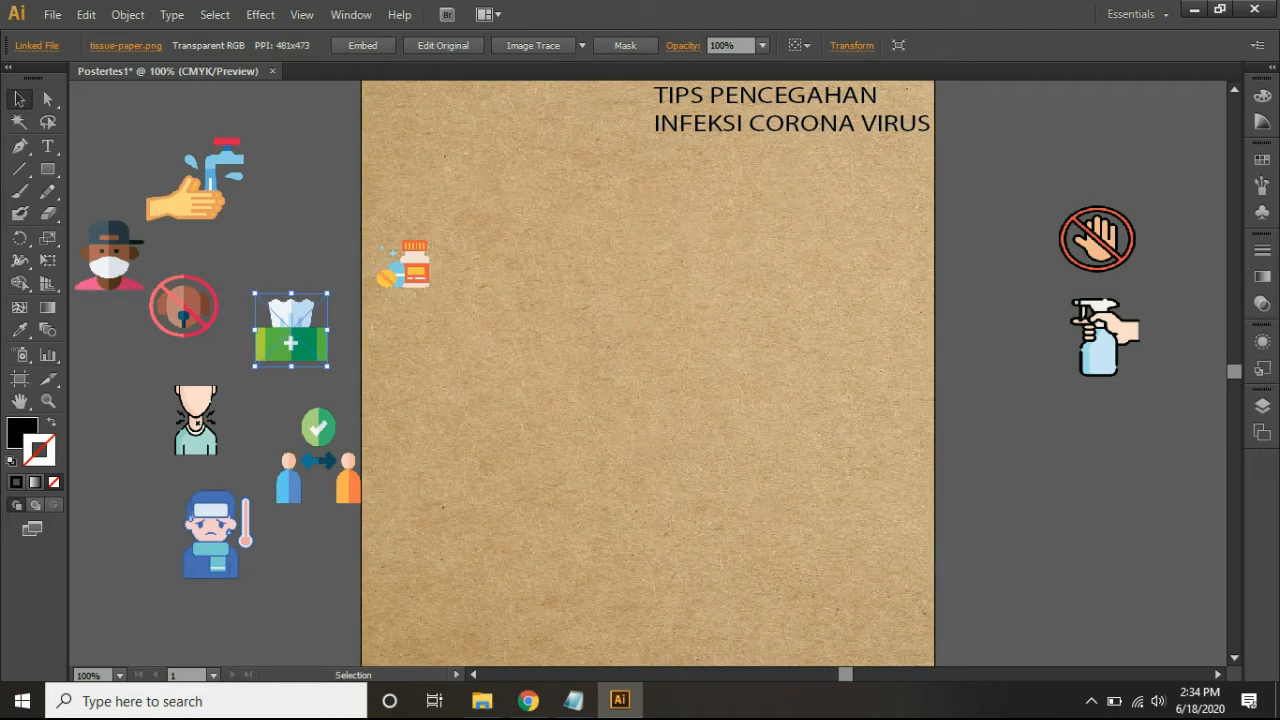
mouse_move(328, 366)
mouse_down()
mouse_move(311, 347)
mouse_move(322, 356)
mouse_up()
key(alt+Tab)
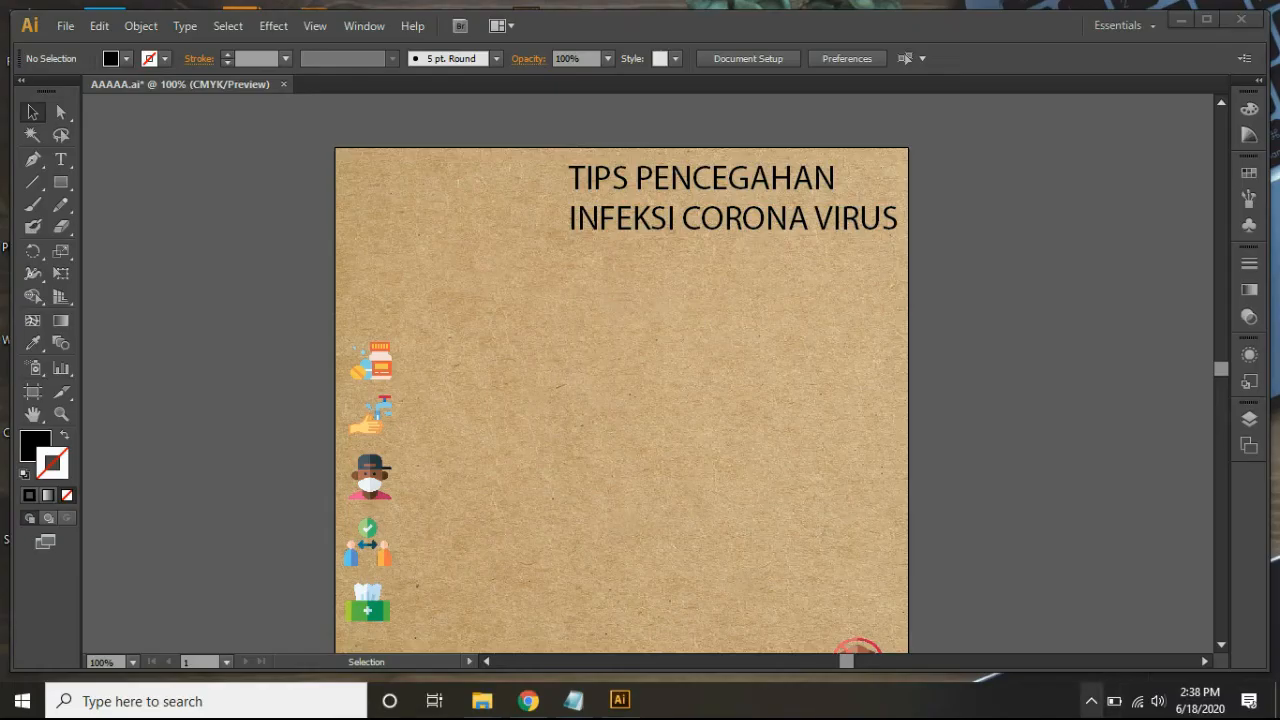
click(1091, 701)
click(1091, 701)
scroll(648, 374, down, 1)
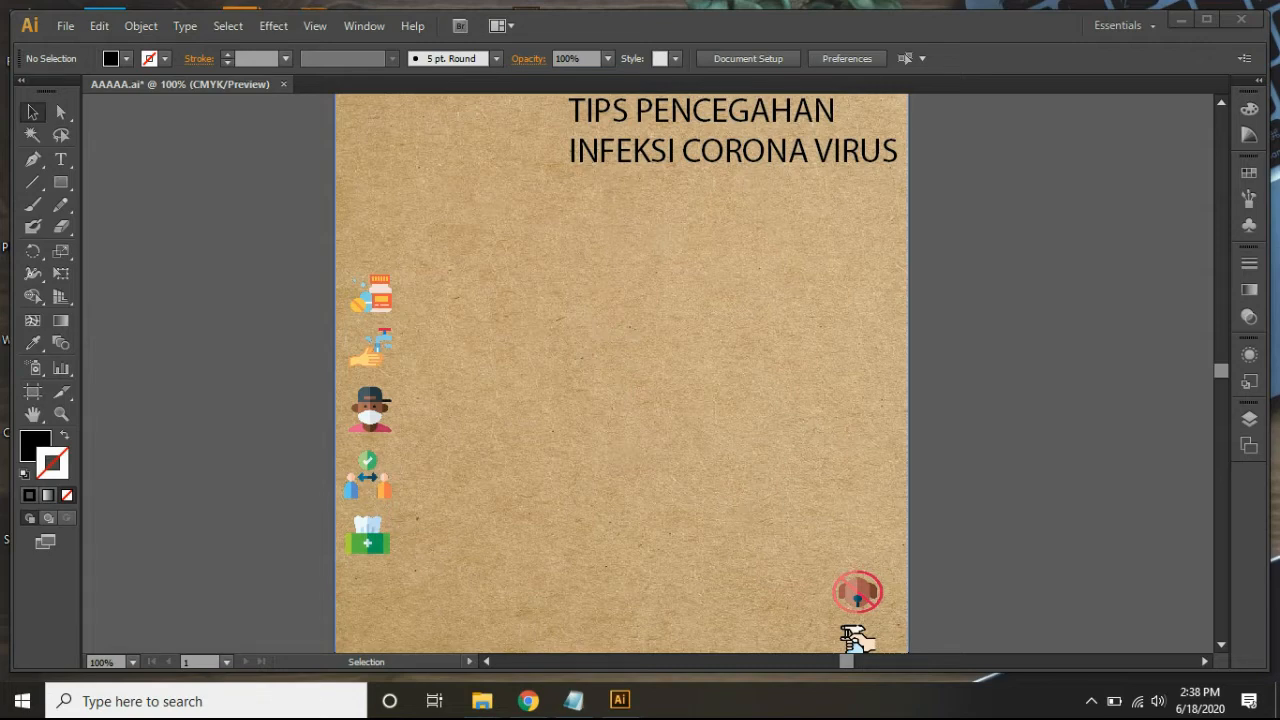
scroll(621, 374, down, 8)
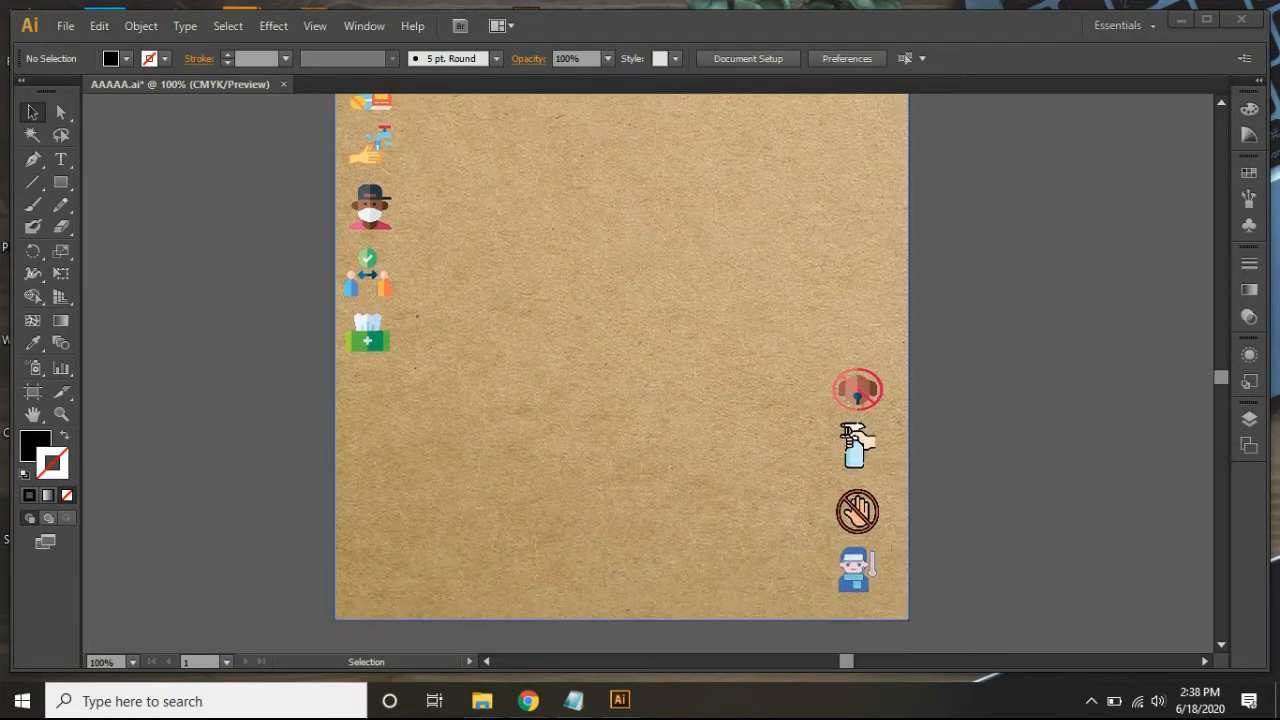
scroll(621, 374, up, 4)
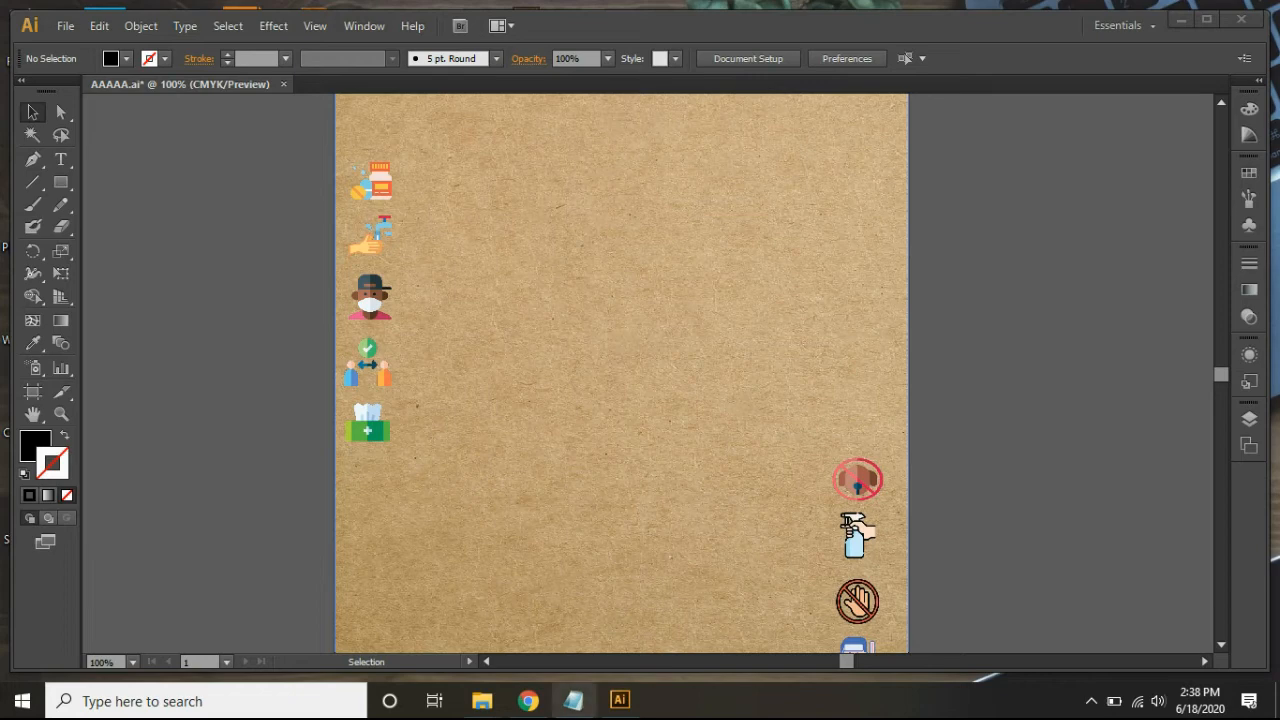
- Copy the tip "Perkuat sistem kekebalan tubuh dengan konsumsi vitamin dan suplemen" from Notepad and return to Illustrator
click(573, 700)
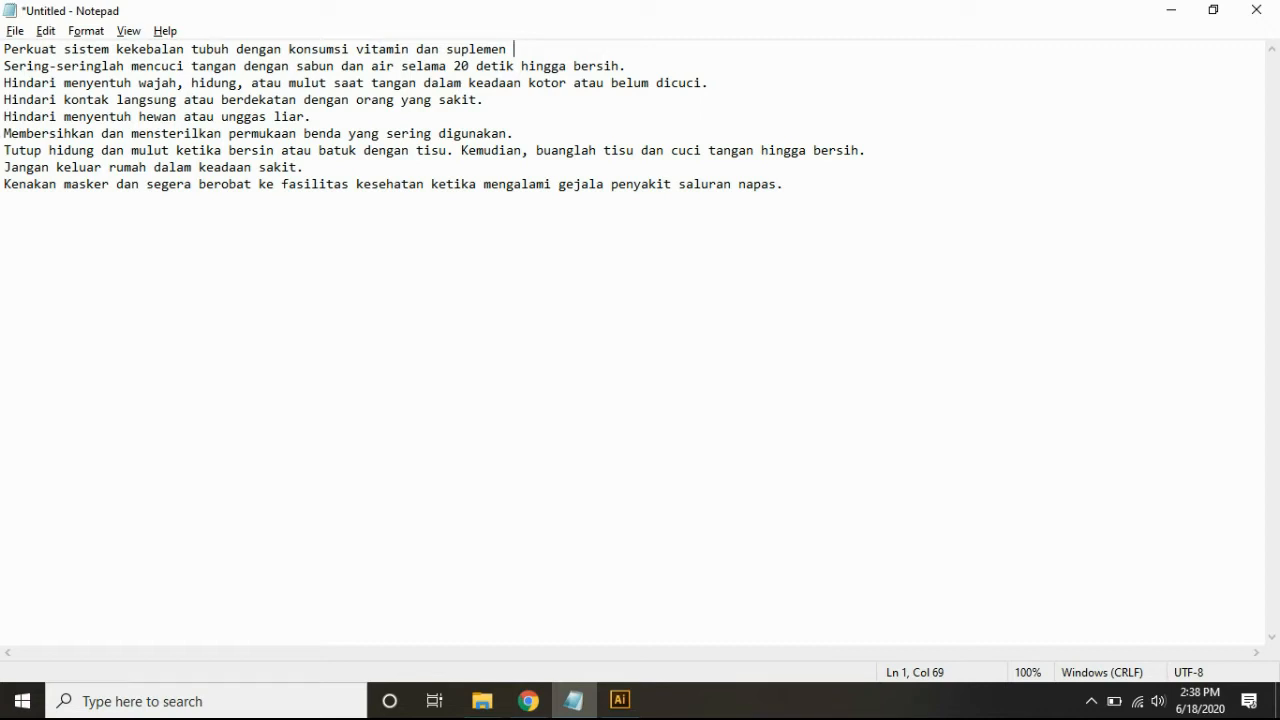
key(shift+Left)
key(shift+Left)
key(shift+Left)
key(shift+Left)
key(shift+Left)
key(shift+Left)
key(shift+Left)
key(shift+Left)
key(shift+Left)
key(shift+Left)
key(shift+Left)
key(shift+Left)
key(shift+Left)
key(shift+Left)
key(shift+Left)
key(shift+Left)
key(shift+Left)
key(shift+Left)
key(shift+Left)
key(shift+Left)
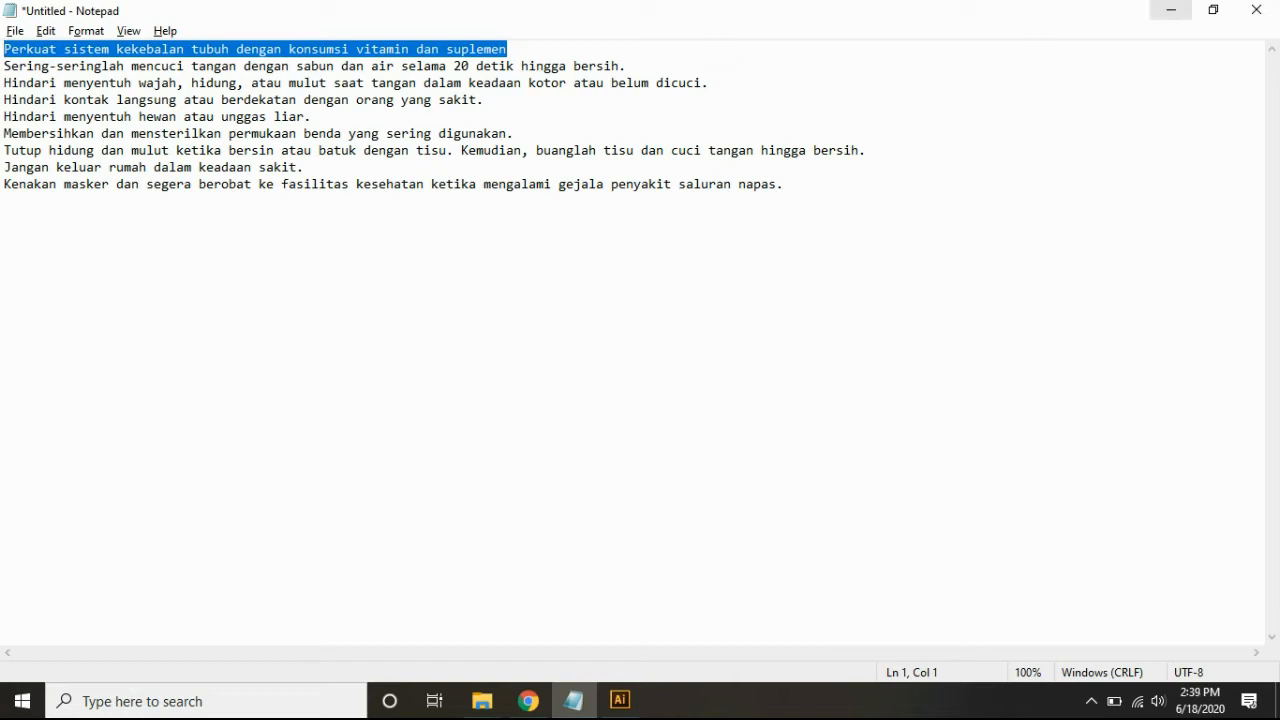
click(1171, 10)
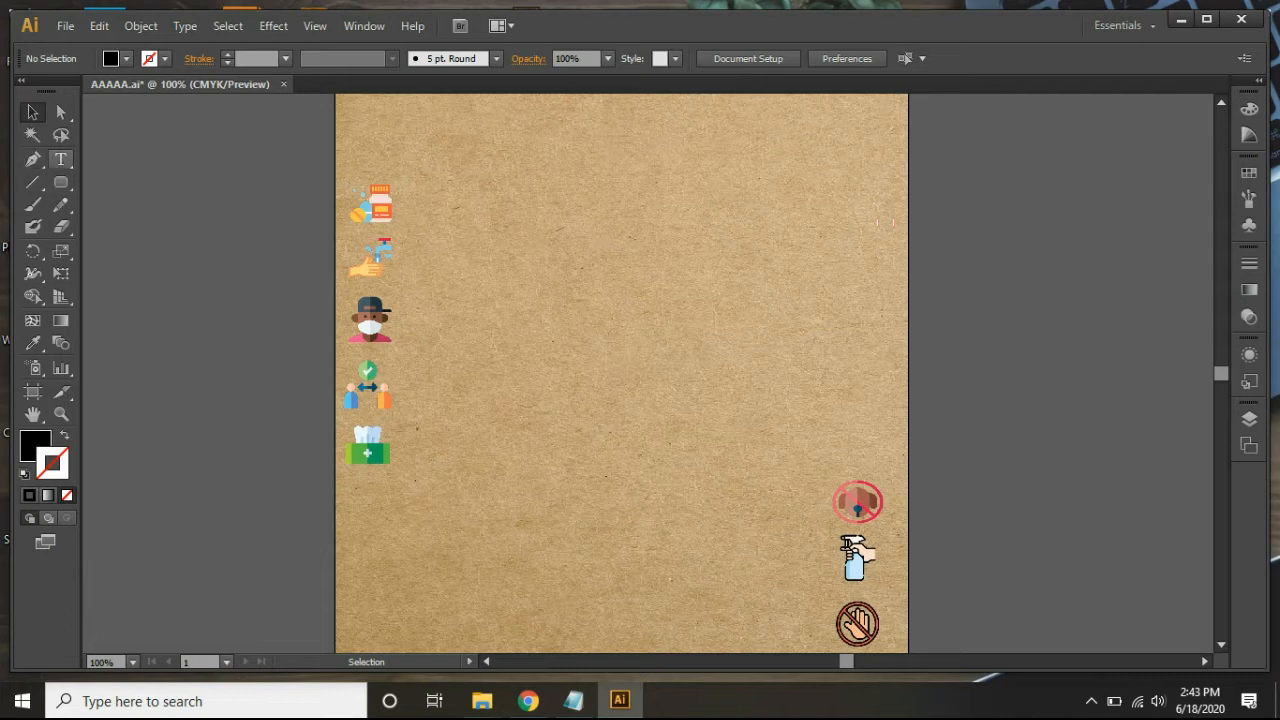
- Start a text object beside the vitamin icon and set its font to Calibri
click(60, 159)
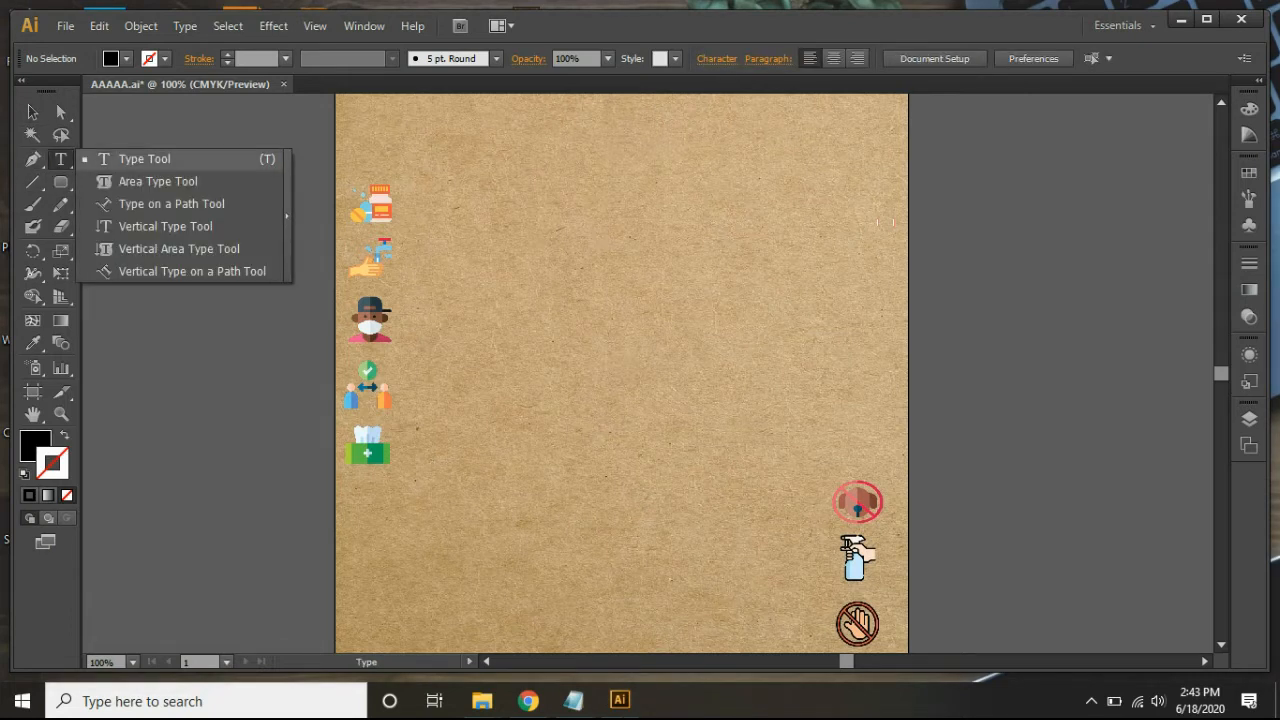
click(440, 188)
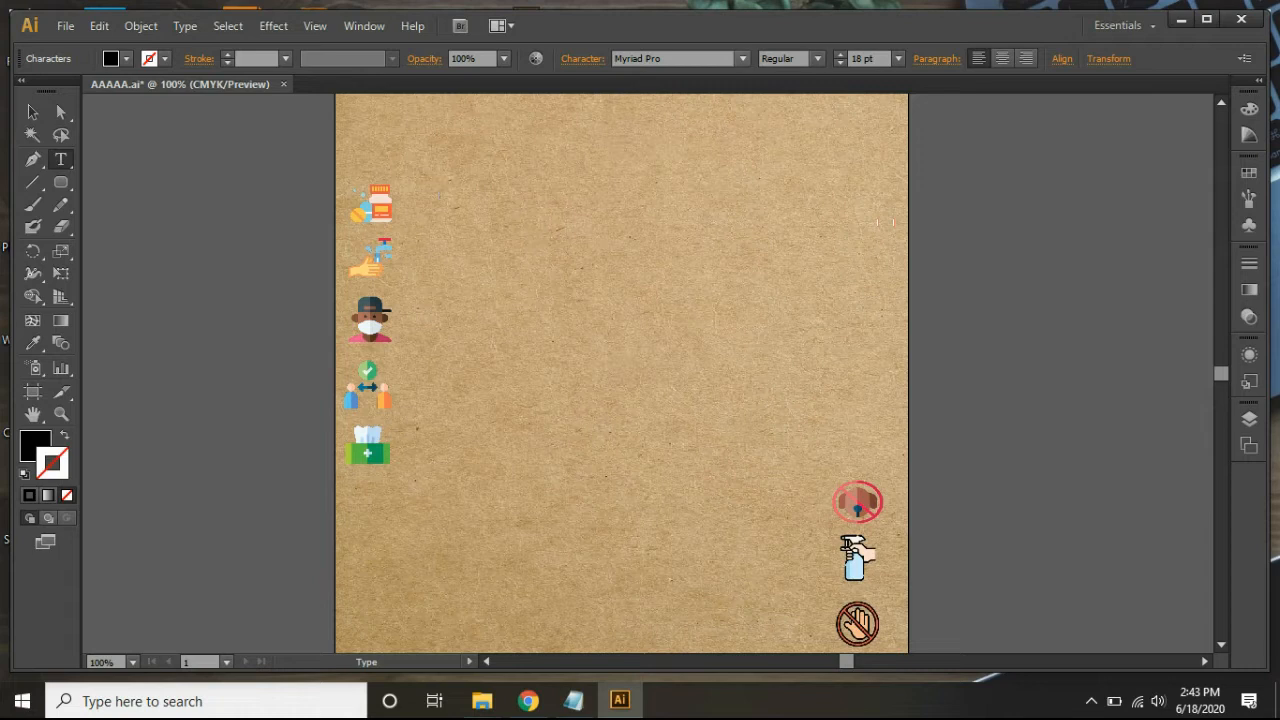
click(720, 58)
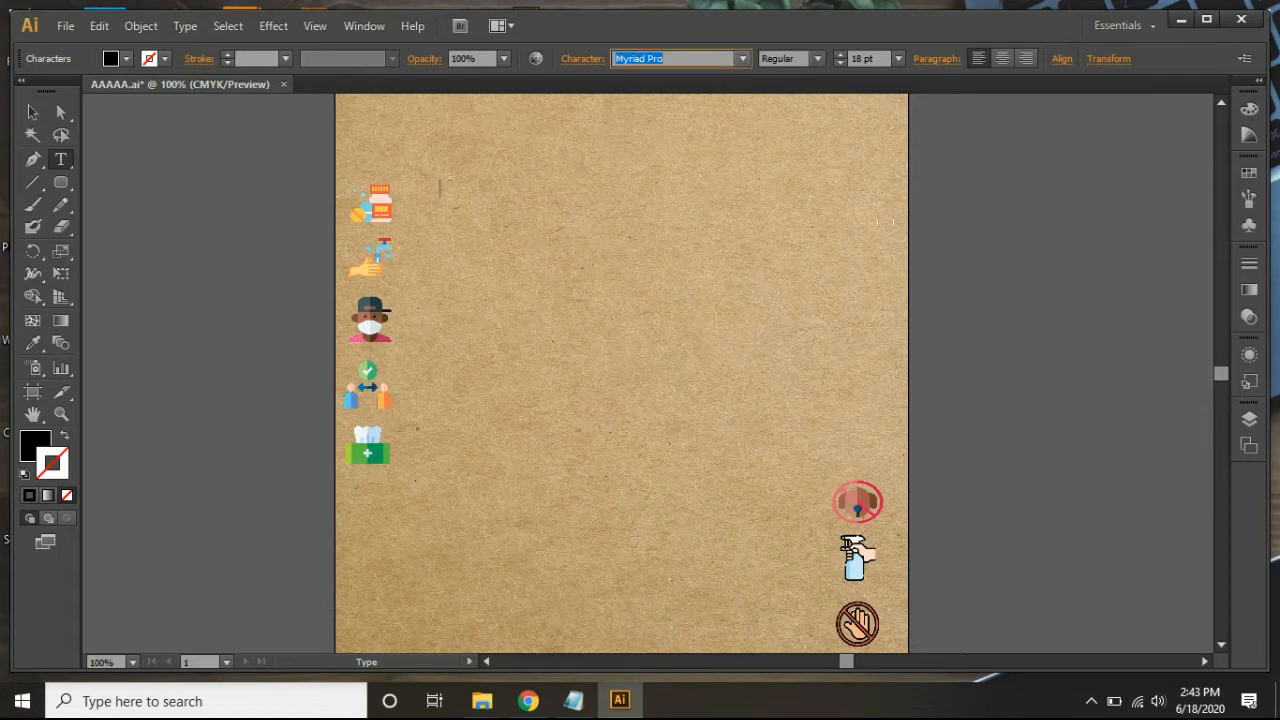
text(Calibri)
key(Return)
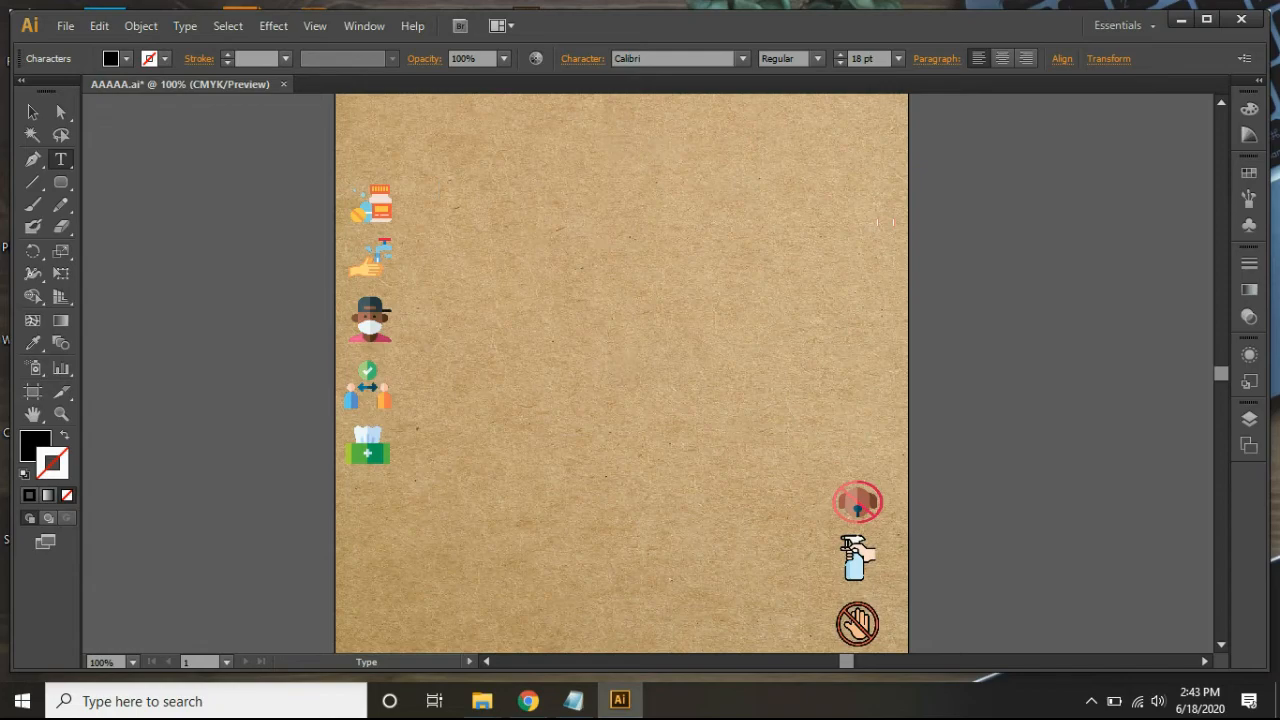
- Copy "Perkuat sistem kekebalan tubuh dengan konsumsi vitamin dan suplemen" from Notepad and paste it into the text object beside the vitamin icon in Illustrator
click(620, 700)
click(573, 700)
mouse_move(620, 700)
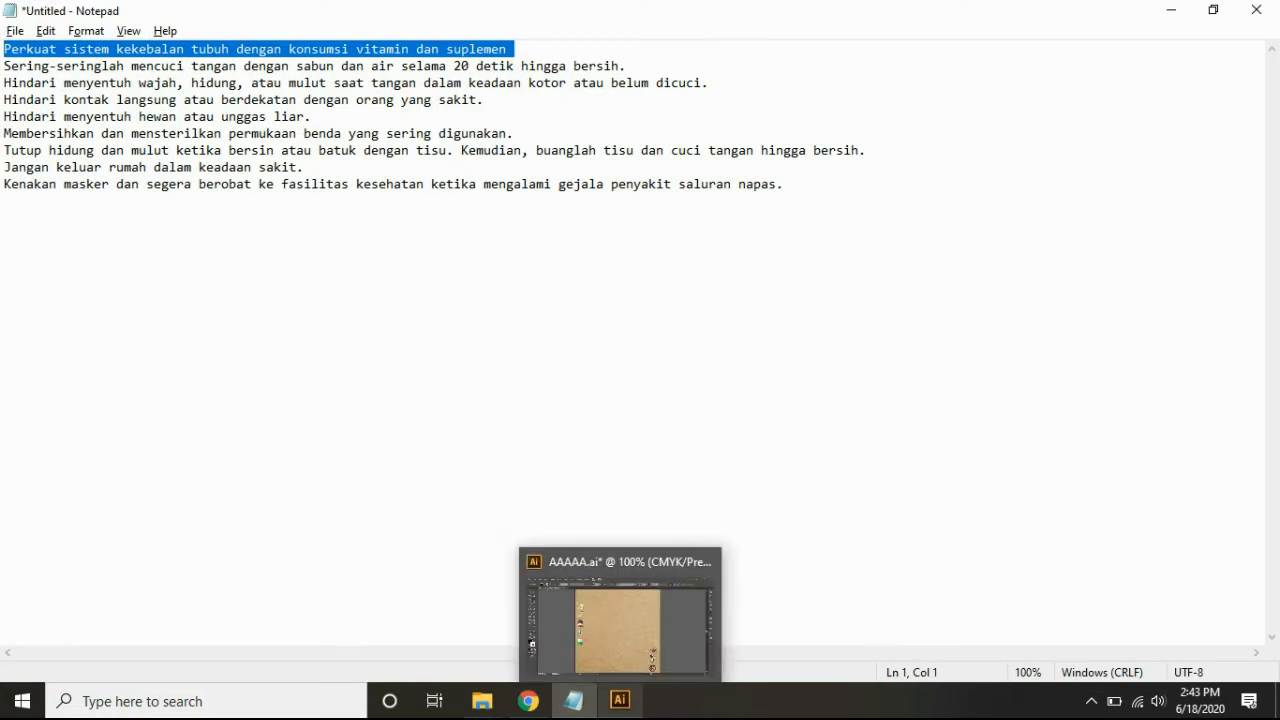
right_click(299, 50)
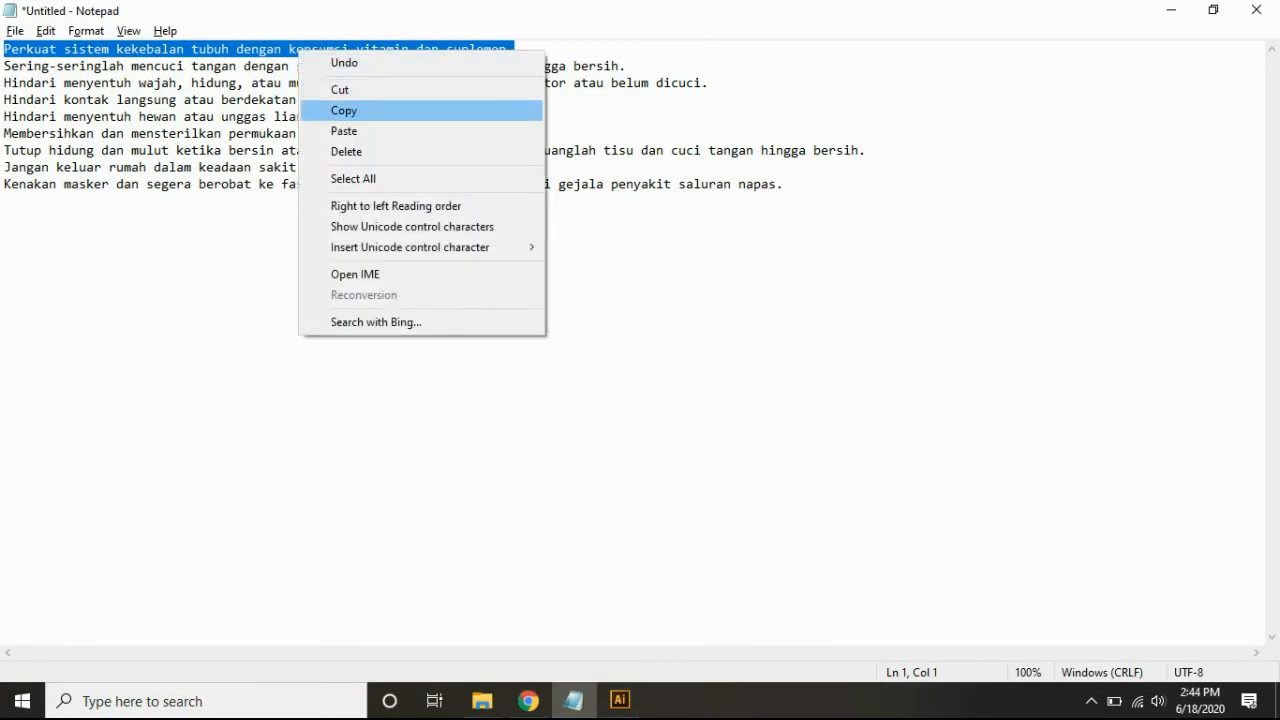
click(343, 110)
click(620, 700)
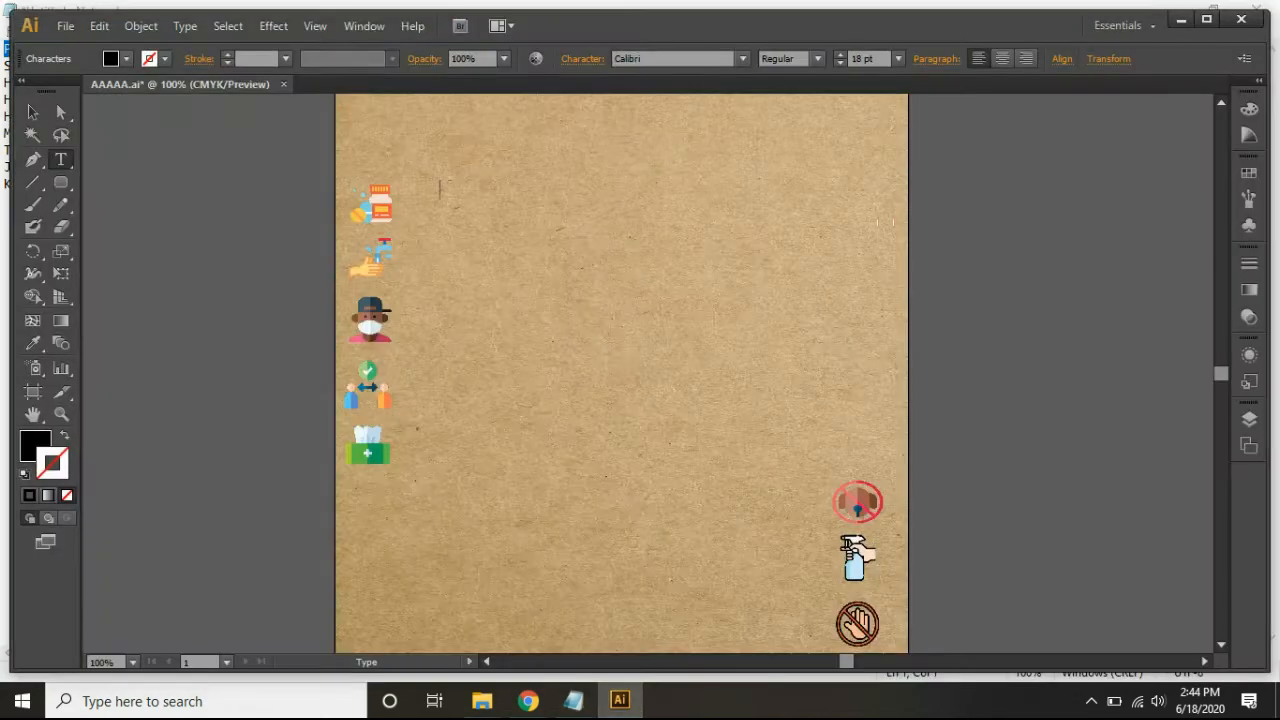
click(437, 189)
key(ctrl+v)
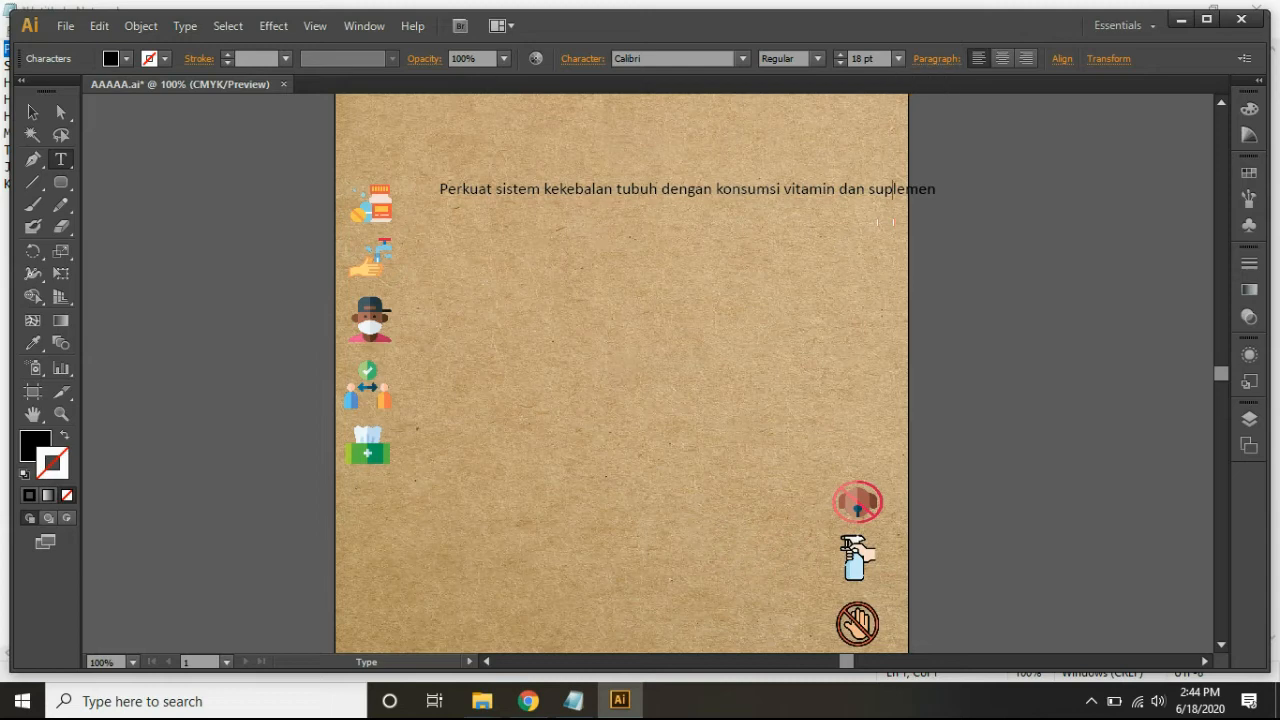
- Move the vitamin tip closer to its icon, vertically in line with it, and undo the trial stretching of the text
key(Escape)
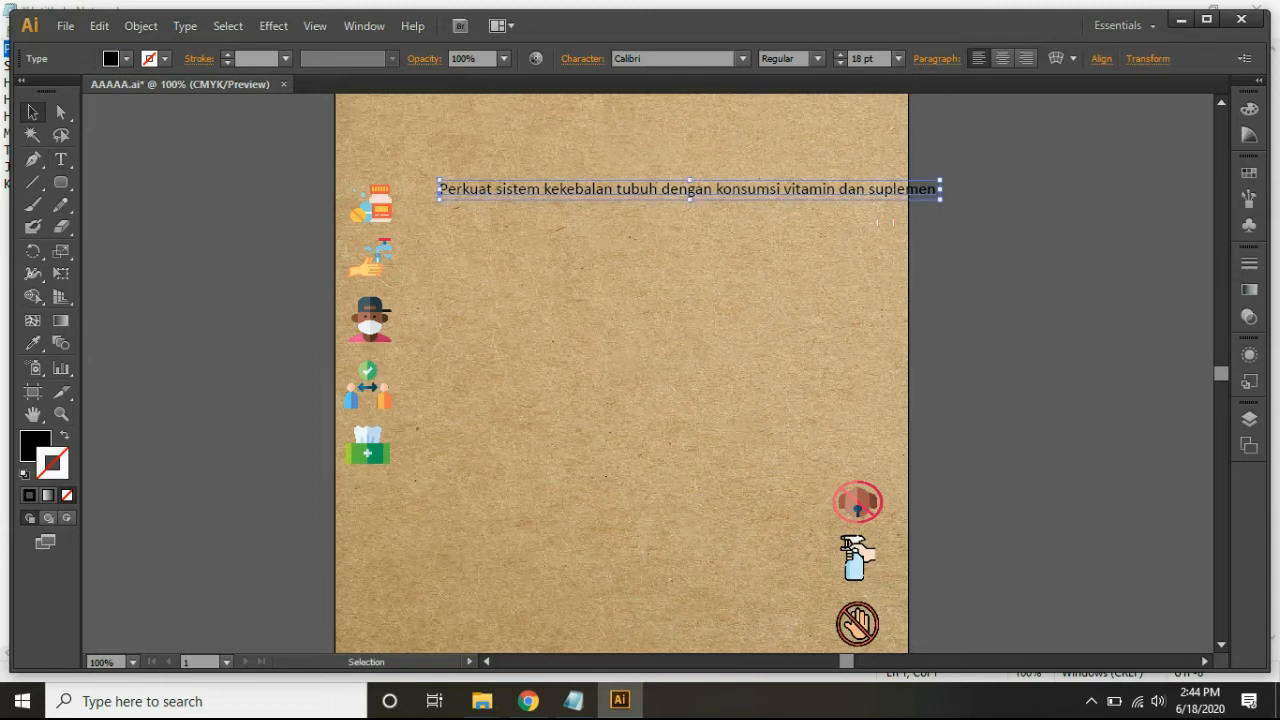
drag(627, 187, 609, 197)
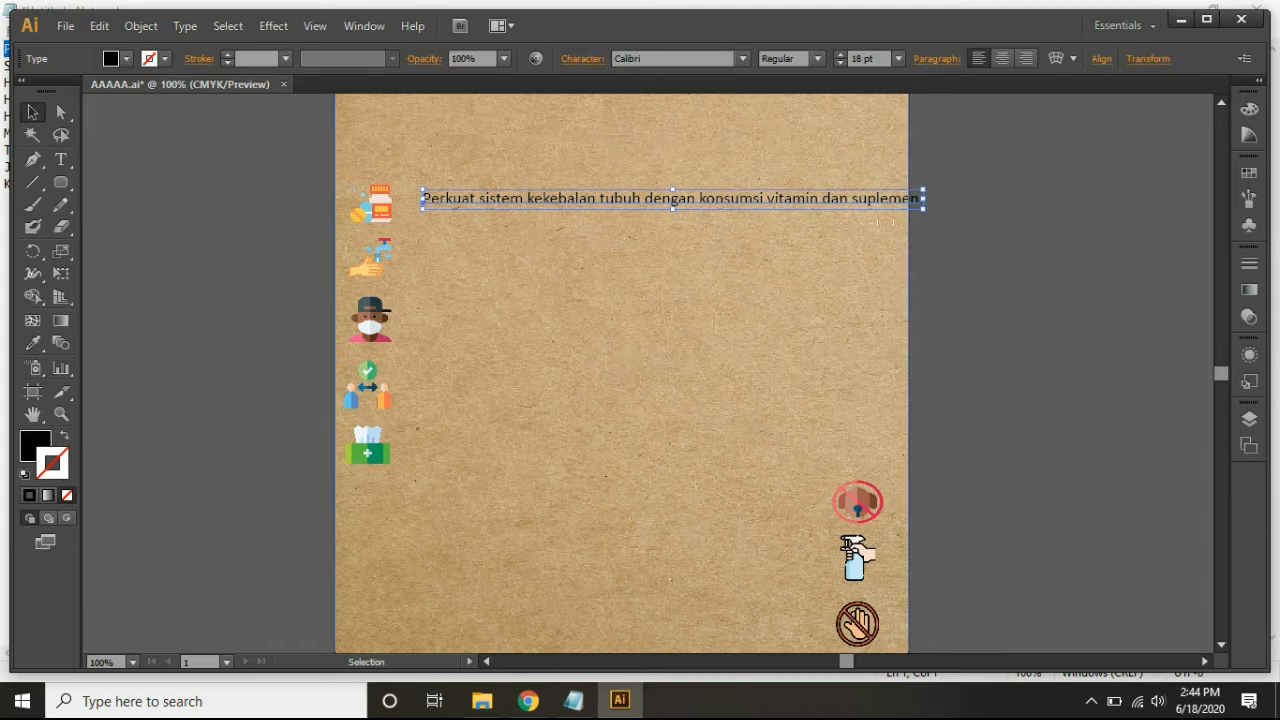
drag(672, 208, 672, 228)
key(ctrl+z)
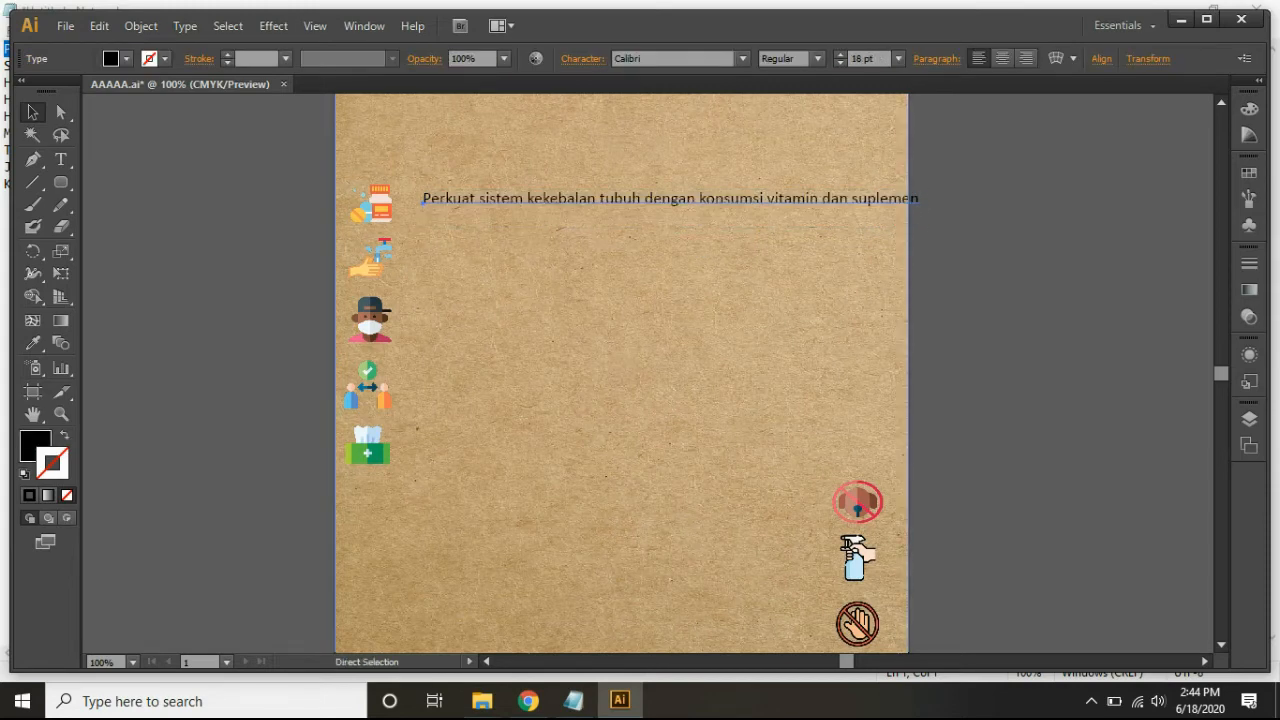
- Break the vitamin tip onto a second line before "dan suplemen"
key(t)
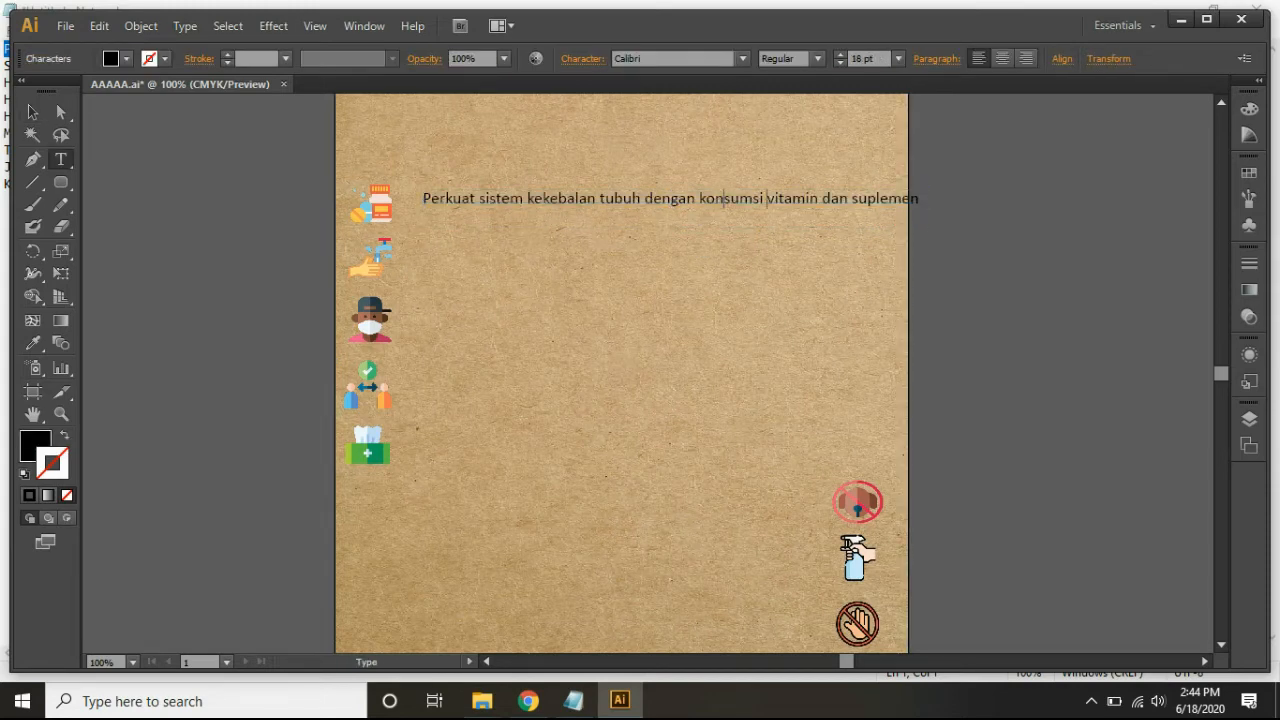
key(Right)
key(Right)
key(Right)
key(Right)
key(Right)
key(Right)
key(Right)
key(Right)
key(Return)
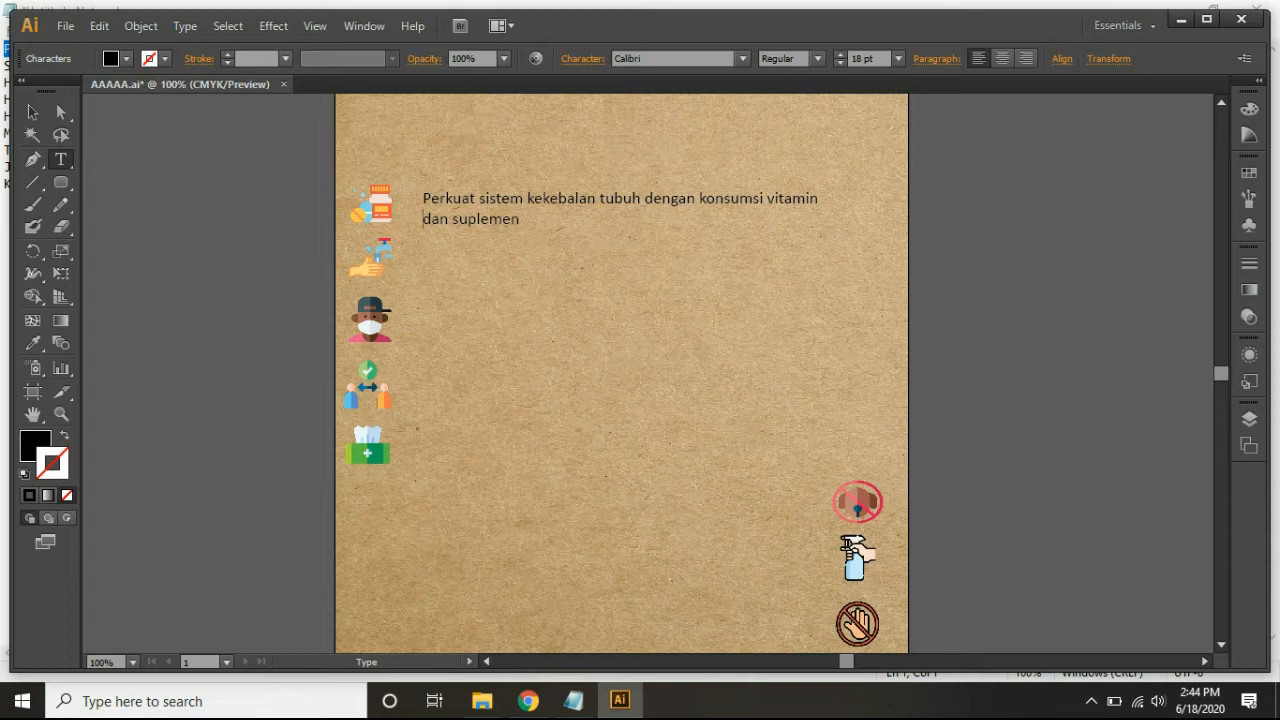
- Duplicate the vitamin tip four times, placing one copy beside each of the hand-washing, mask, distancing and tissue icons
click(33, 112)
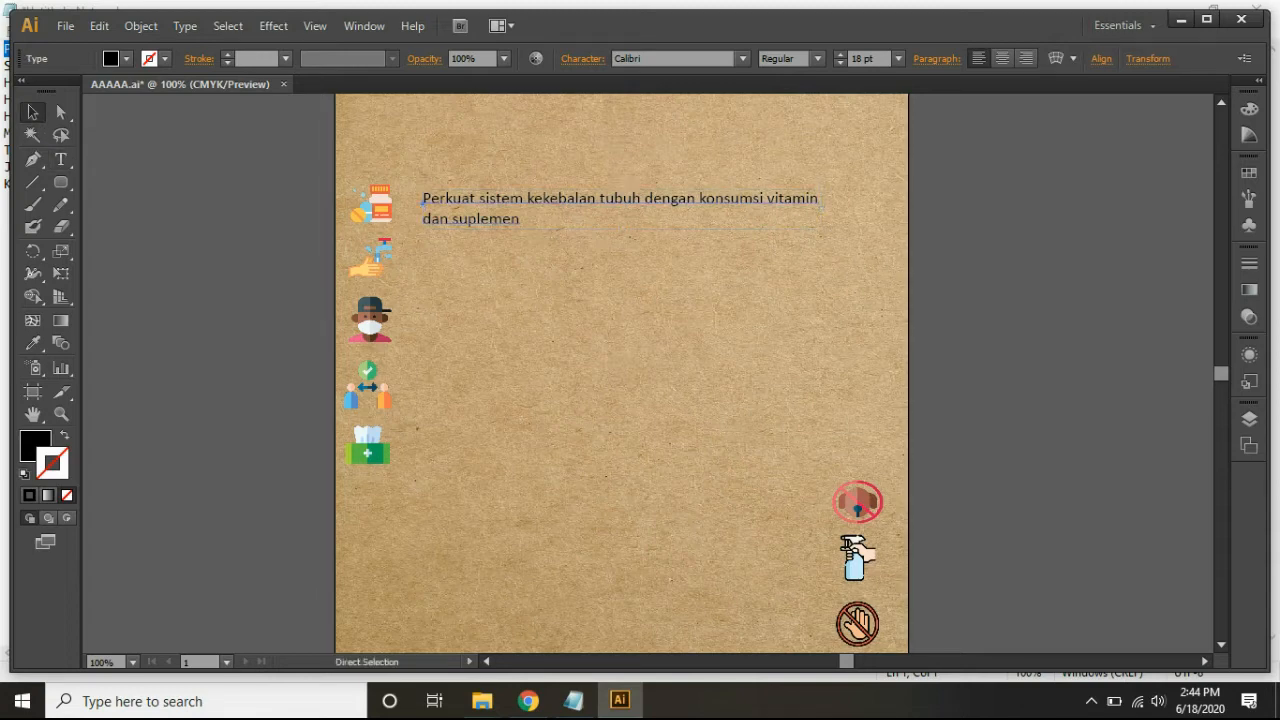
key(ctrl+c)
key(ctrl+v)
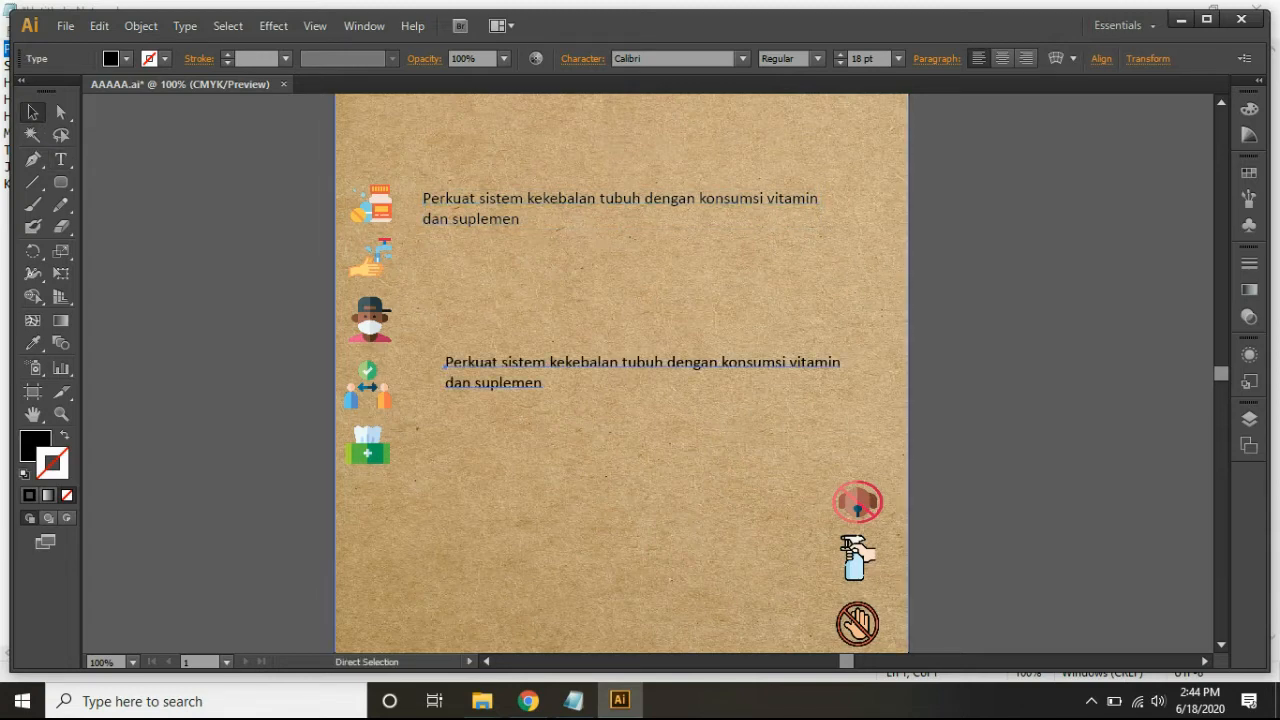
key(ctrl+z)
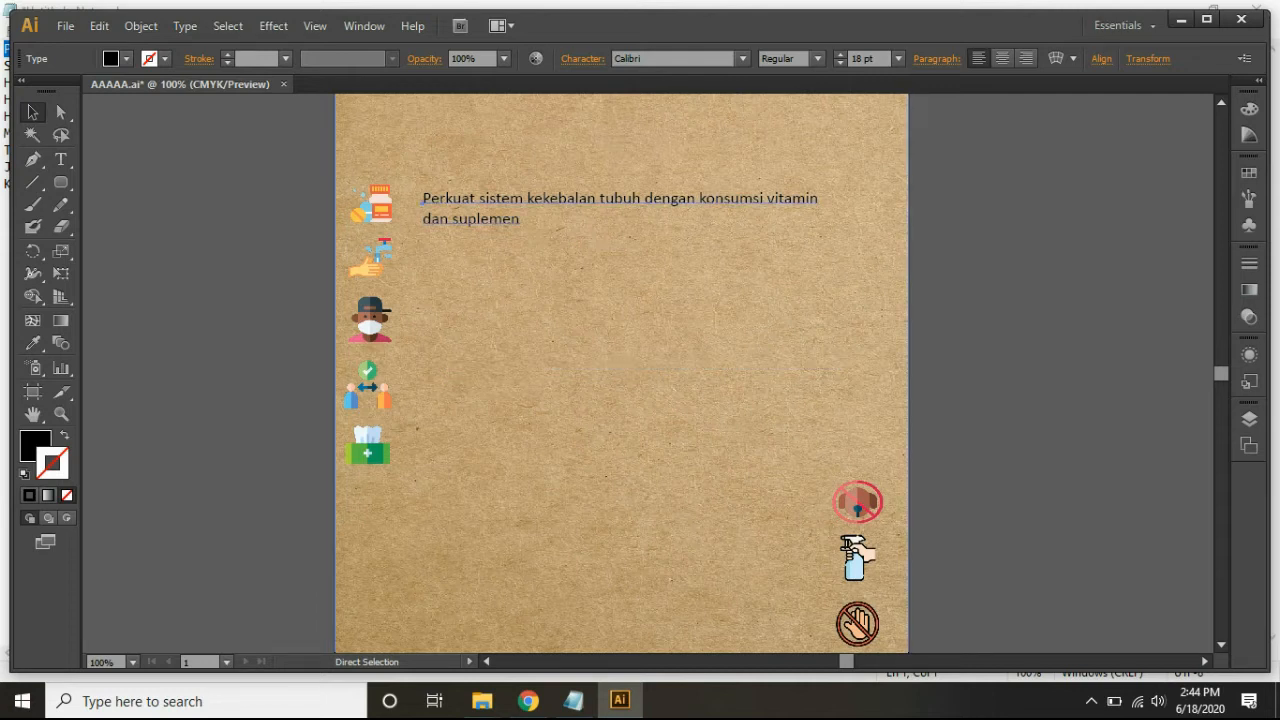
key(ctrl+v)
drag(548, 360, 525, 251)
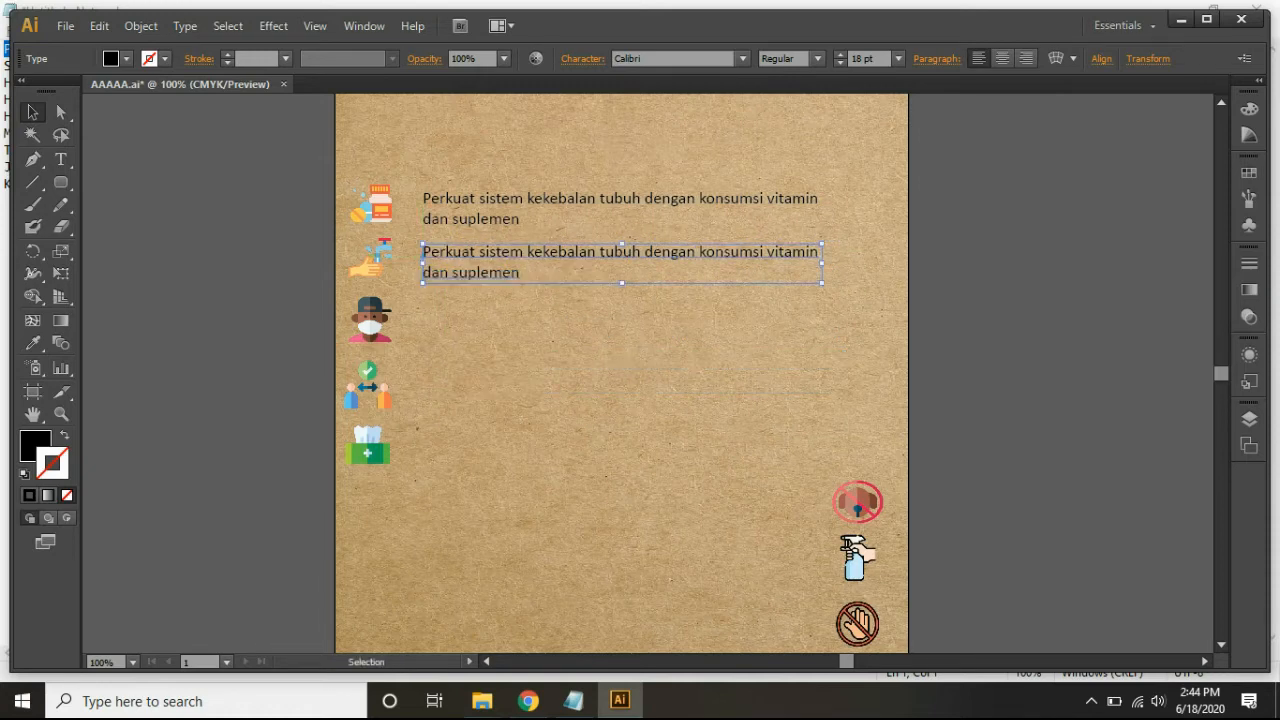
key(ctrl+v)
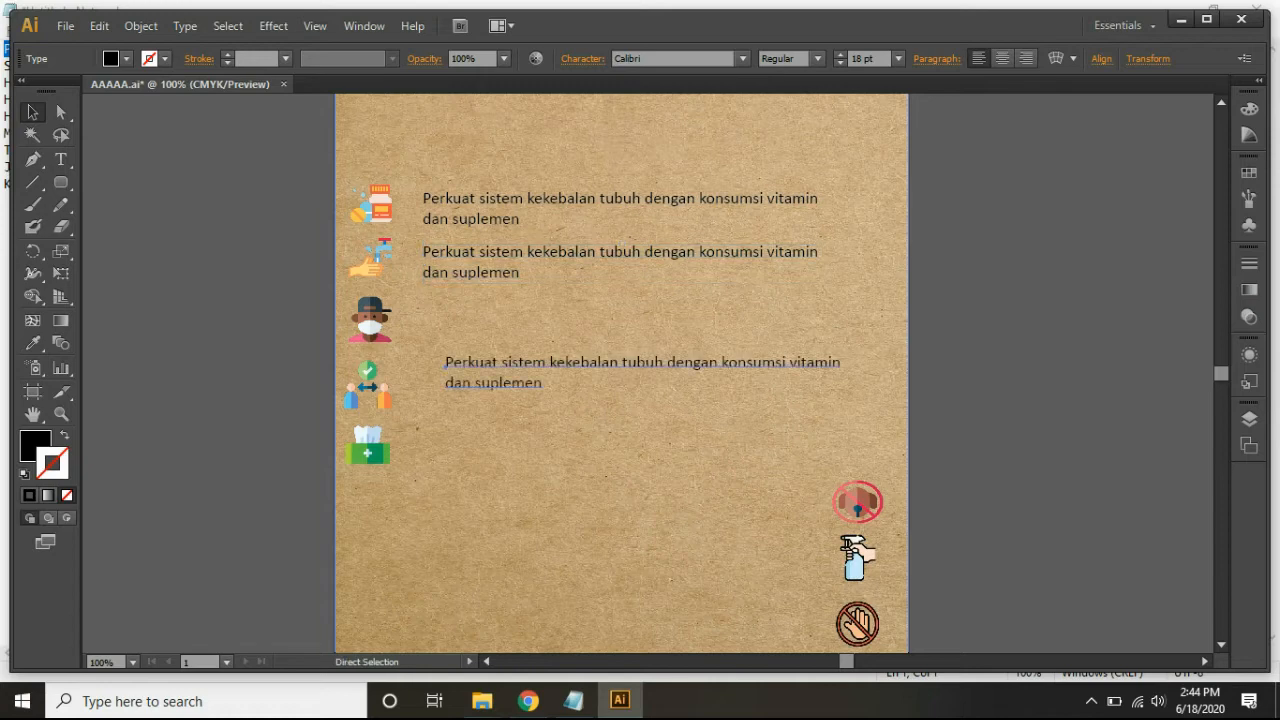
drag(520, 370, 480, 434)
key(ctrl+v)
- Replace the text beside the hand-washing icon with Notepad's tip "Sering-seringlah mencuci tangan dengan sabun dan air selama 20 detik hingga bersih."
click(600, 254)
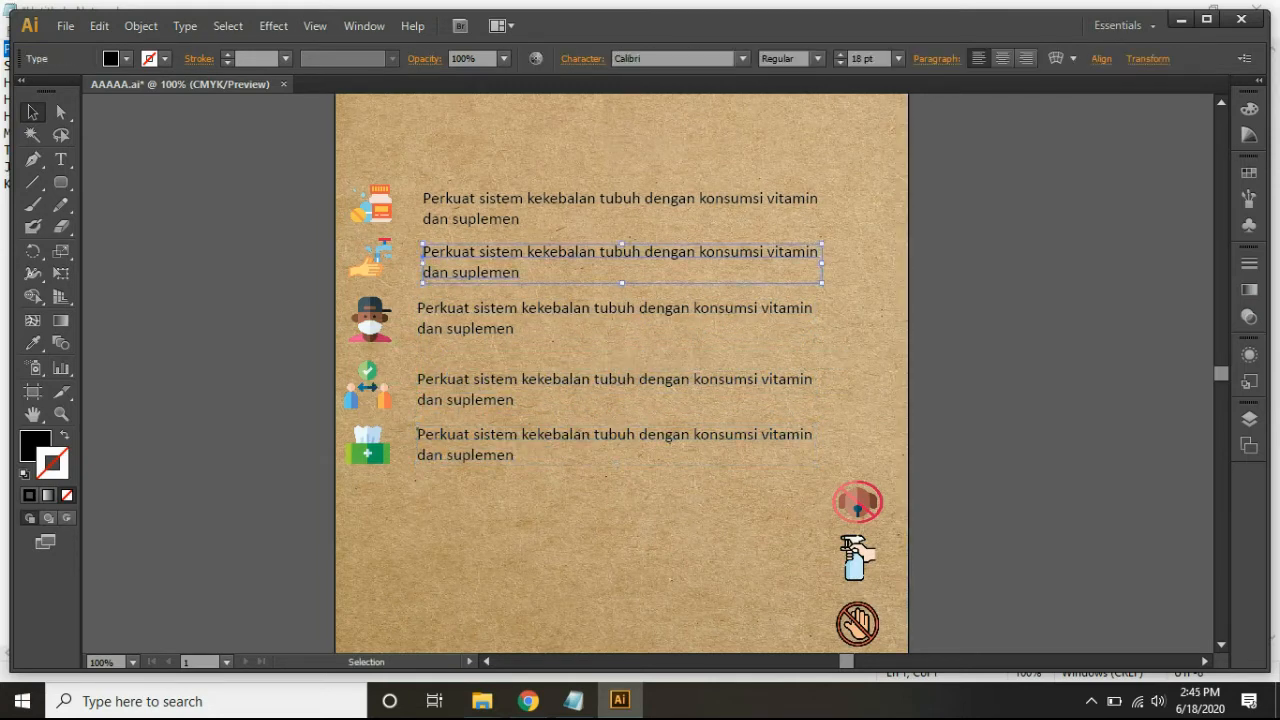
double_click(600, 254)
key(ctrl+a)
click(573, 701)
drag(628, 65, 4, 65)
key(ctrl+c)
click(1178, 9)
key(ctrl+v)
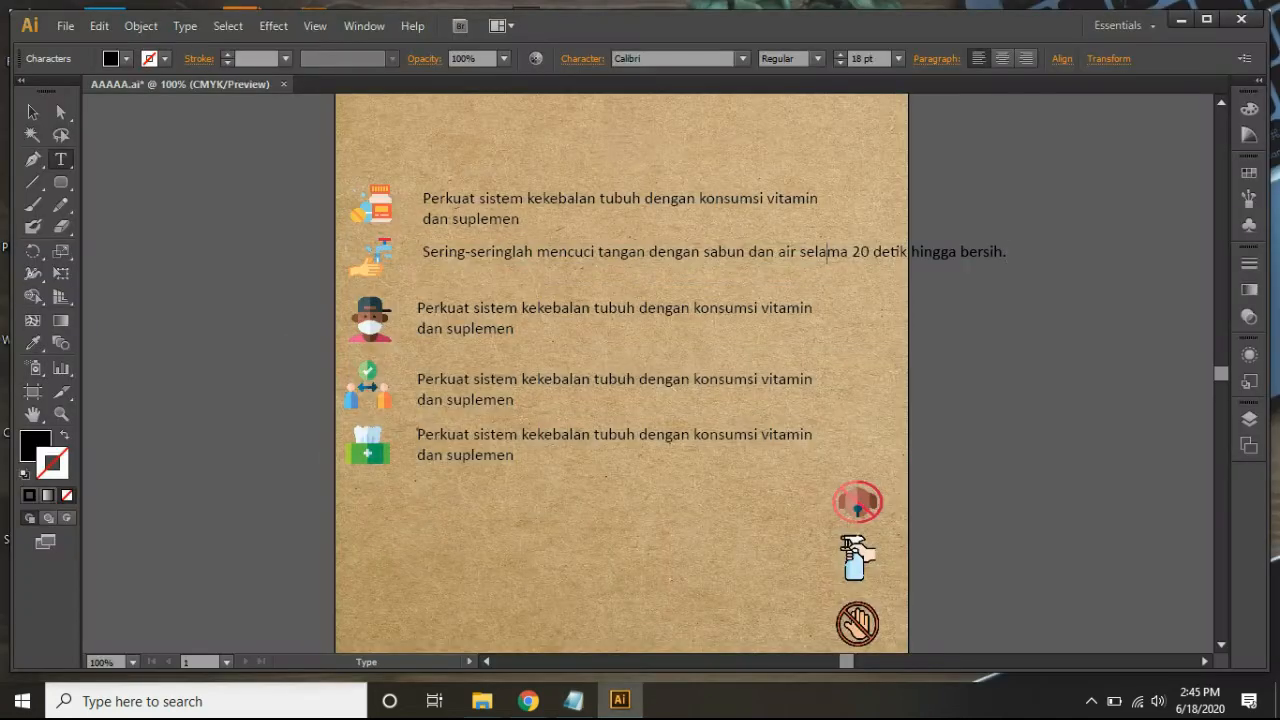
- Break the hand-washing tip onto a second line before "selama"
click(873, 252)
key(Return)
key(BackSpace)
click(807, 252)
key(Return)
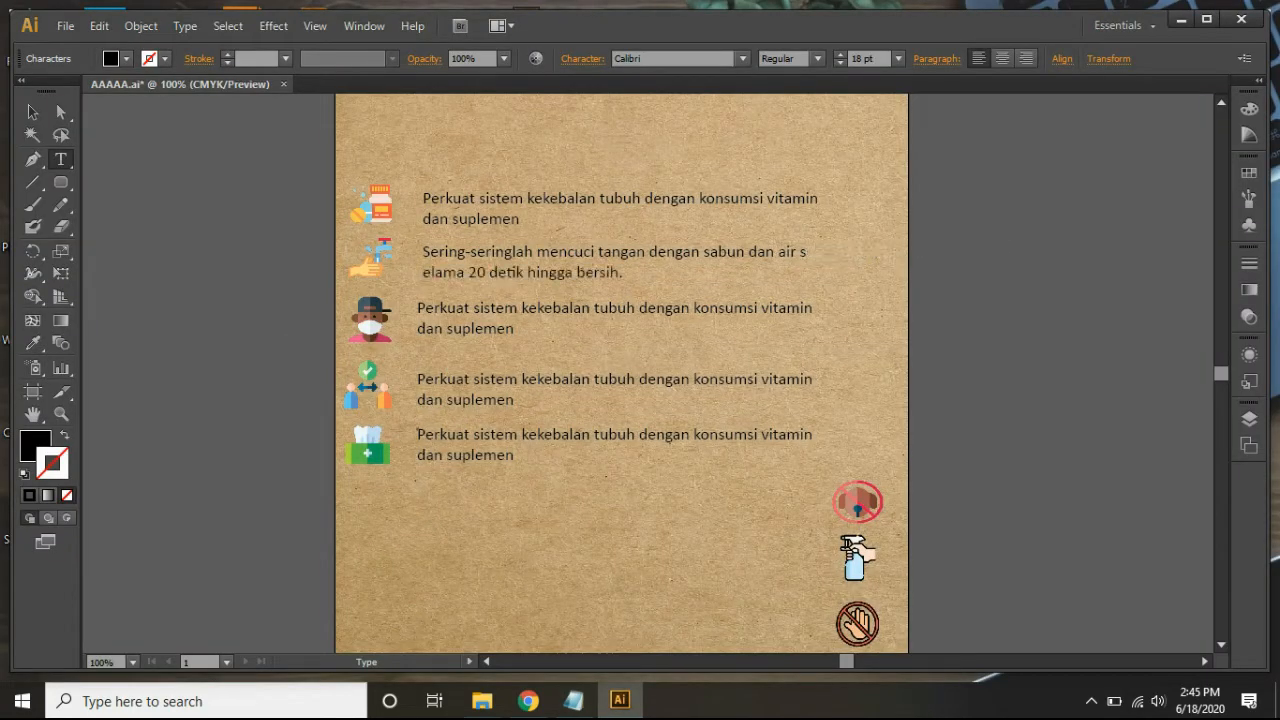
key(BackSpace)
key(Left)
key(Return)
- Replace the mask-icon text with Notepad's "Hindari menyentuh wajah, hidung, atau mulut saat tangan dalam keadaan kotor atau belum dicuci.", broken before "dalam"
click(573, 701)
drag(709, 82, 4, 82)
key(ctrl+c)
click(620, 701)
click(568, 309)
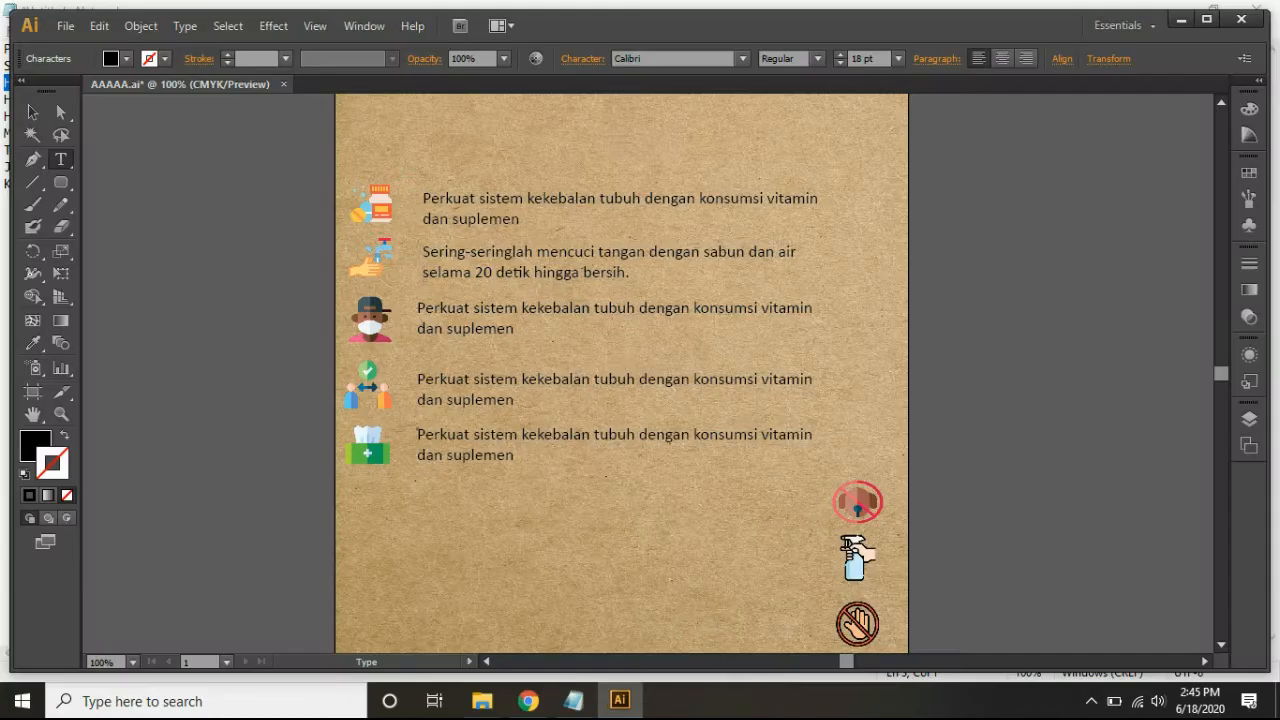
drag(518, 329, 417, 308)
key(ctrl+v)
click(818, 308)
key(Return)
- Replace the text beside the distancing icon with Notepad's tip "Hindari kontak langsung atau berdekatan dengan orang yang sakit."
click(518, 380)
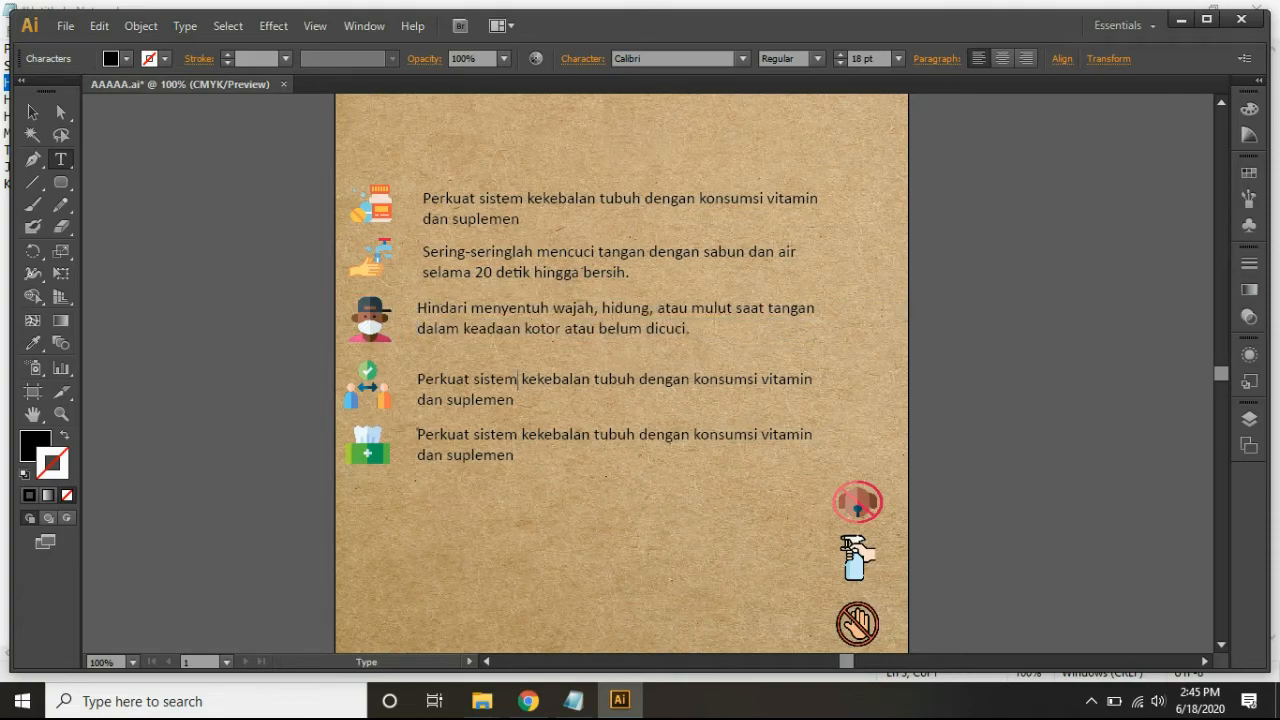
click(573, 701)
drag(484, 99, 4, 99)
key(ctrl+c)
click(620, 701)
drag(514, 400, 417, 379)
key(ctrl+v)
- Replace the text beside the tissue icon with Notepad's tip "Hindari menyentuh hewan atau unggas liar."
click(573, 701)
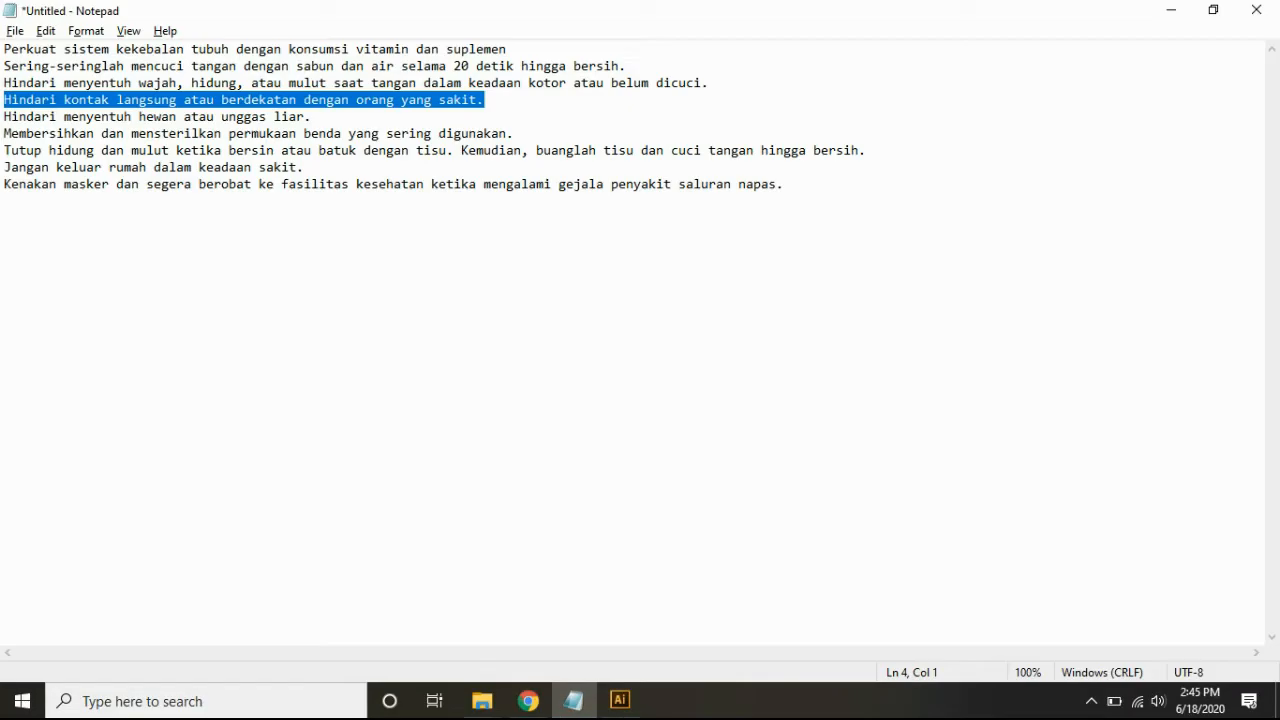
drag(484, 117, 4, 117)
key(ctrl+c)
click(620, 701)
drag(514, 455, 417, 434)
key(ctrl+v)
- Replace the tissue-icon text with Notepad's tip starting "Tutup hidung dan mulut ketika bersin atau batuk dengan tisu.", broken before "Kemudian"
key(alt+Tab)
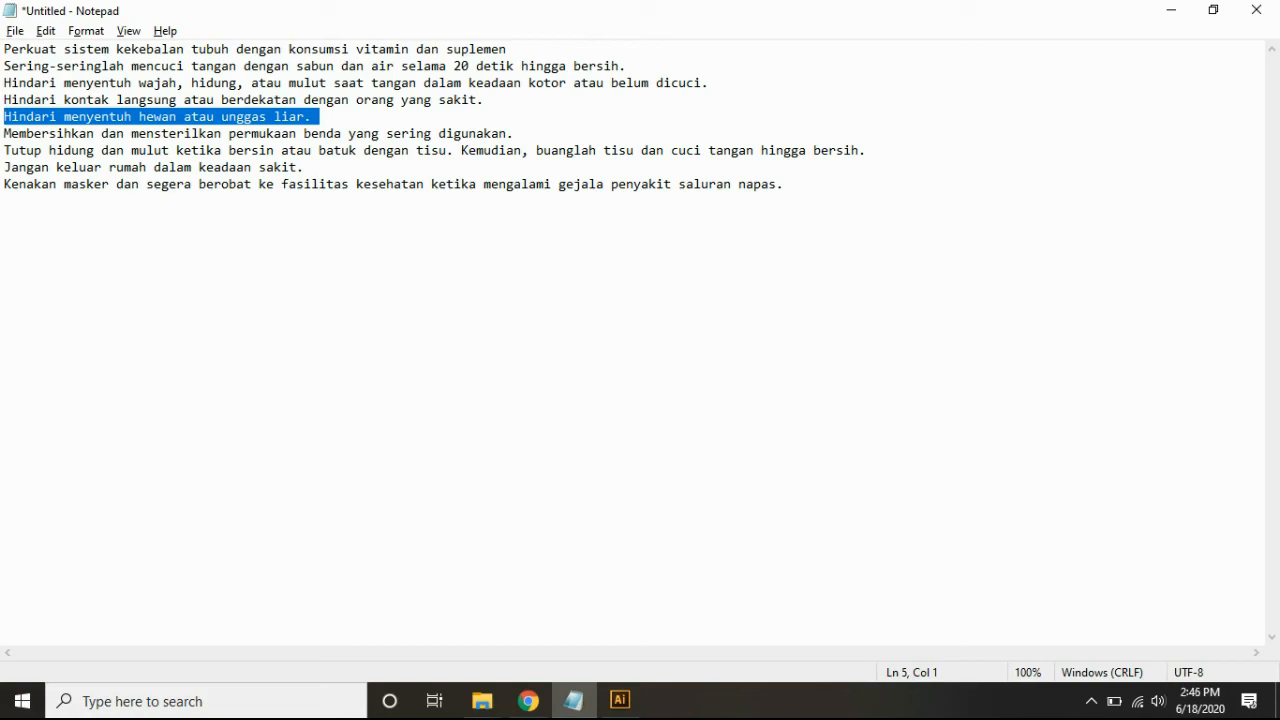
drag(866, 150, 4, 150)
key(ctrl+c)
key(alt+Tab)
drag(709, 434, 417, 434)
key(ctrl+v)
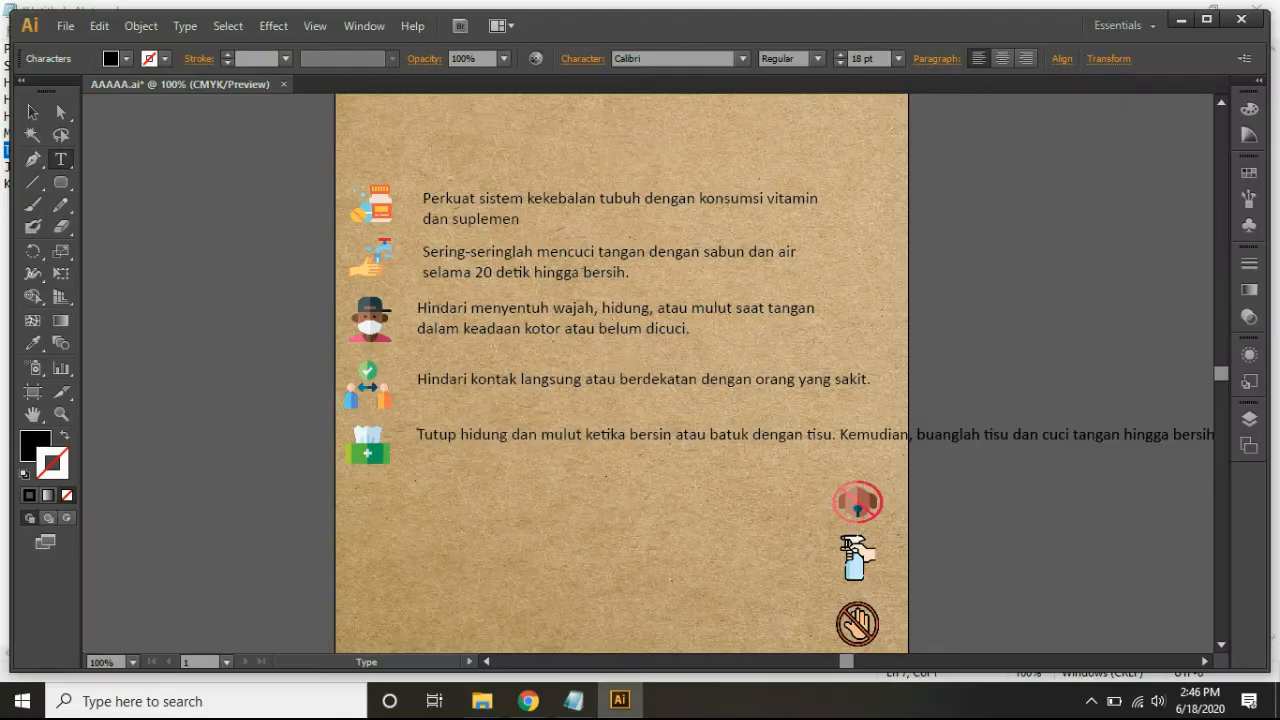
scroll(621, 373, up, 3)
scroll(621, 373, down, 8)
key(alt+Tab)
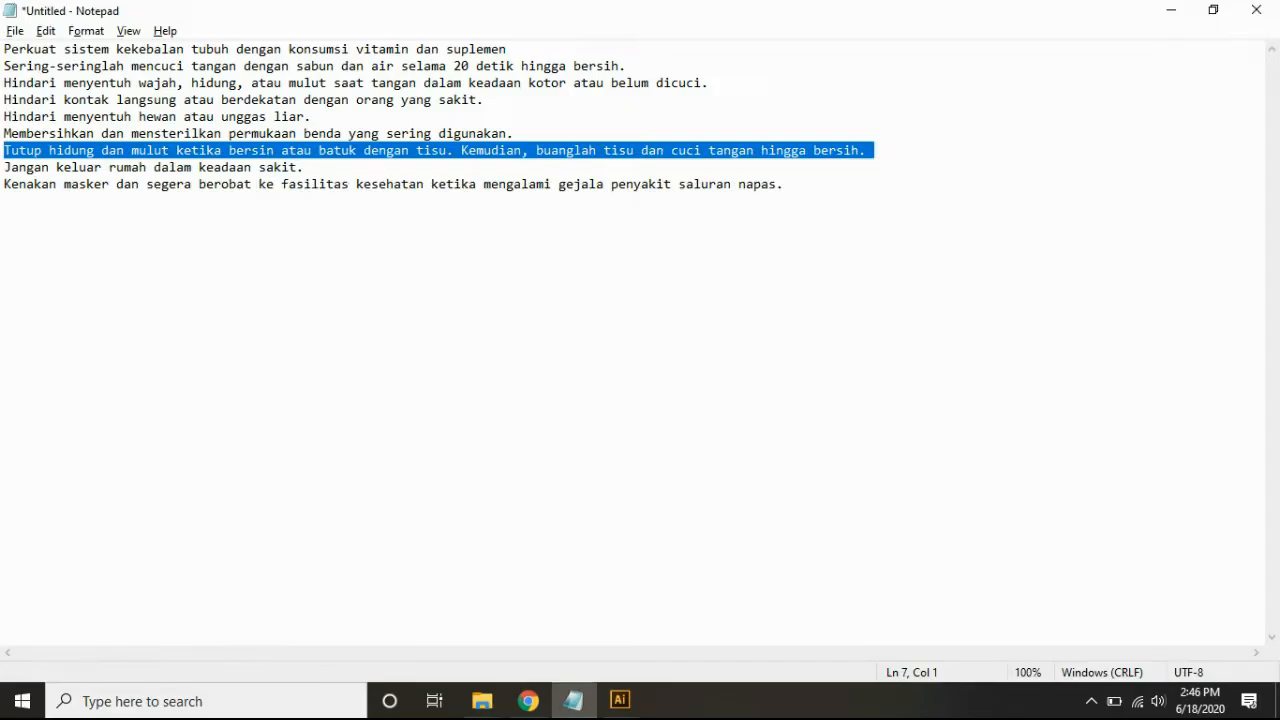
key(alt+Tab)
- Duplicate the tissue tip four times and stack the copies below it, one for each icon on the artboard's right side
click(33, 112)
key(ctrl+c)
key(ctrl+v)
drag(581, 366, 568, 500)
key(ctrl+v)
key(ctrl+v)
key(ctrl+v)
- Right-align the lowest tip copy and move it beside the fever icon
click(985, 500)
click(600, 562)
click(1026, 58)
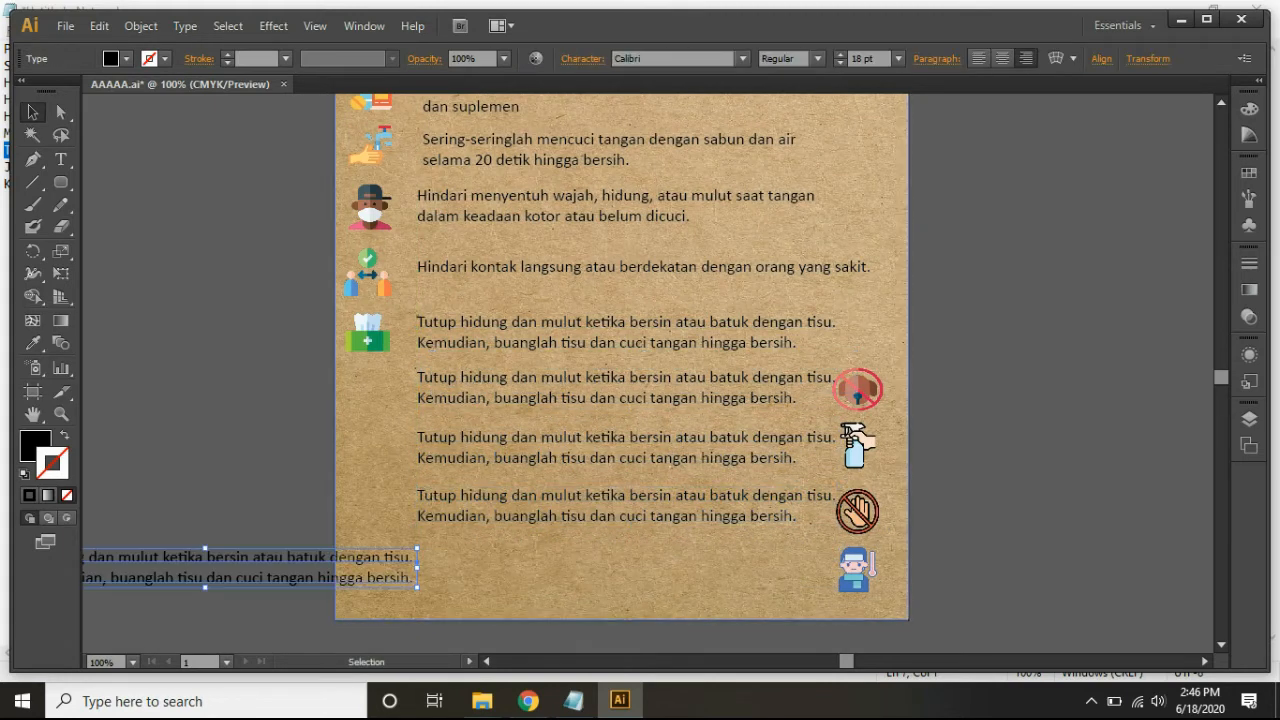
drag(403, 564, 819, 564)
- Replace the three left-aligned copies beside the hand, spray and animal icons with duplicates of the right-aligned text
key(ctrl+c)
key(ctrl+v)
click(600, 502)
key(Delete)
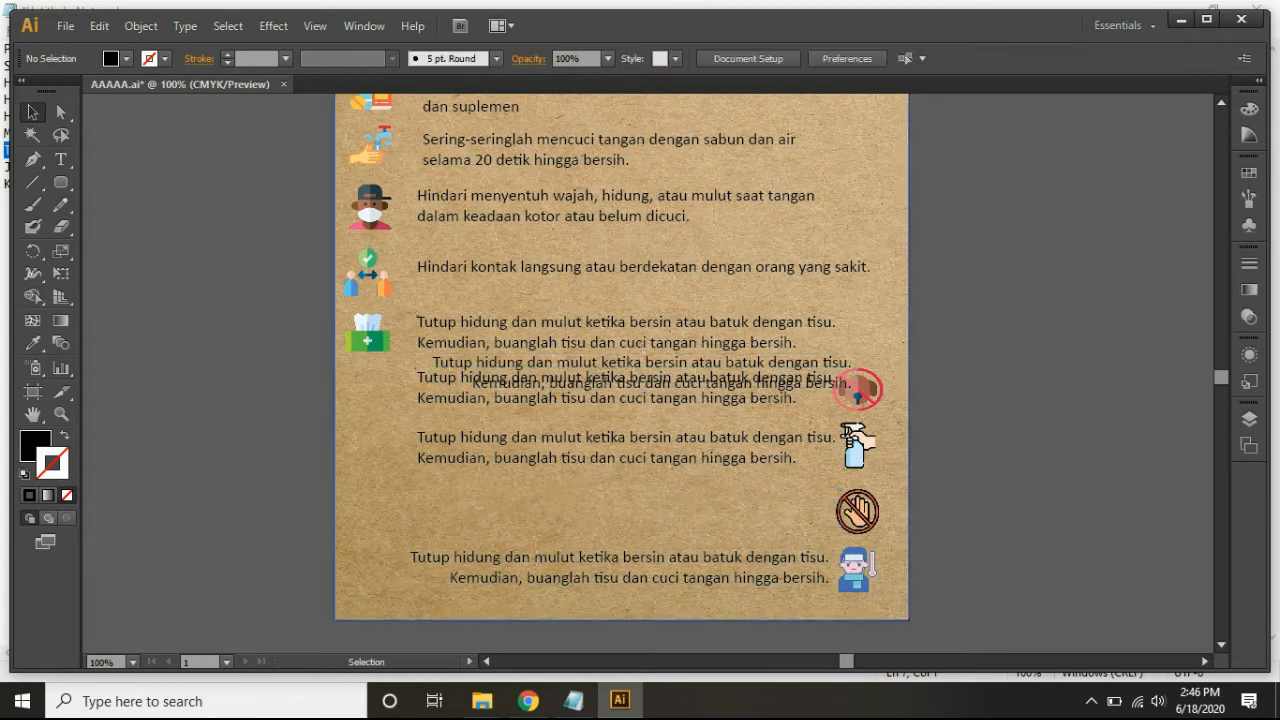
drag(580, 364, 573, 451)
click(600, 442)
key(Delete)
key(ctrl+v)
click(598, 396)
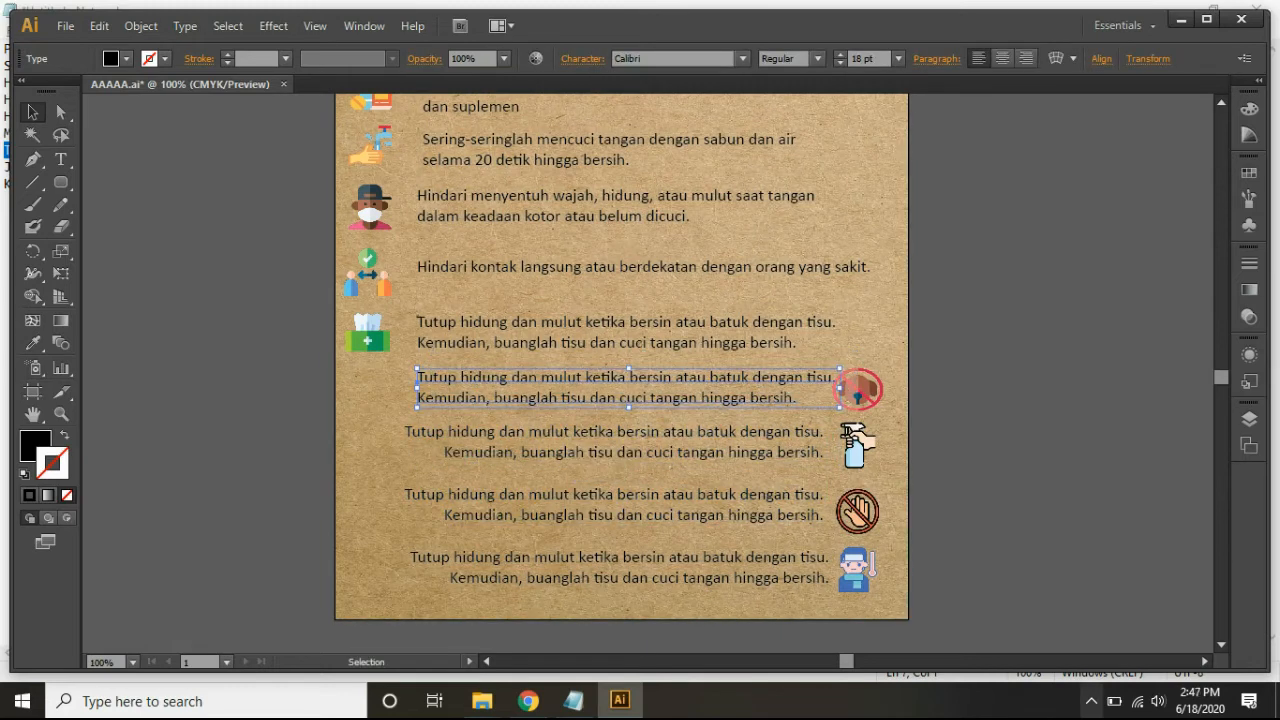
key(Delete)
key(ctrl+v)
mouse_move(591, 378)
mouse_down()
mouse_move(554, 401)
mouse_move(571, 383)
mouse_up()
- Replace the text beside the prohibited-animal icon with Notepad's tip "Hindari menyentuh hewan atau unggas liar."
key(t)
key(alt+Tab)
double_click(320, 117)
triple_click(320, 117)
key(ctrl+c)
key(alt+Tab)
key(ctrl+a)
key(ctrl+v)
- Replace the spray-icon text with Notepad's "Membersihkan dan mensterilkan permukaan benda yang sering digunakan.", broken before "sering"
key(alt+Tab)
click(454, 134)
drag(524, 134, 4, 134)
key(ctrl+c)
key(alt+Tab)
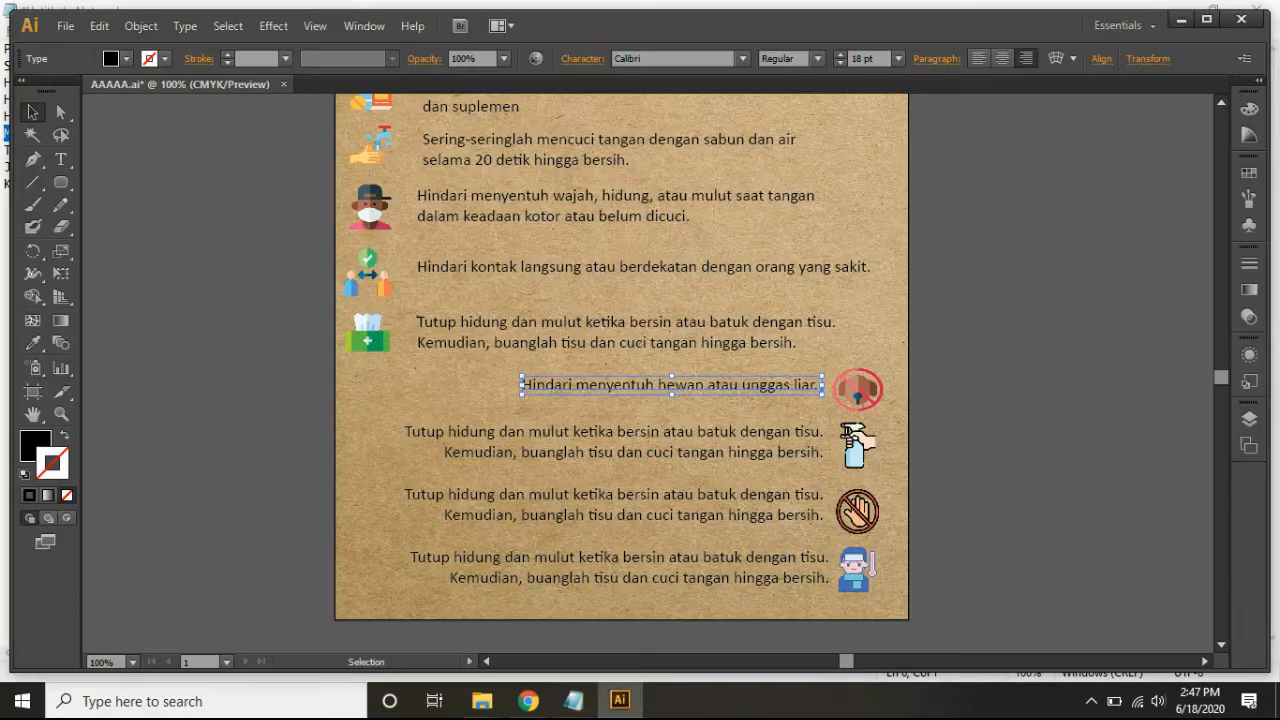
key(Escape)
key(ctrl+v)
click(665, 431)
key(Return)
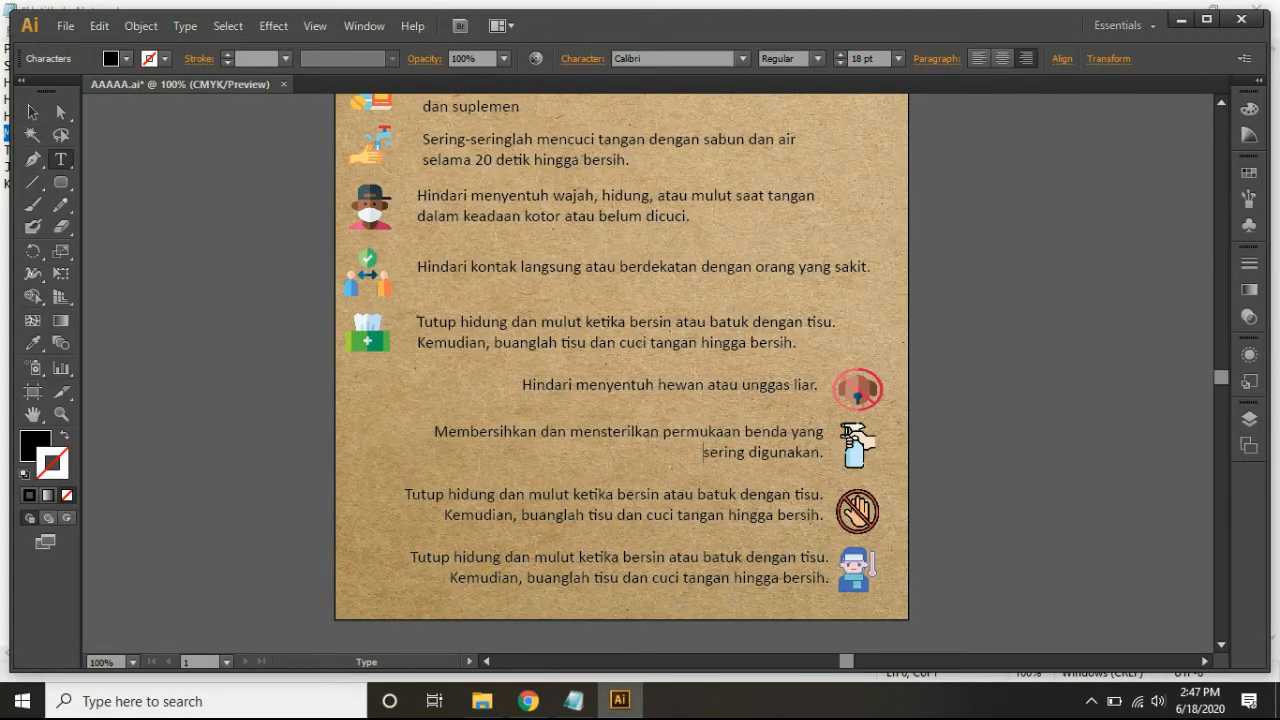
- Replace the mask-icon text with a copy of the hand icon's "Tutup hidung dan mulut…" tip, left-align it and place it beside the mask icon
key(alt+Tab)
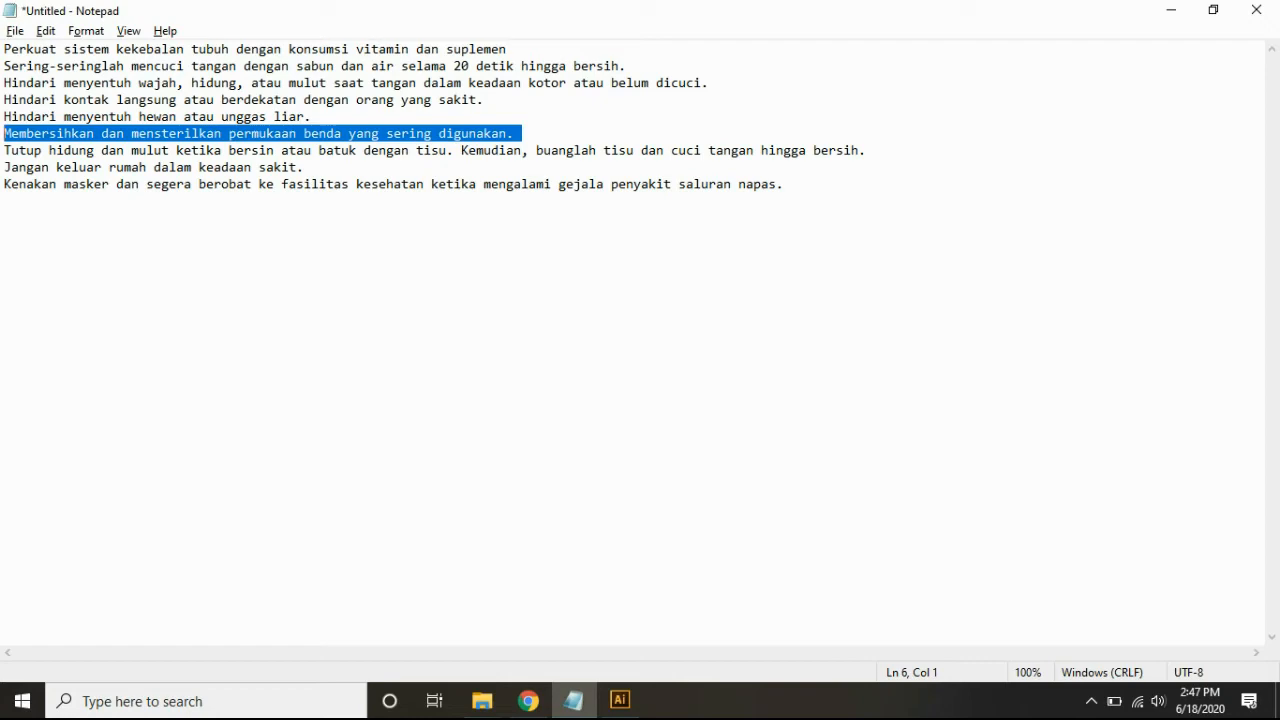
key(alt+Tab)
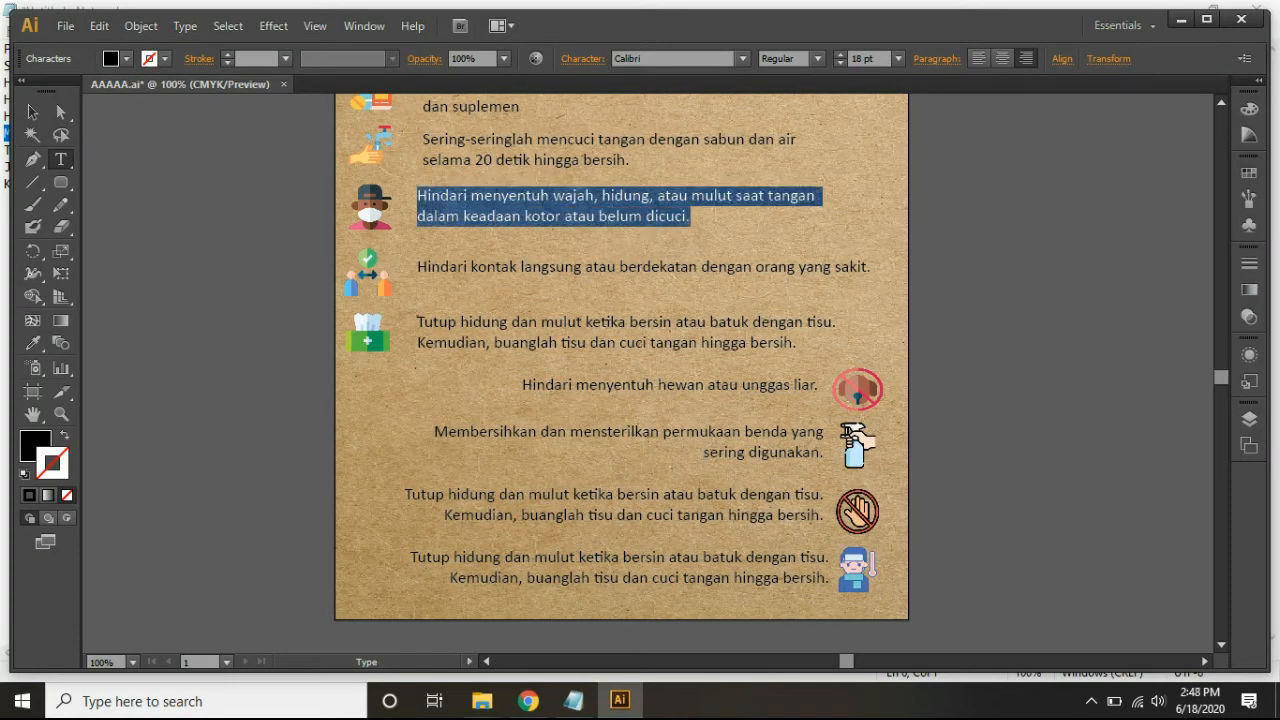
click(620, 505)
key(ctrl+a)
key(ctrl+c)
click(600, 206)
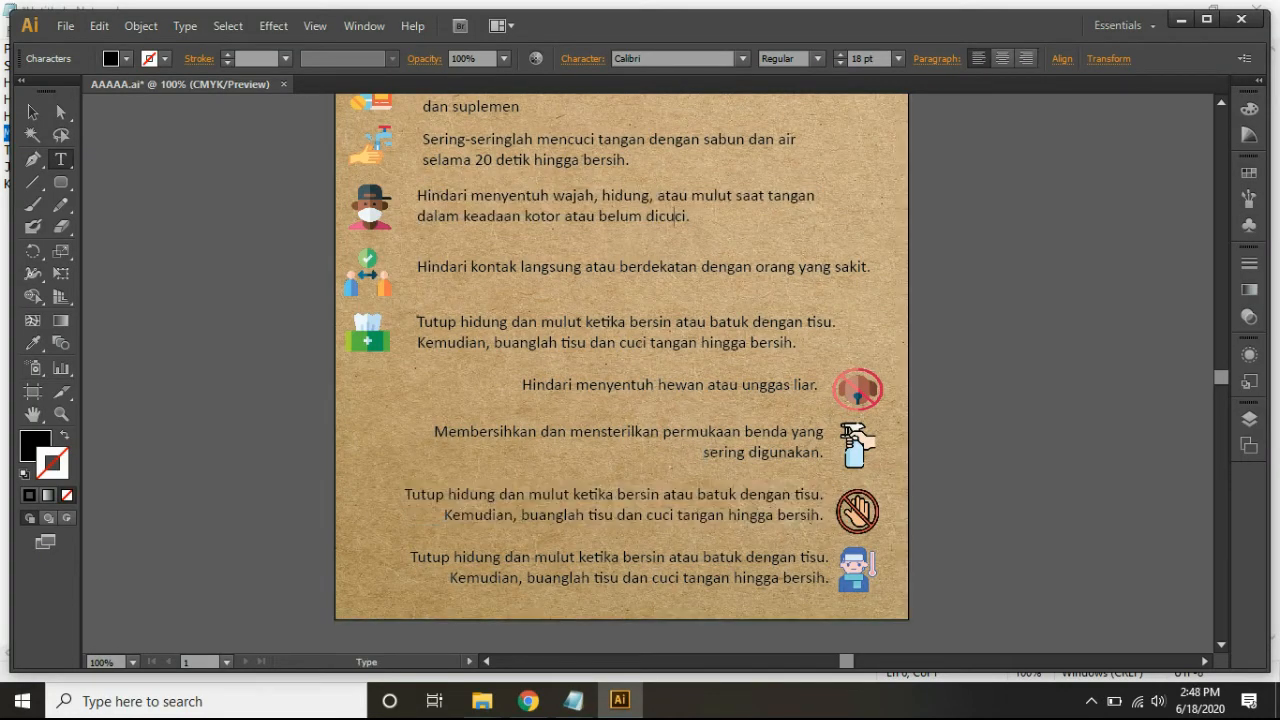
key(ctrl+a)
key(ctrl+v)
click(32, 112)
drag(203, 193, 630, 194)
click(978, 59)
drag(922, 195, 495, 200)
click(250, 285)
scroll(620, 370, up, 1)
scroll(620, 370, down, 1)
- Replace the prohibited-hand icon's text with Notepad's "Hindari menyentuh wajah, hidung, atau mulut saat tangan dalam keadaan kotor atau belum dicuci.", broken before "dalam"
key(alt+Tab)
drag(710, 83, 4, 83)
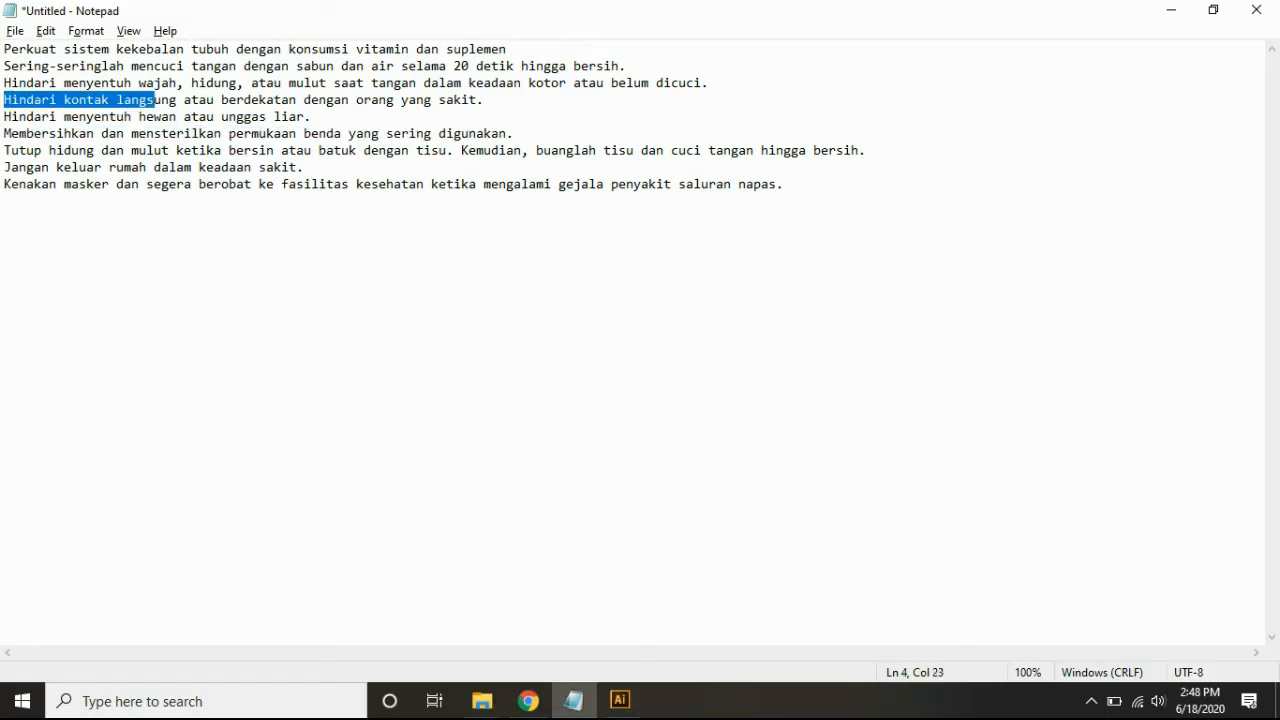
key(ctrl+c)
key(alt+Tab)
double_click(620, 478)
key(ctrl+a)
key(ctrl+v)
click(661, 471)
key(Return)
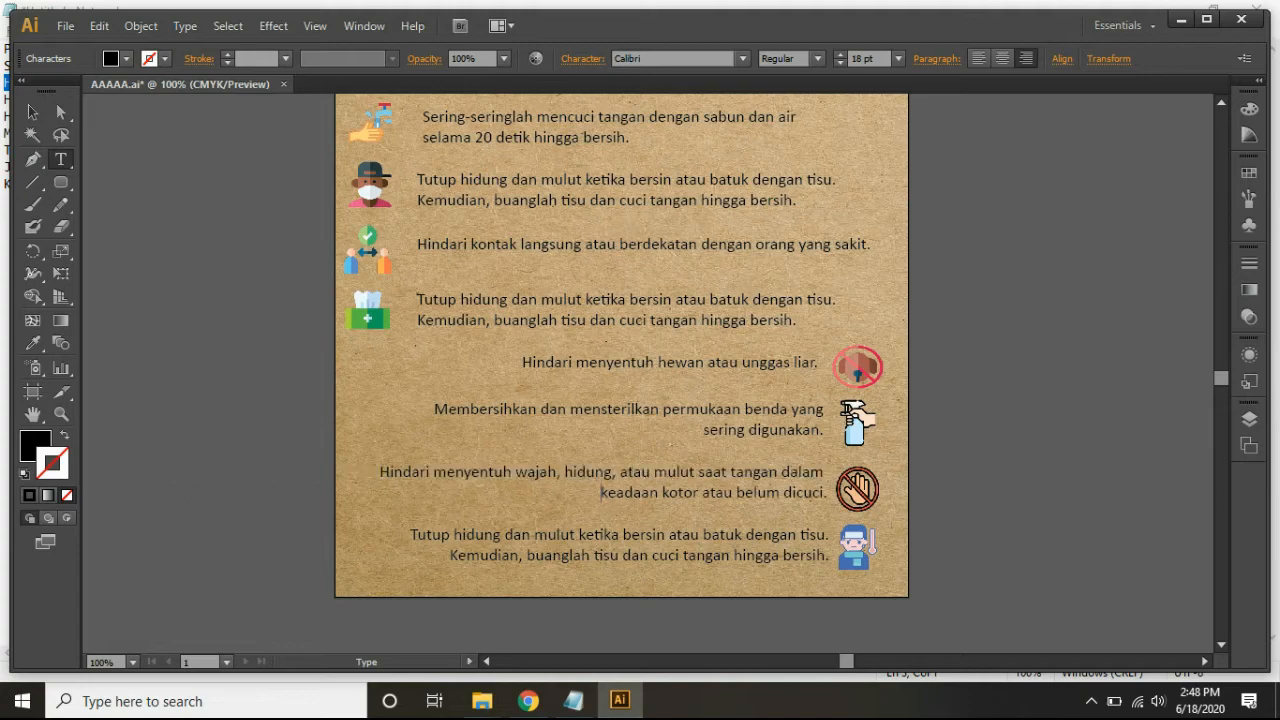
click(780, 472)
key(Return)
click(600, 492)
key(BackSpace)
- Replace the fever-icon text with Notepad's "Jangan keluar rumah dalam keadaan sakit." and move it down about 13 pt
key(alt+Tab)
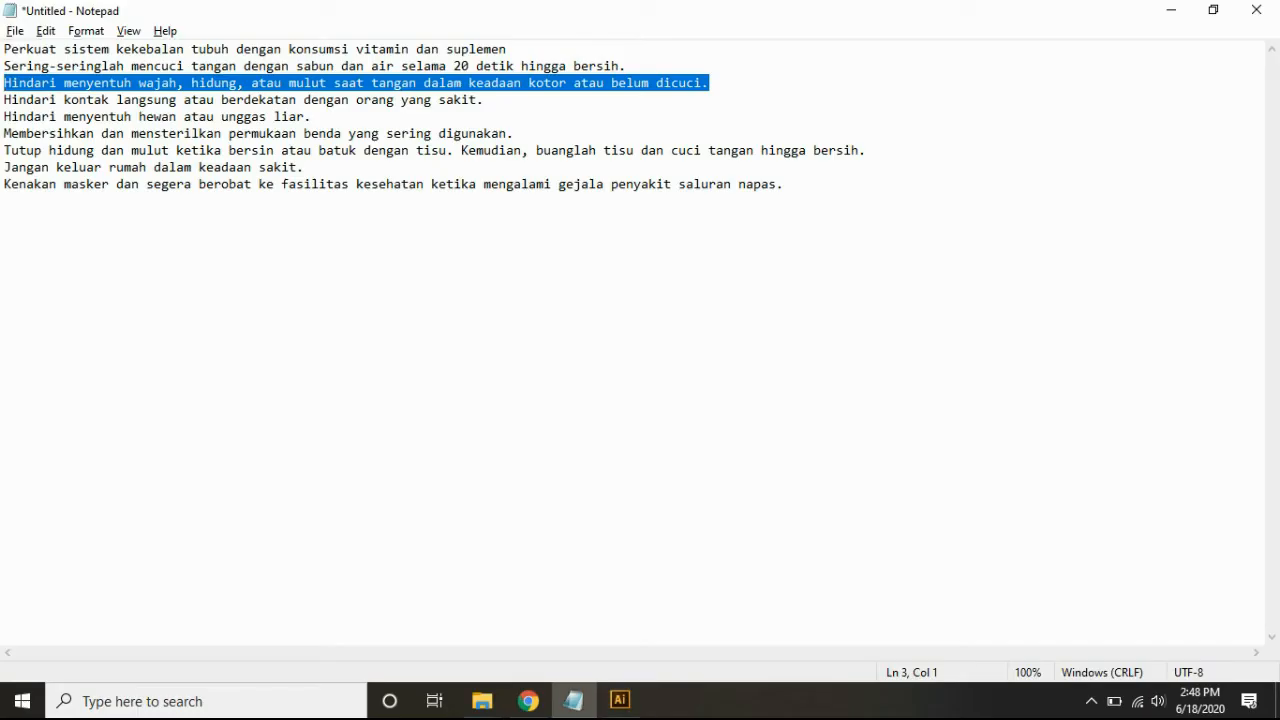
drag(306, 167, 3, 167)
key(alt+Tab)
click(620, 545)
key(ctrl+a)
key(ctrl+v)
key(Escape)
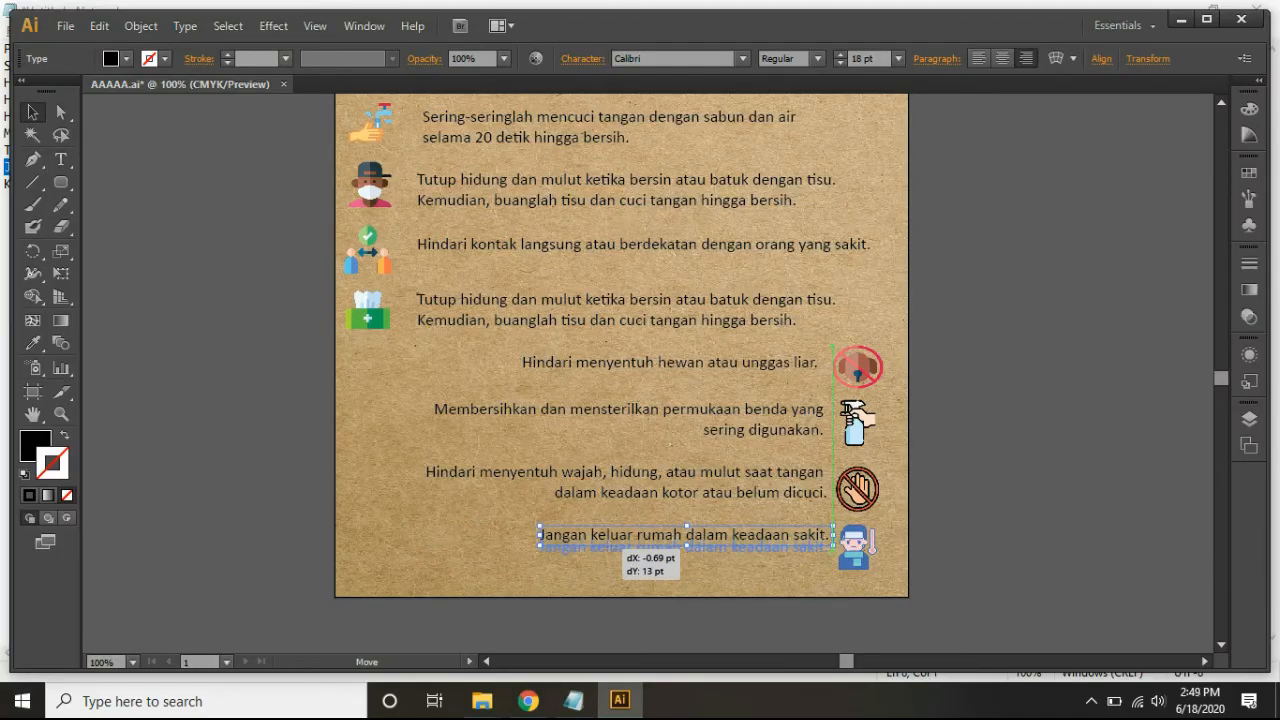
- Fill the vitamin and supplement tip text with CMYK Blue
scroll(620, 400, up, 4)
scroll(620, 400, down, 2)
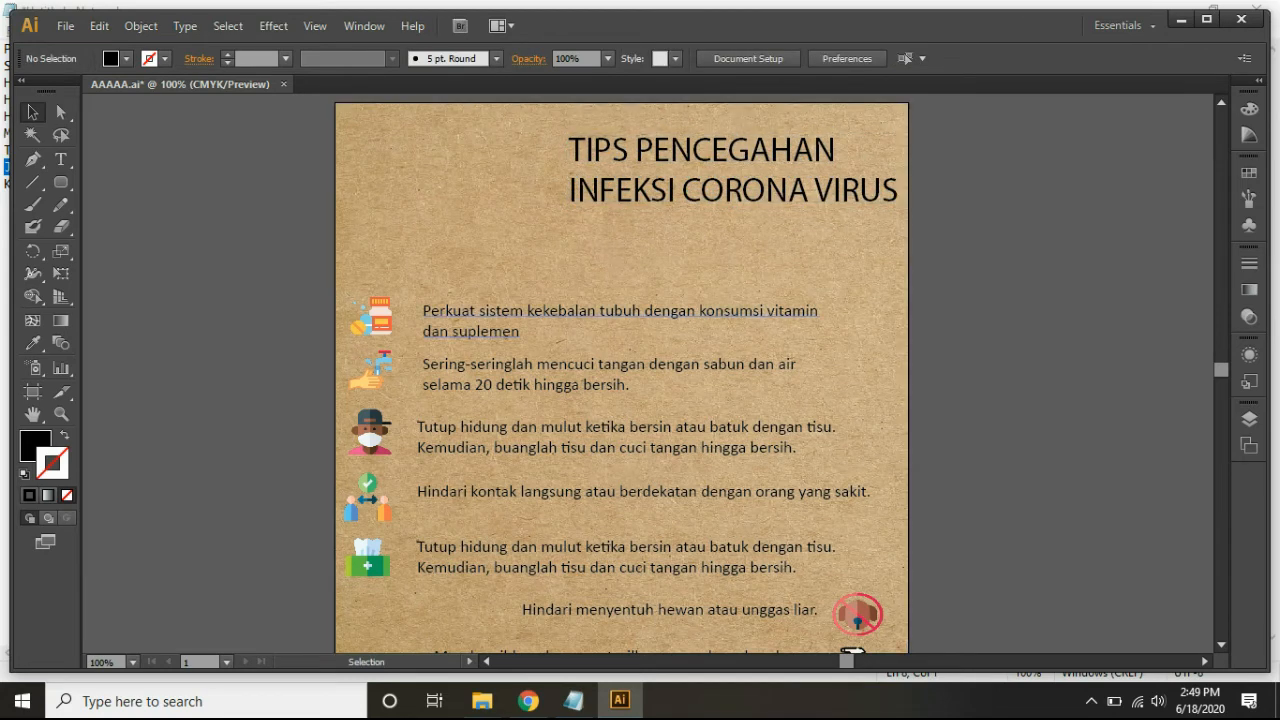
click(620, 312)
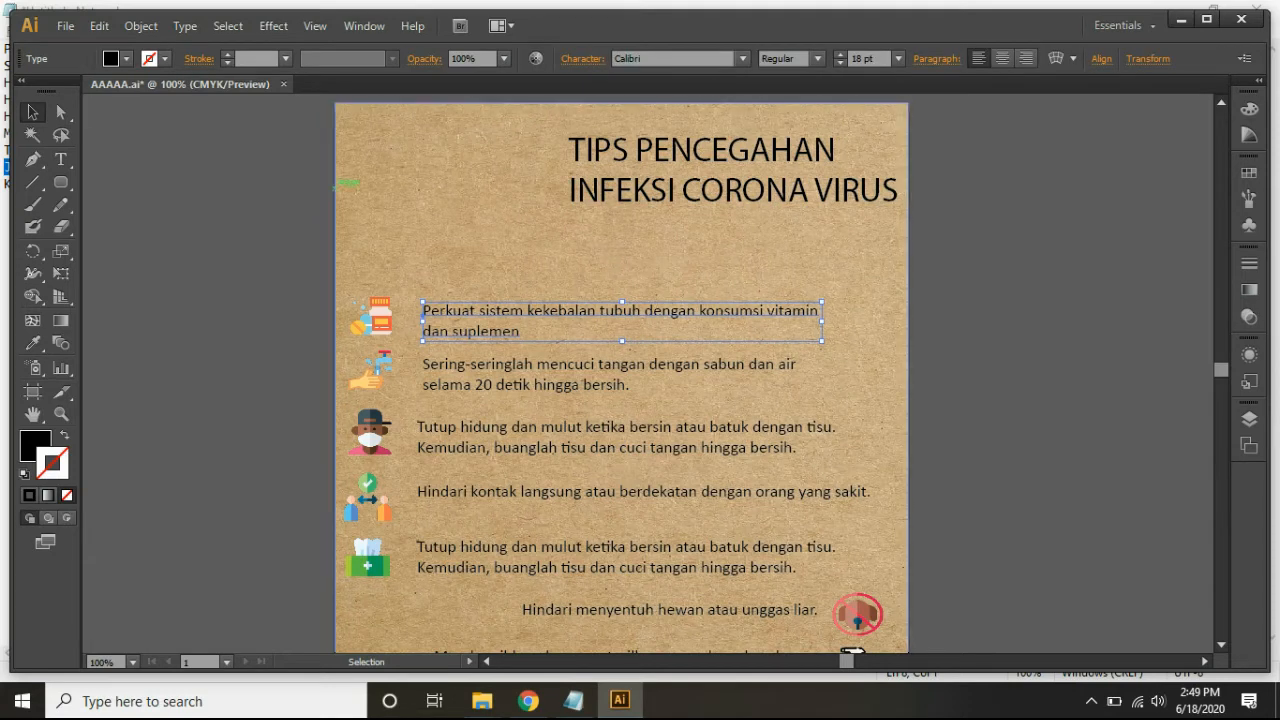
click(126, 58)
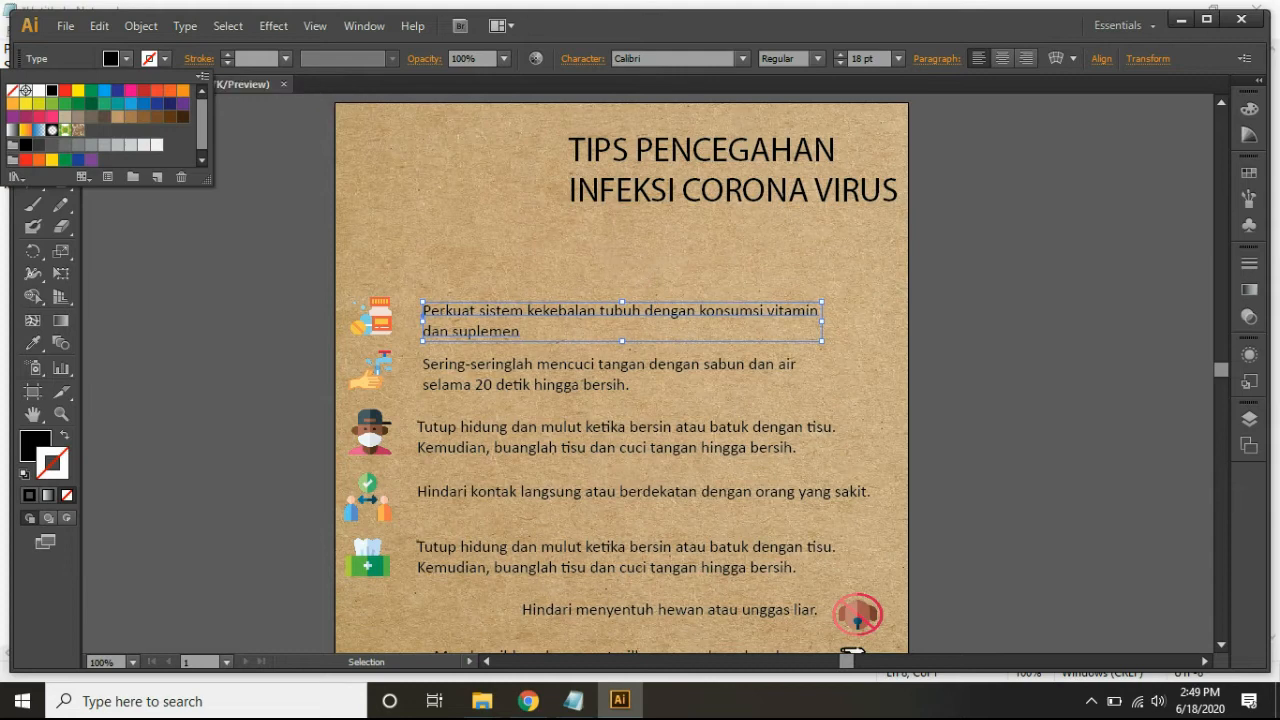
click(117, 91)
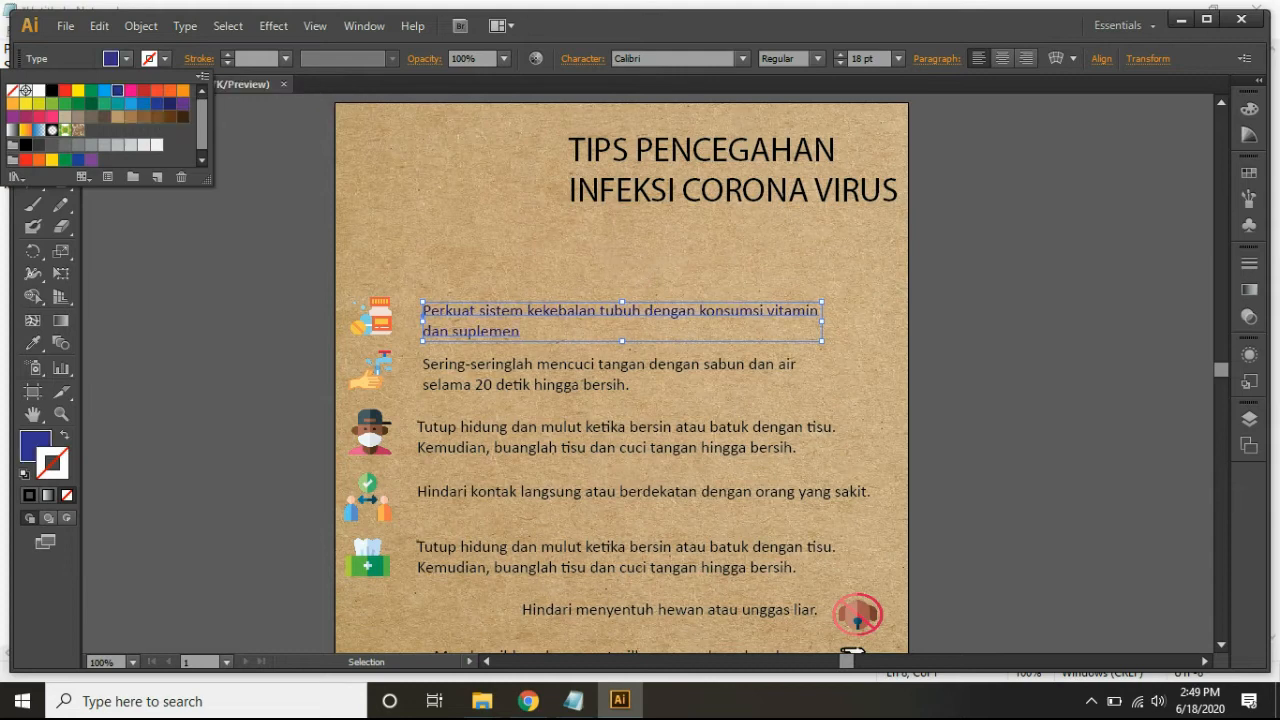
click(240, 220)
click(240, 220)
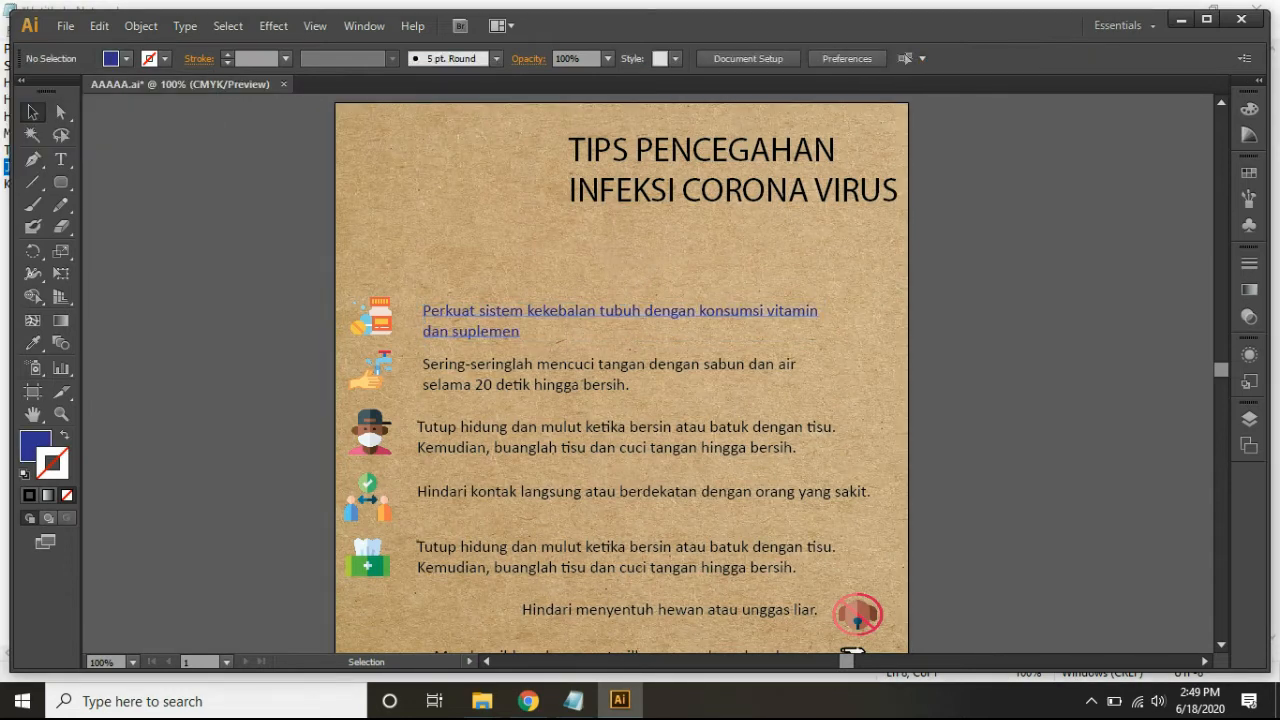
- Fill the handwashing tip and the tip beside the mask icon with CMYK Blue
click(600, 366)
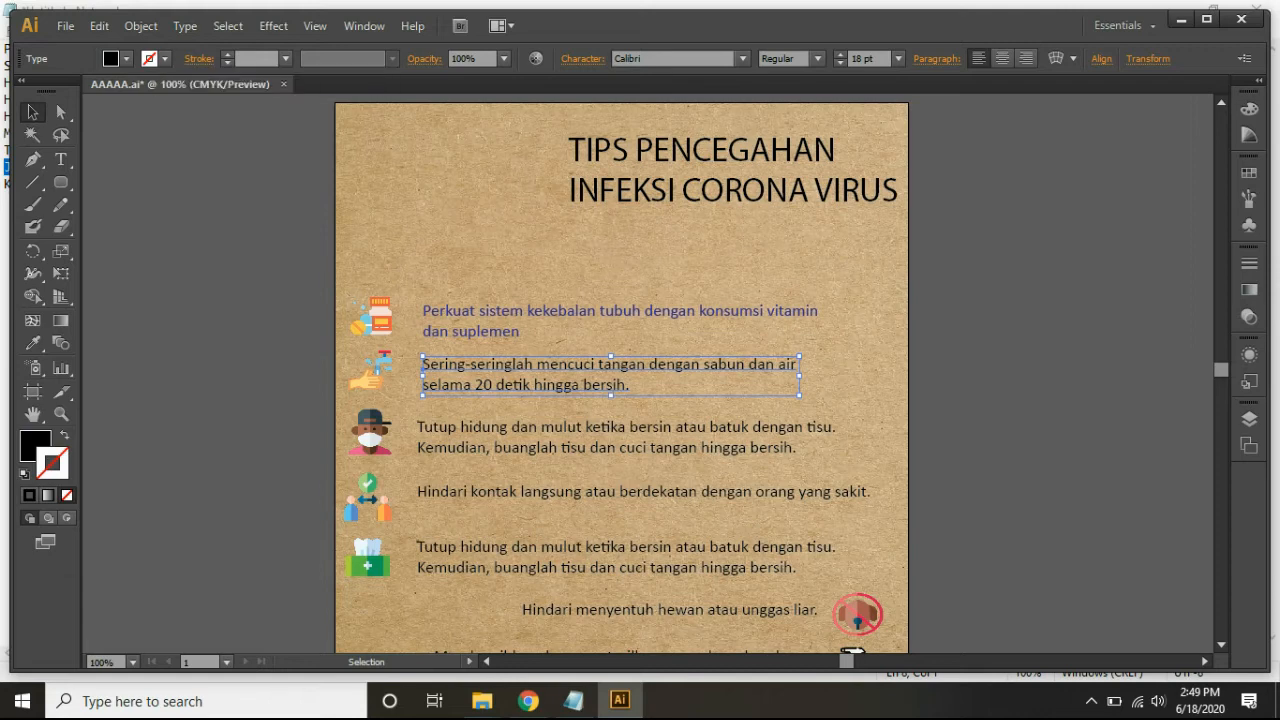
click(126, 58)
click(117, 91)
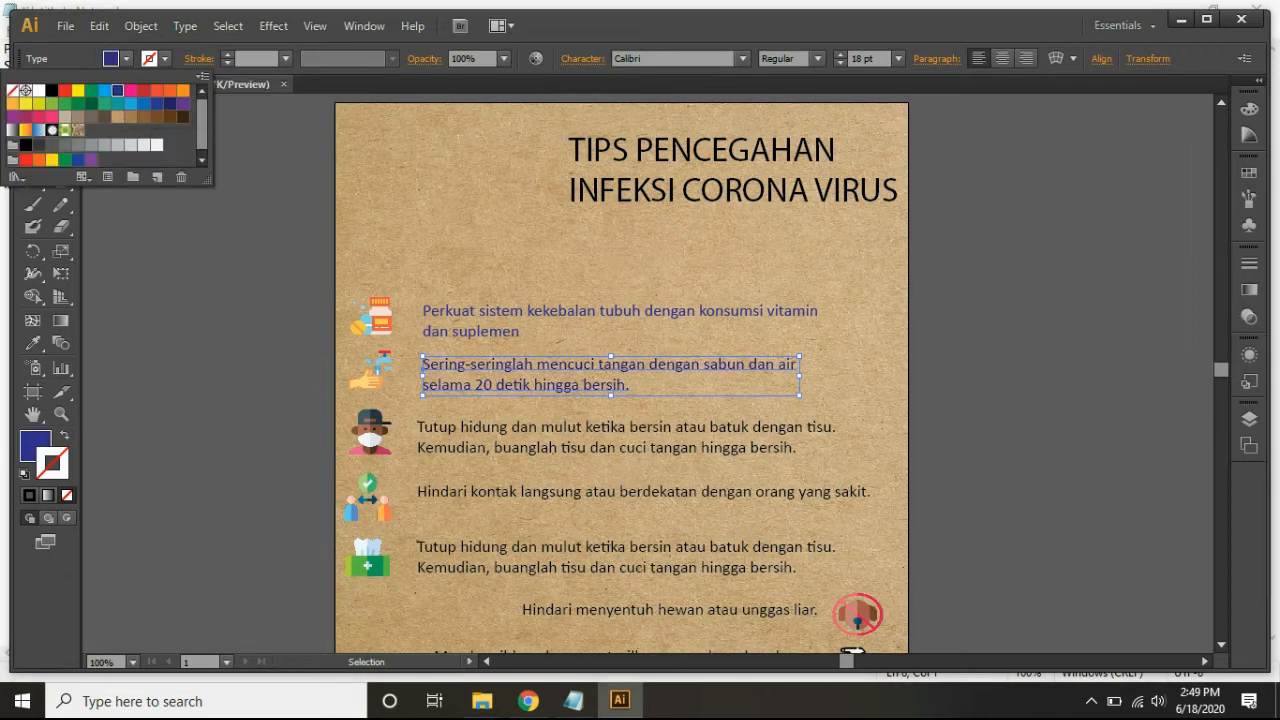
click(620, 440)
click(620, 430)
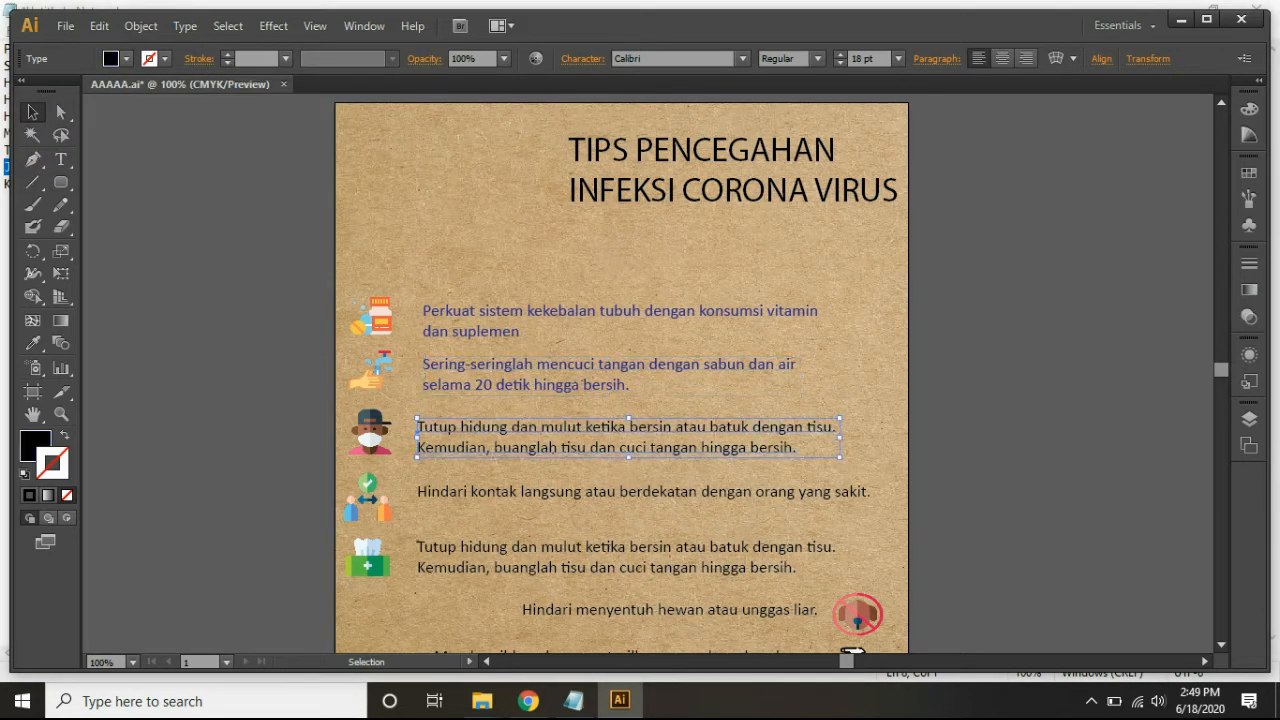
click(126, 58)
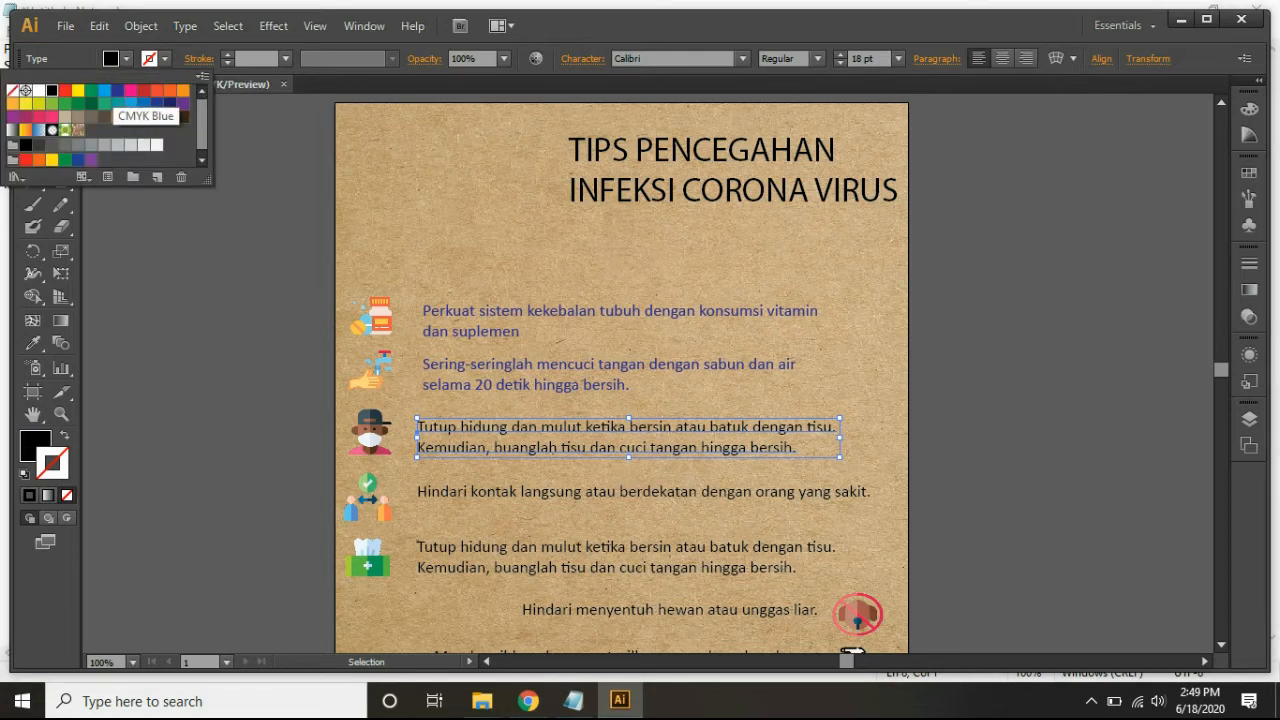
click(117, 91)
click(424, 432)
- Fill the tips beside the social-distancing and tissue-box icons with CMYK Blue
click(430, 491)
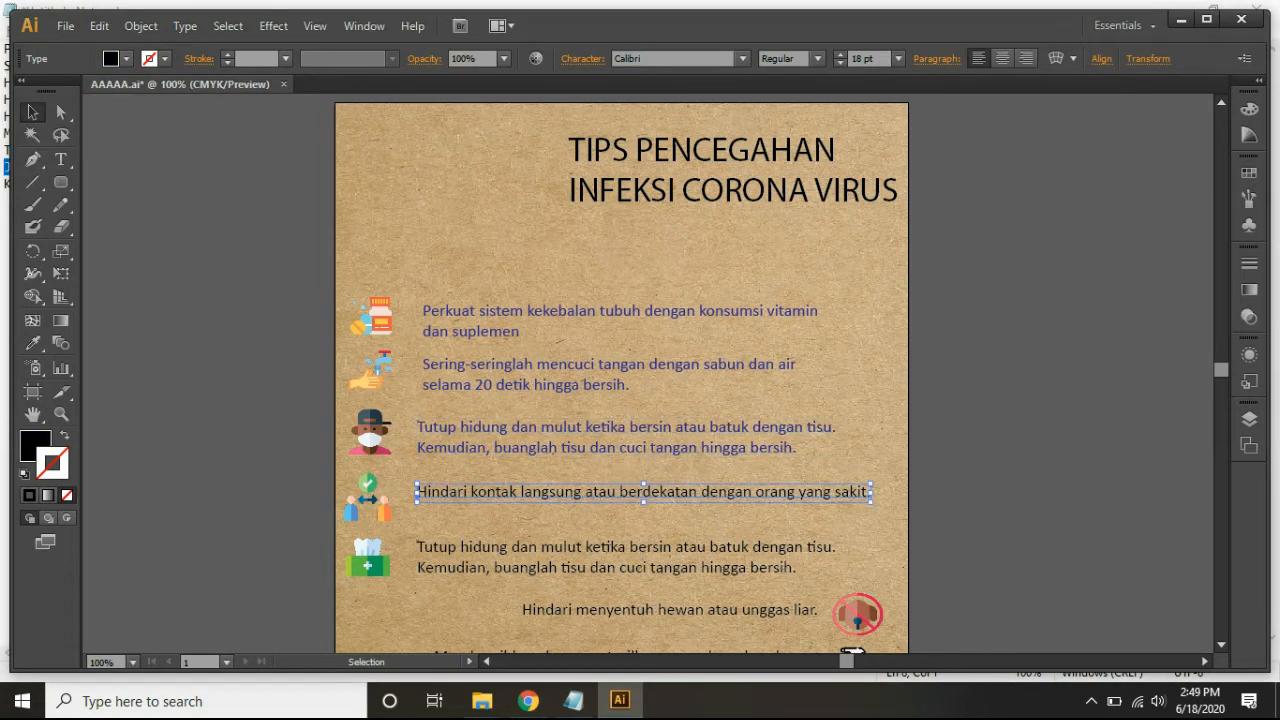
click(126, 58)
click(117, 91)
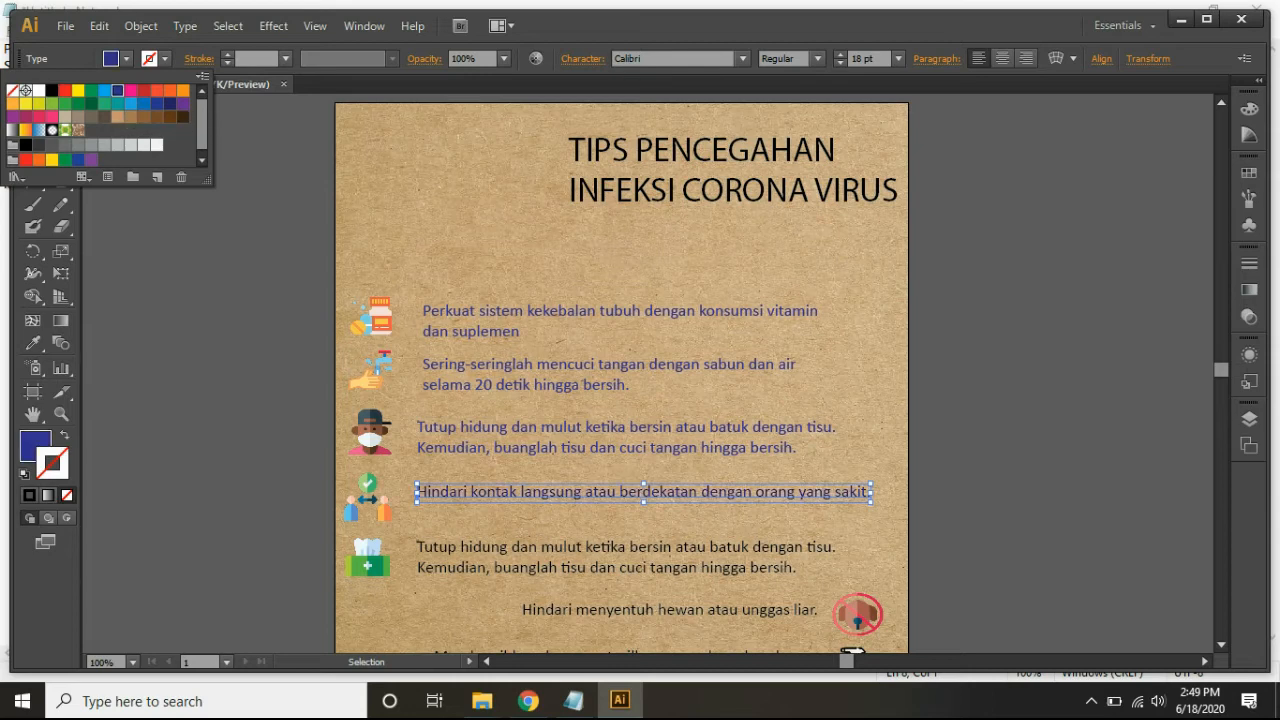
click(424, 548)
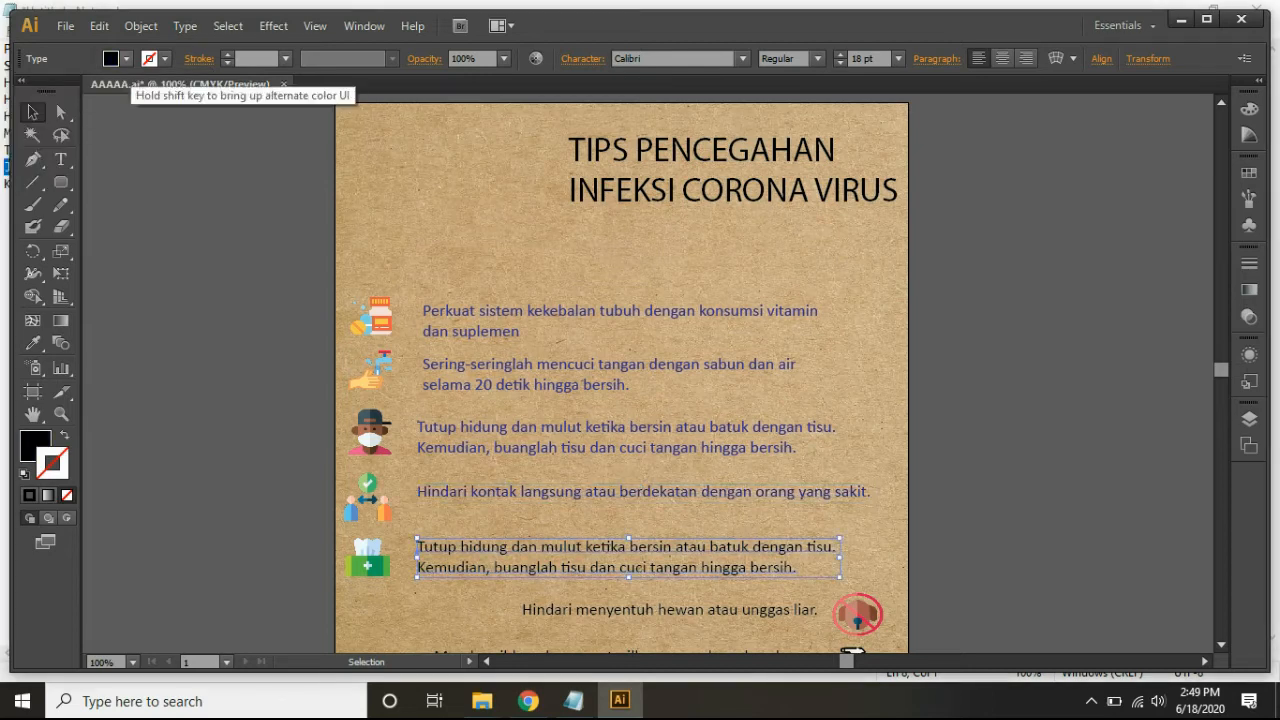
click(126, 58)
click(117, 91)
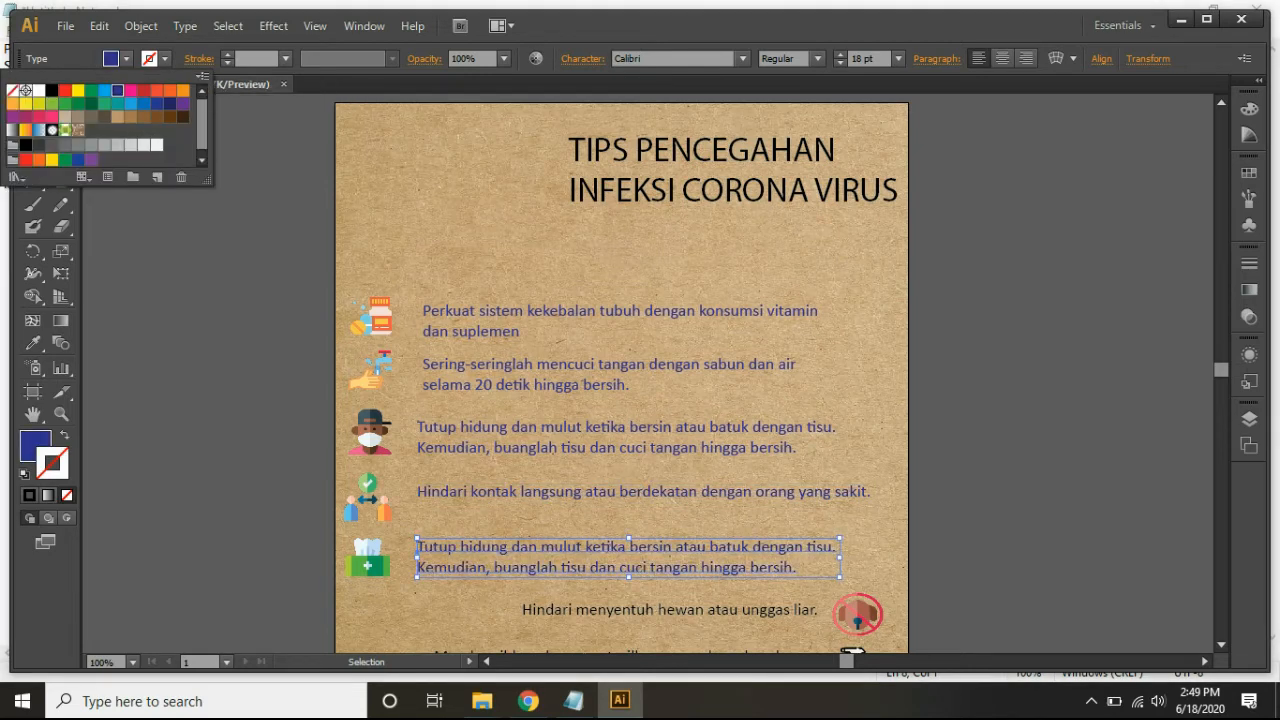
- Fill the "Hindari menyentuh hewan atau unggas liar." tip with CMYK Blue
scroll(852, 655, down, 5)
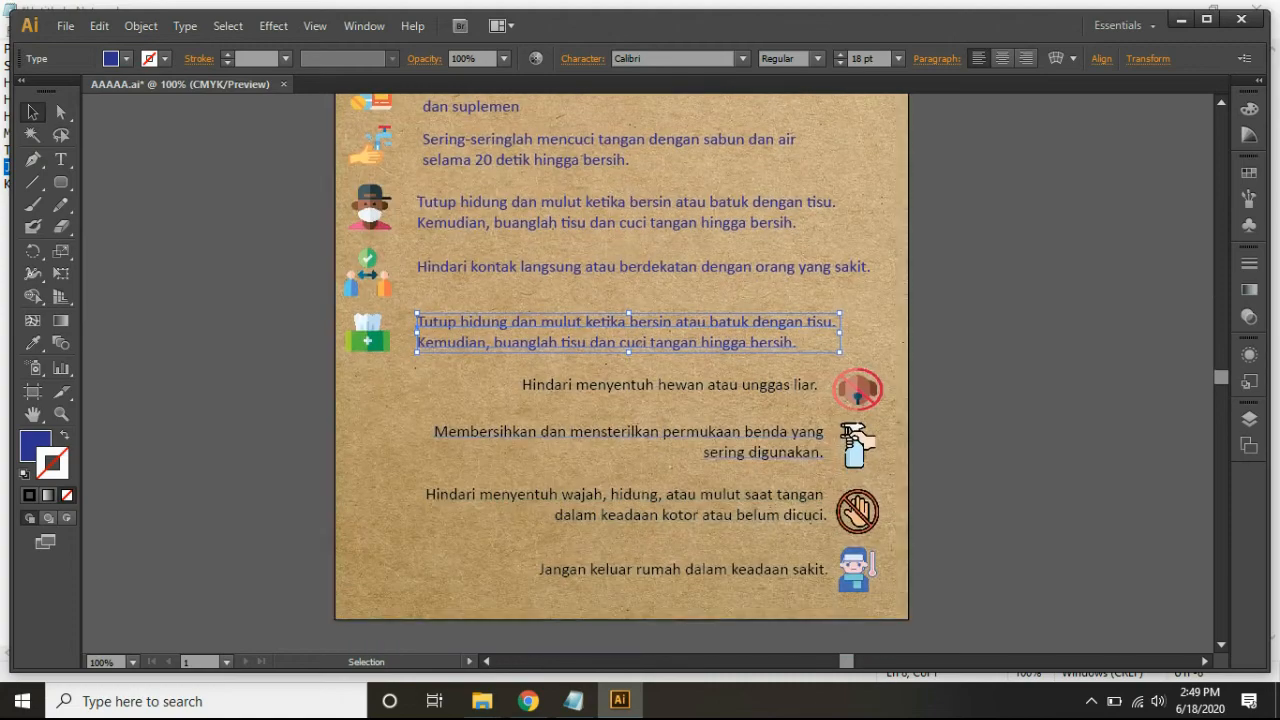
click(690, 385)
click(126, 58)
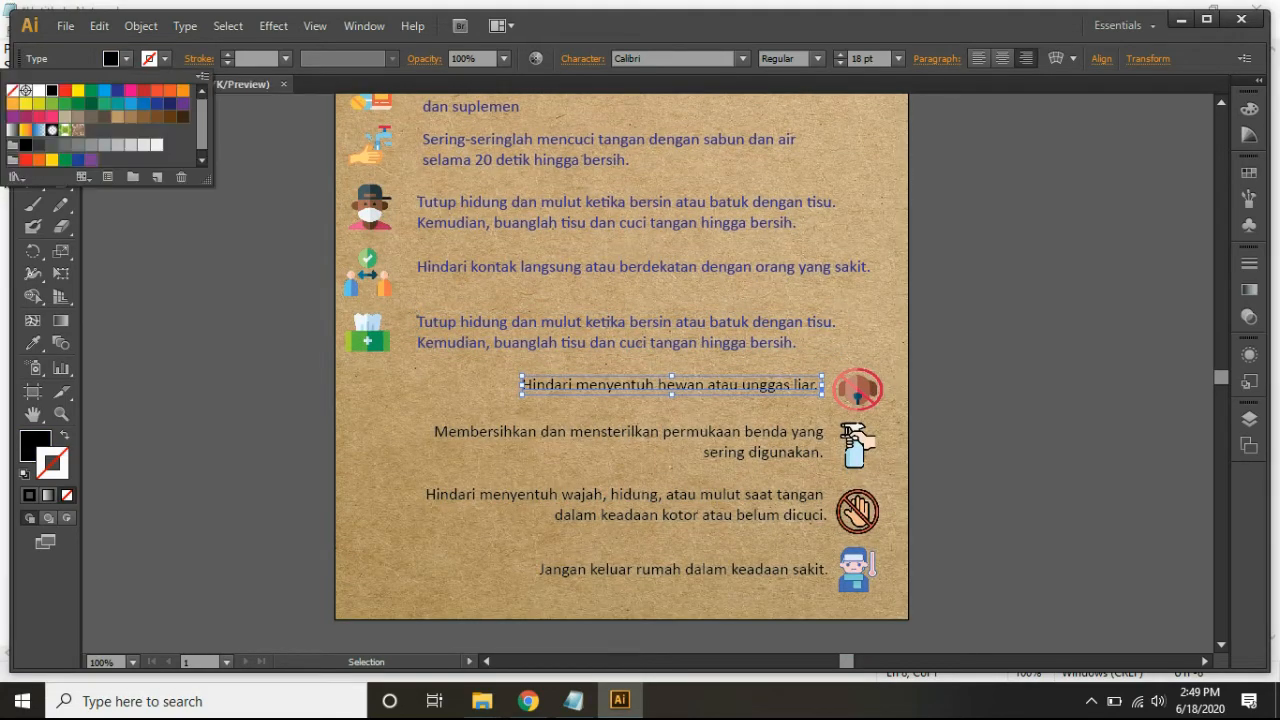
click(130, 91)
click(117, 91)
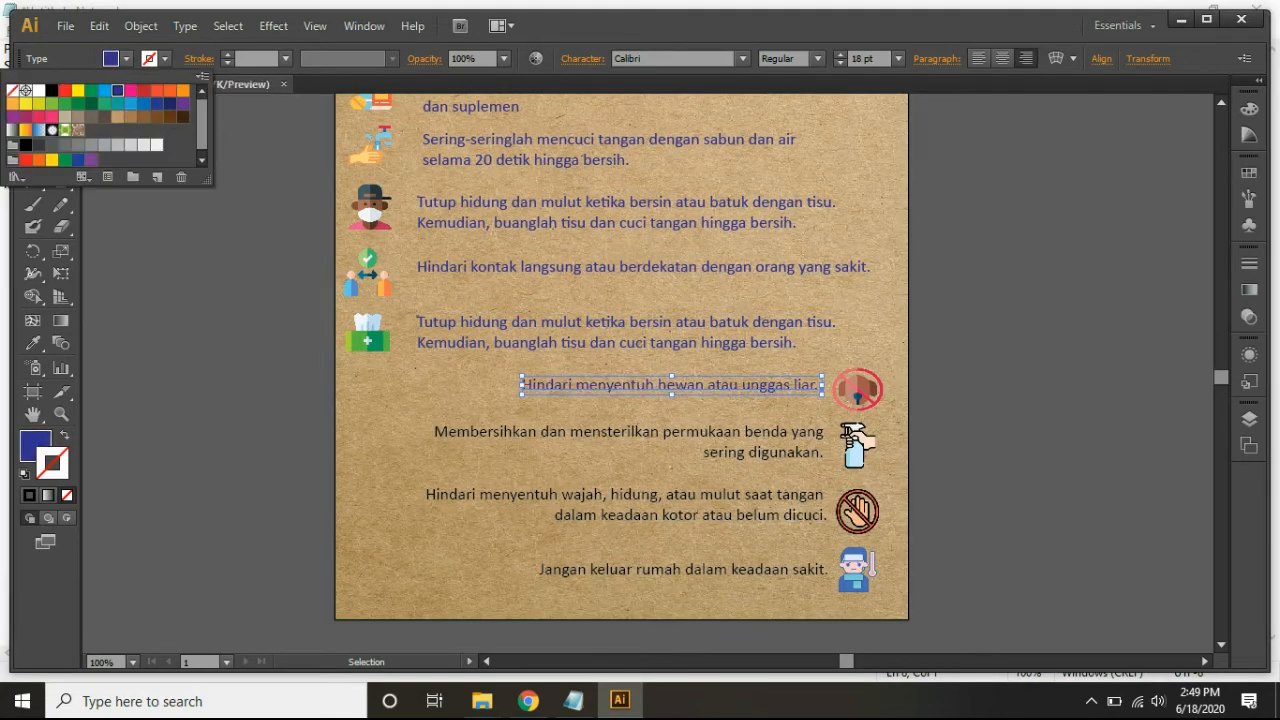
double_click(690, 434)
click(126, 58)
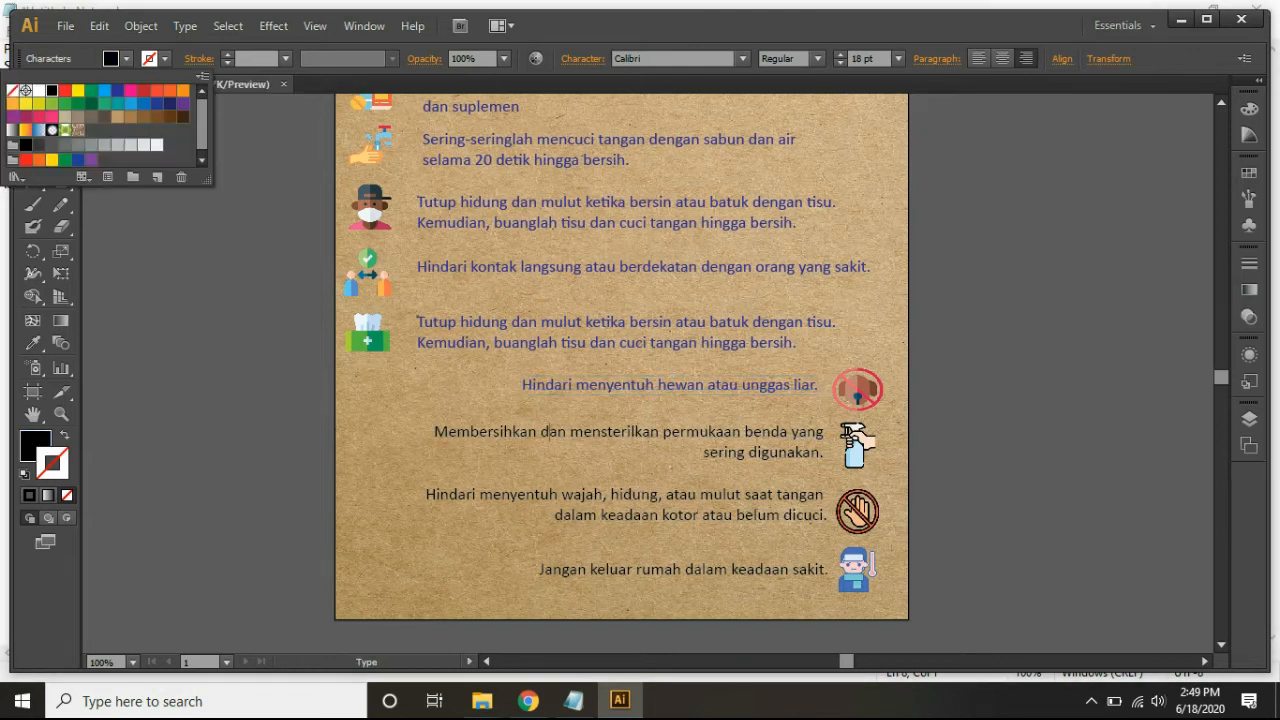
click(117, 91)
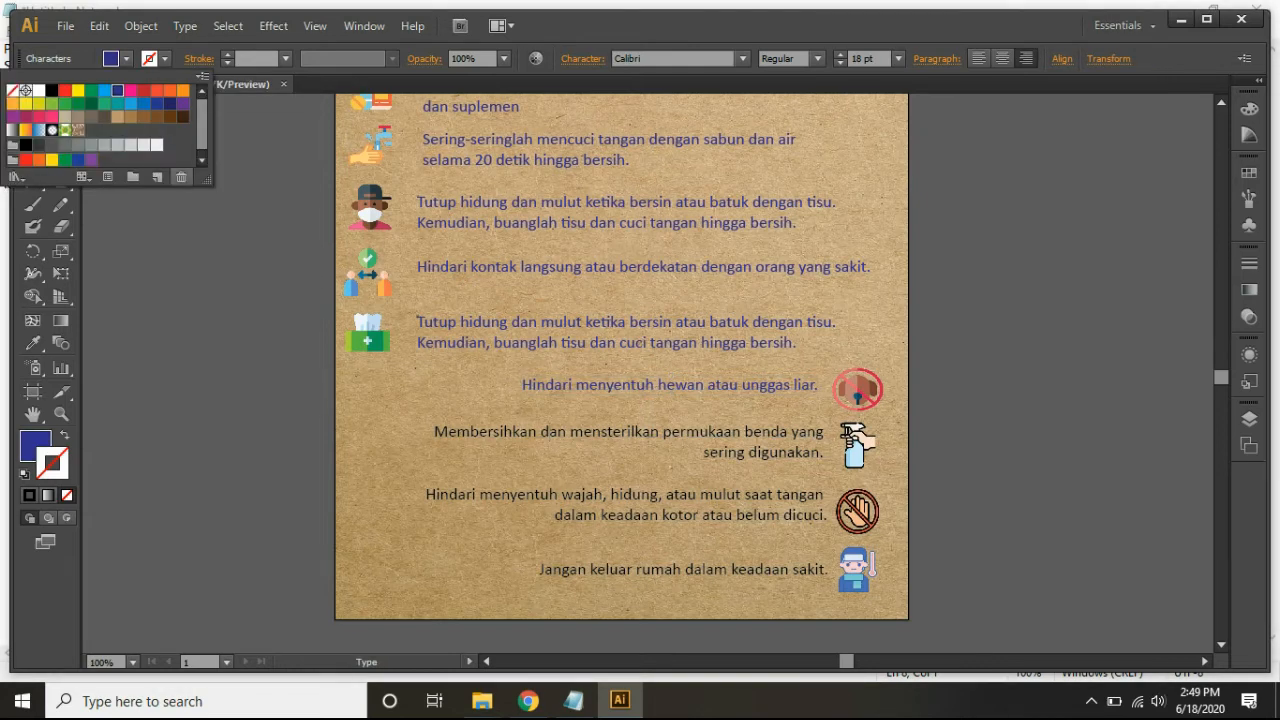
click(550, 432)
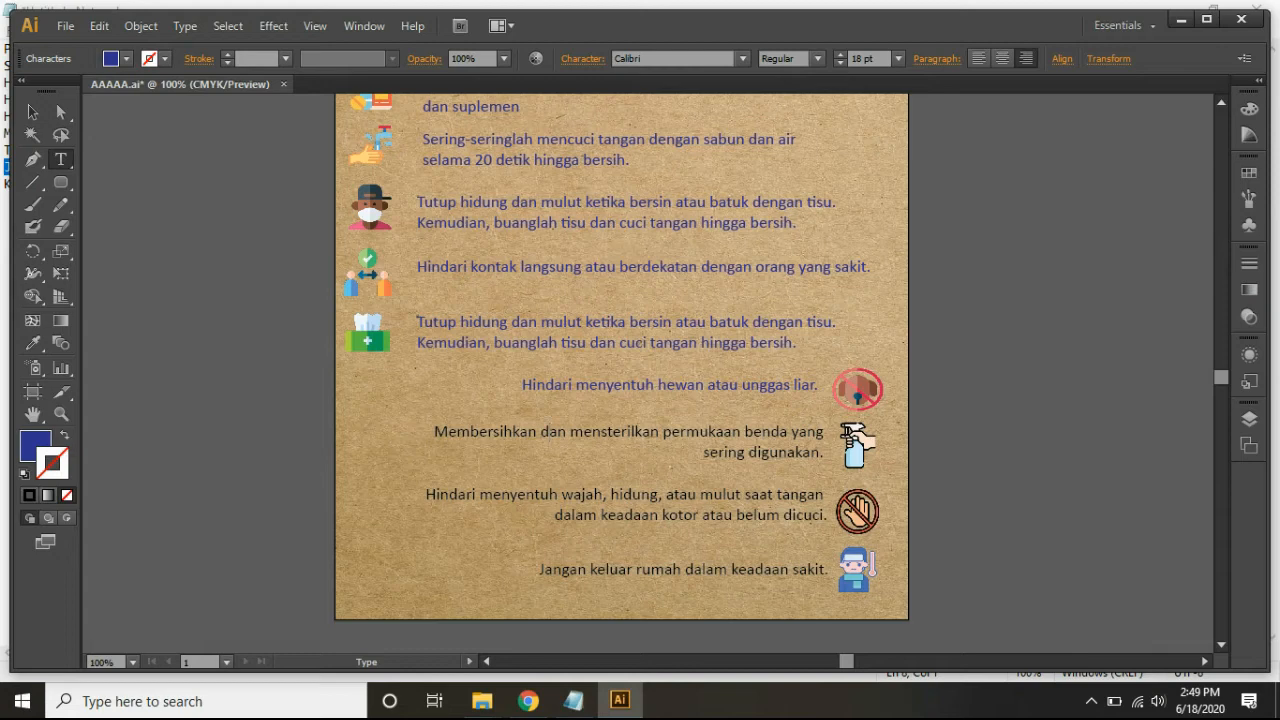
- Select the whole text object beside the spray icon and fill it with CMYK Blue
click(32, 112)
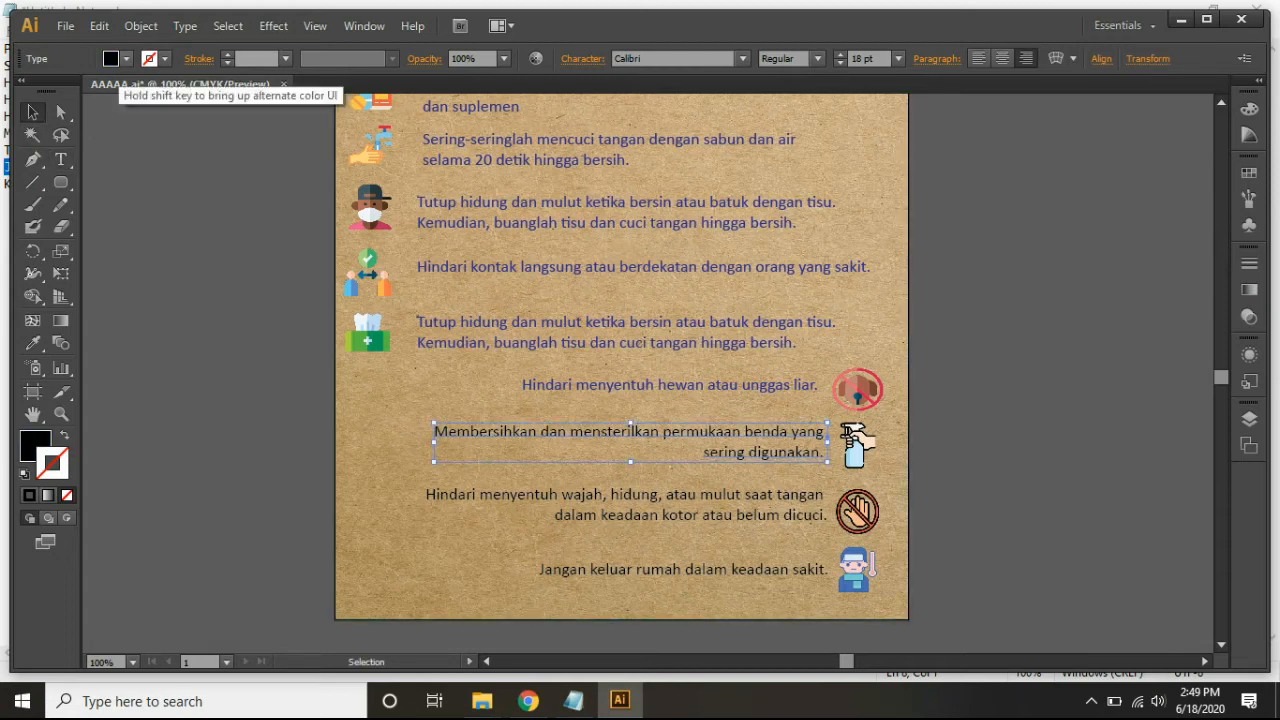
click(126, 58)
click(117, 90)
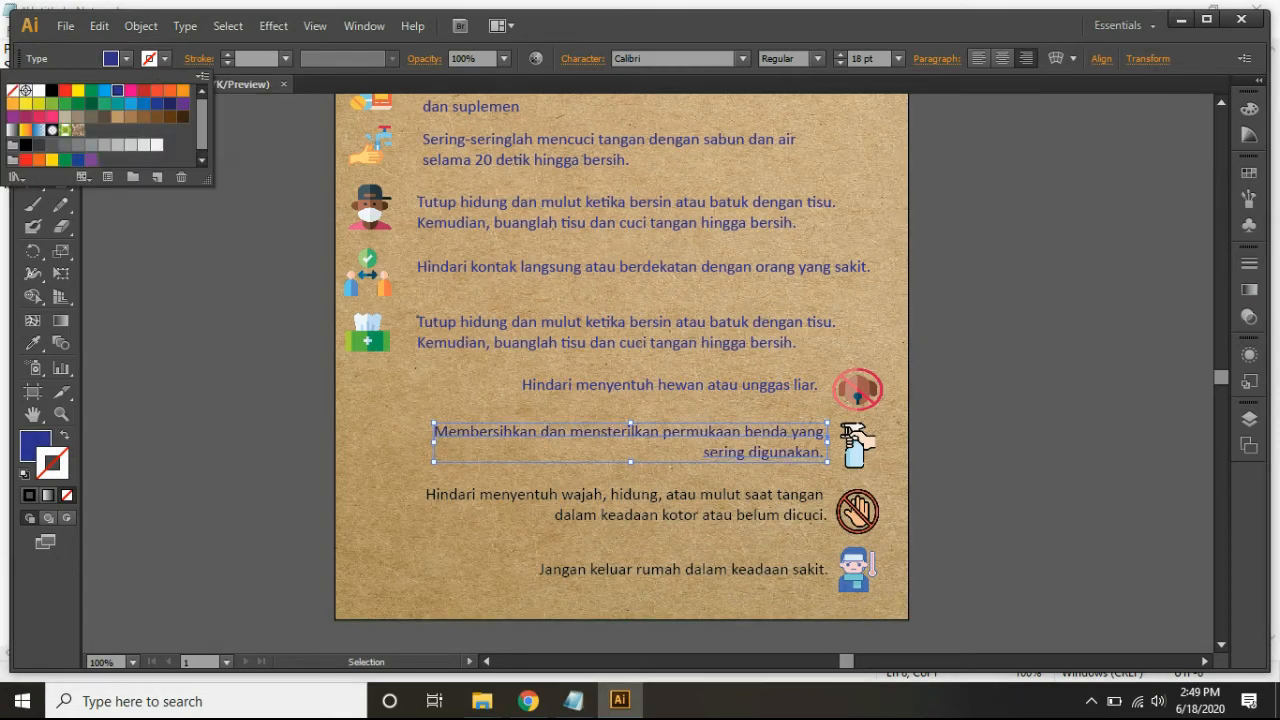
click(126, 58)
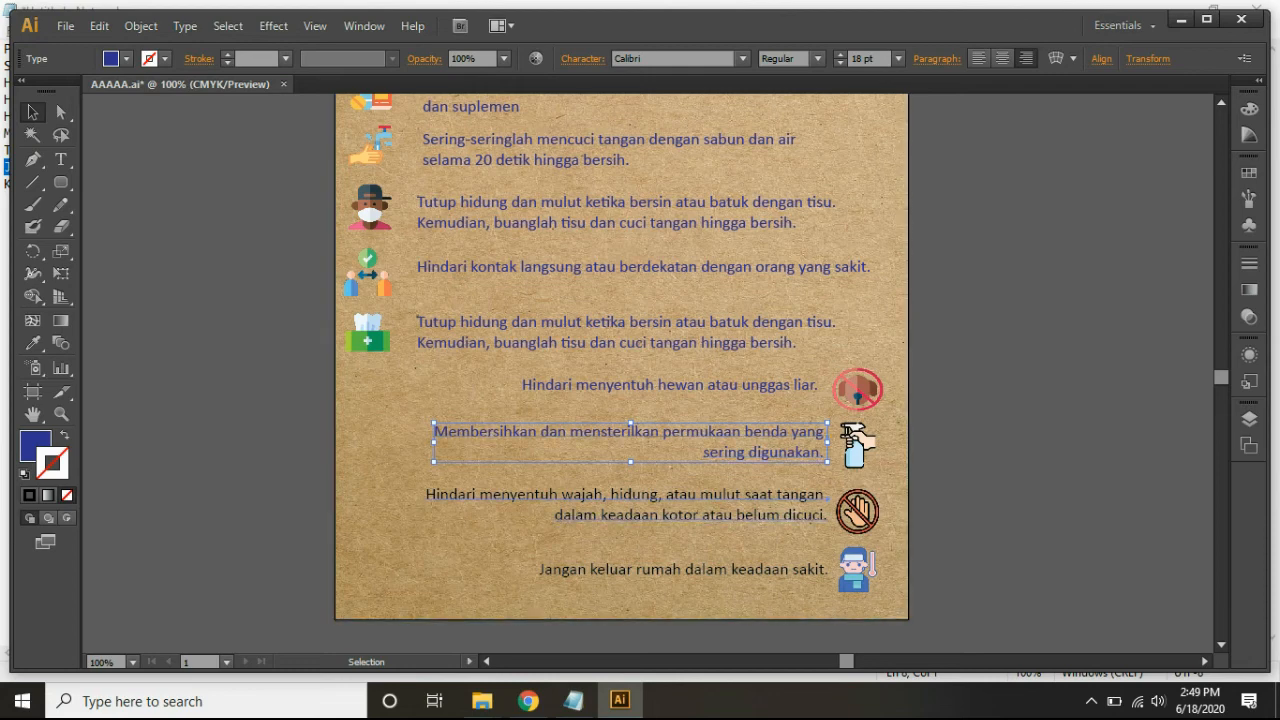
- Fill the two-line tip beside the prohibited-hand icon with CMYK Blue
click(690, 496)
click(126, 58)
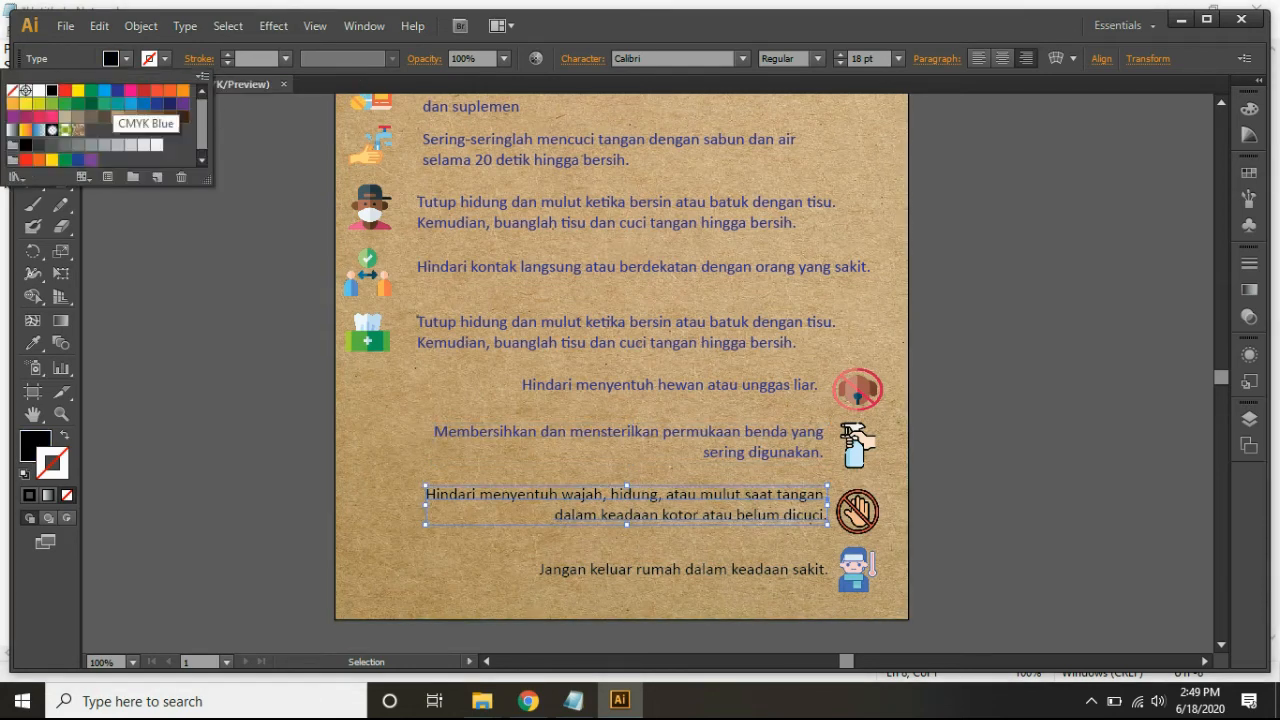
click(117, 90)
- Fill the "Jangan keluar rumah dalam keadaan sakit." tip beside the fever icon with CMYK Blue and deselect it
double_click(618, 569)
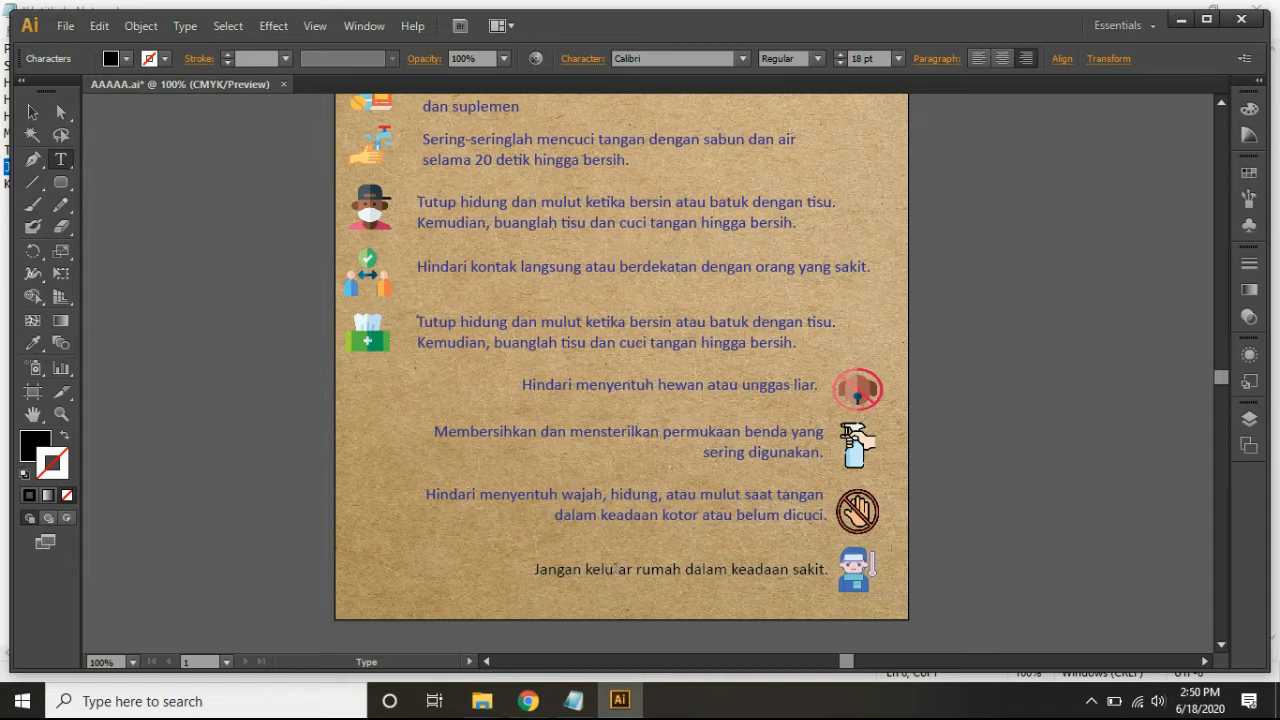
key(Escape)
click(535, 569)
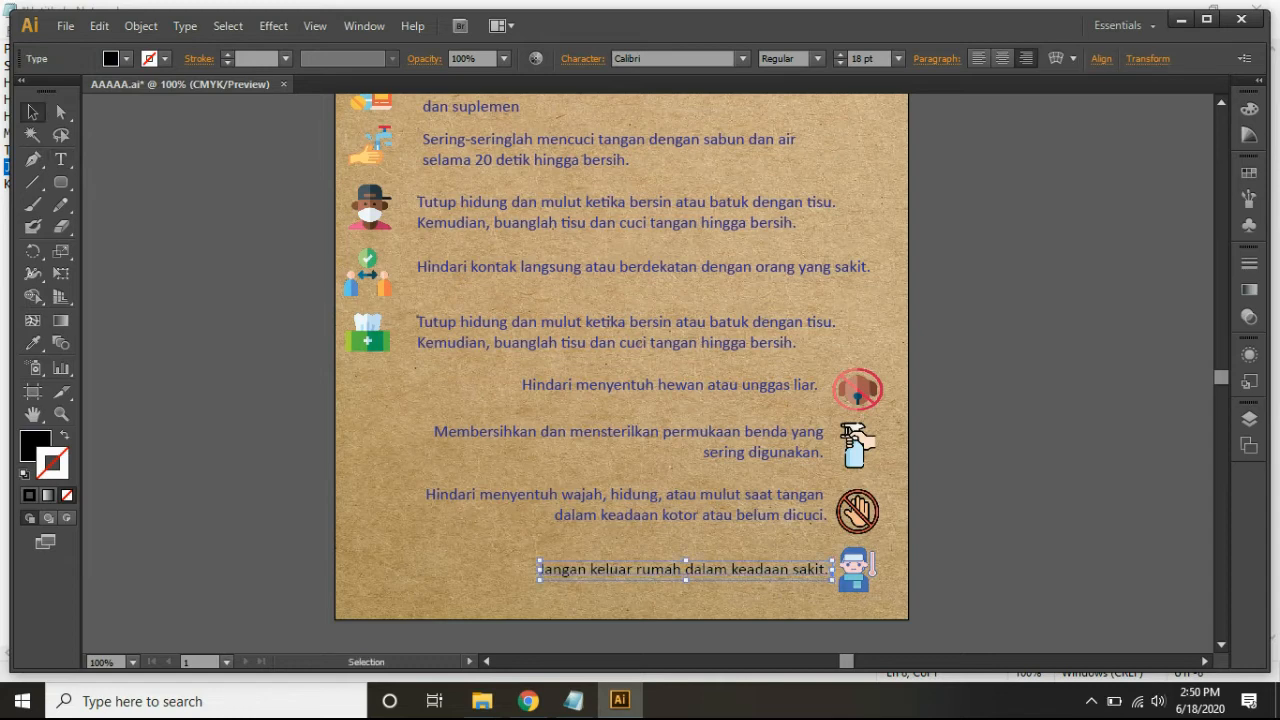
click(126, 58)
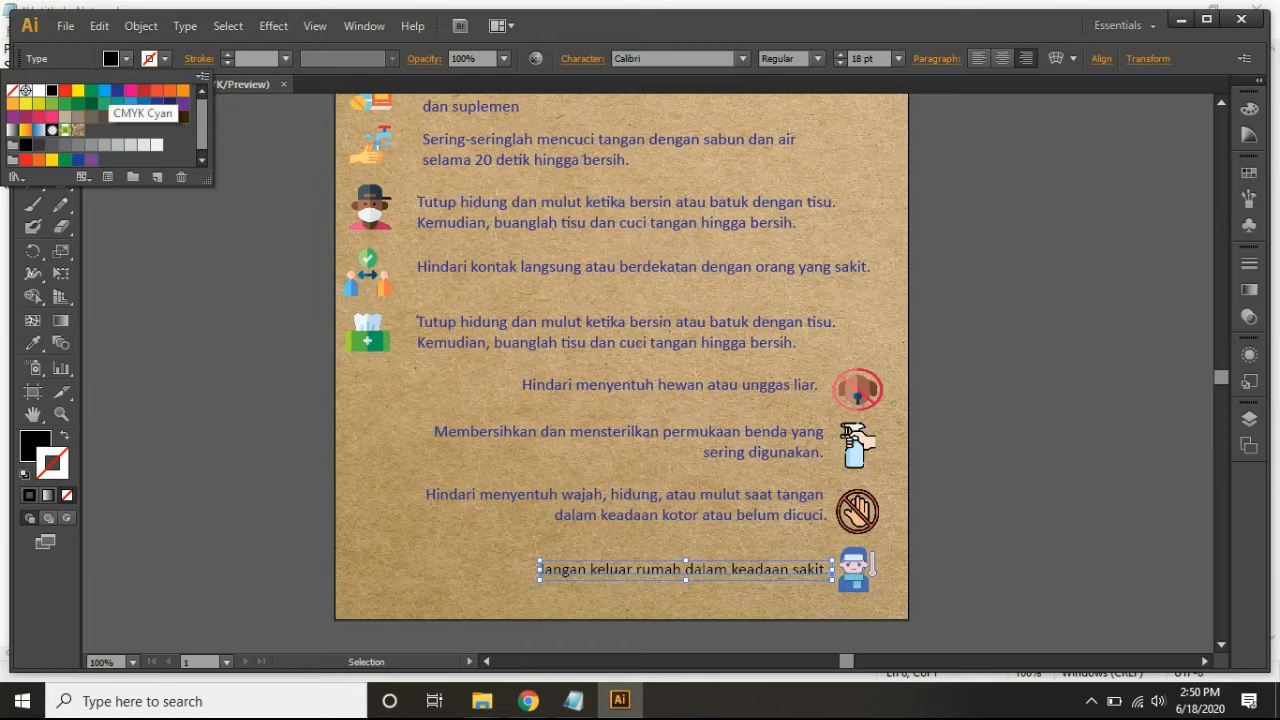
click(118, 91)
click(188, 248)
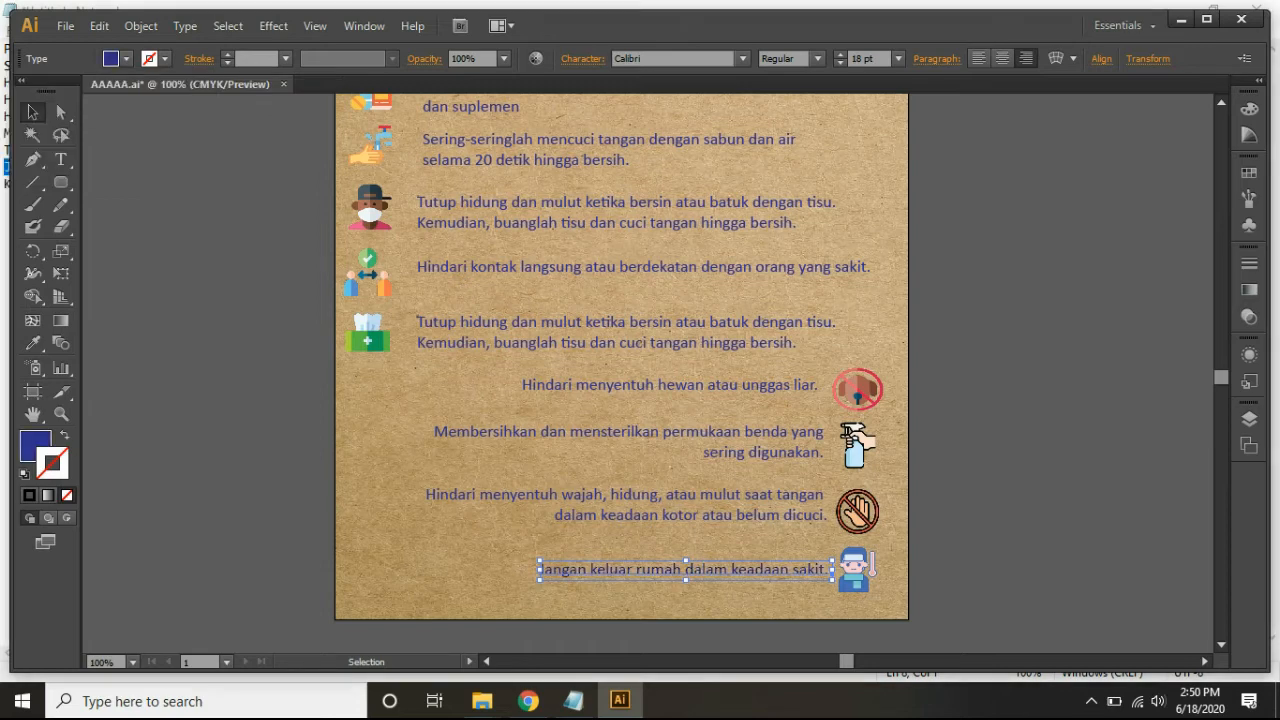
click(188, 248)
scroll(620, 380, up, 5)
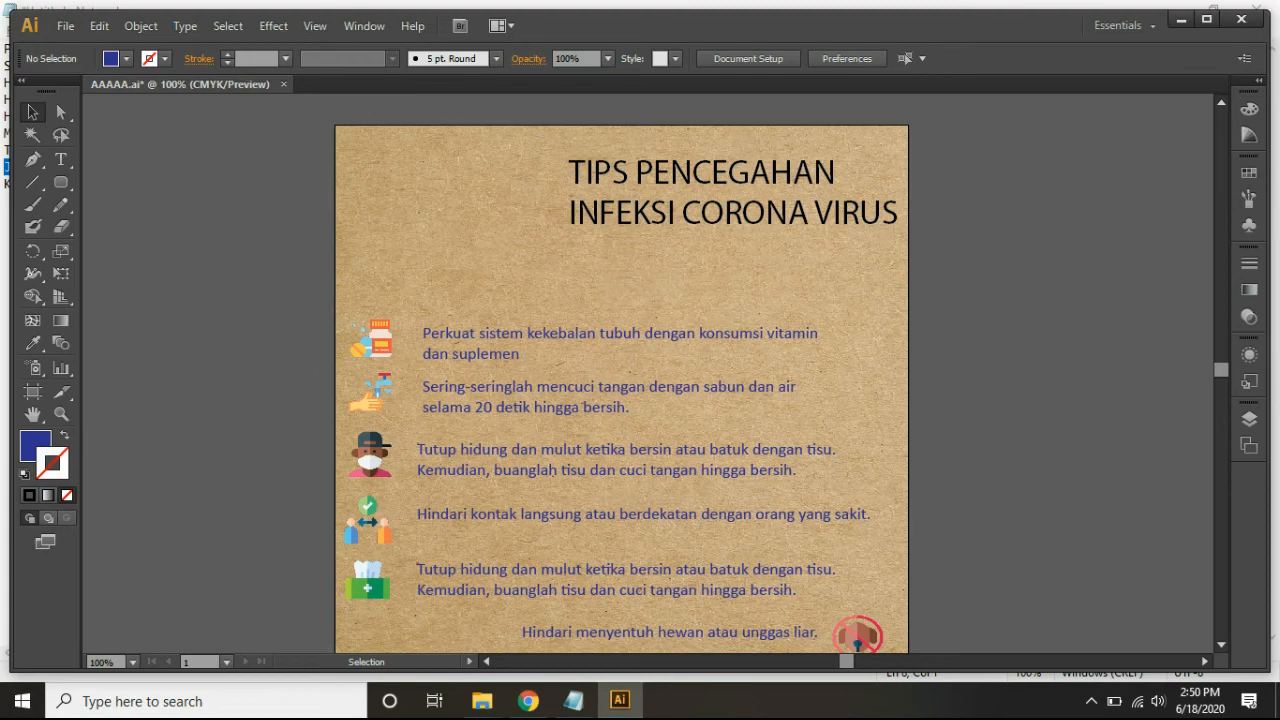
- Copy the logokkn image from the PNG folder and paste it into the poster, accepting the Fireworks data notice
mouse_move(482, 700)
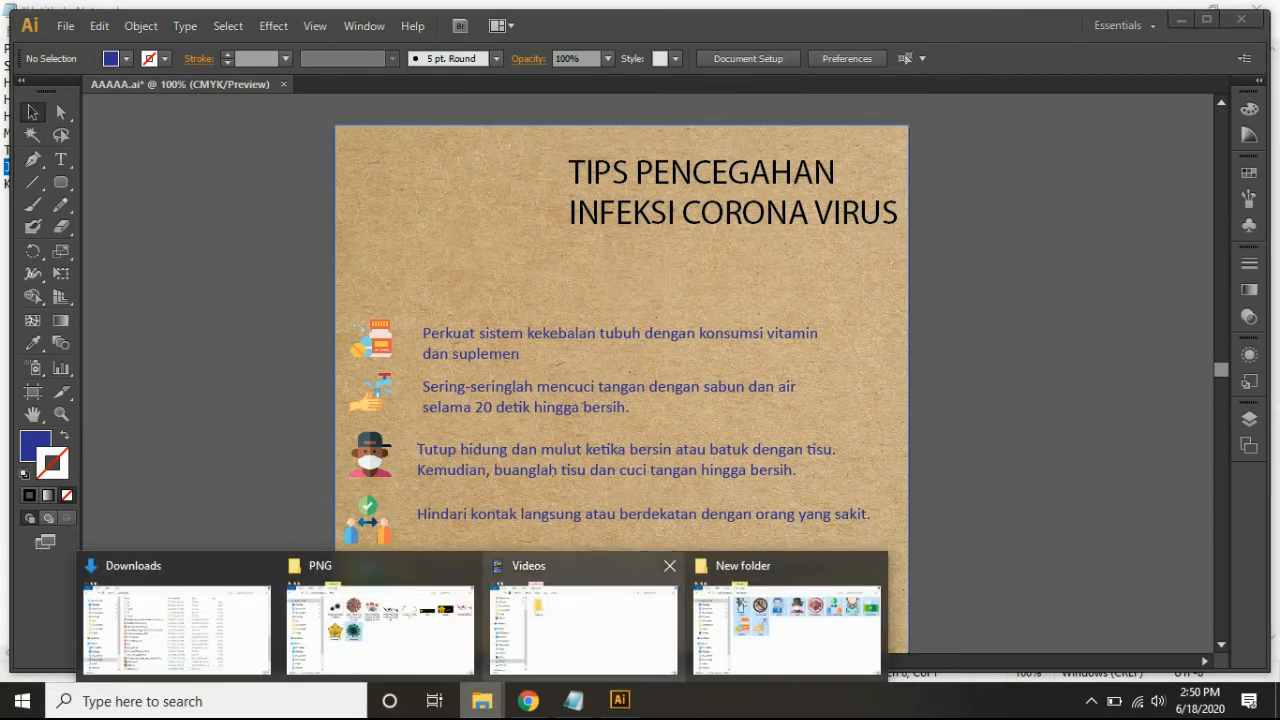
click(780, 622)
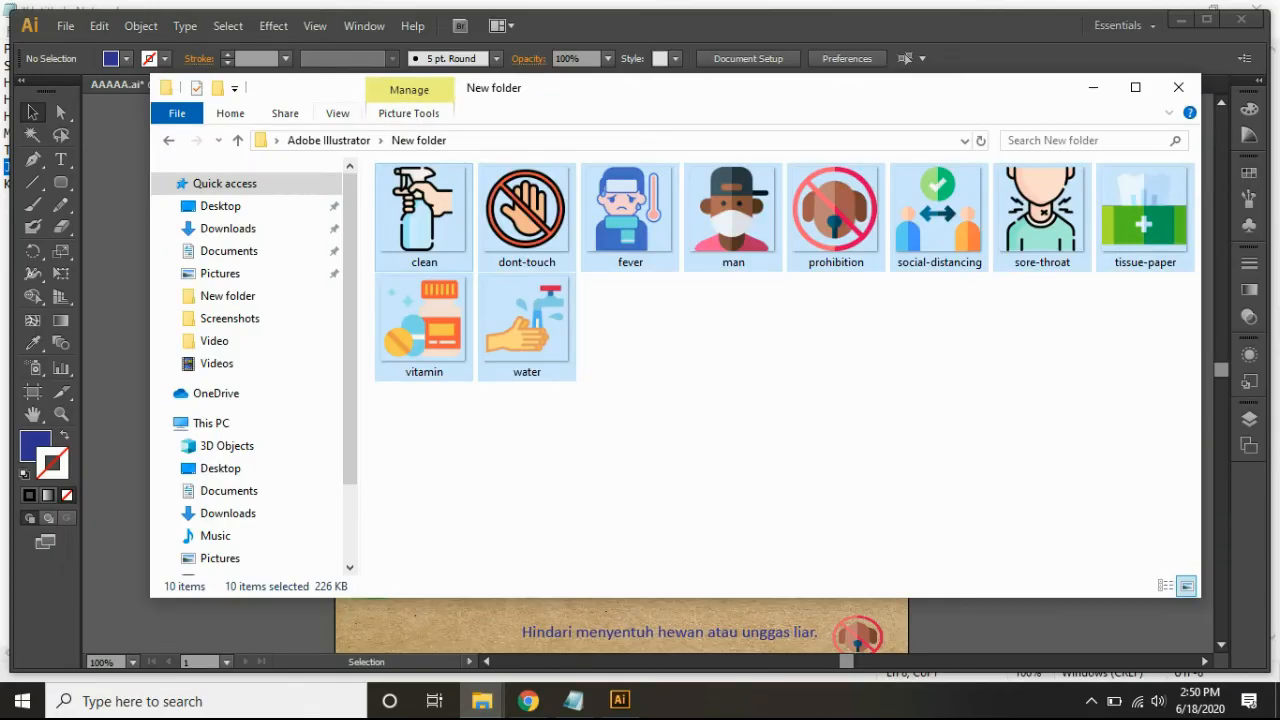
click(328, 140)
double_click(400, 292)
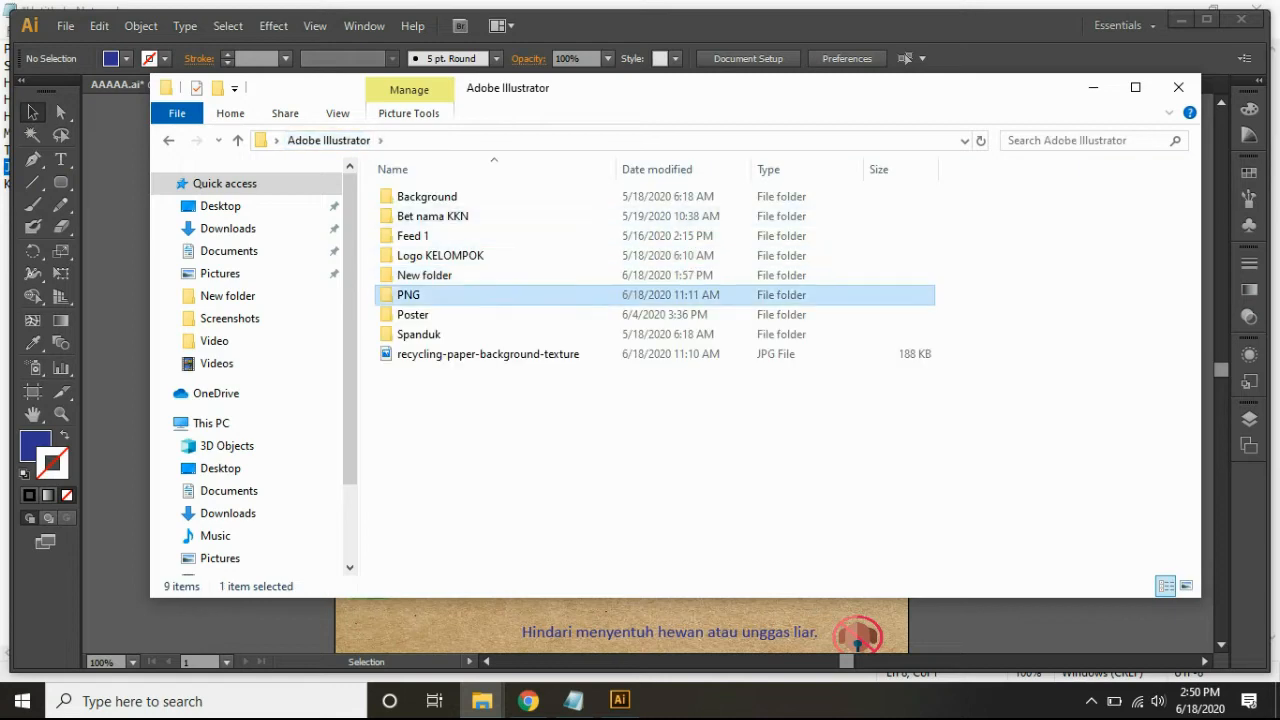
click(1041, 232)
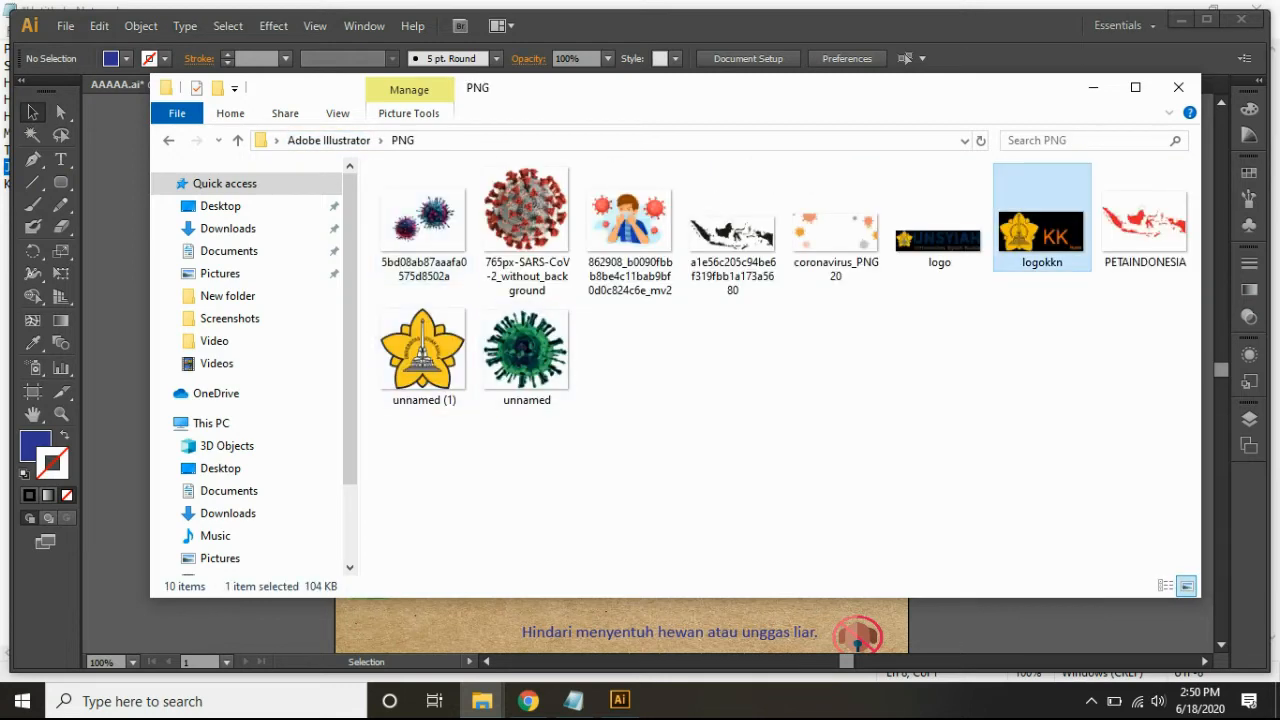
click(1093, 87)
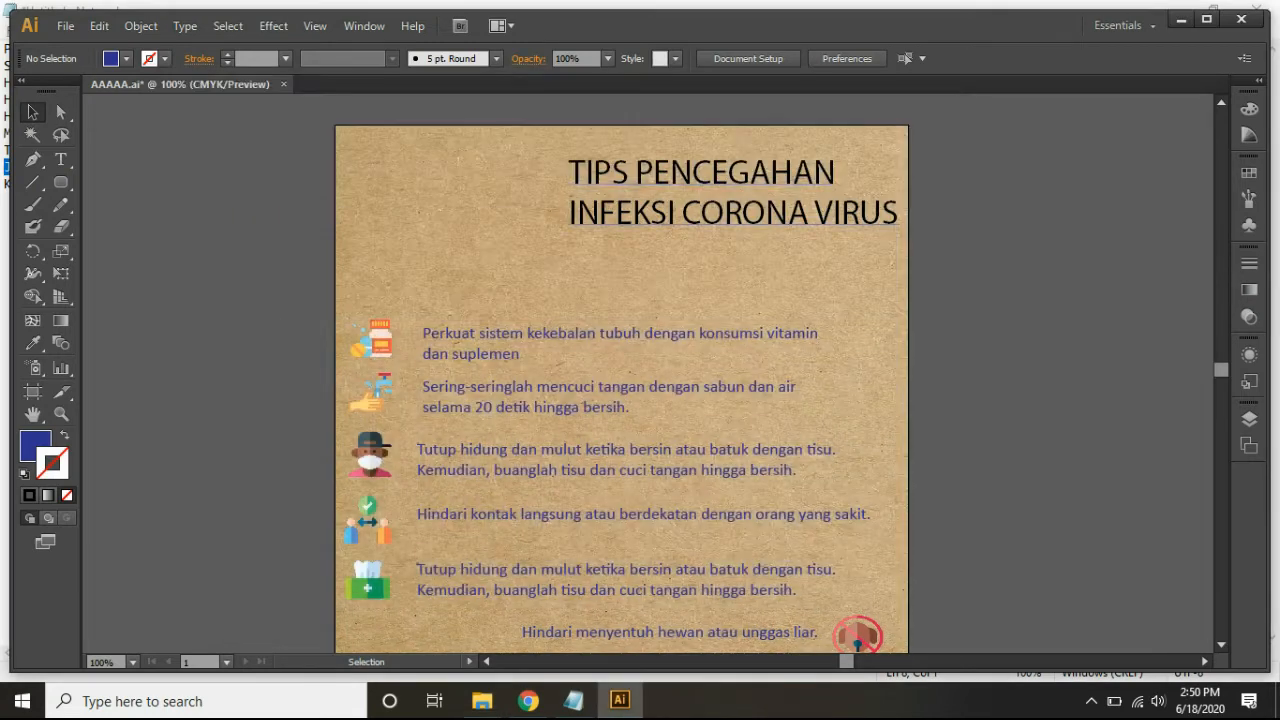
key(ctrl+v)
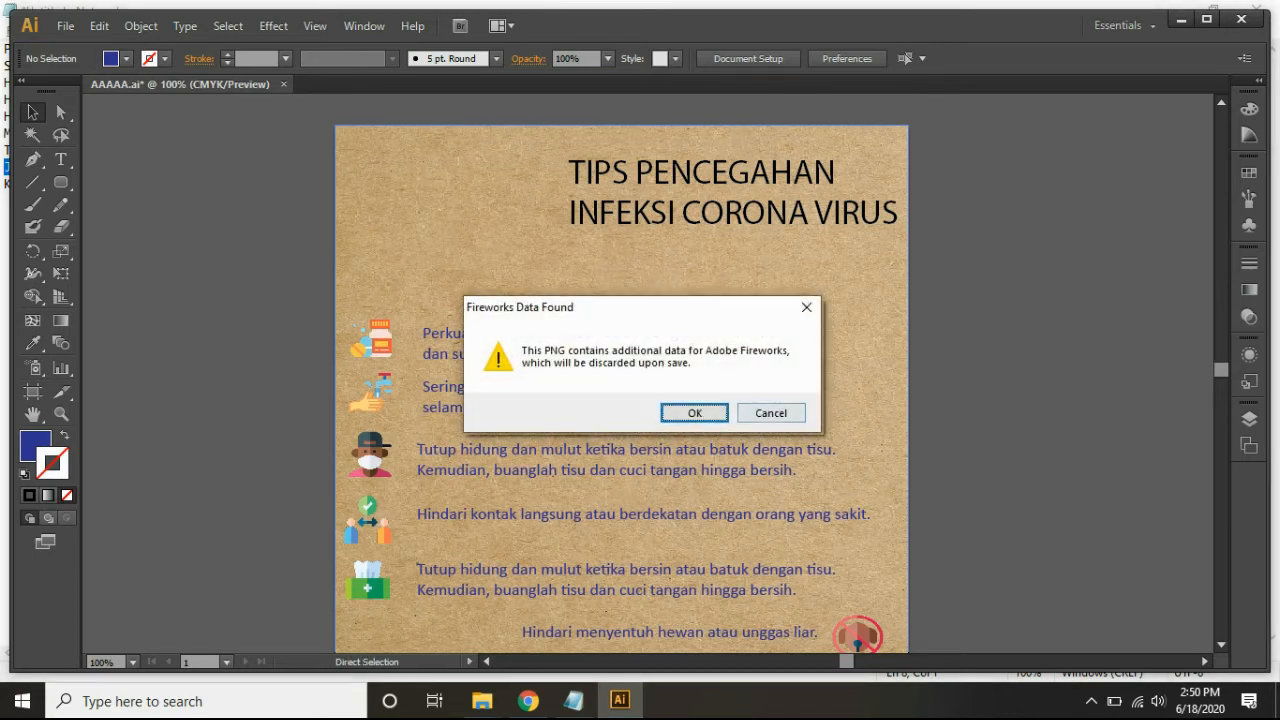
click(695, 413)
click(695, 413)
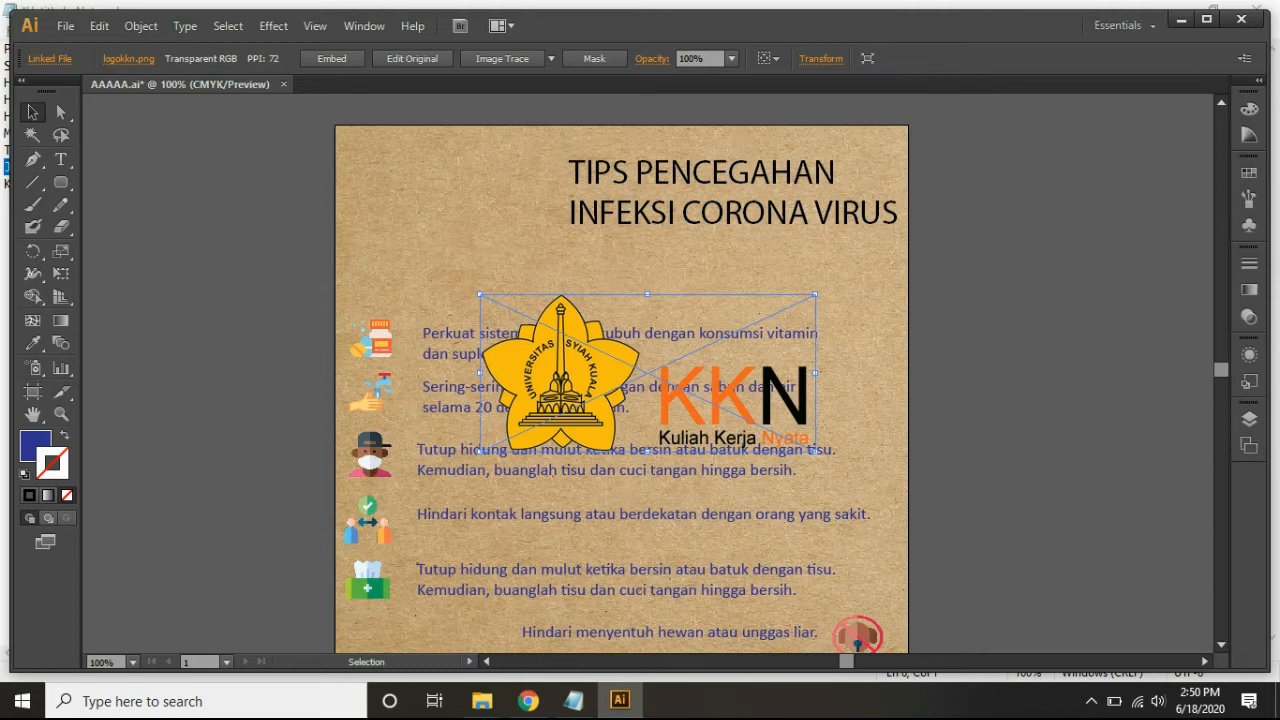
- Move the KKN logo to the poster's upper-left corner and shrink it to fit beside the title
drag(733, 383, 589, 221)
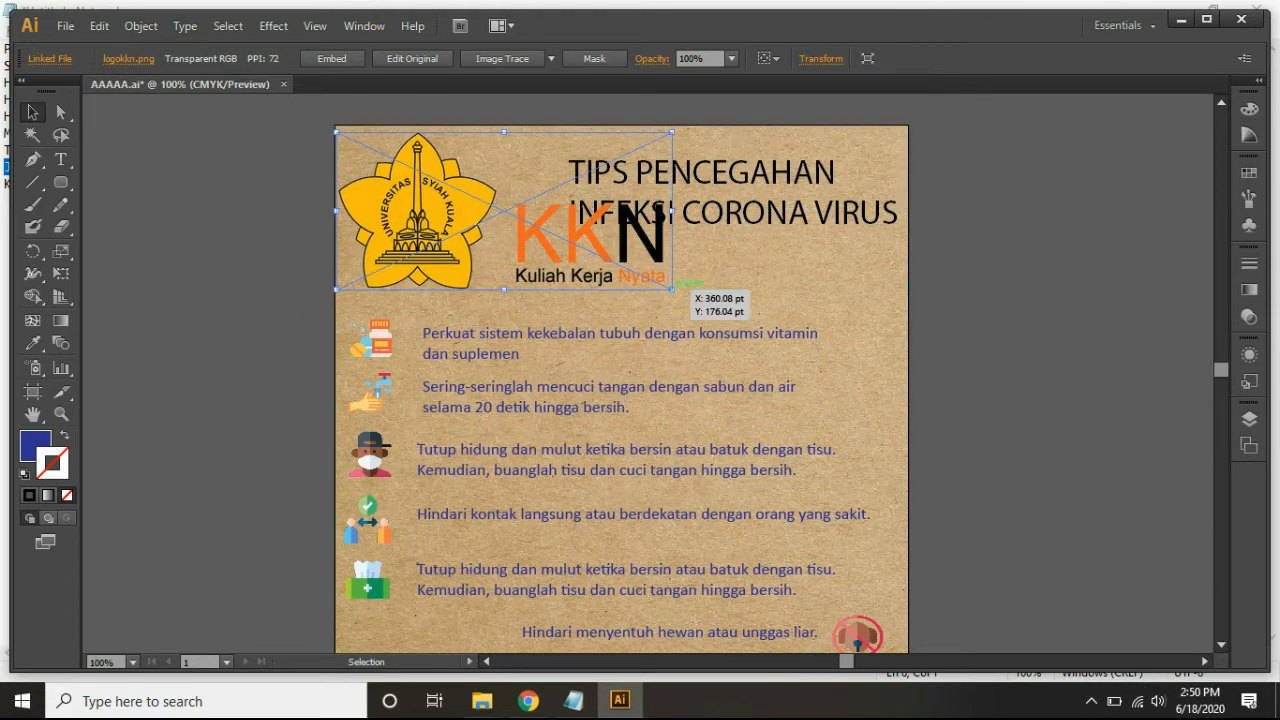
drag(671, 289, 486, 187)
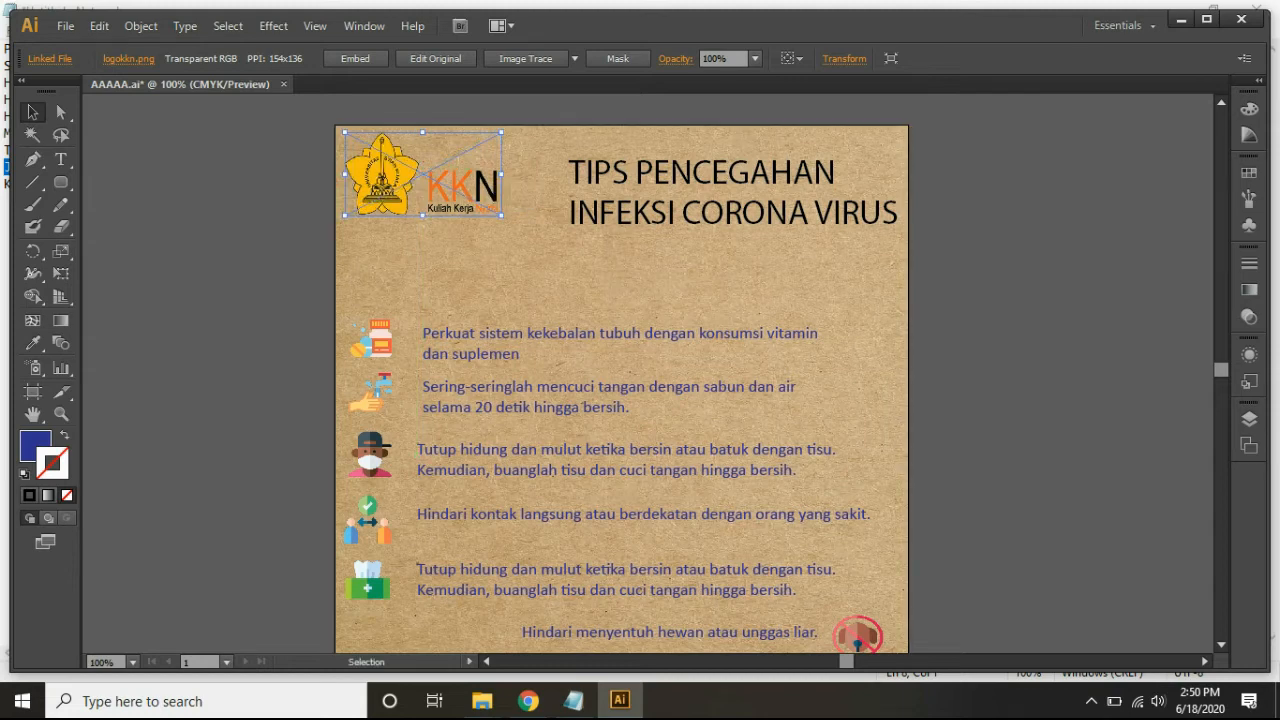
click(960, 380)
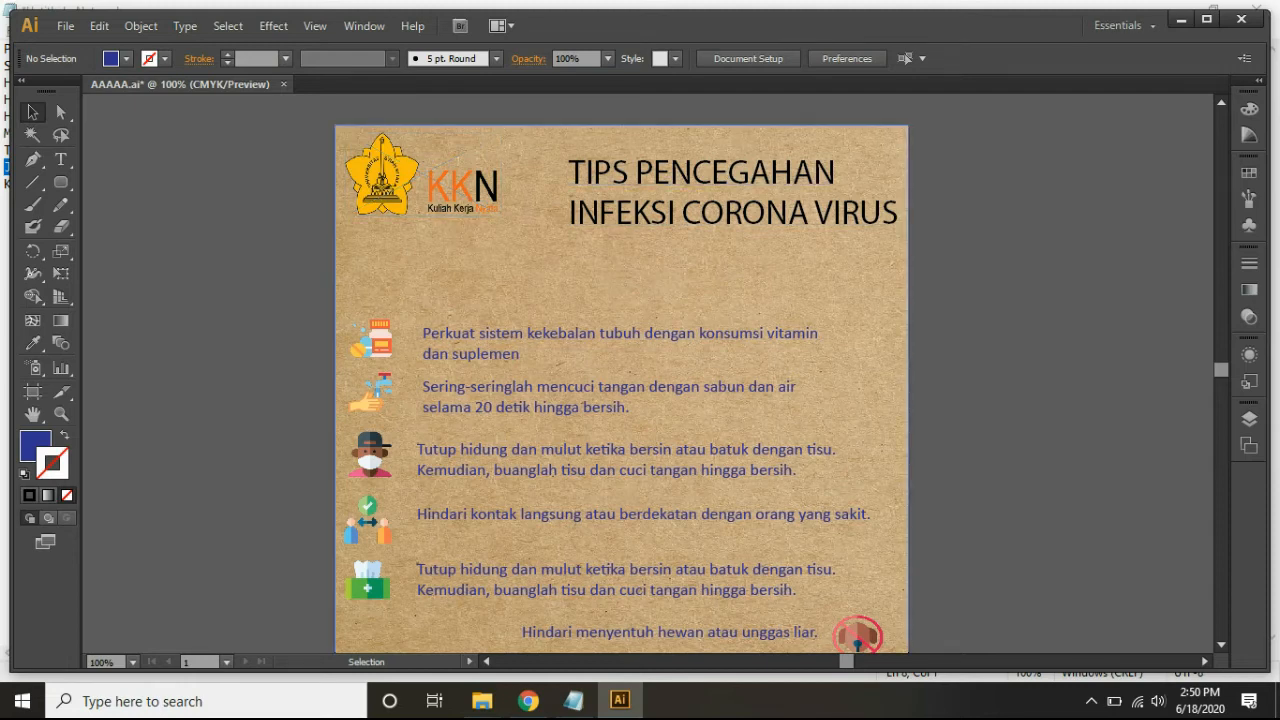
- Stretch the poster title vertically to about 42 pt, keeping its width, and deselect it
click(733, 250)
click(733, 212)
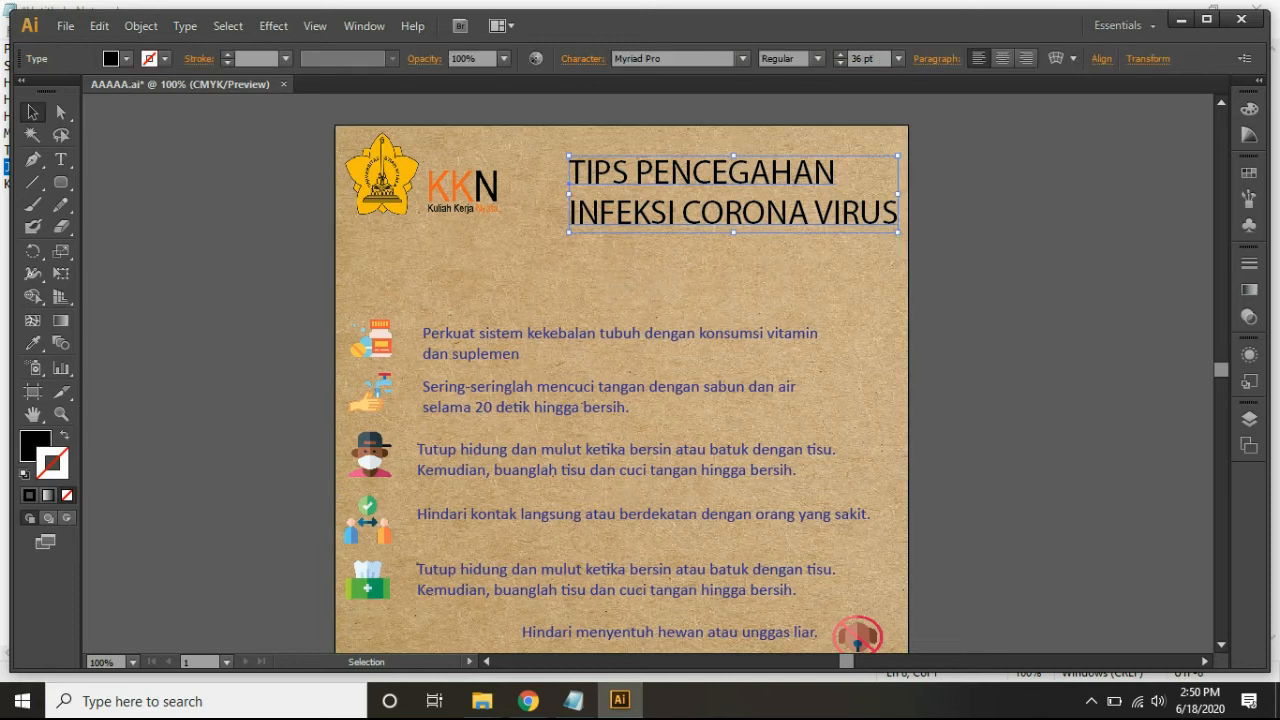
drag(733, 233, 734, 248)
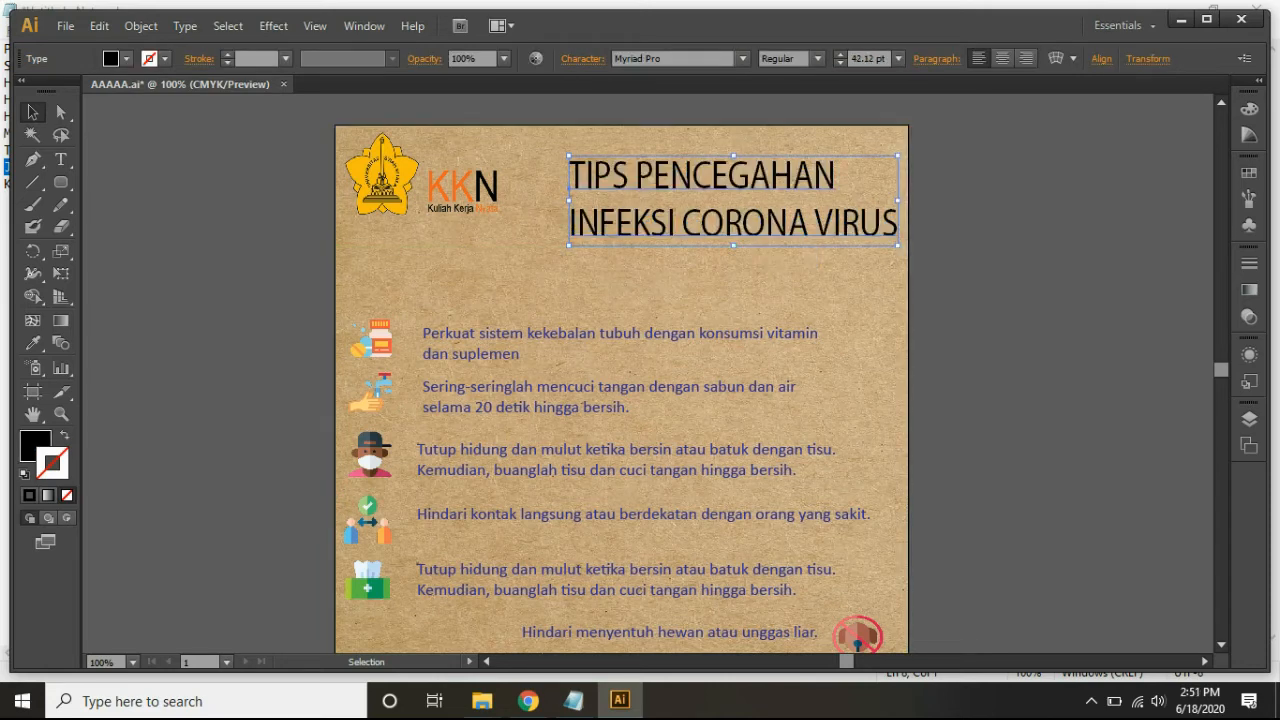
click(958, 265)
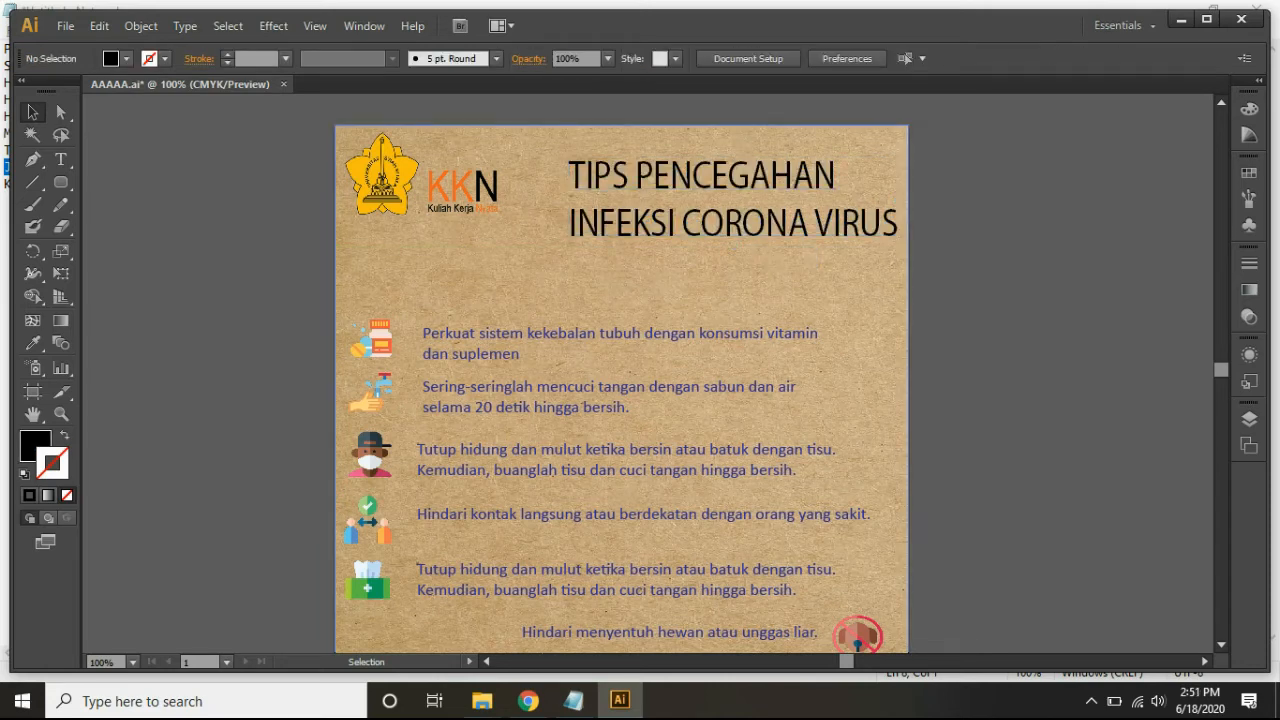
click(60, 159)
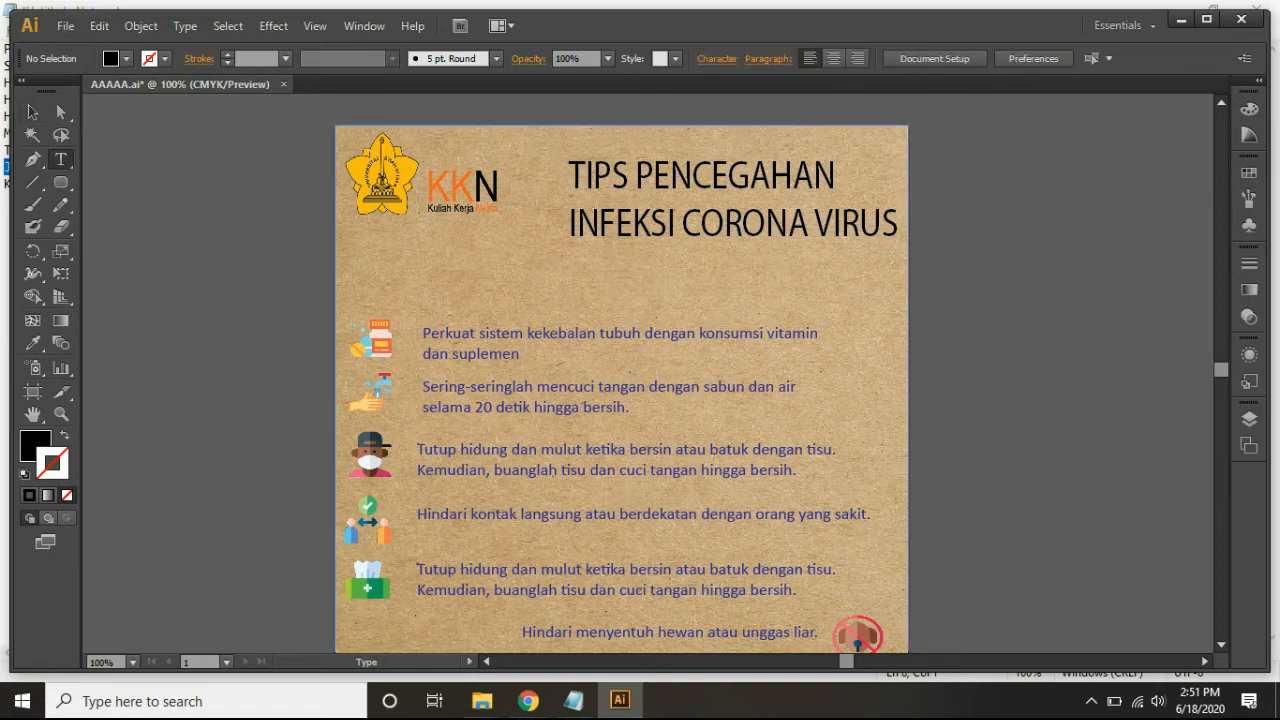
click(556, 261)
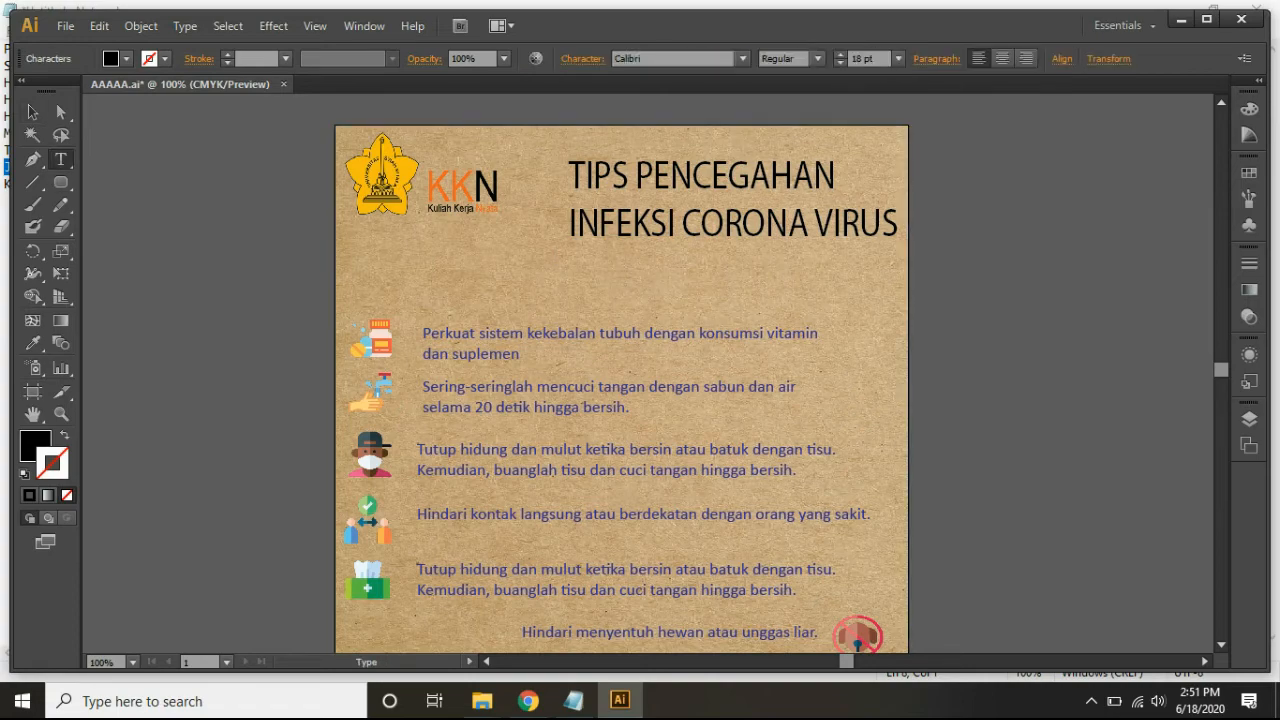
click(528, 700)
scroll(640, 400, up, 20)
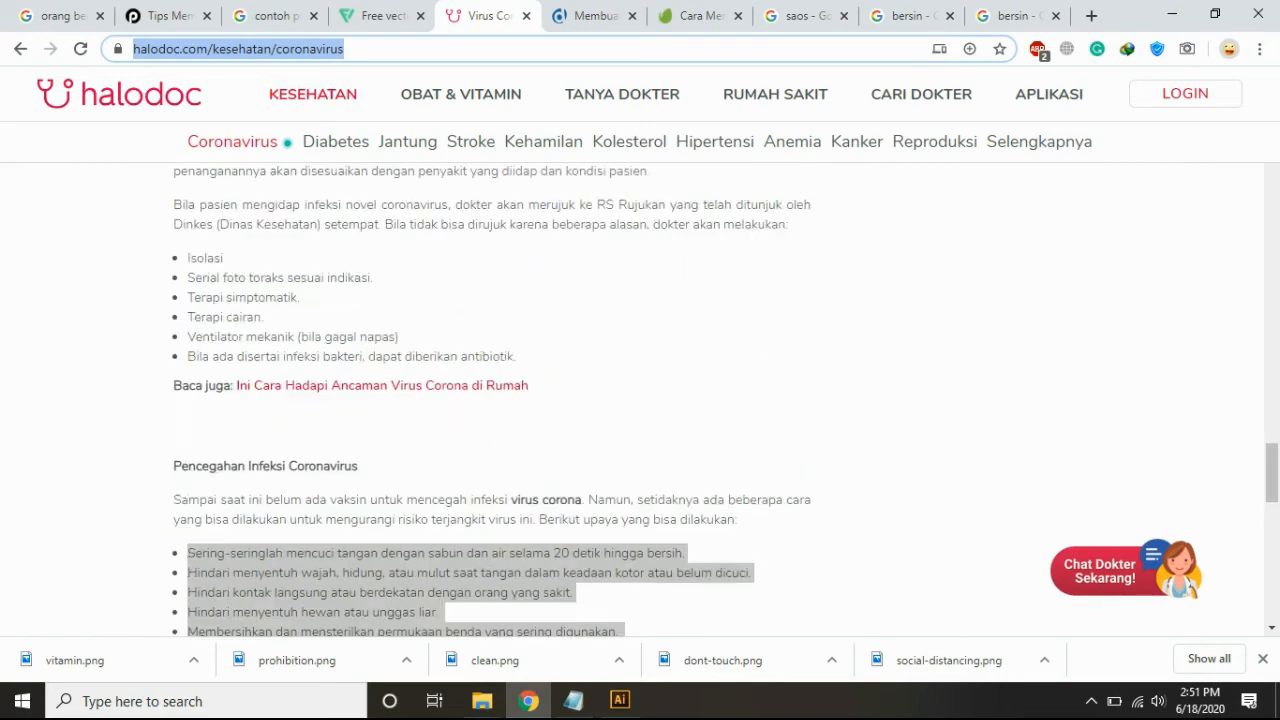
scroll(640, 400, up, 10)
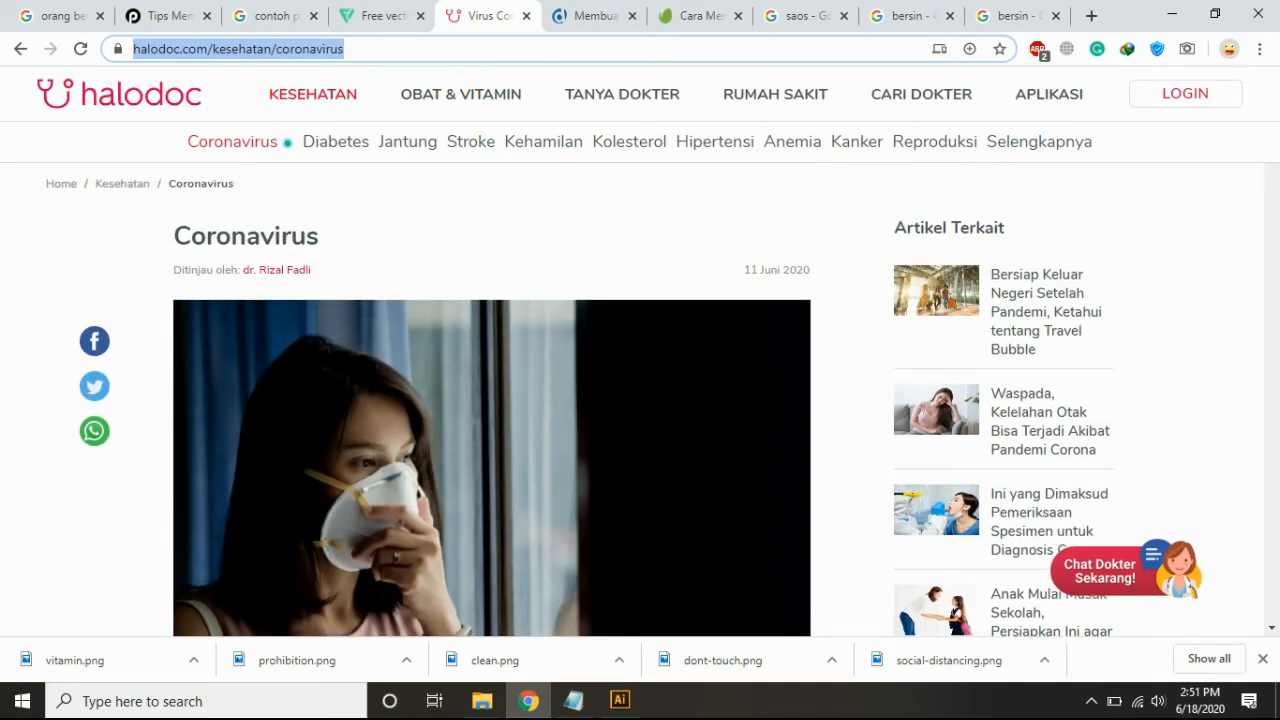
key(alt+Tab)
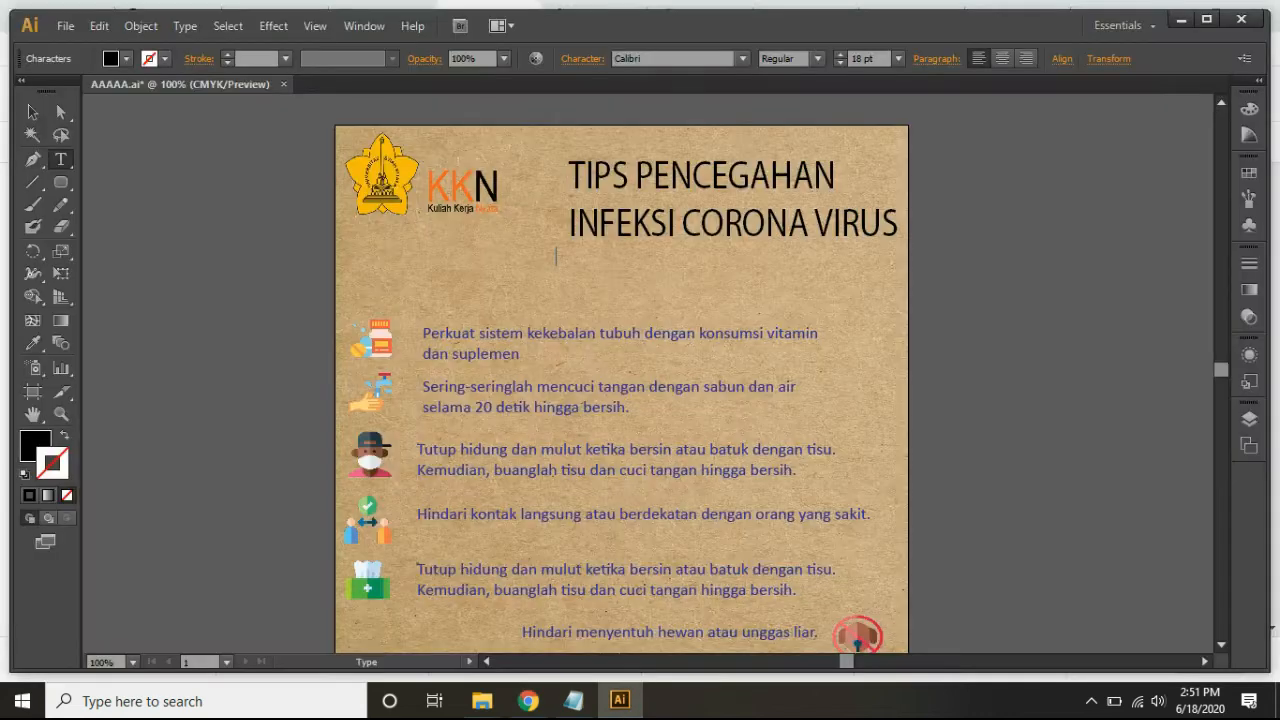
text(Sumber : dr.rizal fadli -)
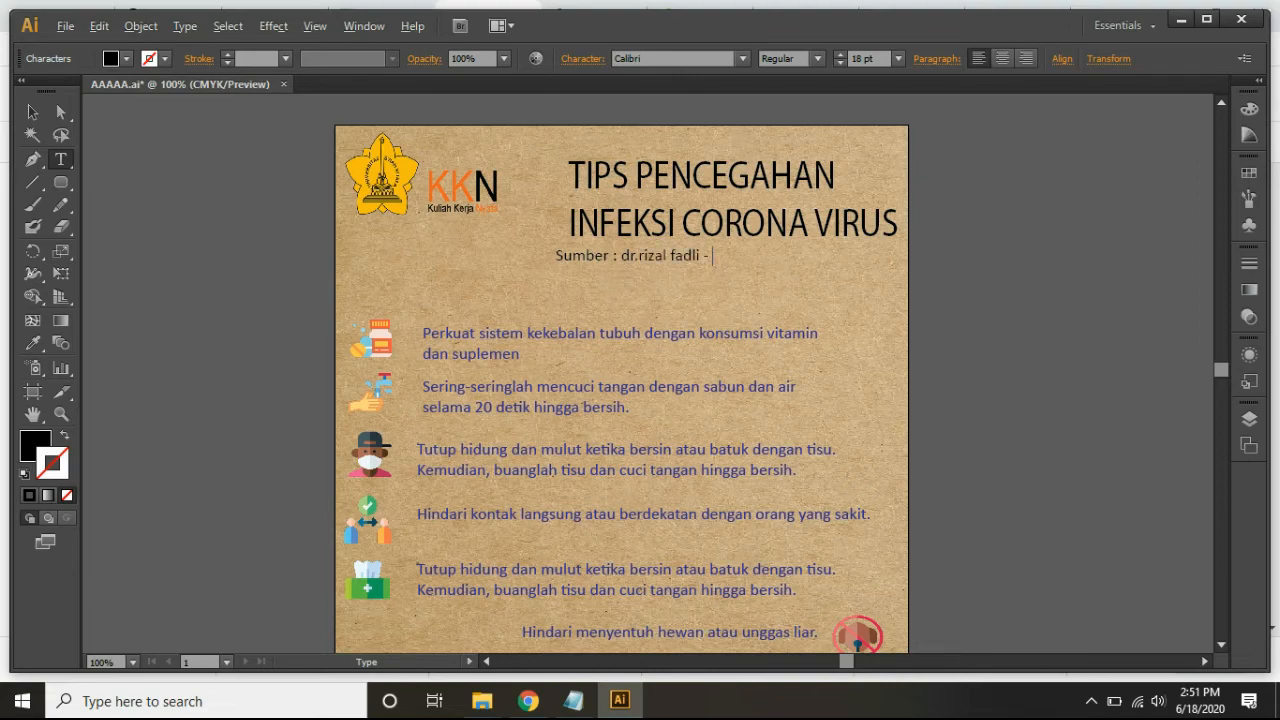
key(alt+Tab)
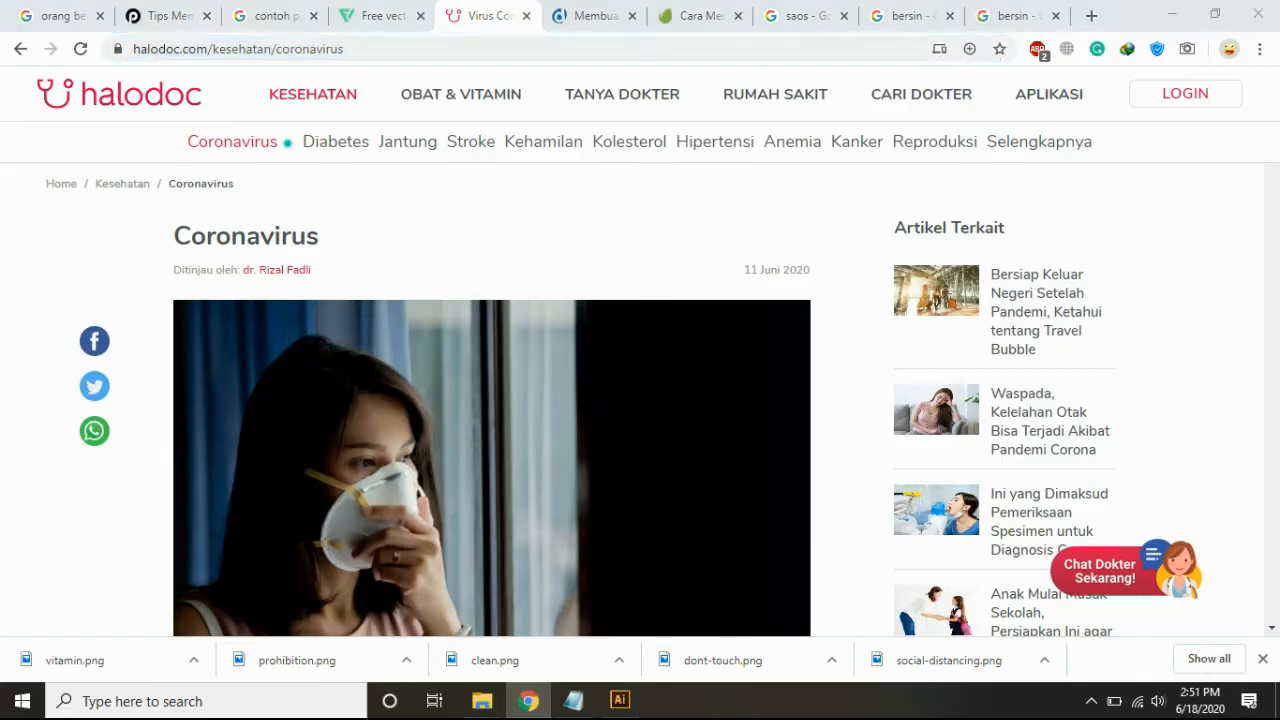
key(alt+Tab)
text(https://www.halodoc.com/kesehatan/coronavirus)
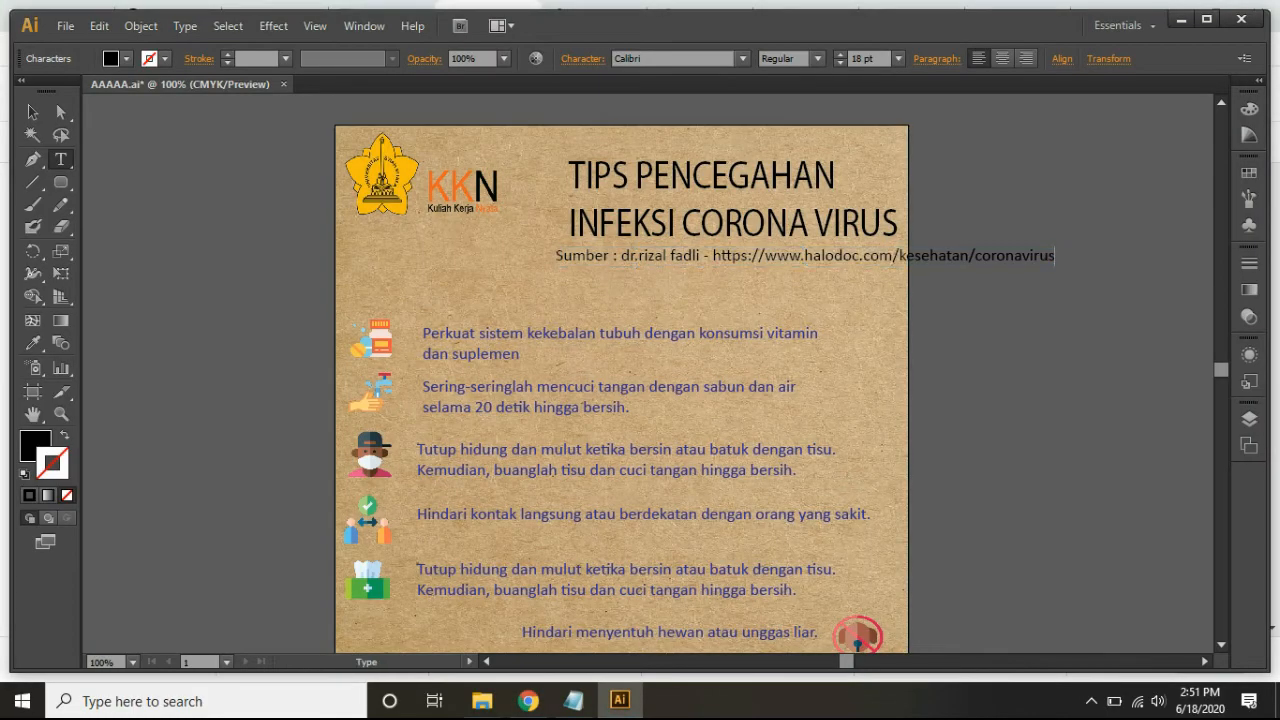
- Narrow the source line to fit inside the poster's right edge, widen it leftward, and shift it slightly down from the title
click(32, 112)
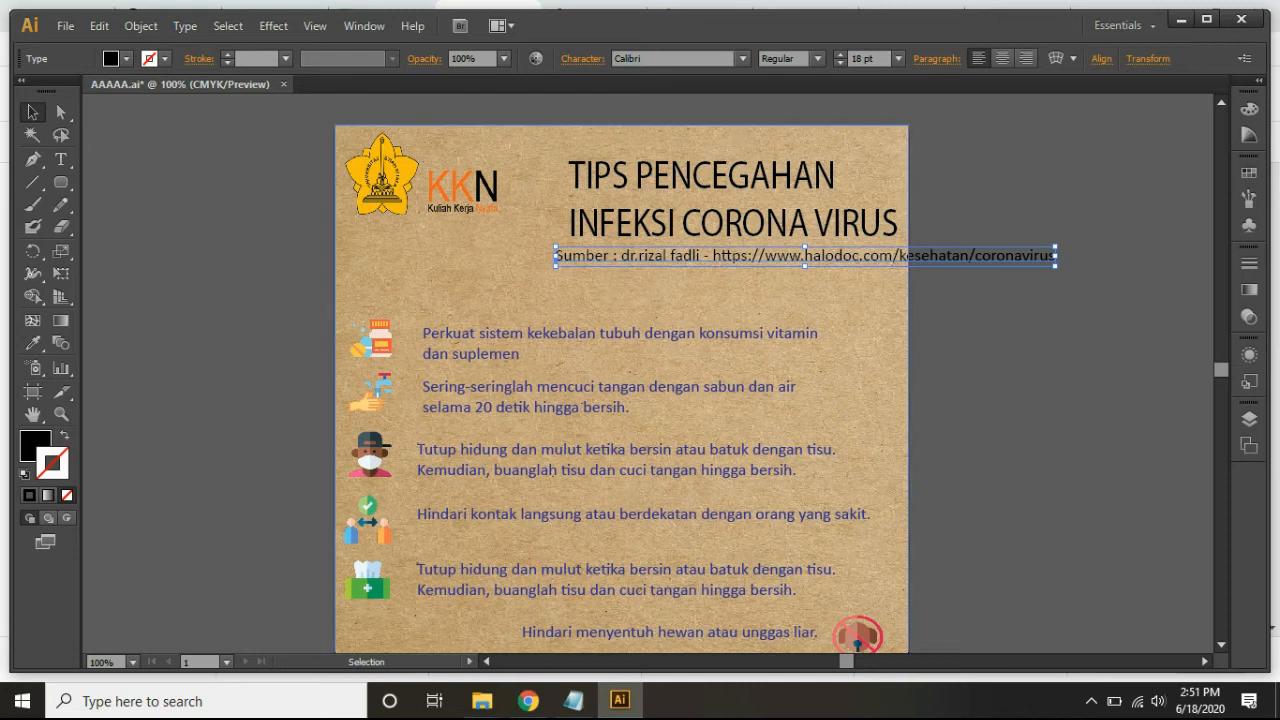
drag(1056, 255, 905, 255)
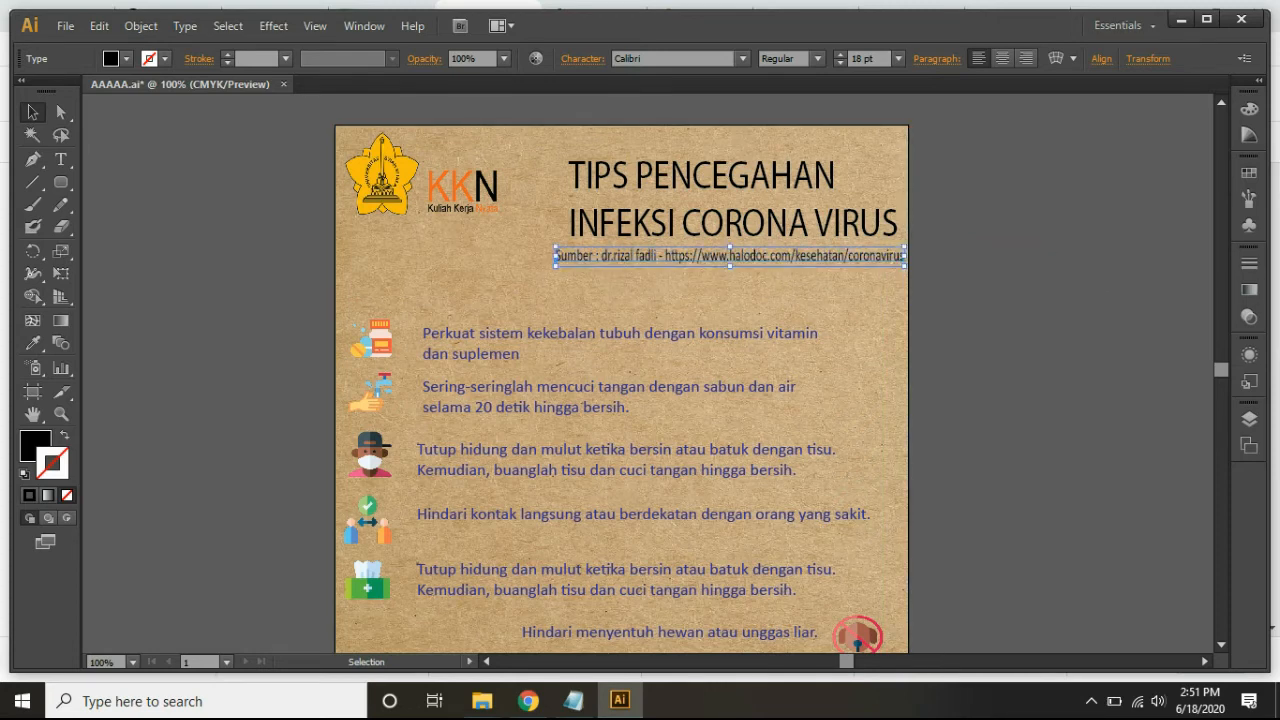
drag(556, 256, 495, 256)
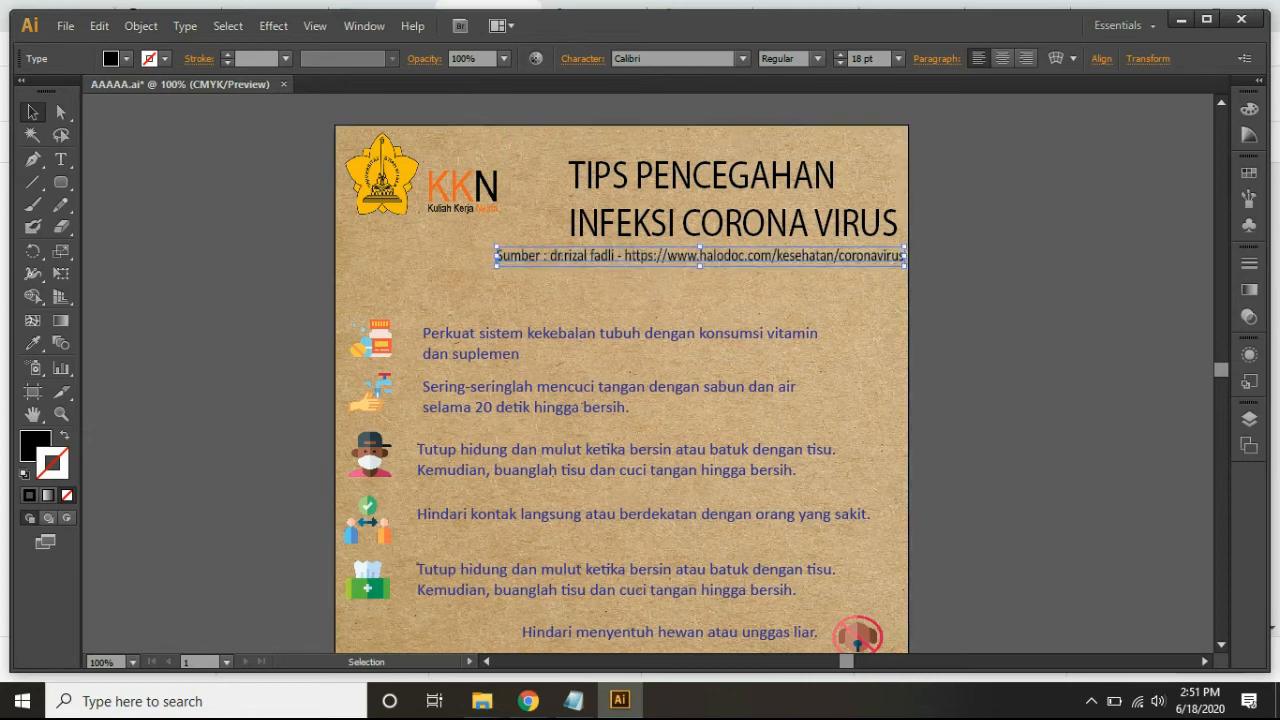
scroll(621, 373, up, 5)
scroll(621, 373, down, 6)
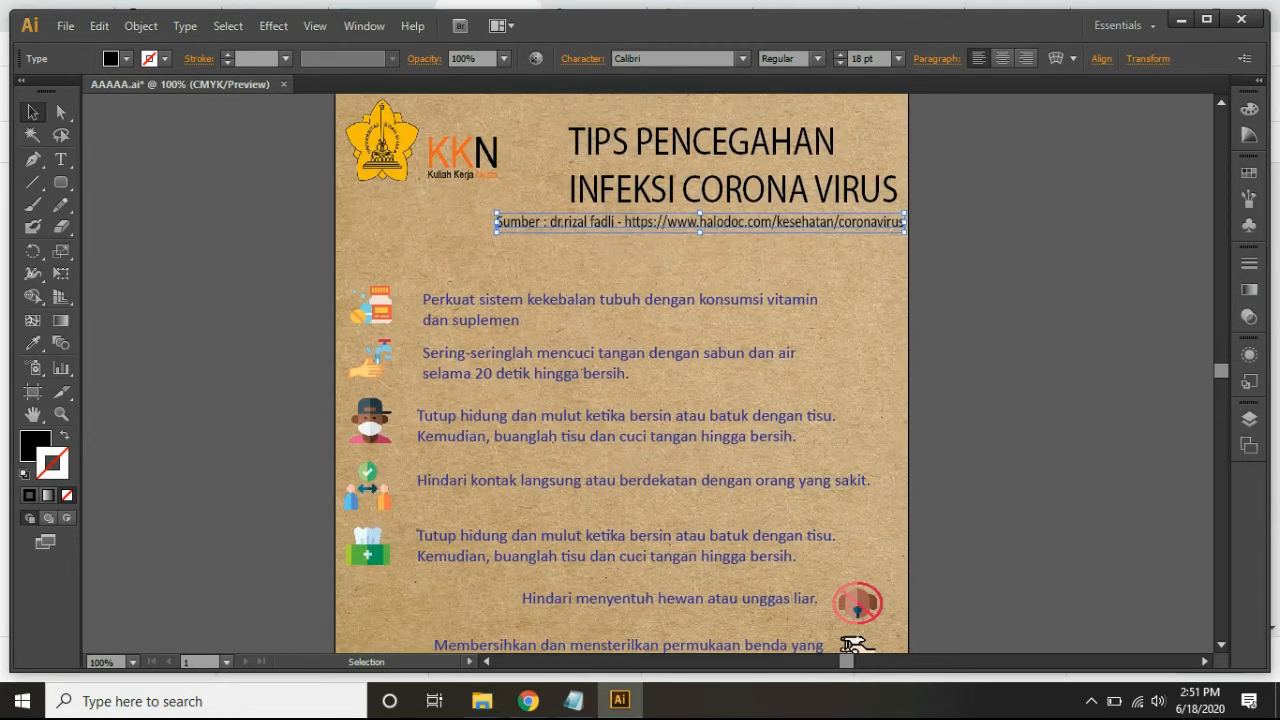
click(985, 240)
scroll(757, 240, down, 1)
drag(757, 177, 757, 185)
click(985, 240)
scroll(985, 240, up, 3)
scroll(985, 240, down, 1)
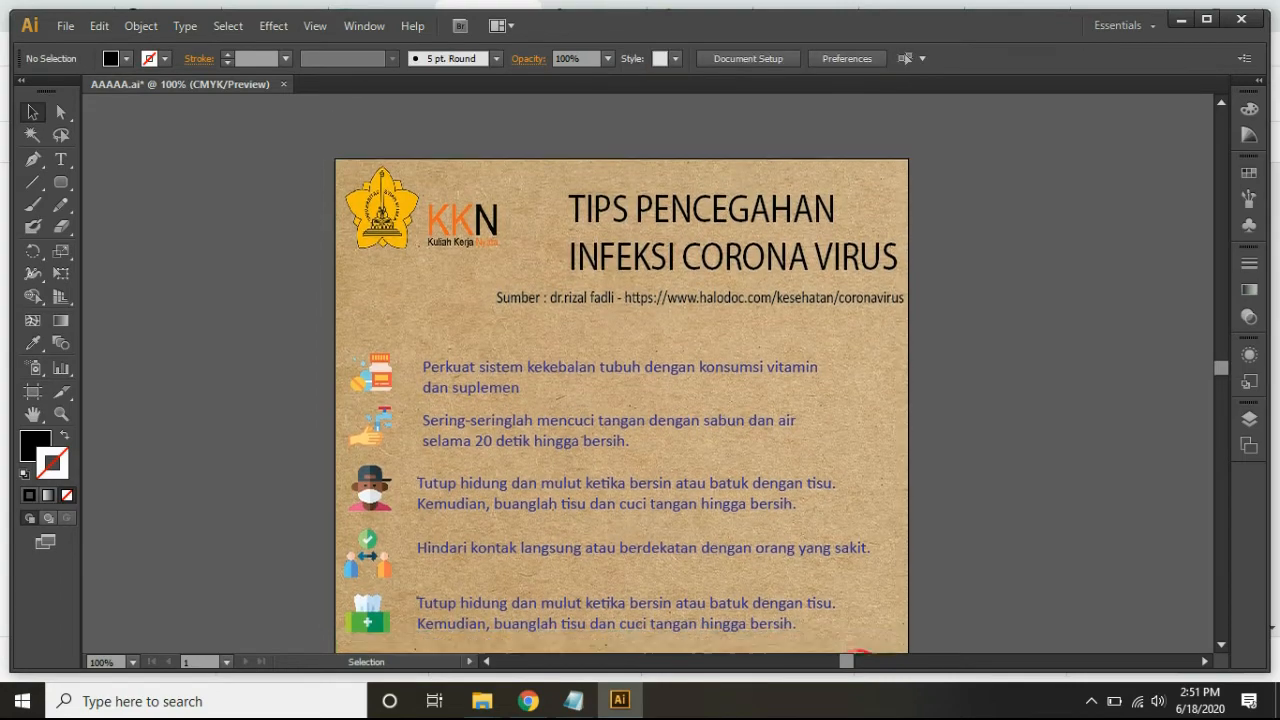
- Add the text "KELOMPOK 439 - KKN TEMATIK COVID 19" near the poster's lower-left corner
key(t)
scroll(621, 400, down, 7)
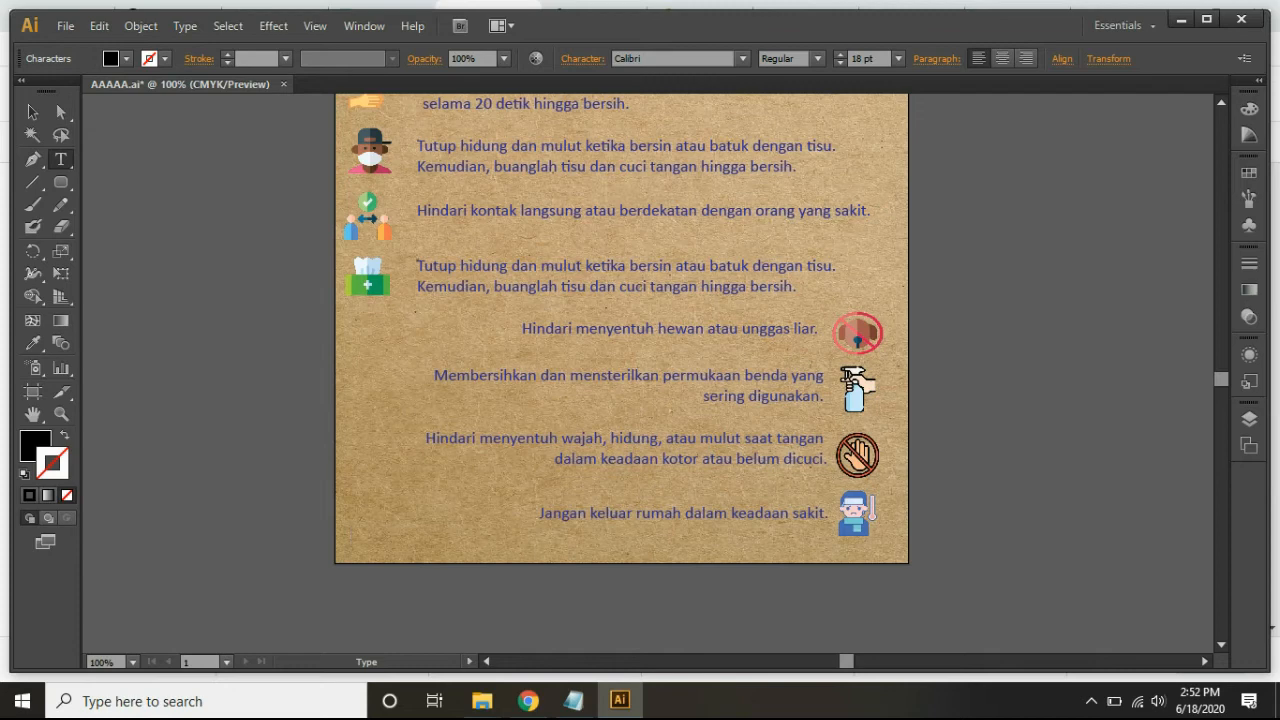
text(KELOMPOK 439 -)
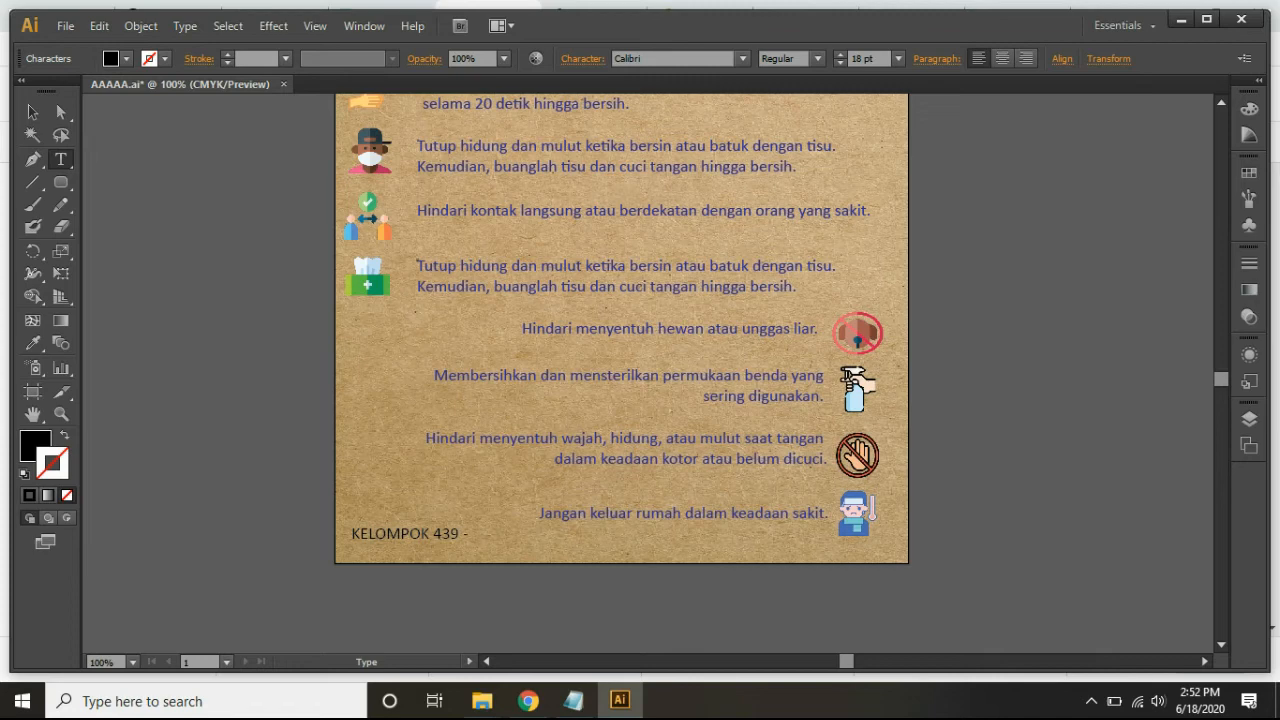
text( KKN TEMATIK COVID 19)
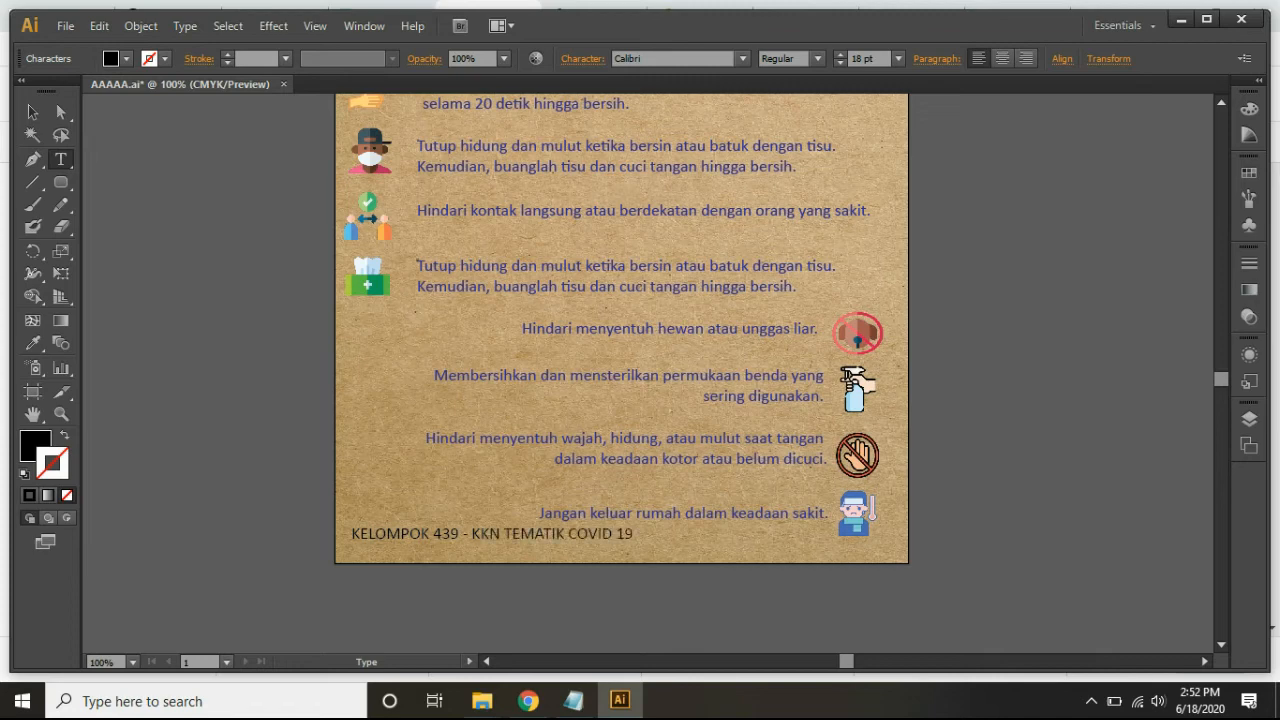
key(Escape)
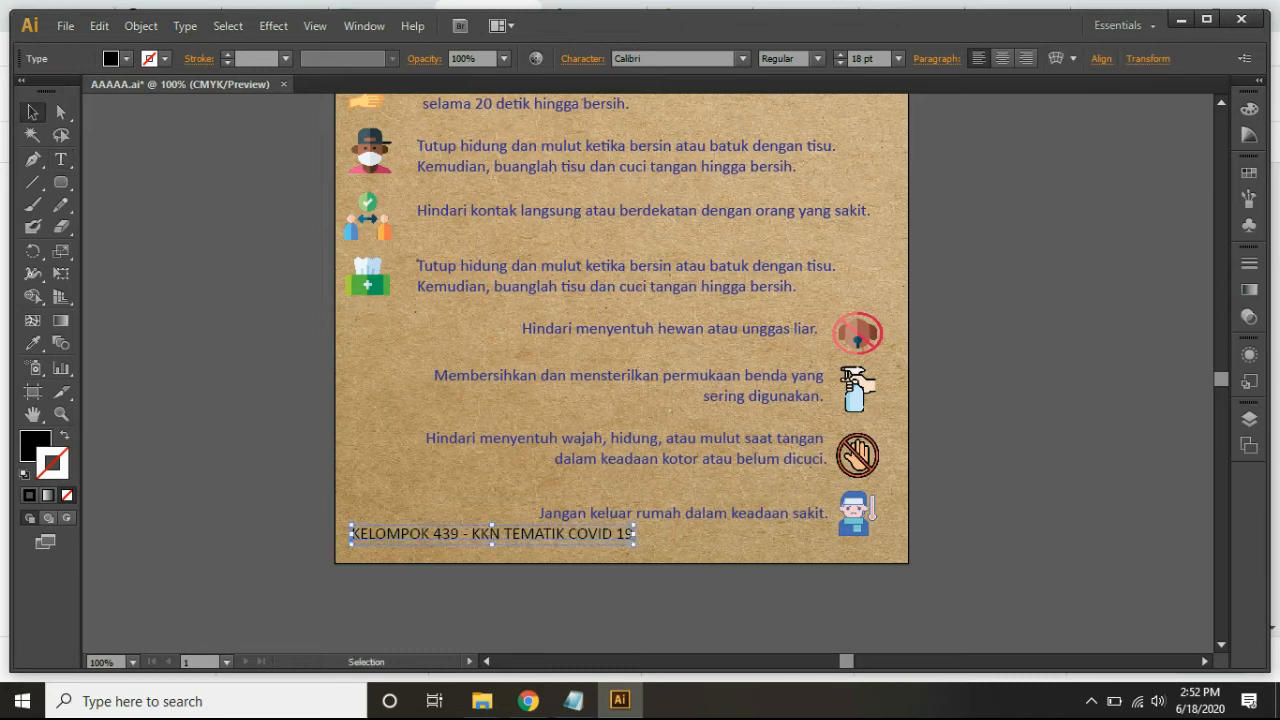
- Move the "KELOMPOK 439" footer against the poster's left edge near the bottom and set its font style to Bold
drag(396, 532, 456, 543)
click(818, 59)
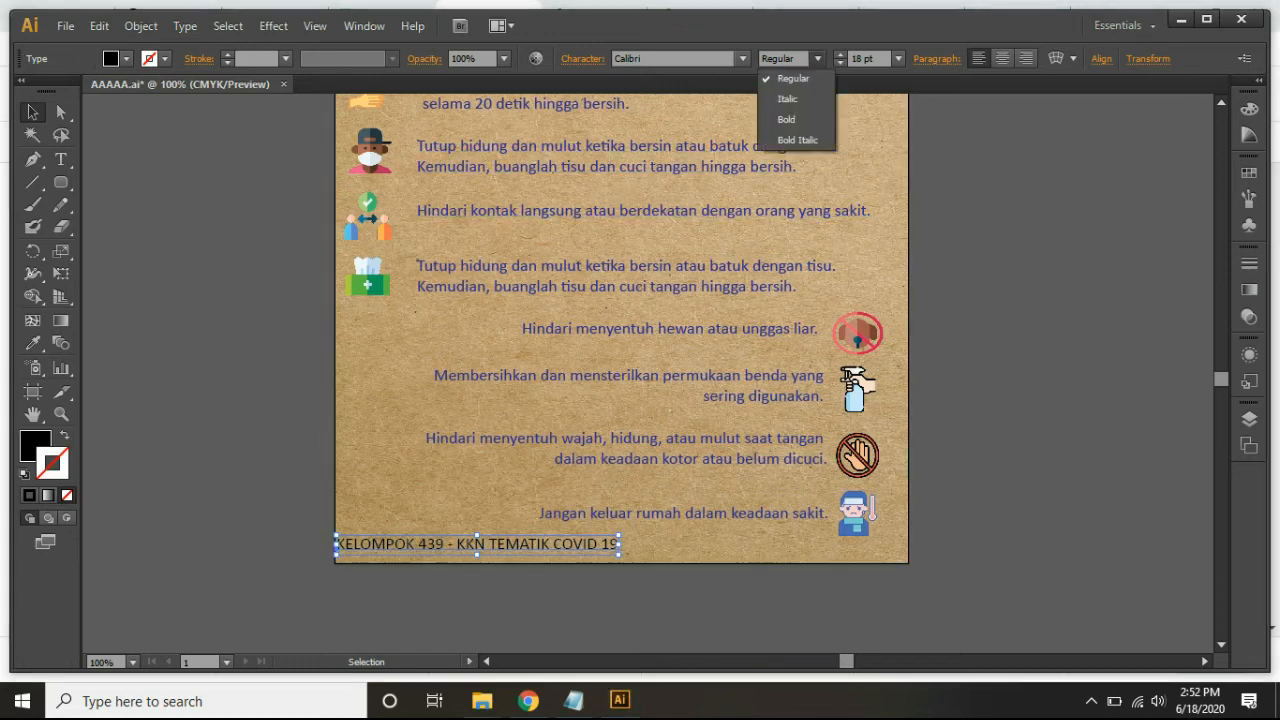
click(790, 120)
click(985, 245)
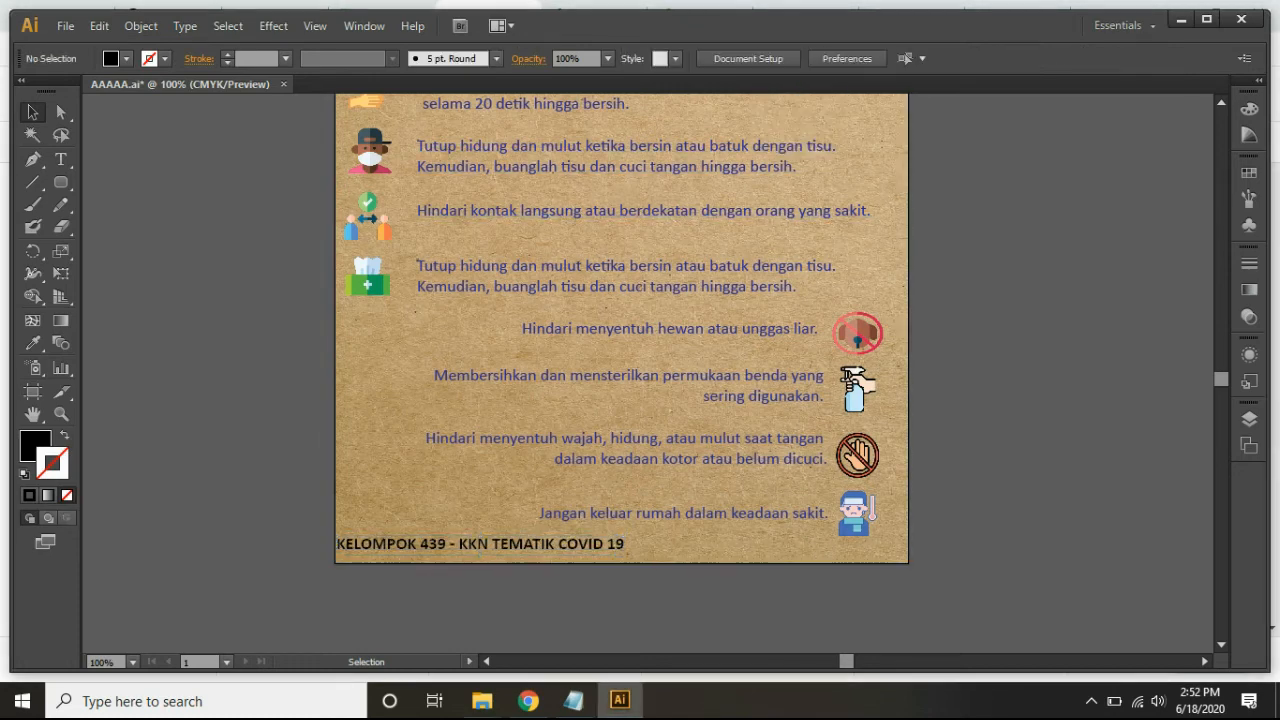
- Narrow the "KELOMPOK 439" footer text horizontally from its right side and deselect it
scroll(621, 330, up, 4)
scroll(621, 330, down, 5)
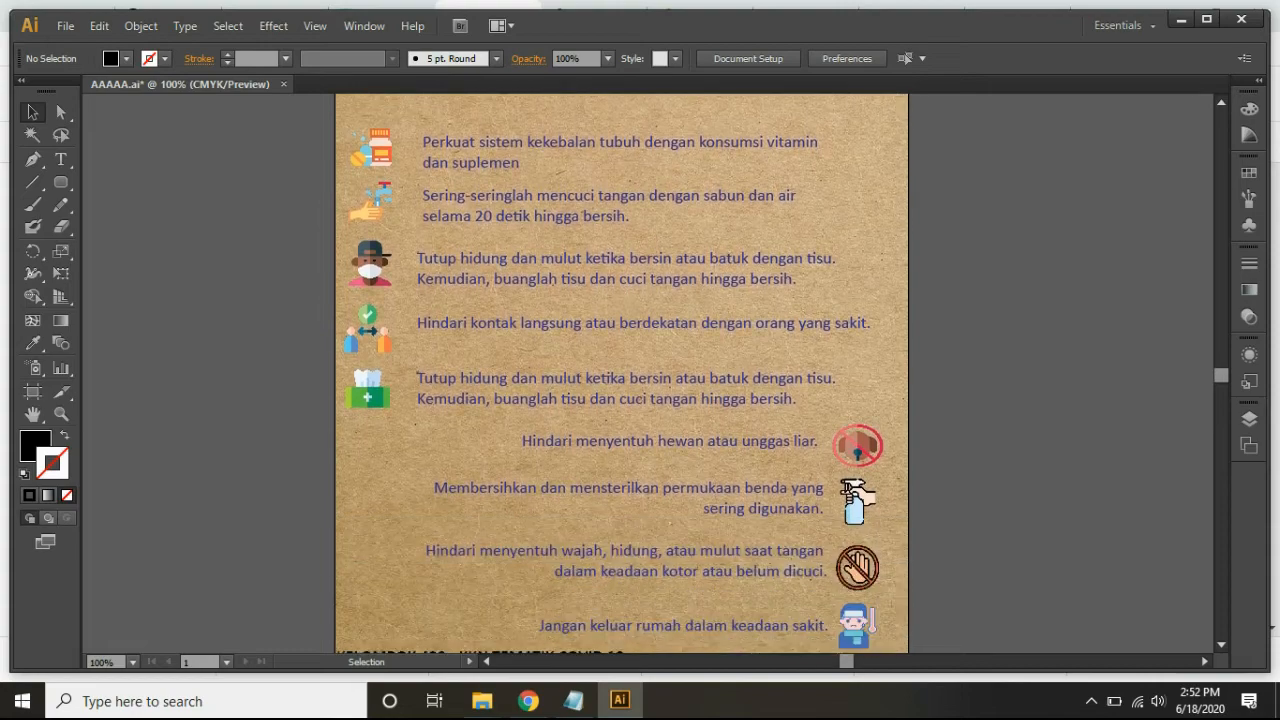
click(583, 522)
drag(625, 512, 563, 513)
click(604, 592)
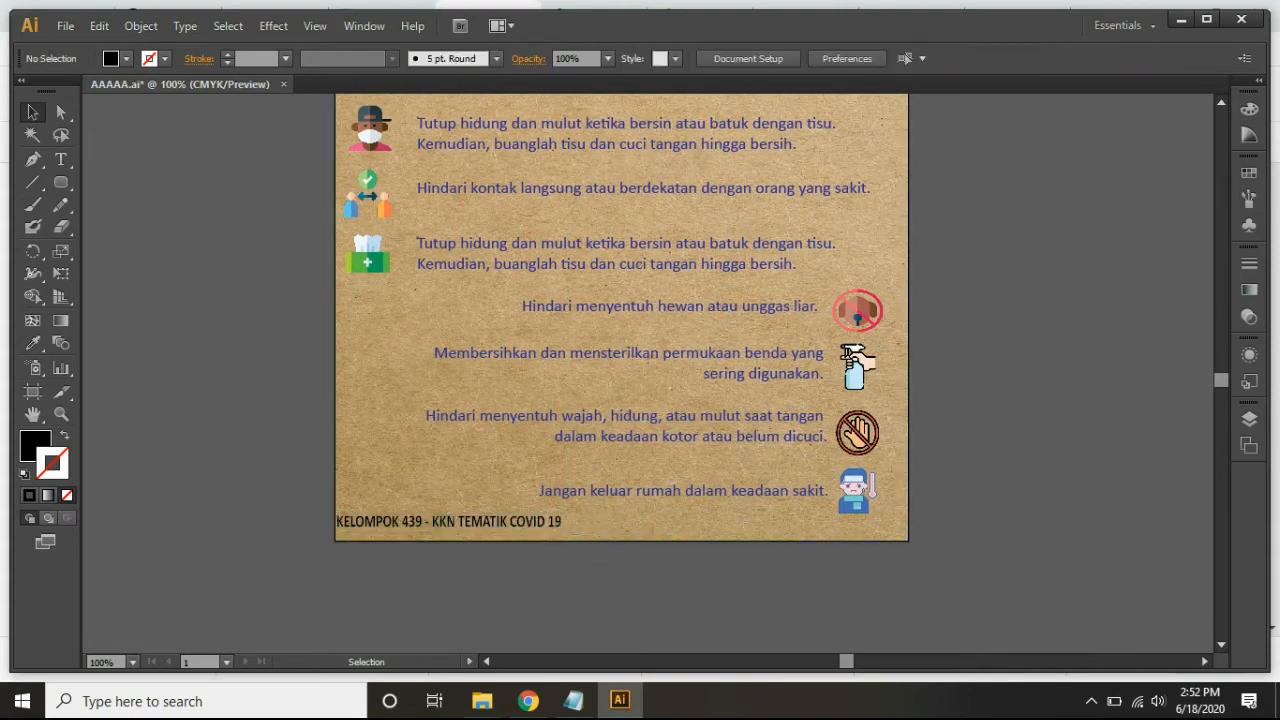
scroll(621, 370, up, 8)
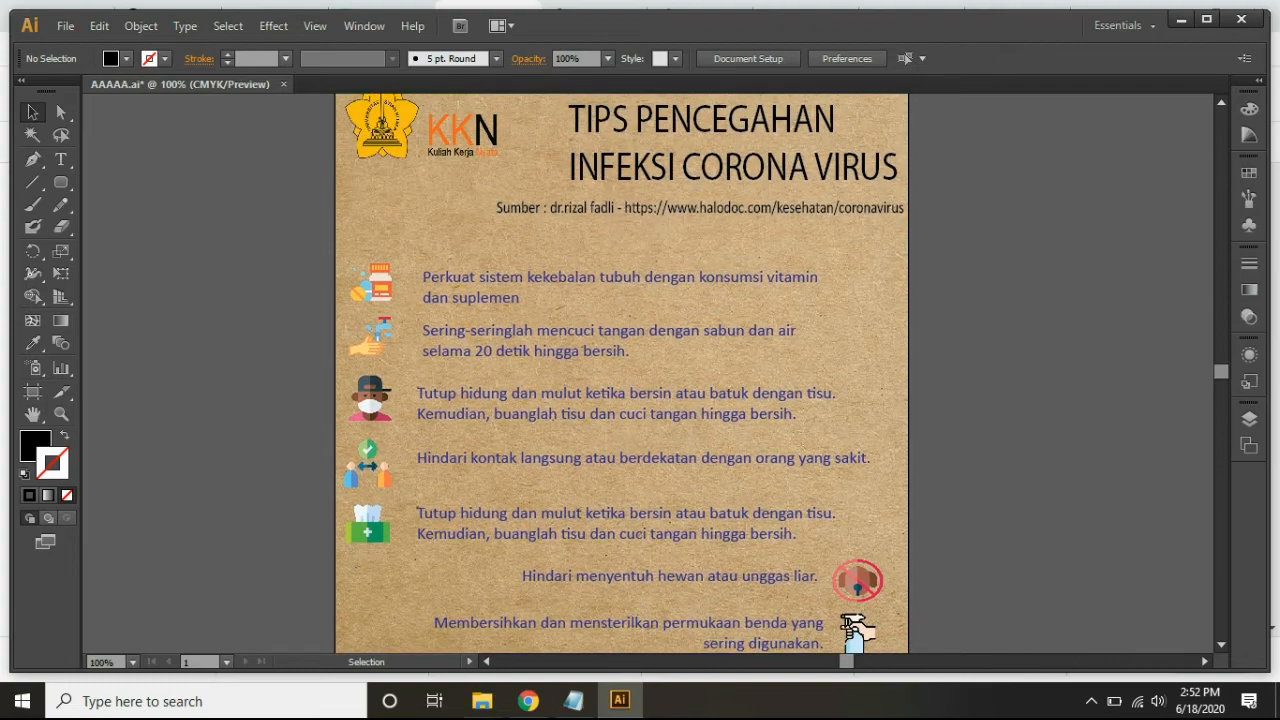
scroll(621, 370, down, 3)
scroll(621, 370, up, 4)
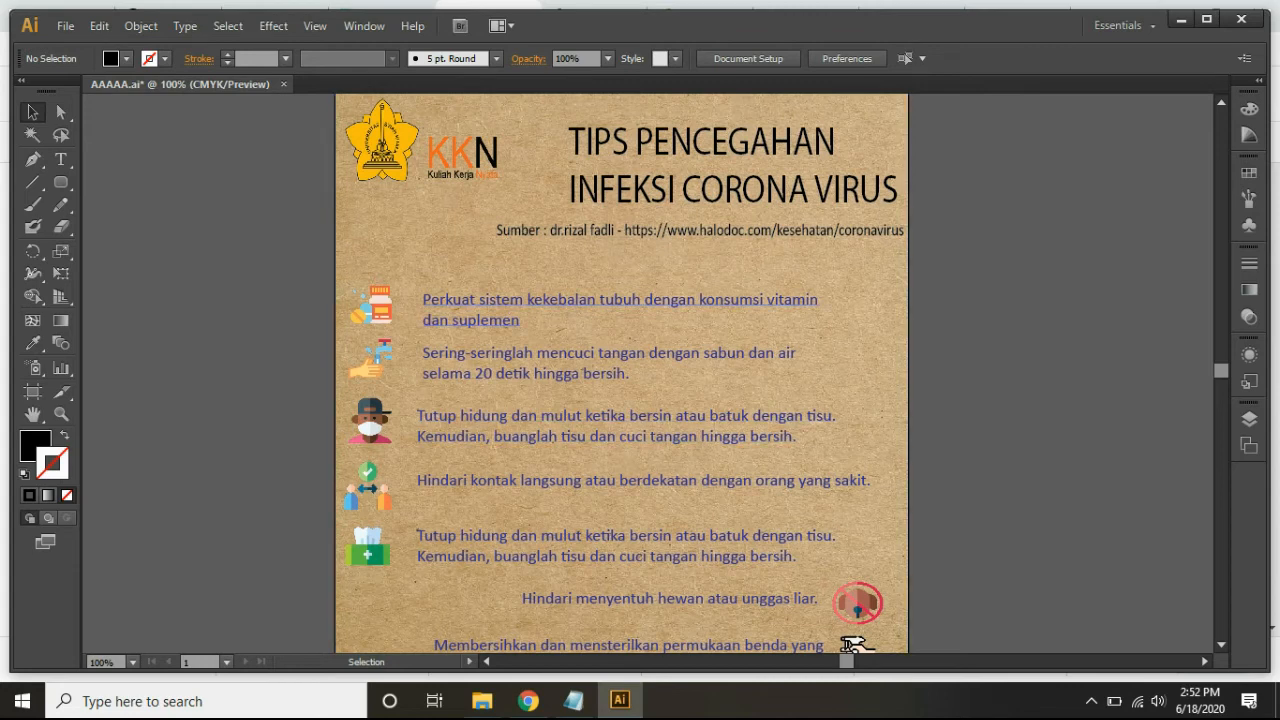
scroll(620, 373, down, 2)
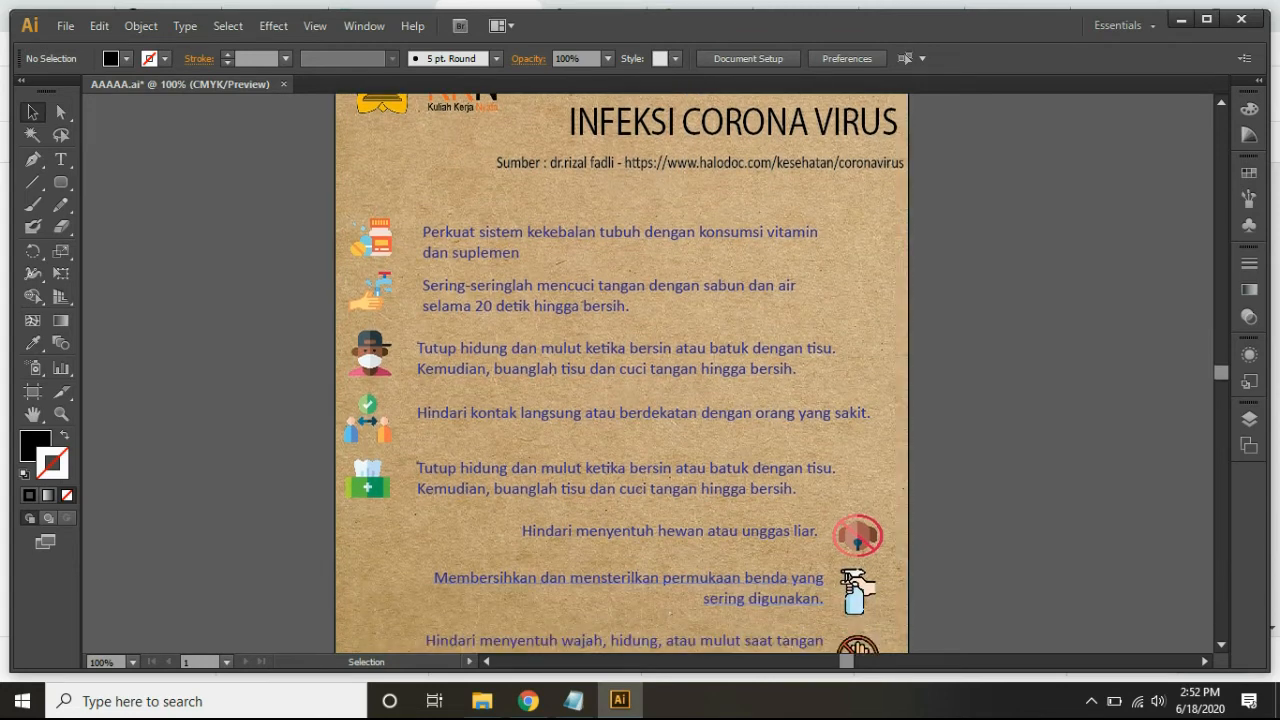
click(528, 701)
click(528, 701)
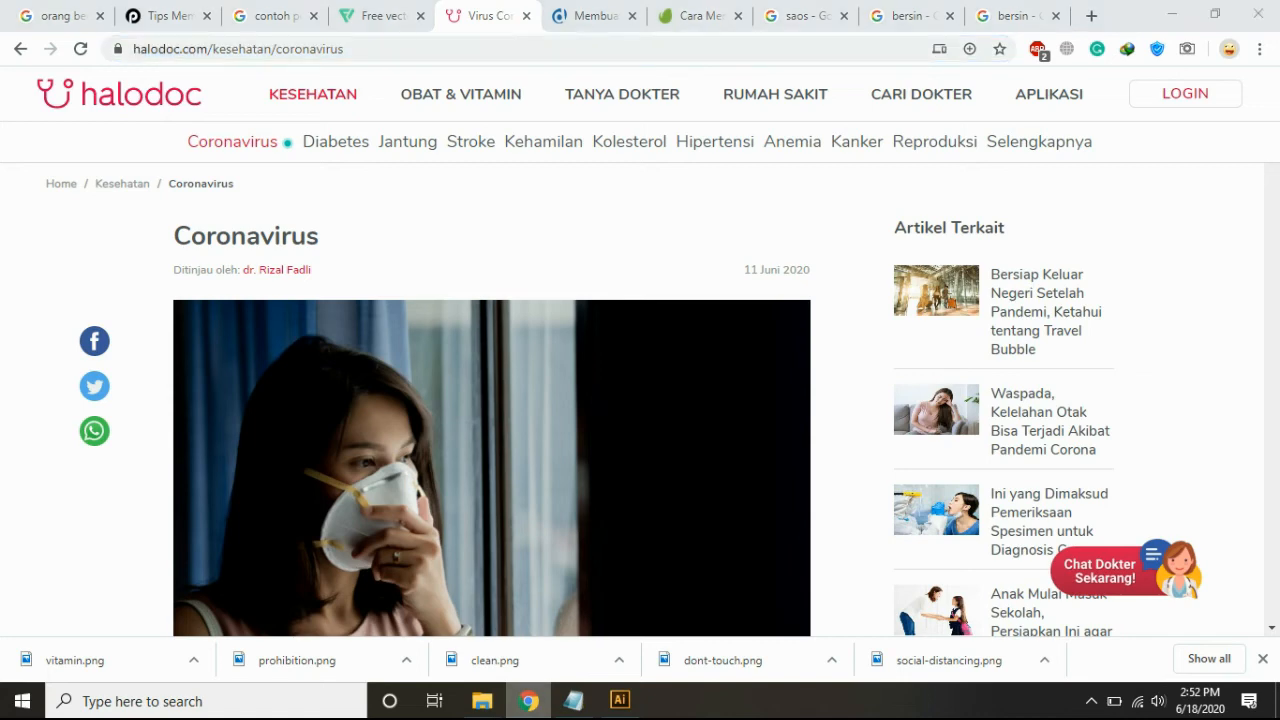
- Copy the red-spiked, green and purple-blue virus images from the PNG folder and paste them into the poster document
click(482, 701)
click(380, 630)
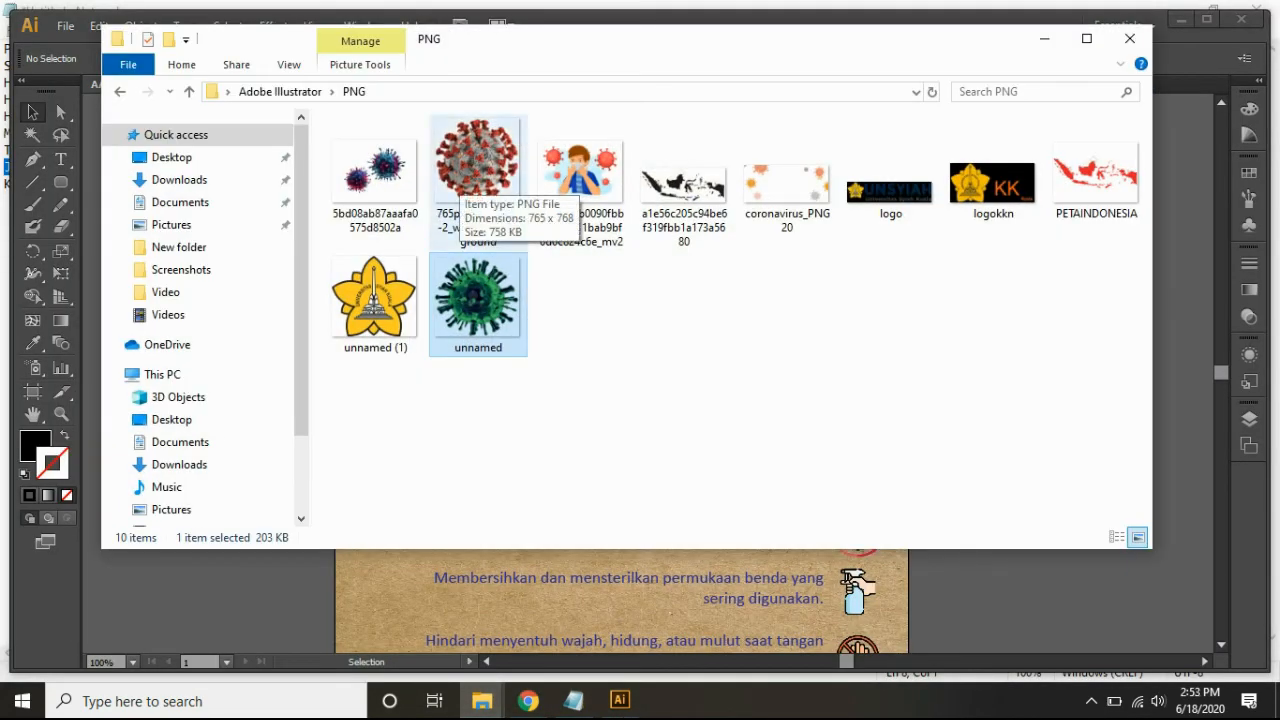
click(470, 200)
ctrl+click(478, 300)
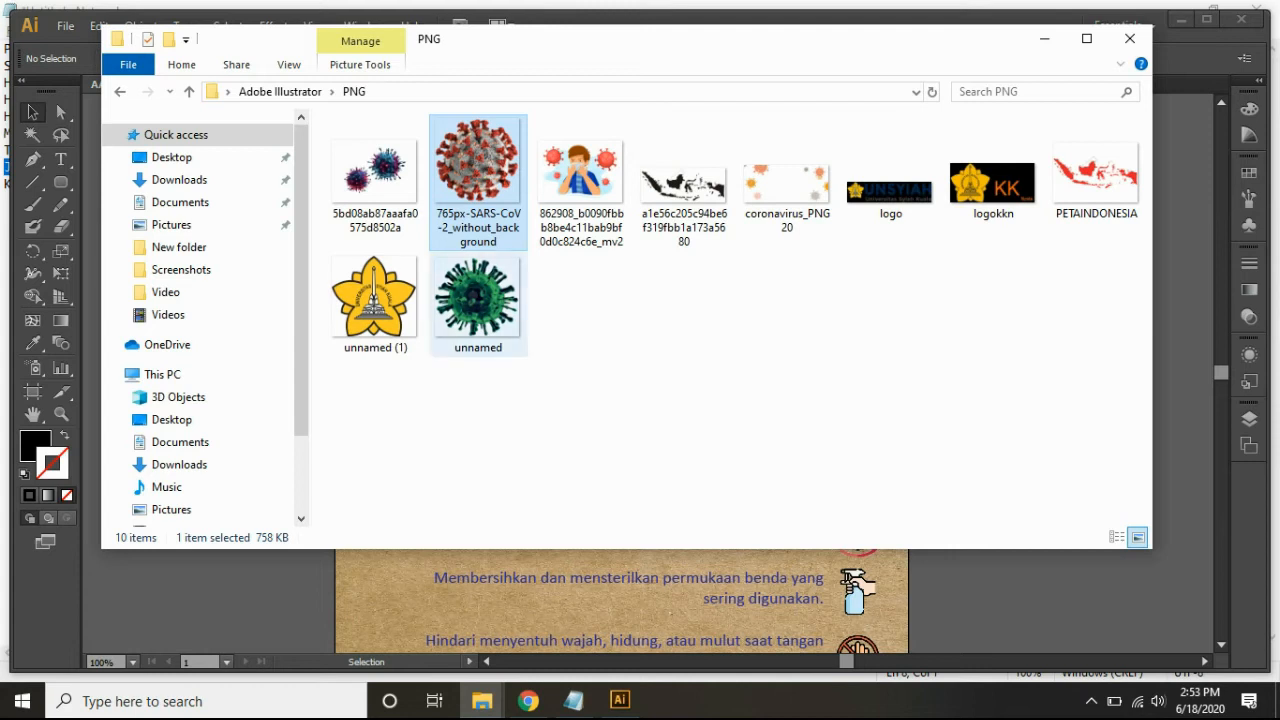
ctrl+click(375, 175)
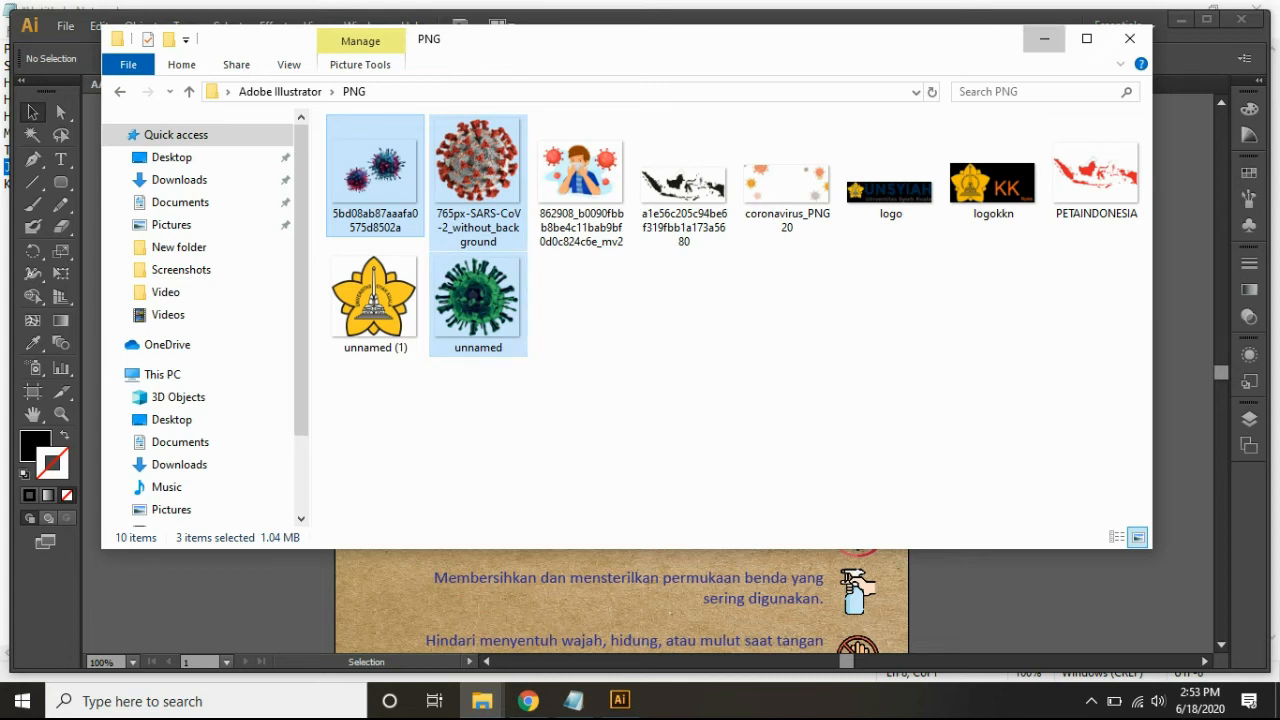
click(1044, 38)
key(ctrl+v)
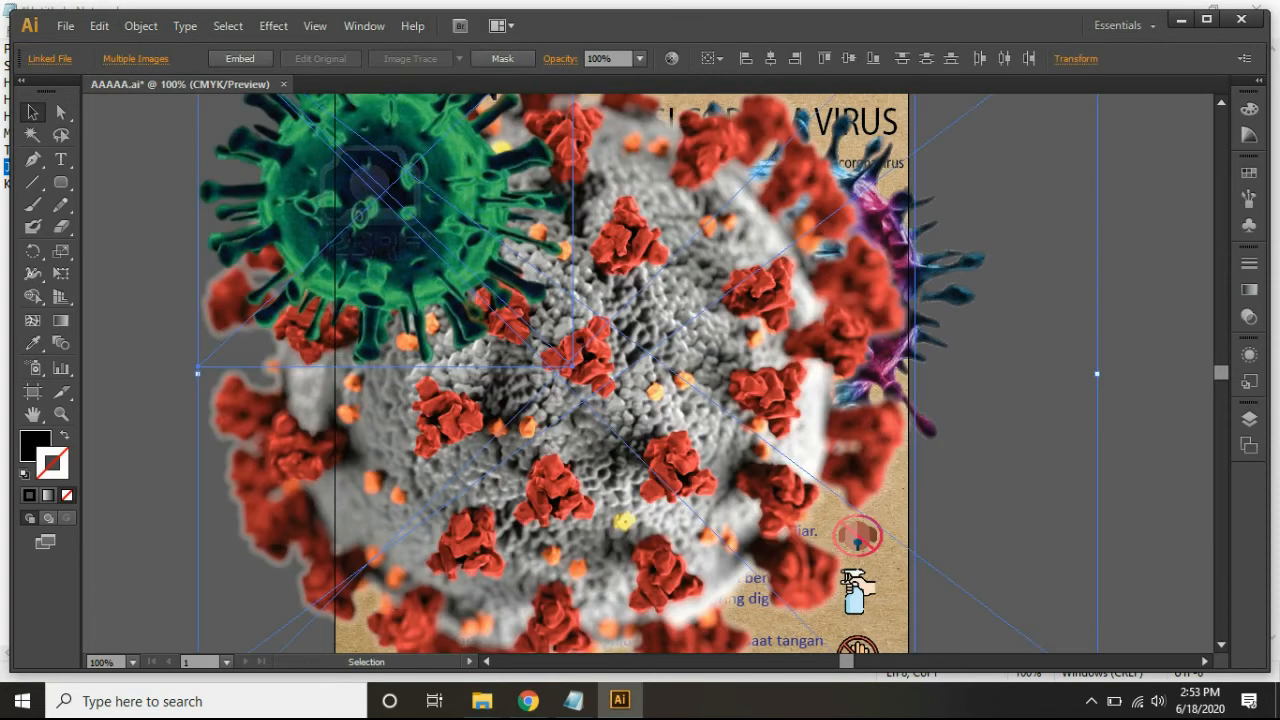
- Scale the three pasted virus images down together, then spread them apart with the green one left and the red-spiked one right
scroll(590, 373, up, 2)
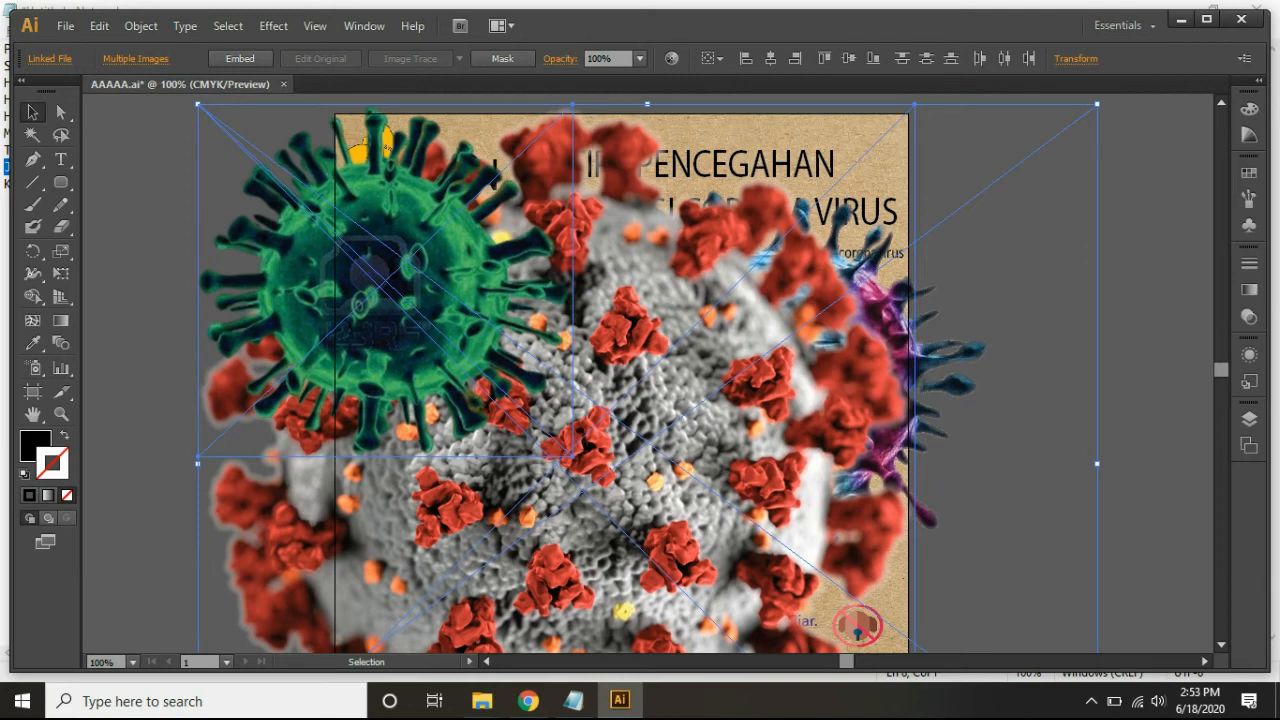
scroll(853, 628, down, 1)
scroll(853, 628, up, 4)
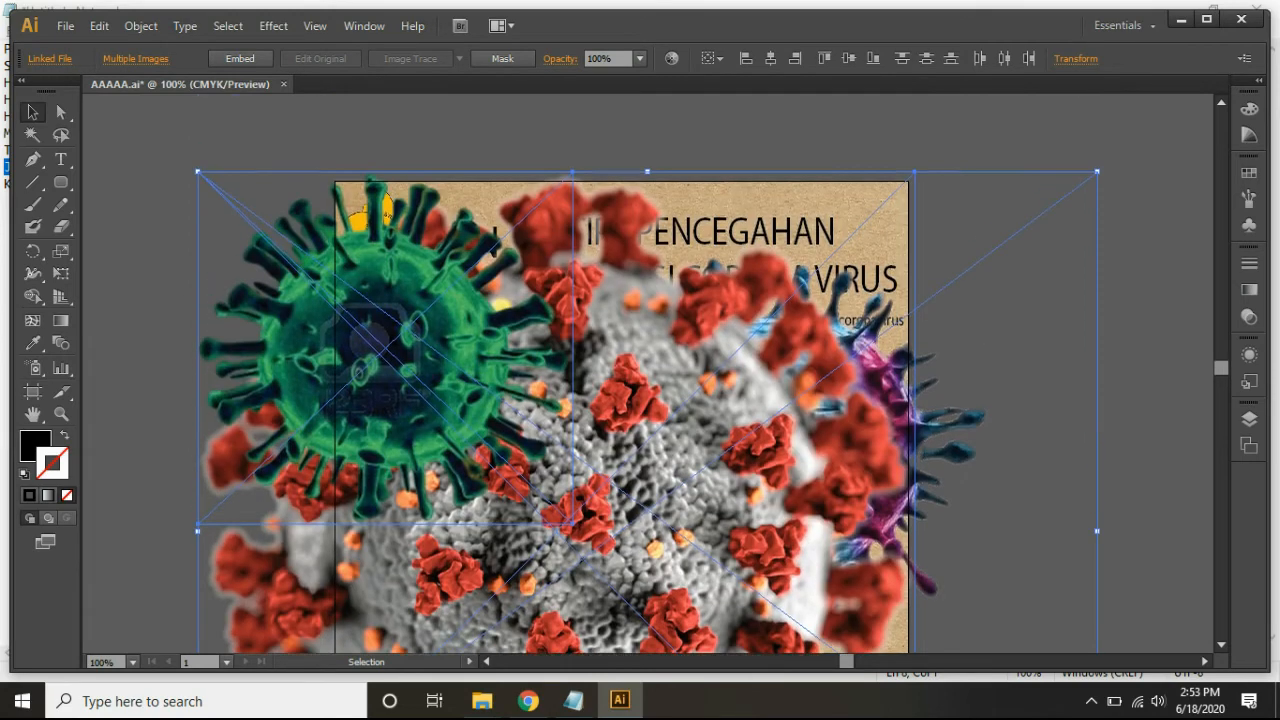
drag(1097, 239, 711, 535)
scroll(711, 535, down, 5)
drag(676, 435, 822, 289)
click(980, 290)
drag(350, 285, 155, 480)
drag(590, 330, 970, 290)
- Shrink the purple-blue virus pair image and place it over the first tip's text
click(857, 519)
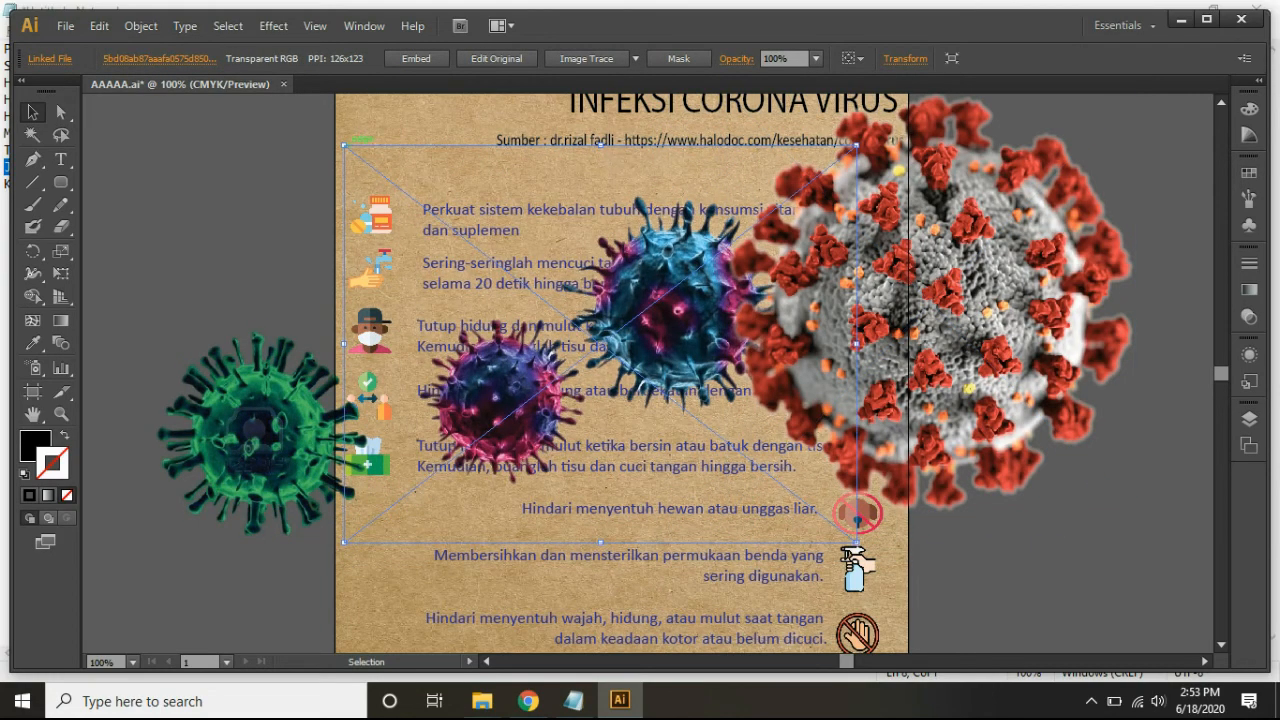
drag(344, 145, 621, 451)
drag(694, 498, 432, 223)
- Move the green virus image against the poster's left edge, over the lower tips
drag(277, 390, 440, 467)
scroll(399, 481, down, 1)
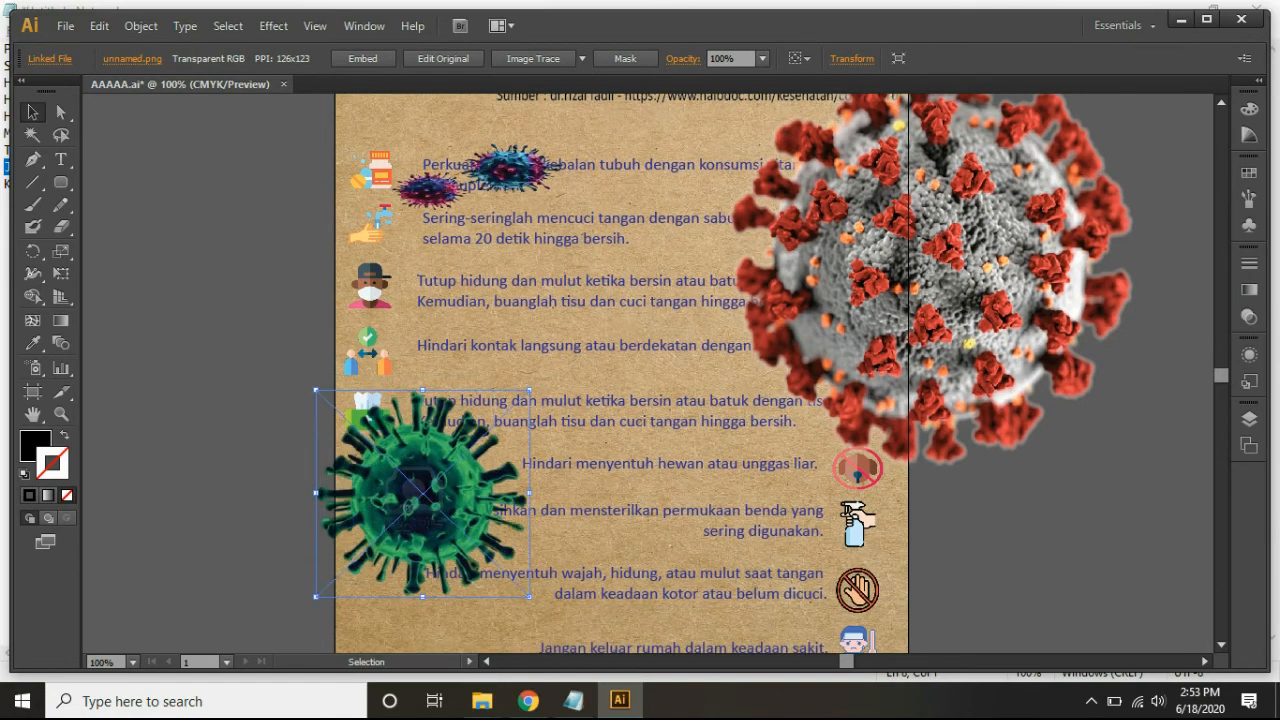
scroll(445, 450, down, 1)
drag(462, 401, 482, 397)
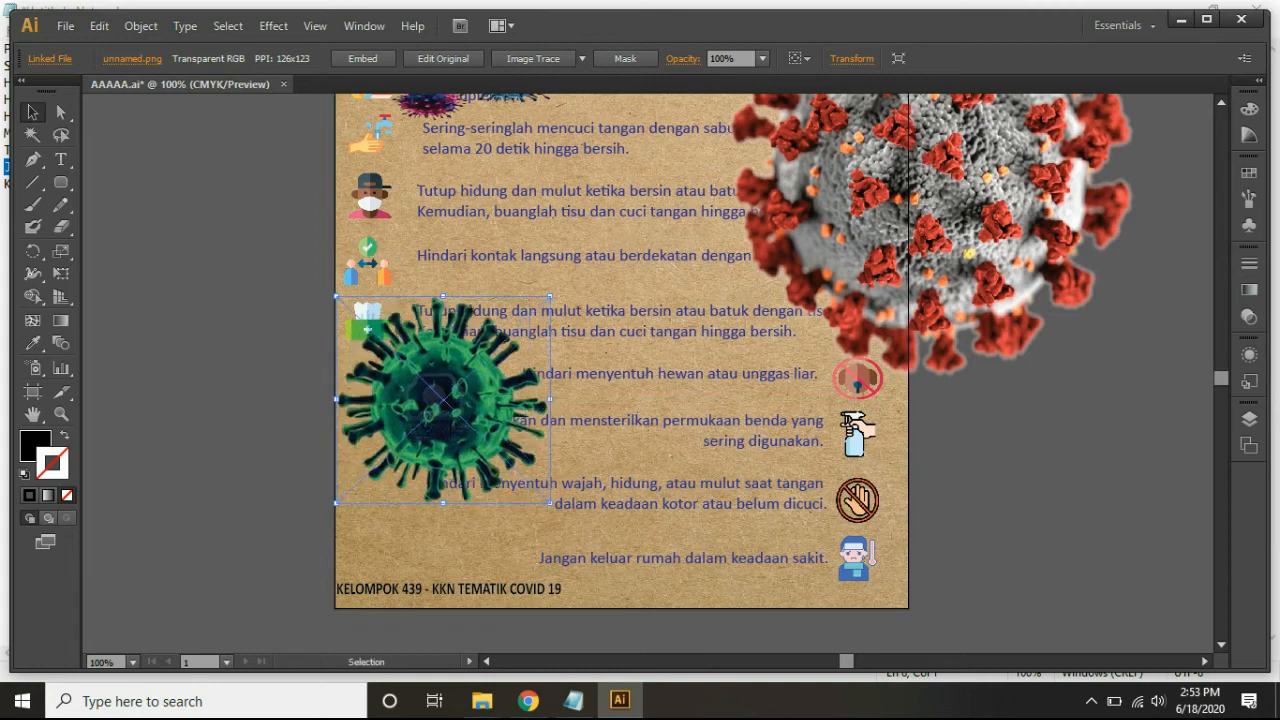
- Shrink the red-spiked virus image to about 118 × 103 pt at the right end of the first two tips and mask it
scroll(620, 370, up, 3)
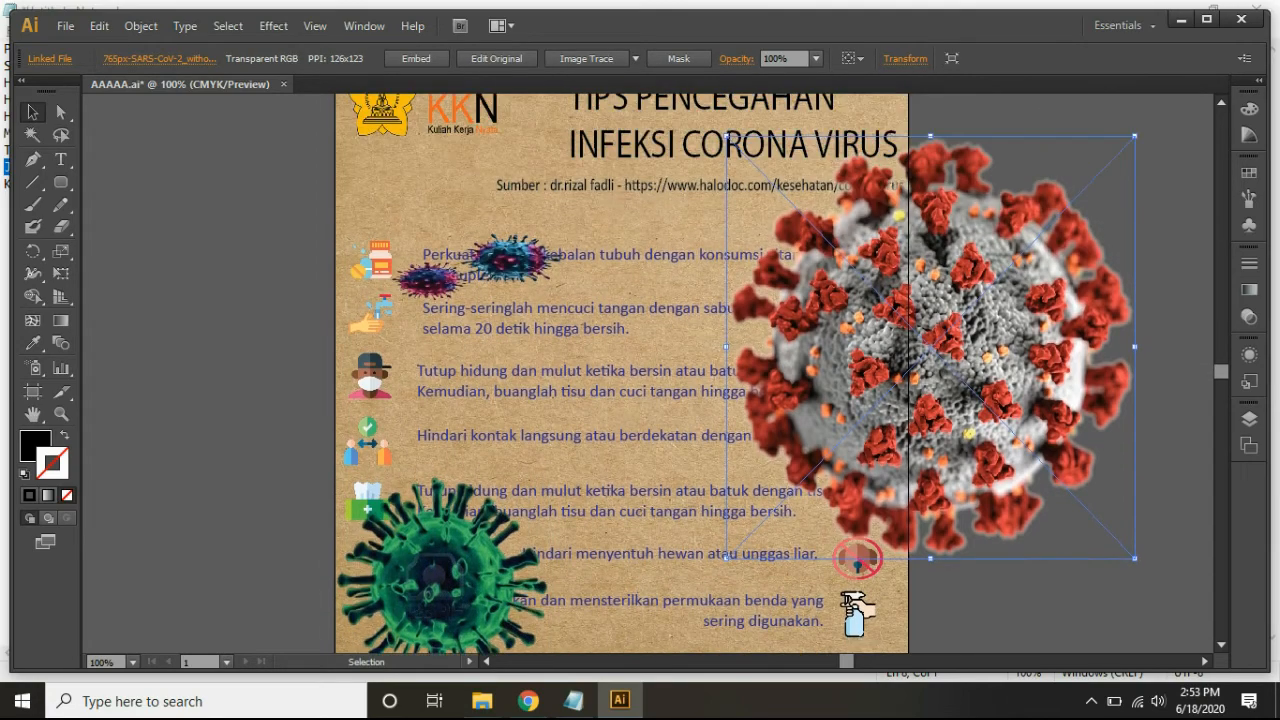
drag(1134, 556, 845, 282)
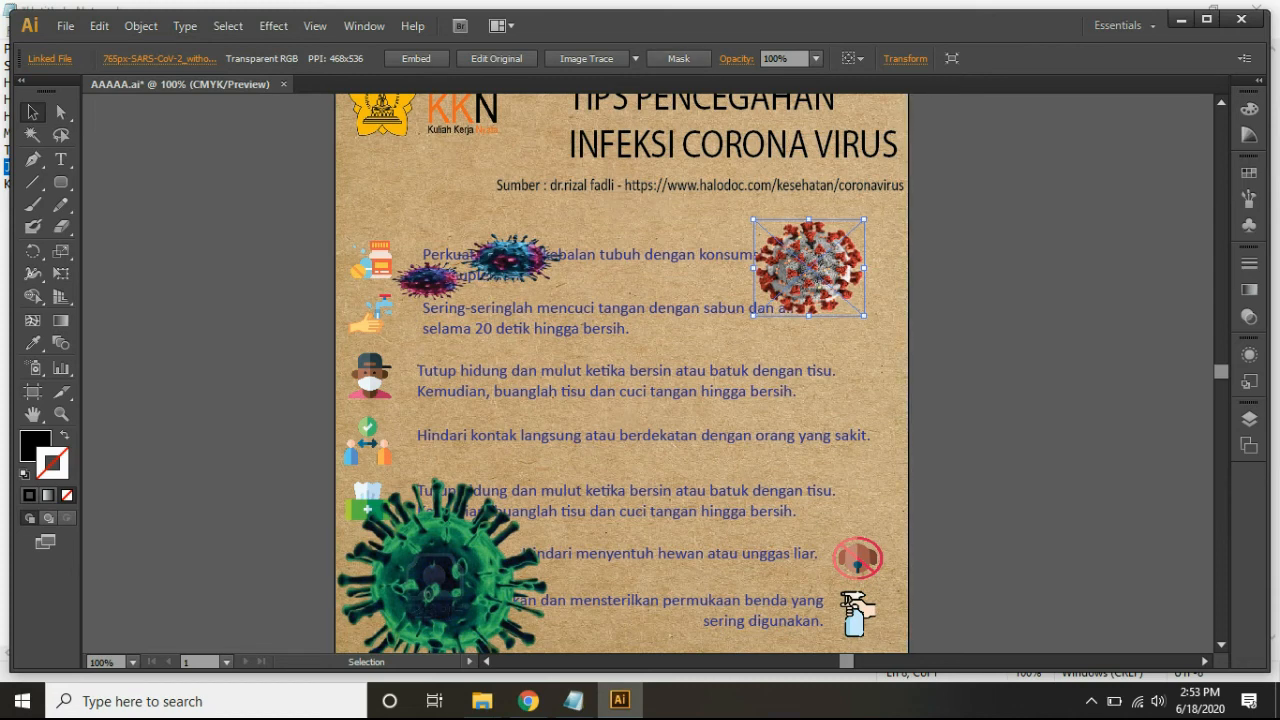
click(678, 58)
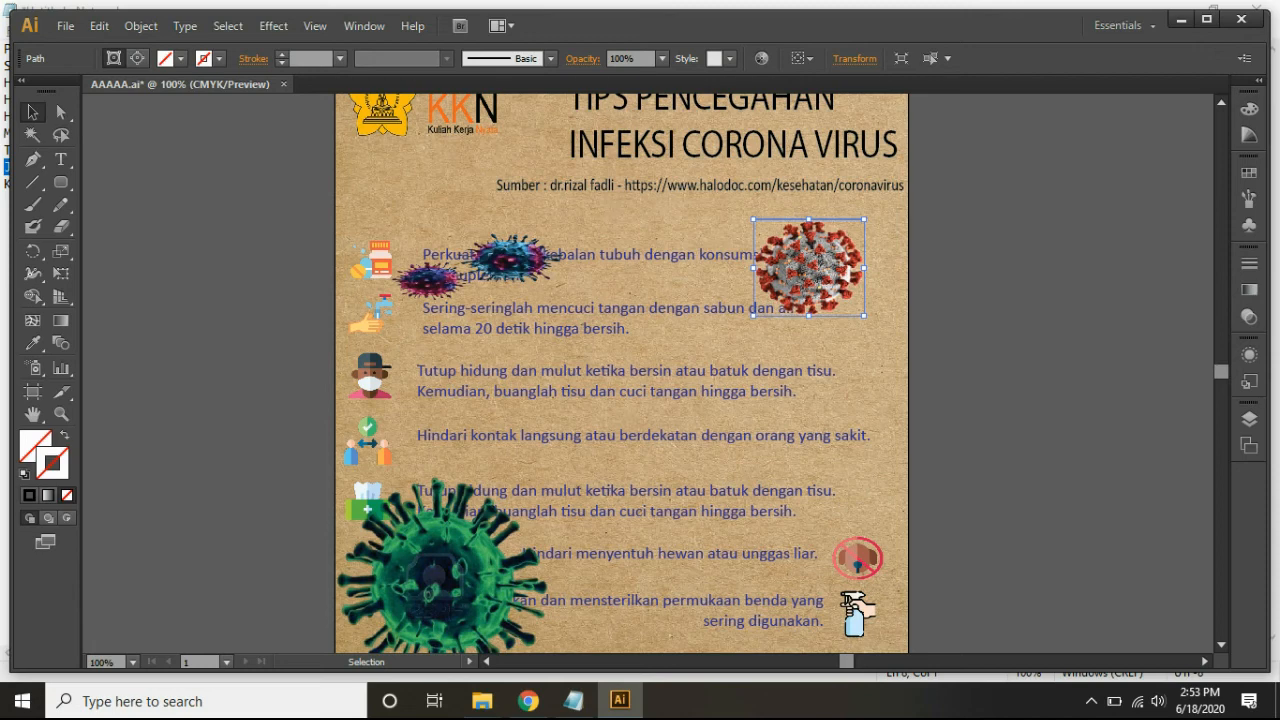
- Set the masked red-spiked virus's opacity to 20% and shift it slightly down and to the right
click(808, 268)
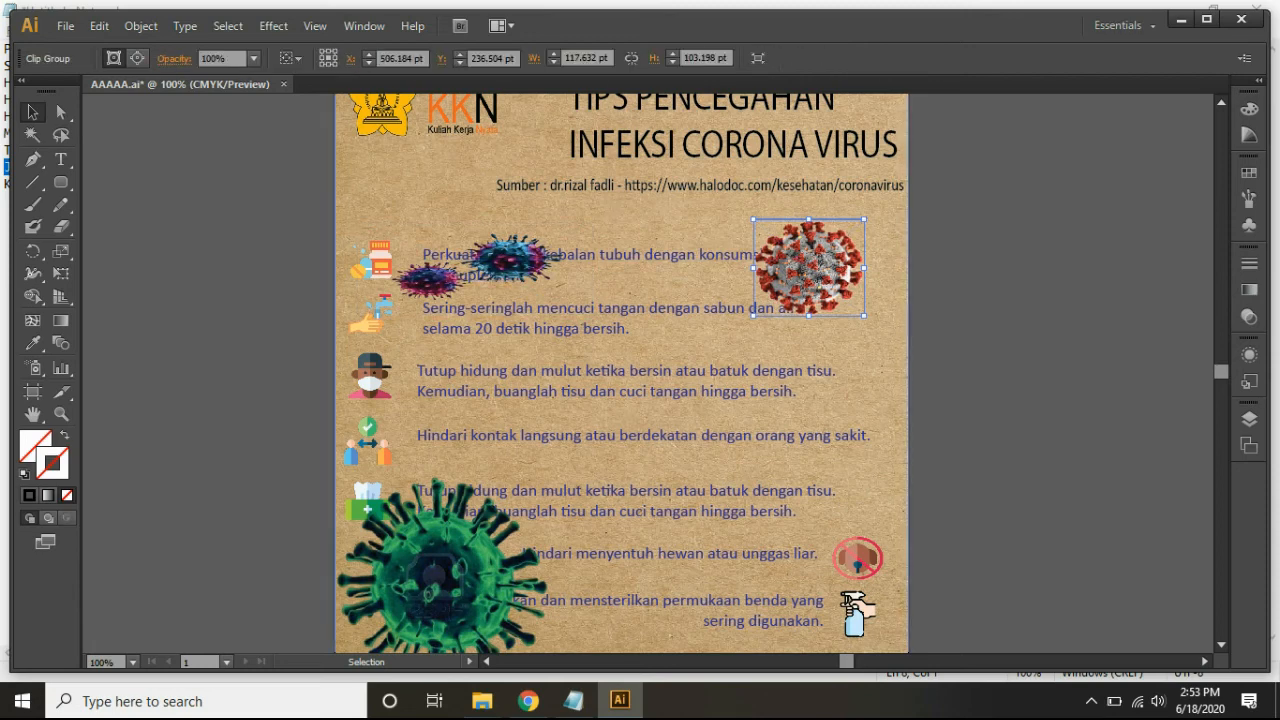
click(254, 58)
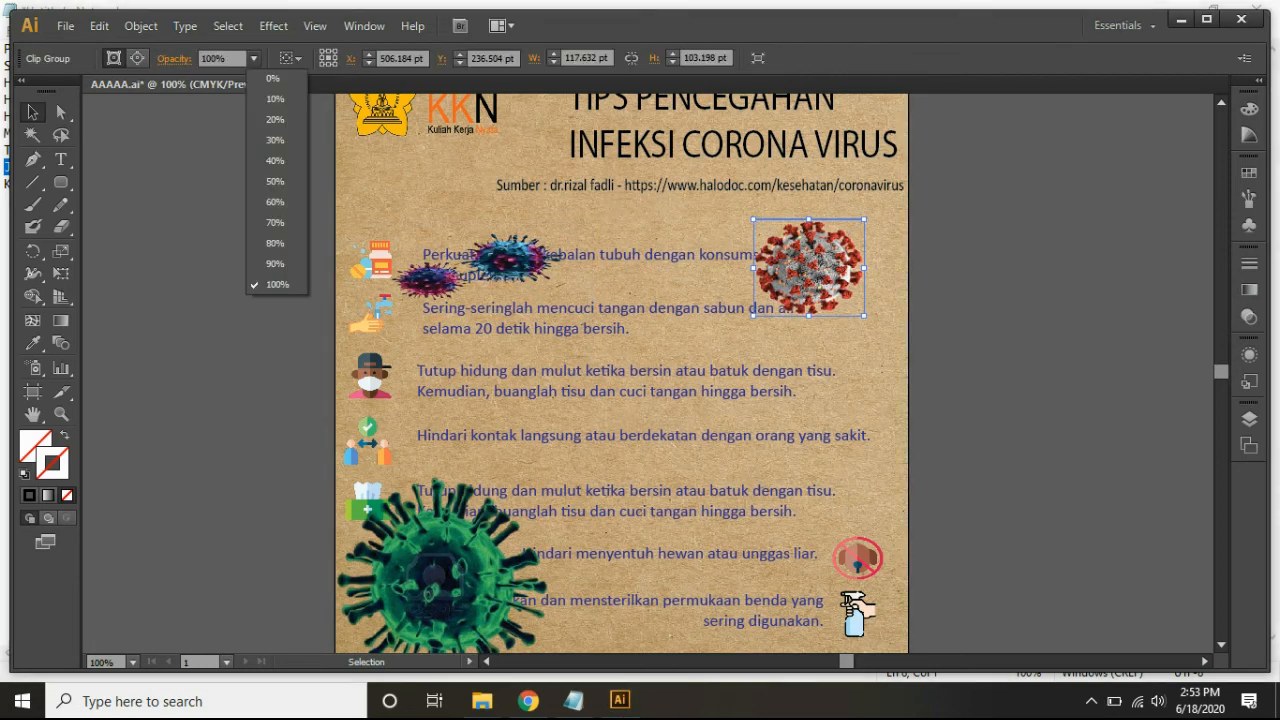
click(275, 119)
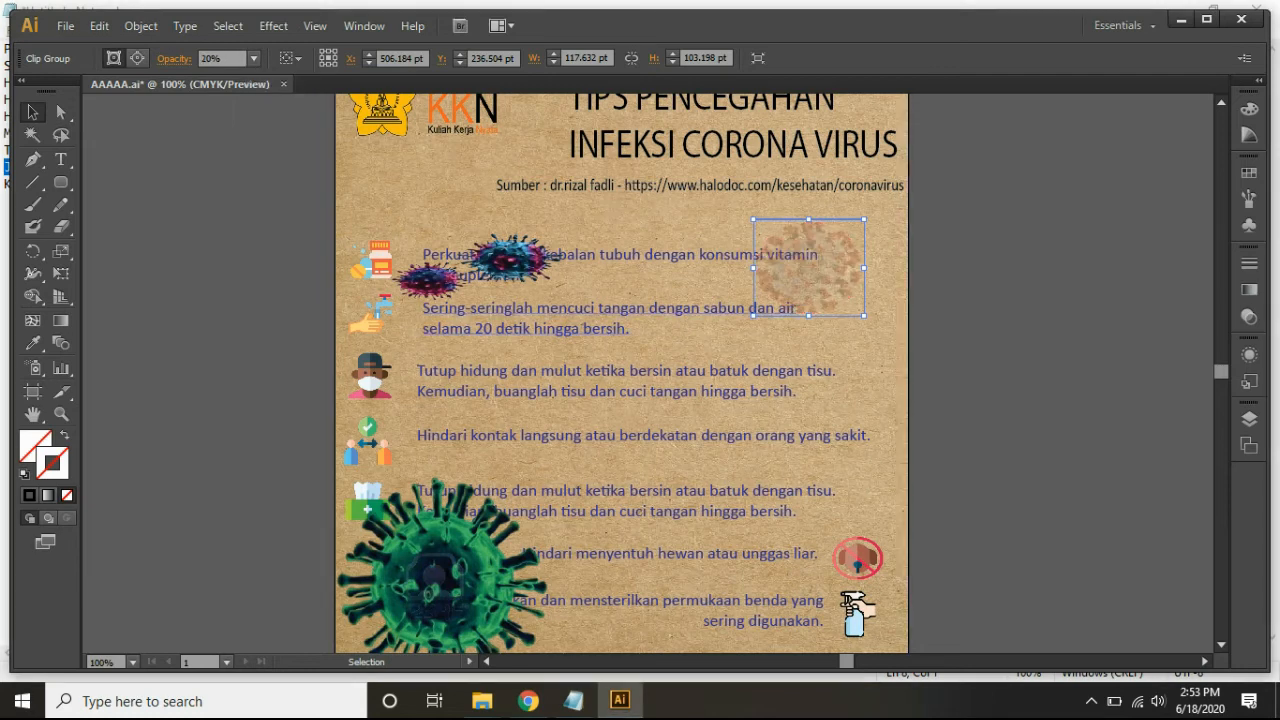
drag(845, 277, 859, 291)
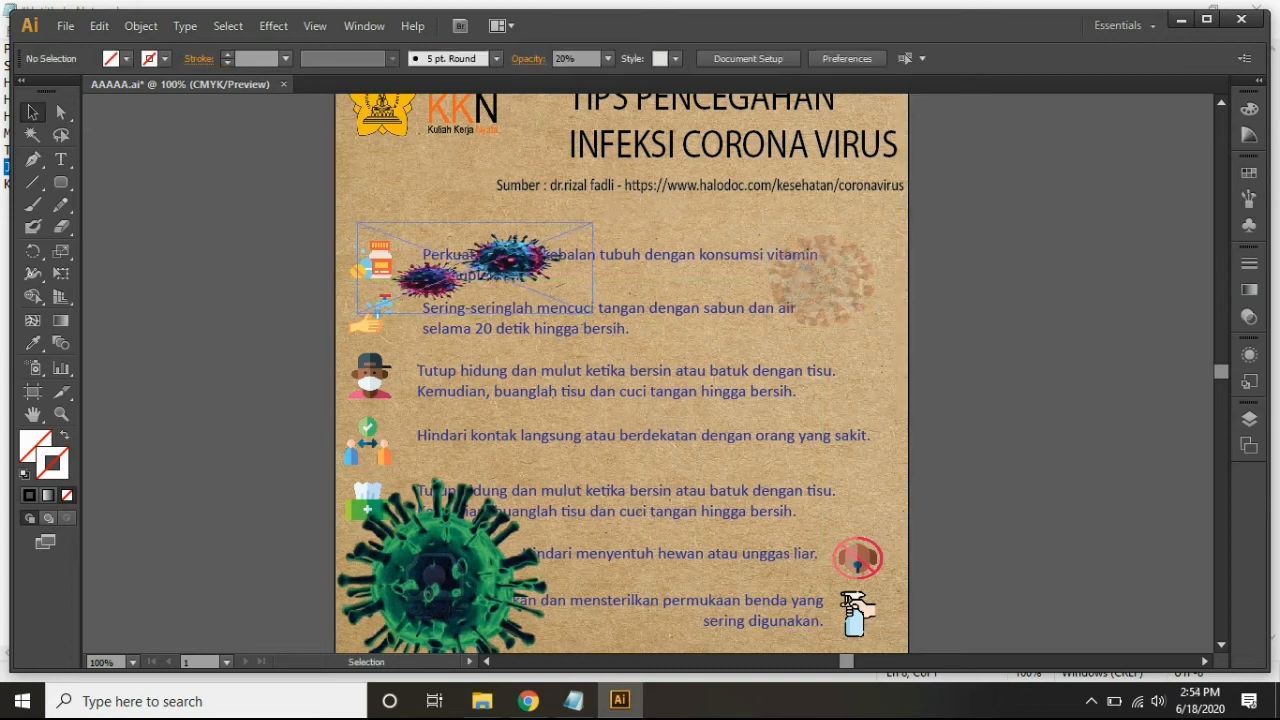
- Shrink the purple-blue virus pair image to about 113 × 65 pt and place it over the right part of the fourth tip
drag(505, 258, 762, 421)
drag(850, 479, 721, 447)
drag(685, 407, 782, 450)
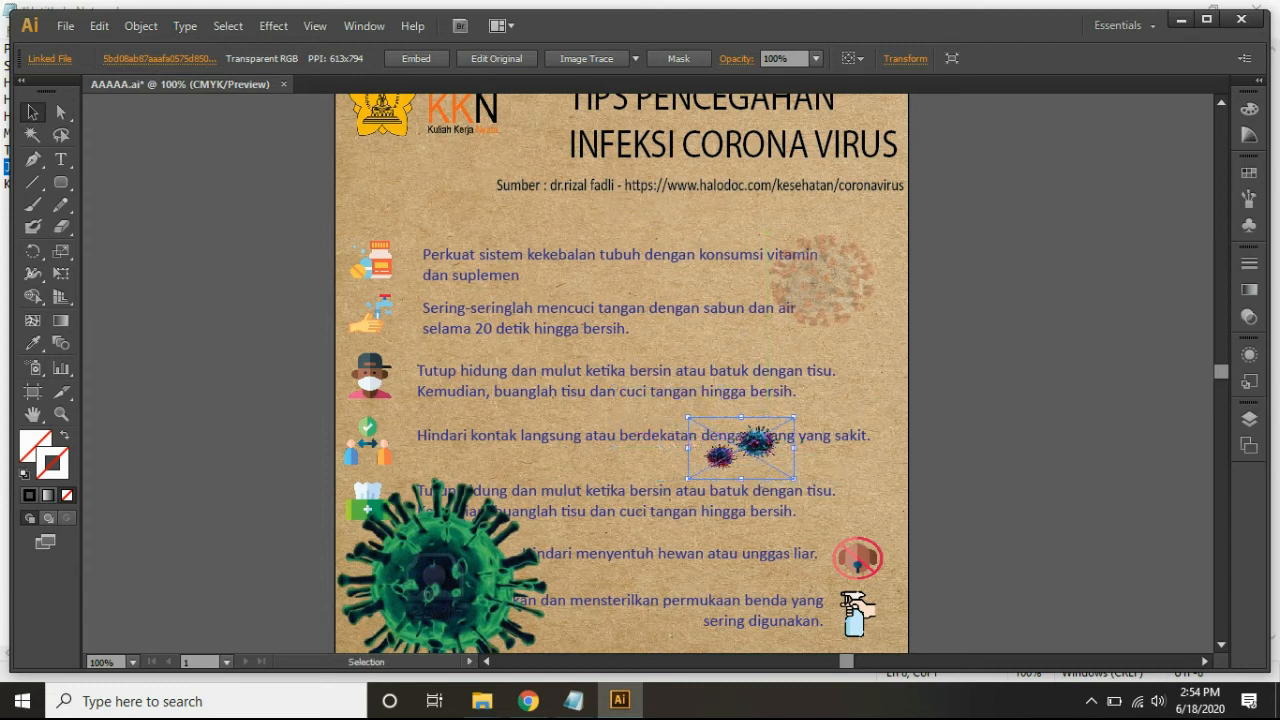
right_click(782, 450)
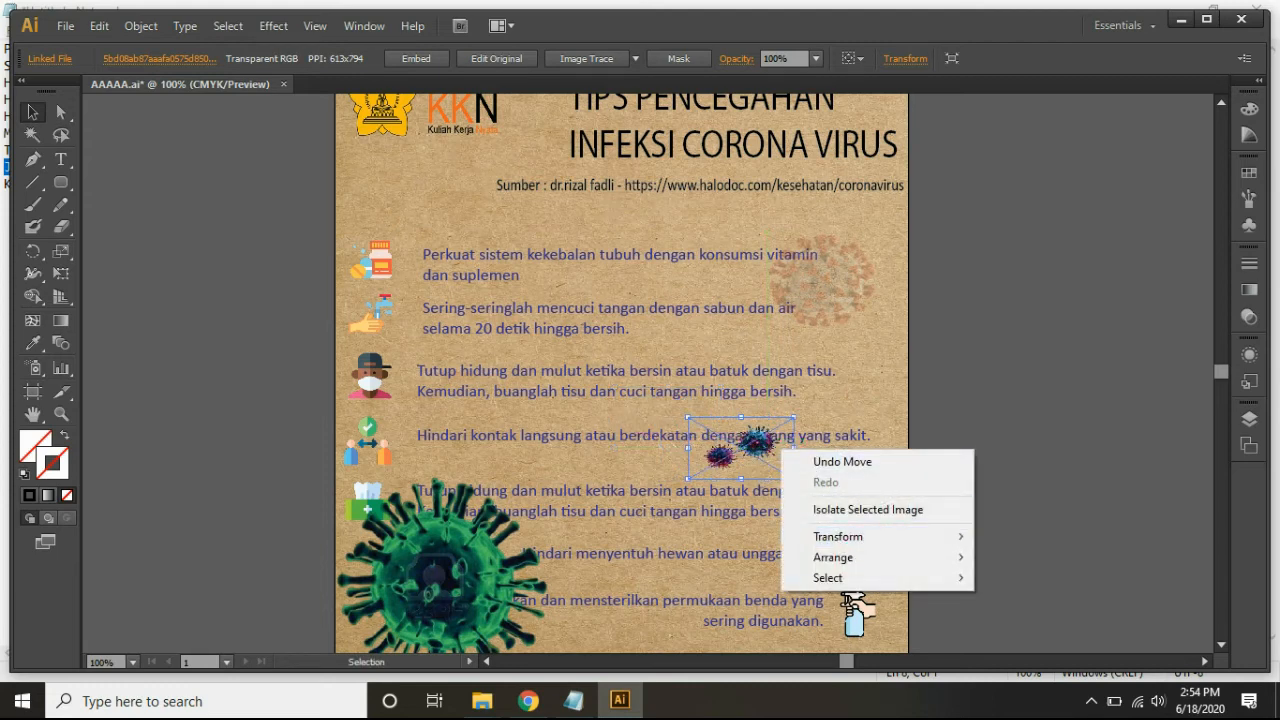
click(770, 410)
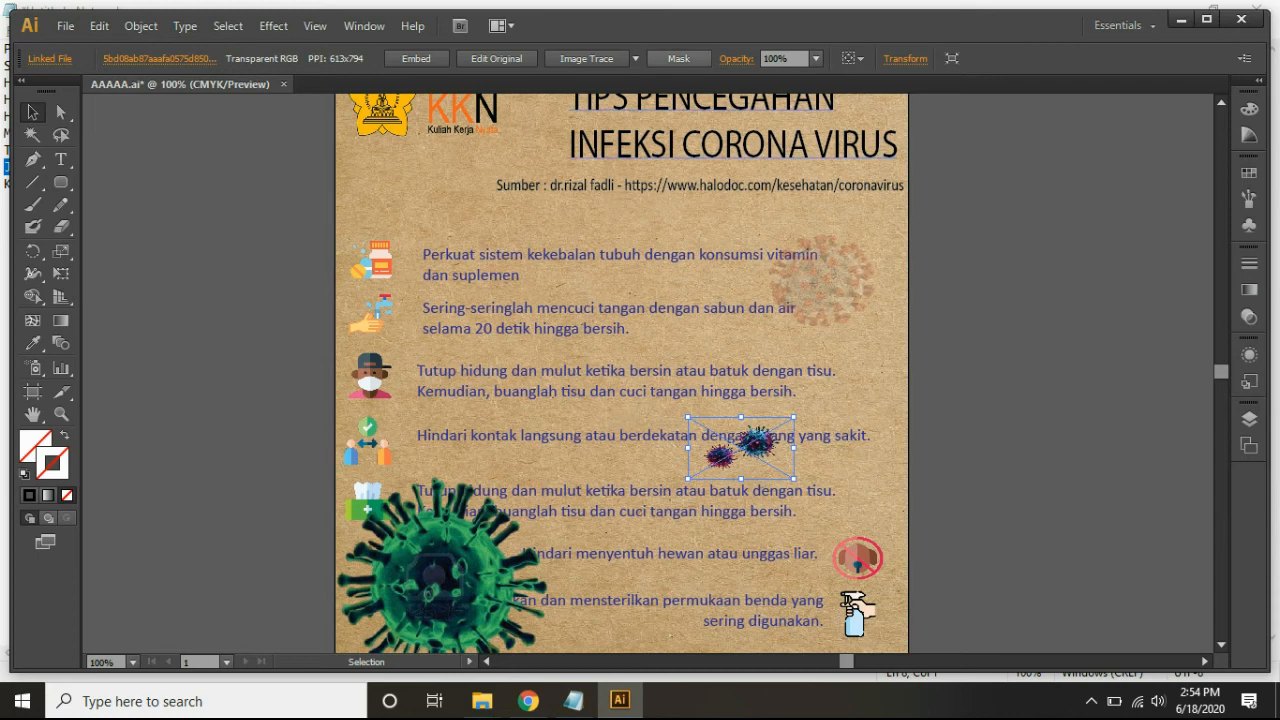
- Mask the purple-blue virus pair, set its opacity to 20% and nudge it slightly to the right
click(679, 58)
click(114, 58)
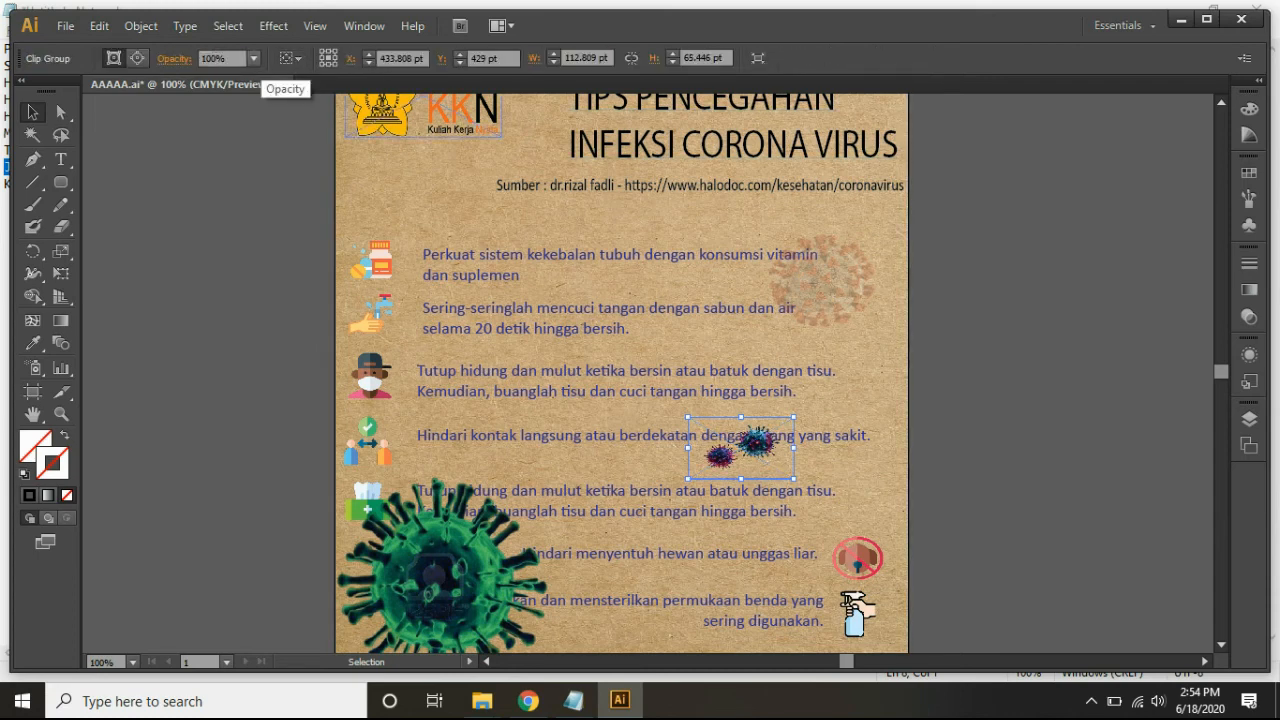
click(254, 58)
click(275, 119)
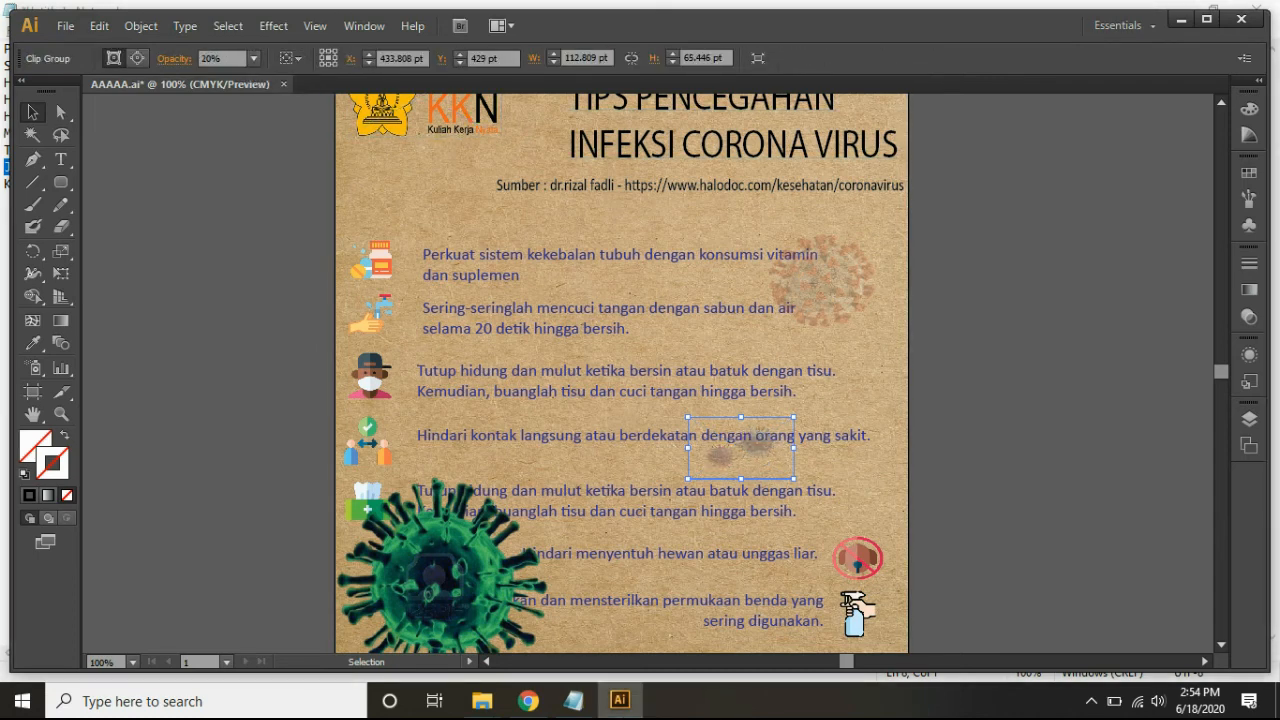
drag(760, 448, 768, 448)
key(ctrl+shift+a)
- Move the green virus image down along the poster's left edge and shrink it to about 108 × 101 pt
scroll(622, 374, down, 3)
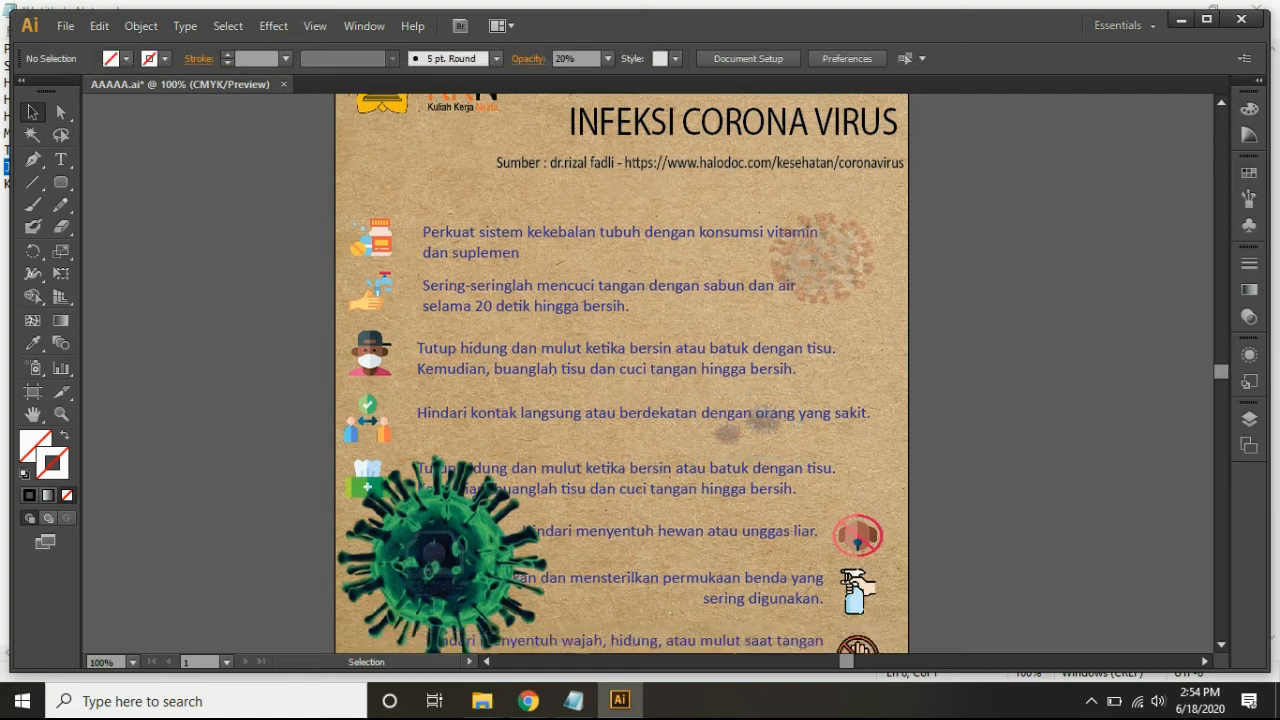
scroll(622, 374, down, 1)
click(443, 424)
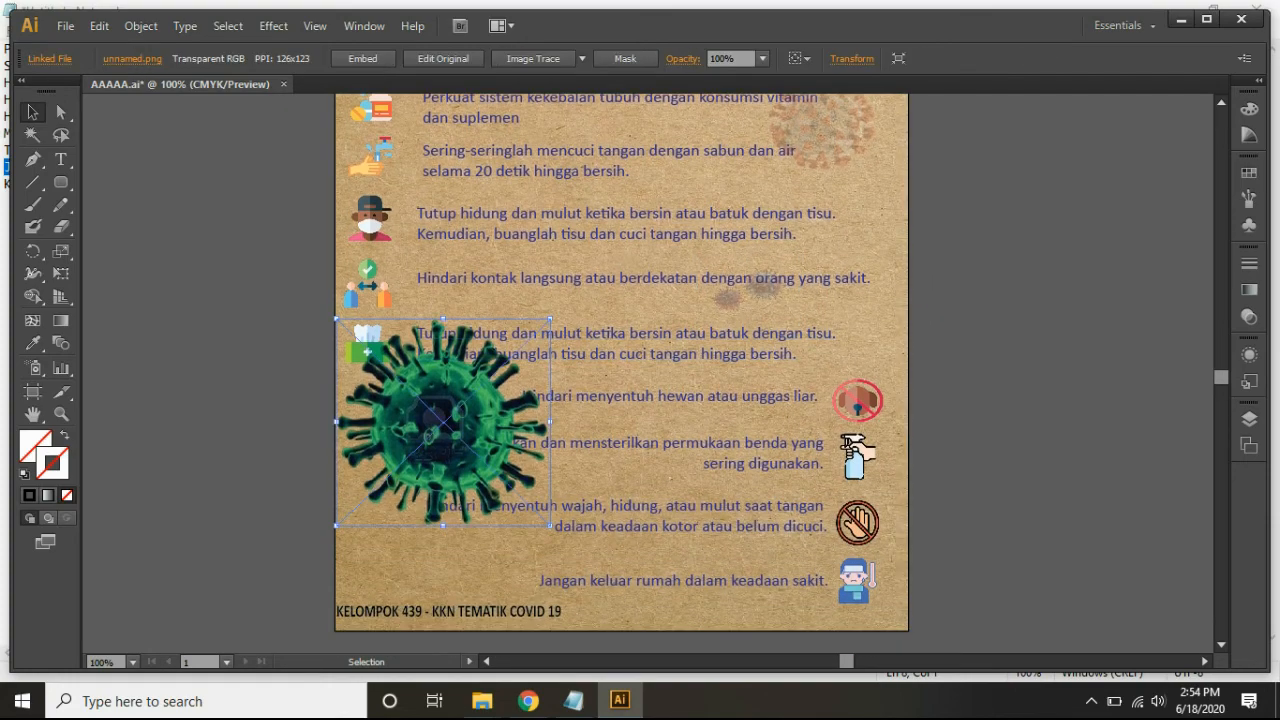
drag(443, 424, 443, 472)
drag(562, 560, 438, 462)
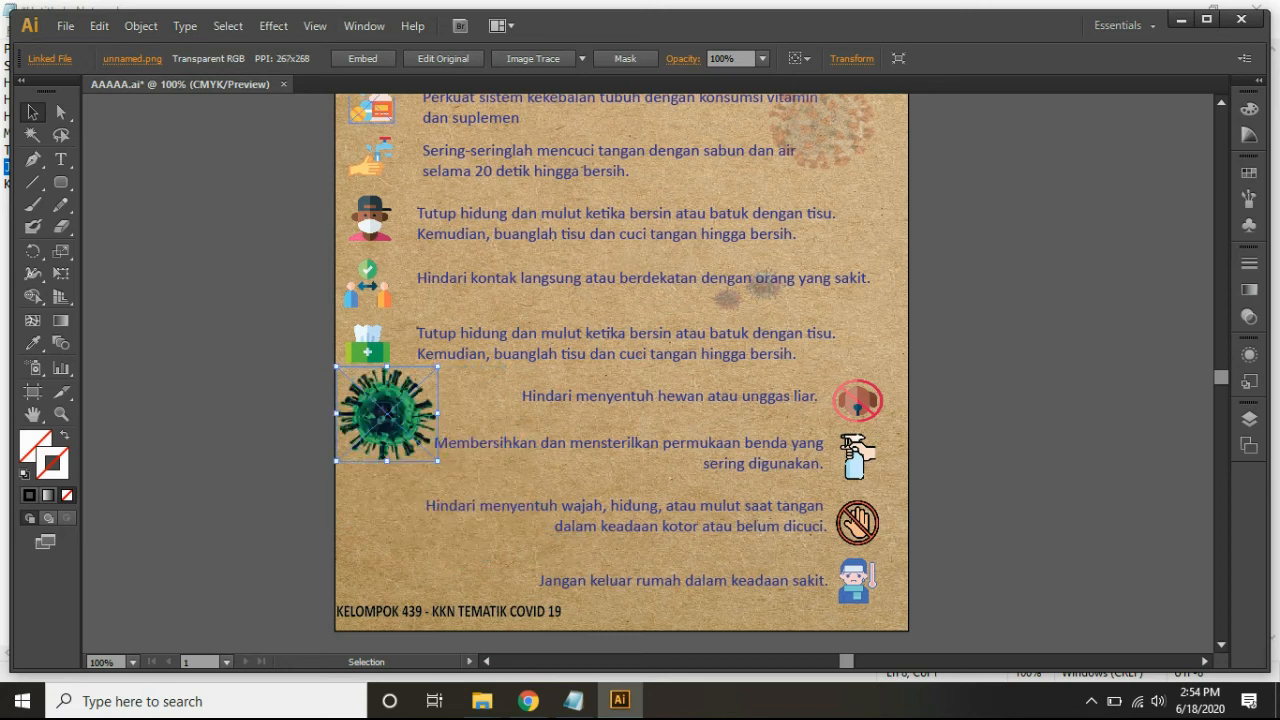
- Mask the green virus, set its opacity to 30% and move it down beside the "Hindari menyentuh wajah" tip
click(625, 59)
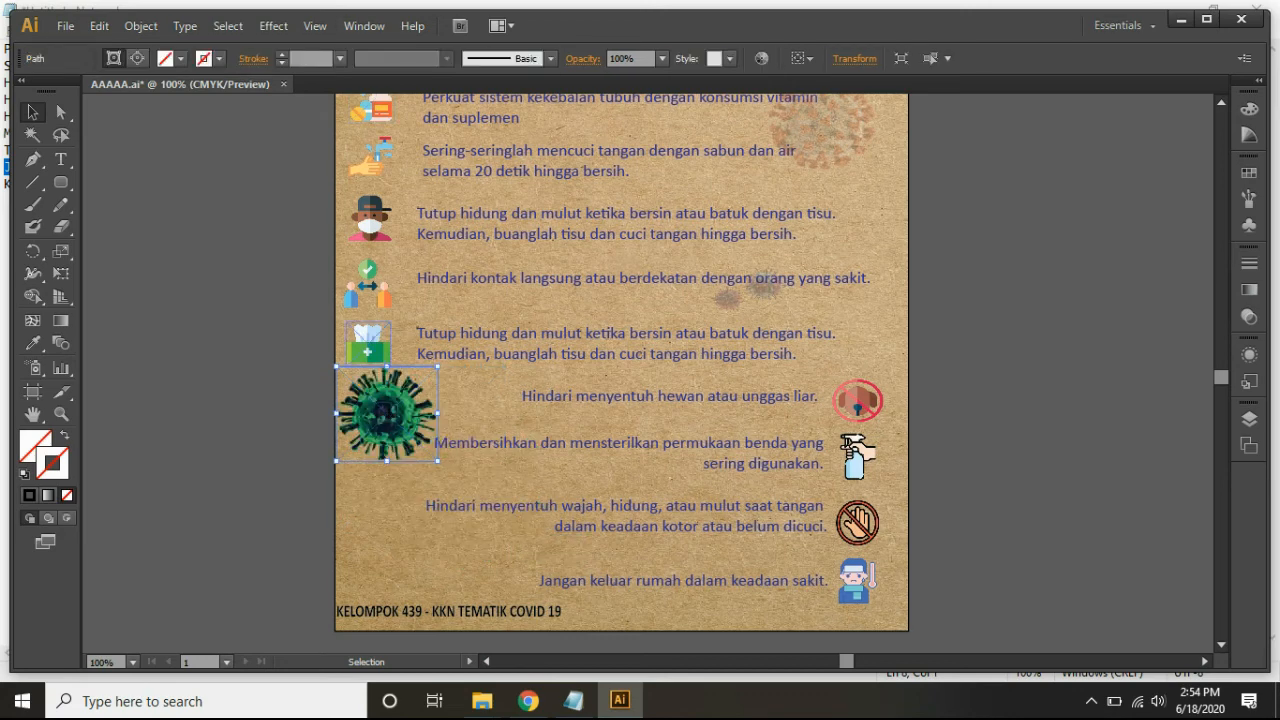
click(387, 414)
click(253, 58)
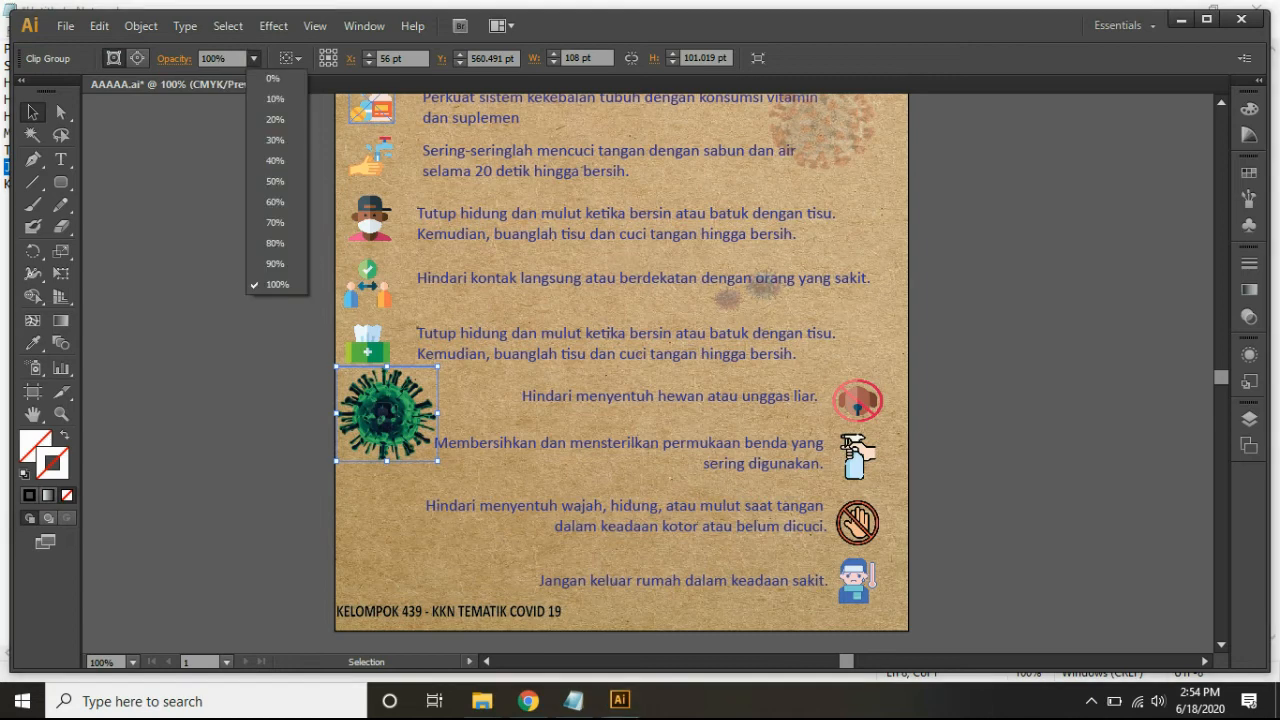
click(268, 141)
drag(392, 409, 405, 519)
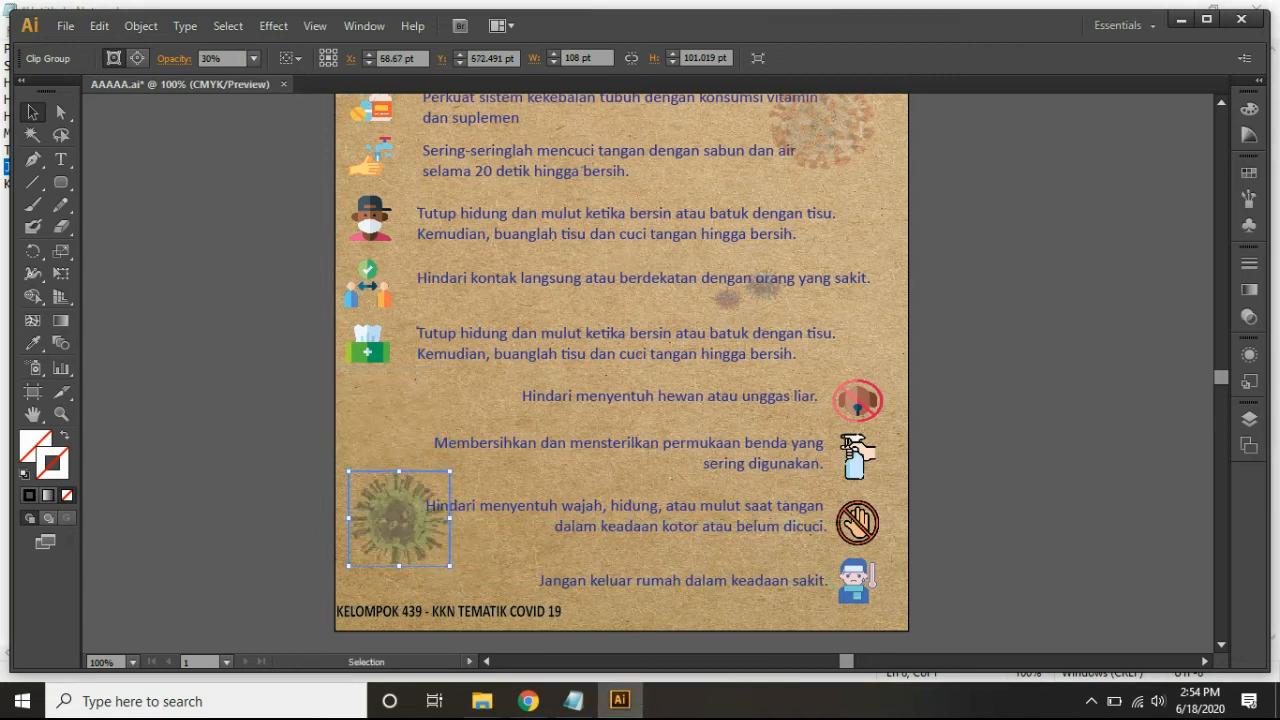
- Duplicate the faded green virus and place a much smaller copy near the poster's right edge, below the red-spiked virus
key(ctrl+c)
key(ctrl+v)
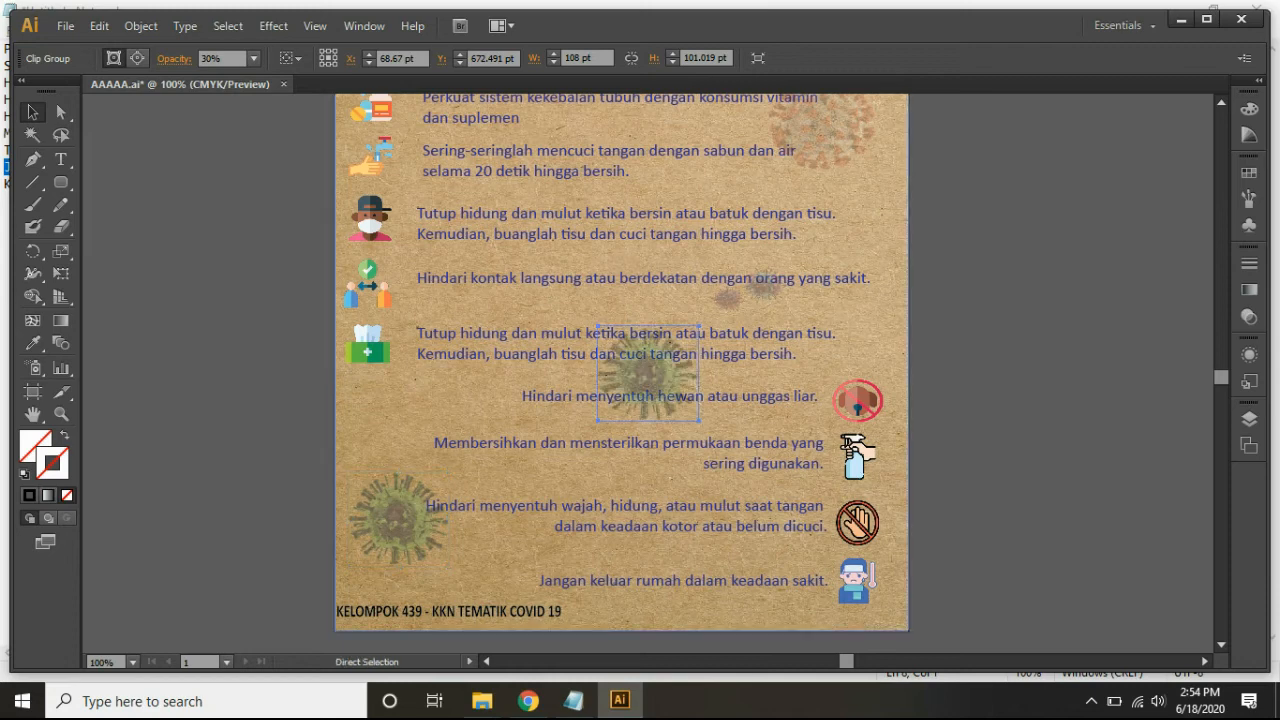
drag(650, 373, 849, 212)
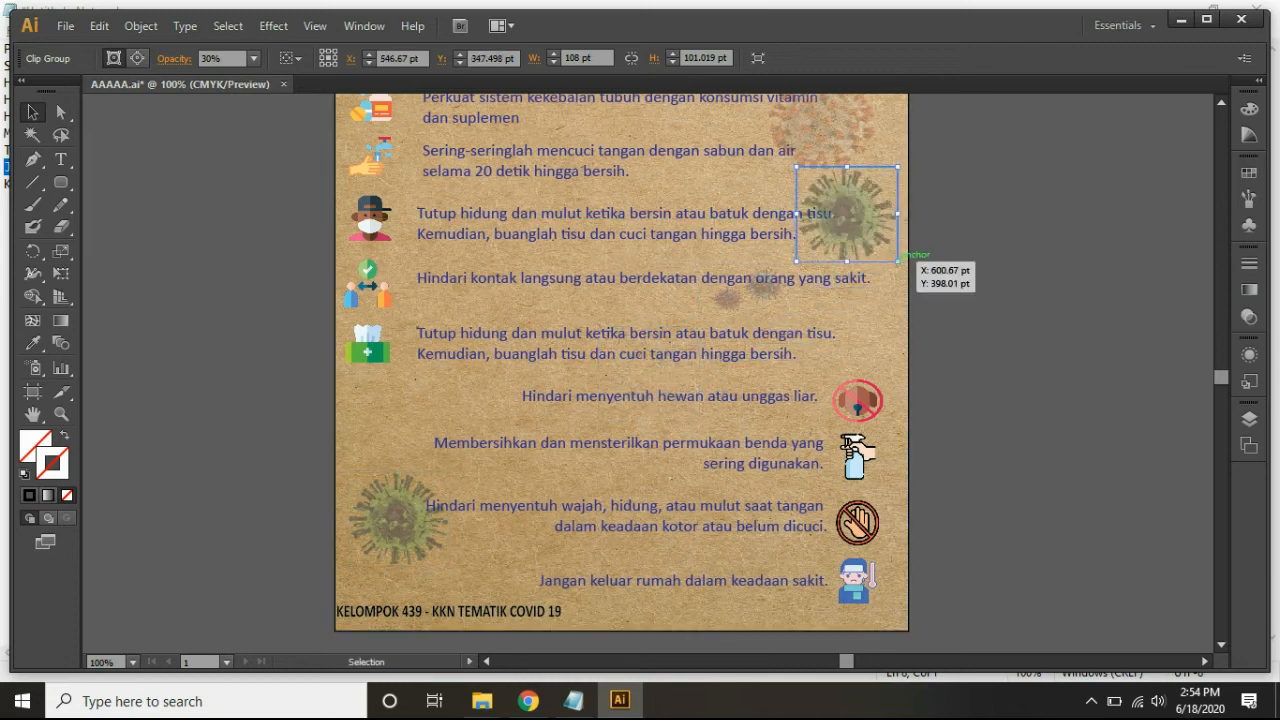
drag(900, 253, 881, 187)
click(965, 209)
scroll(620, 370, up, 3)
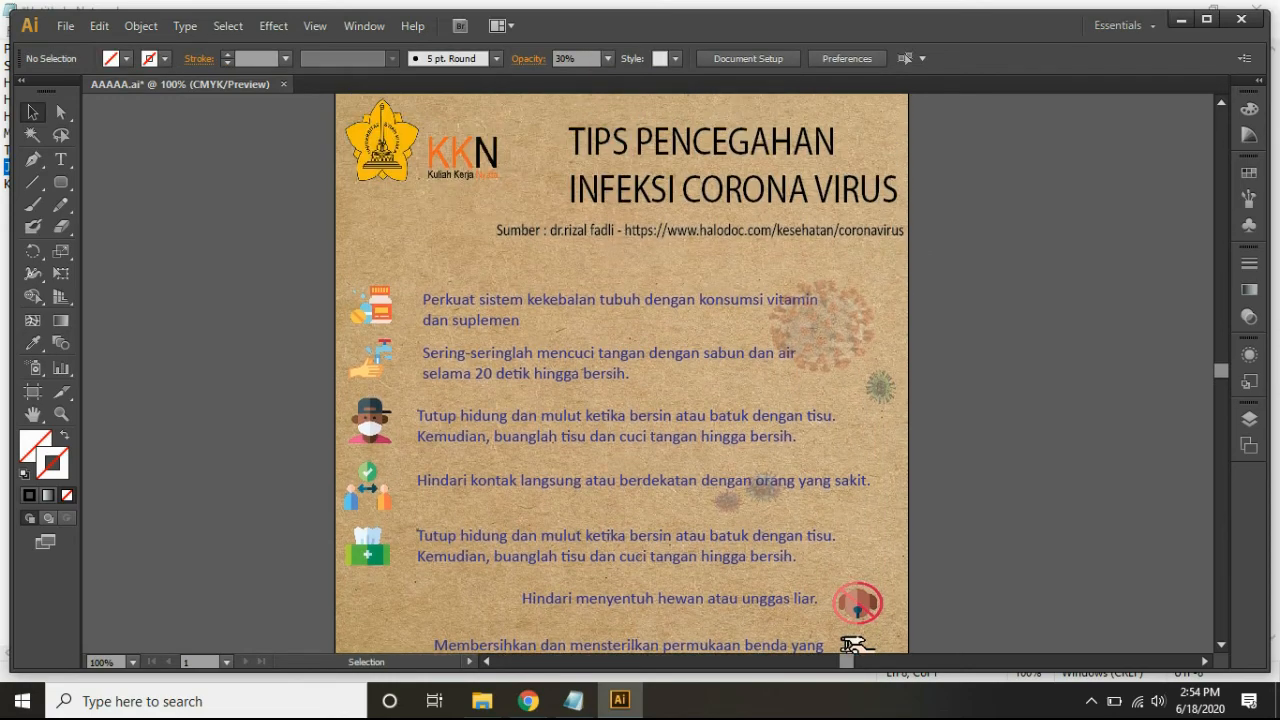
scroll(620, 370, down, 3)
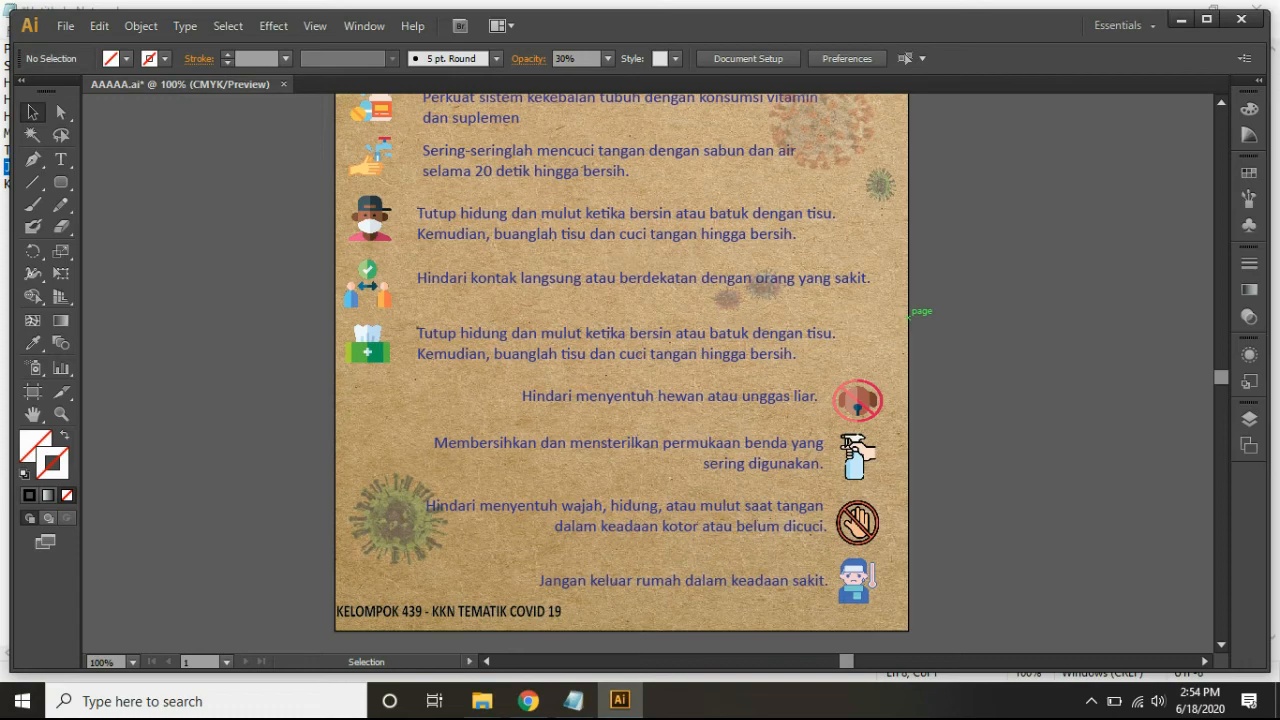
scroll(910, 313, up, 2)
scroll(910, 396, up, 5)
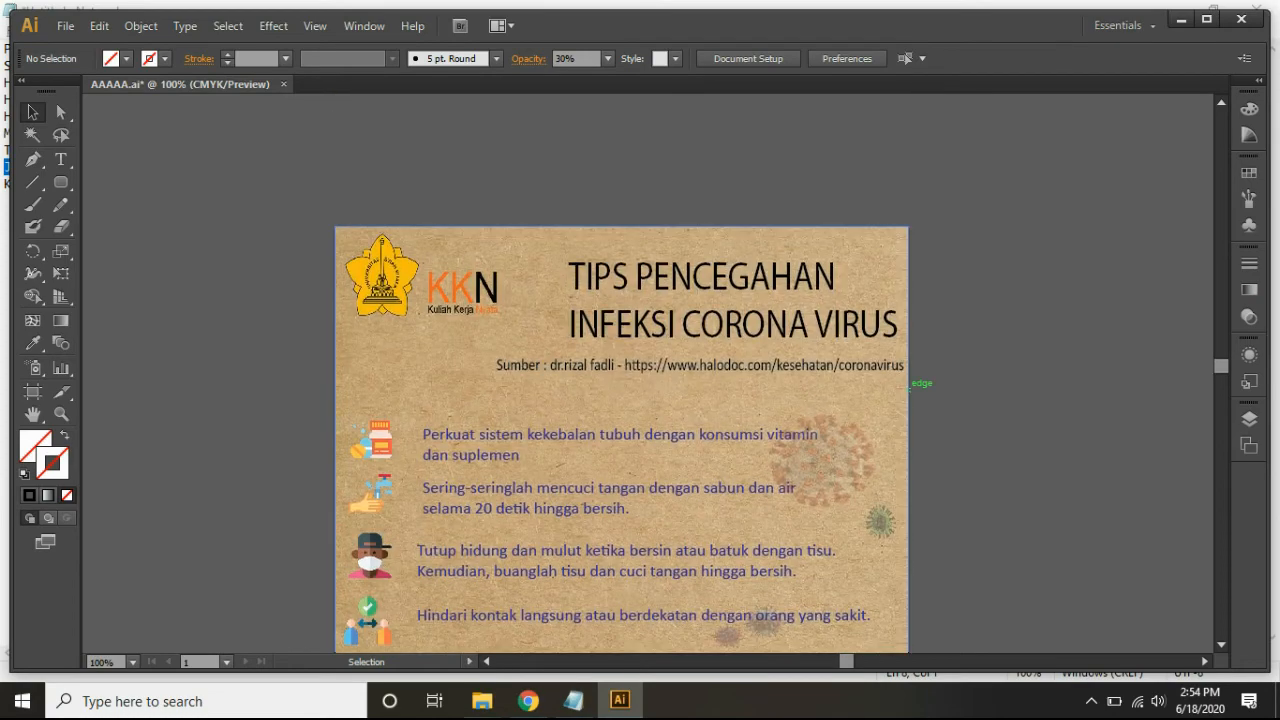
- Review the whole poster from the title down to the group footer, checking the tips, icons and faded viruses
scroll(910, 396, down, 8)
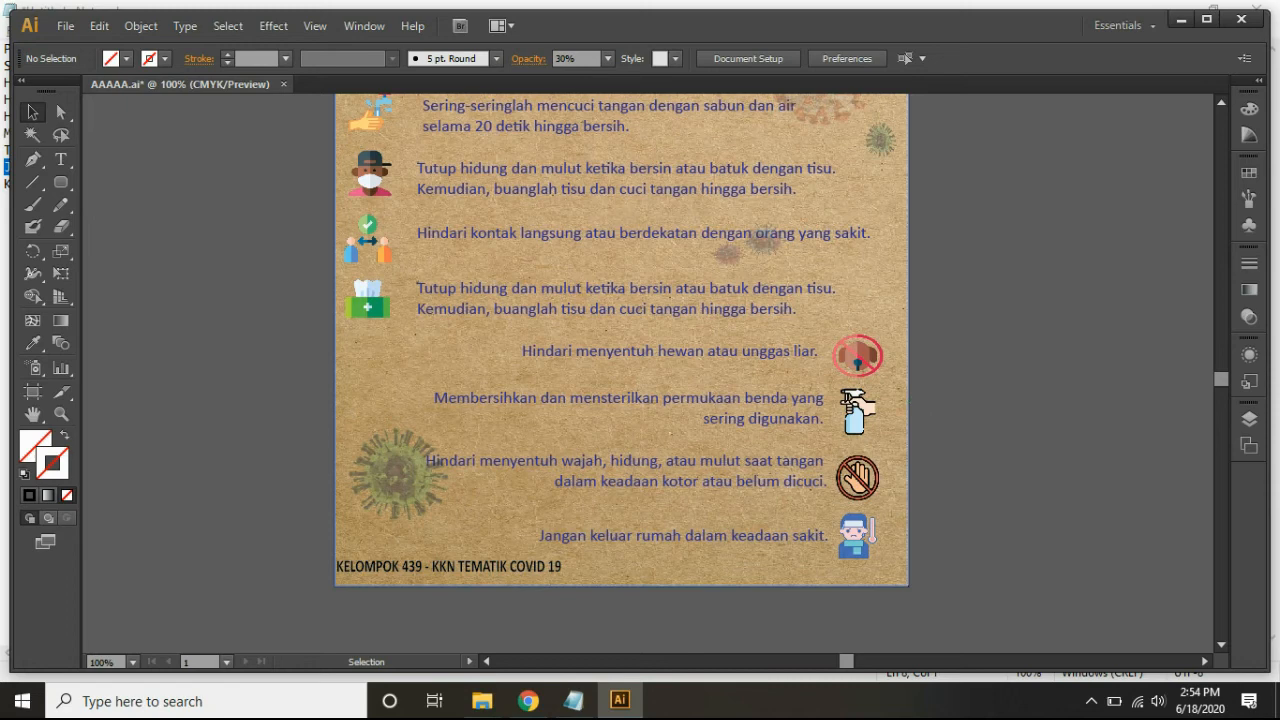
scroll(621, 370, up, 5)
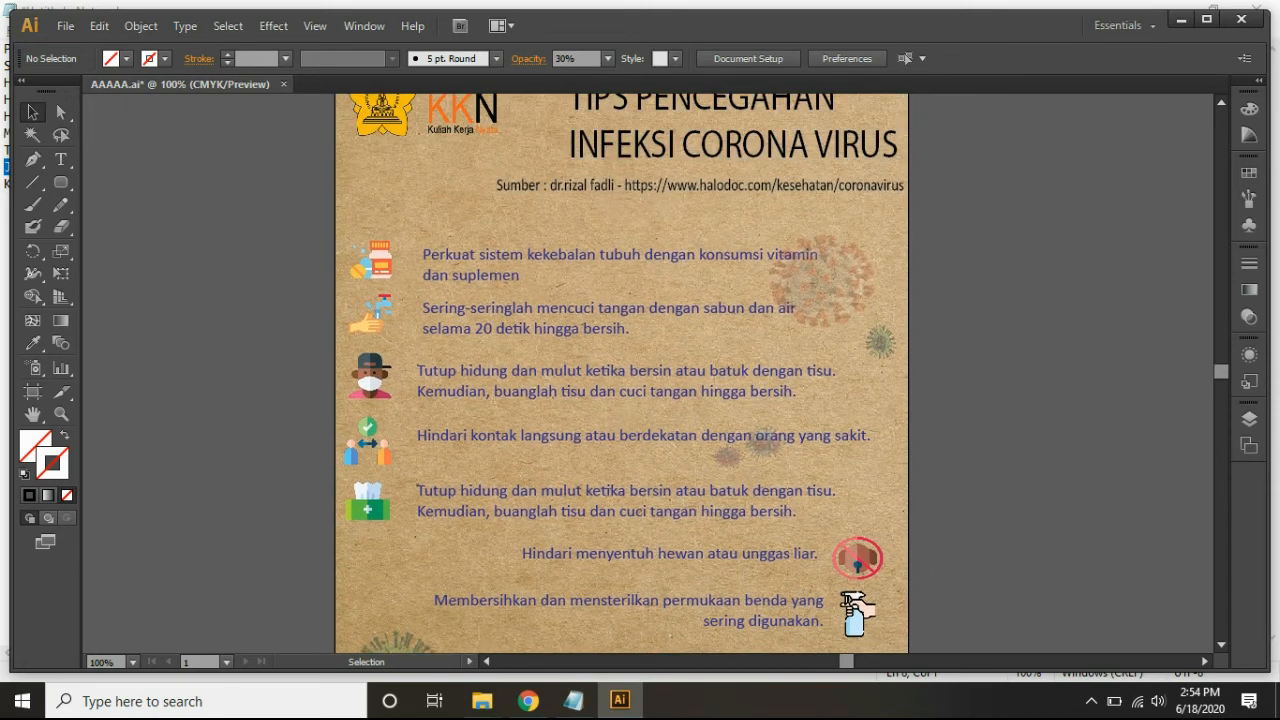
scroll(621, 374, up, 3)
scroll(621, 374, down, 7)
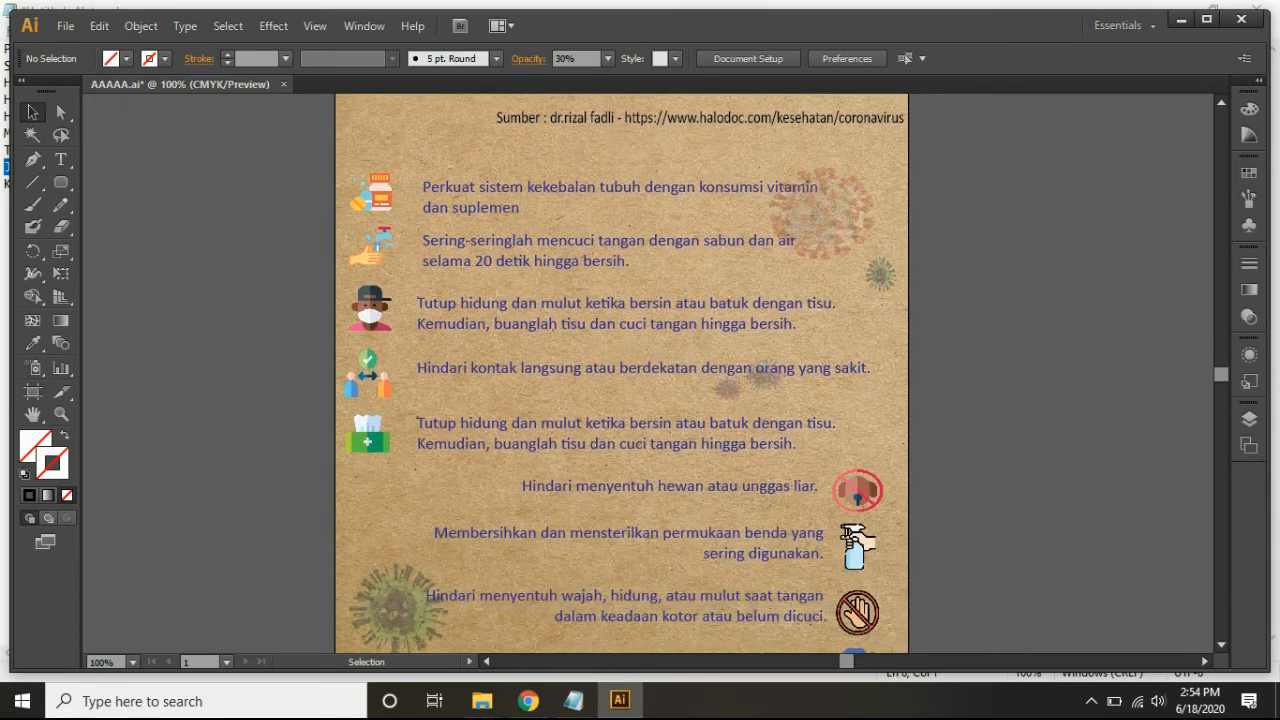
scroll(621, 370, down, 2)
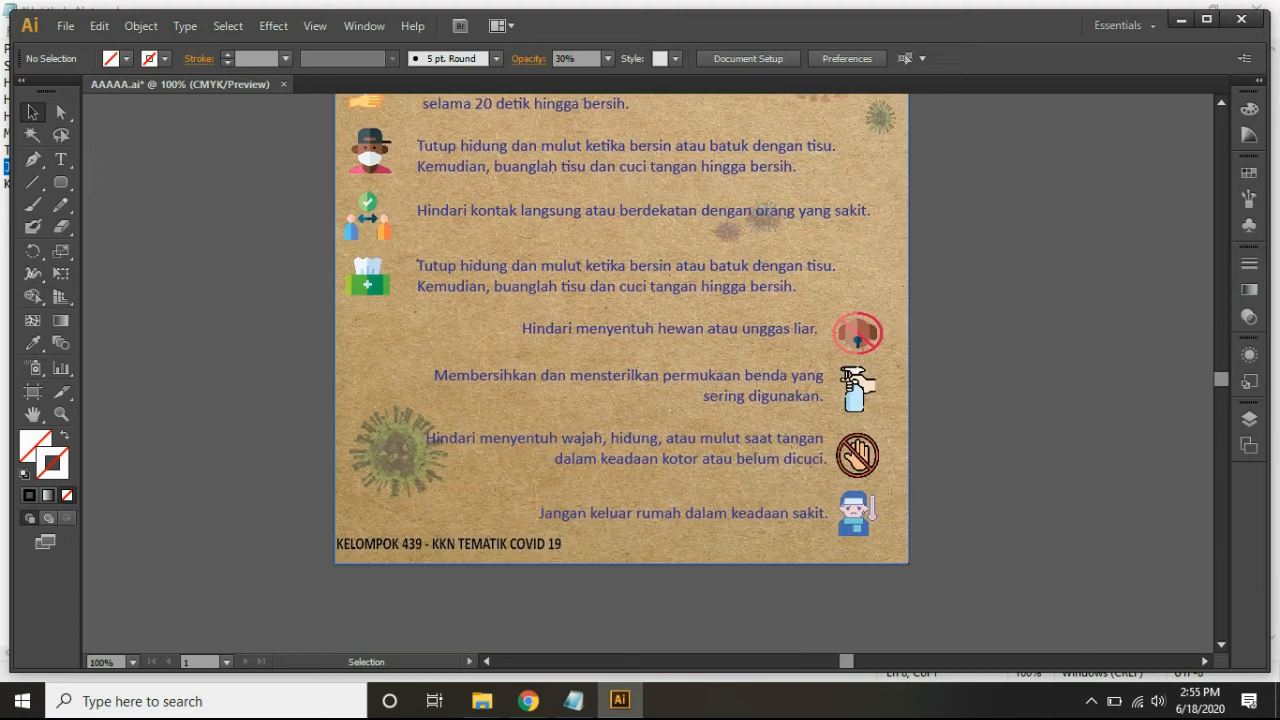
scroll(621, 370, up, 2)
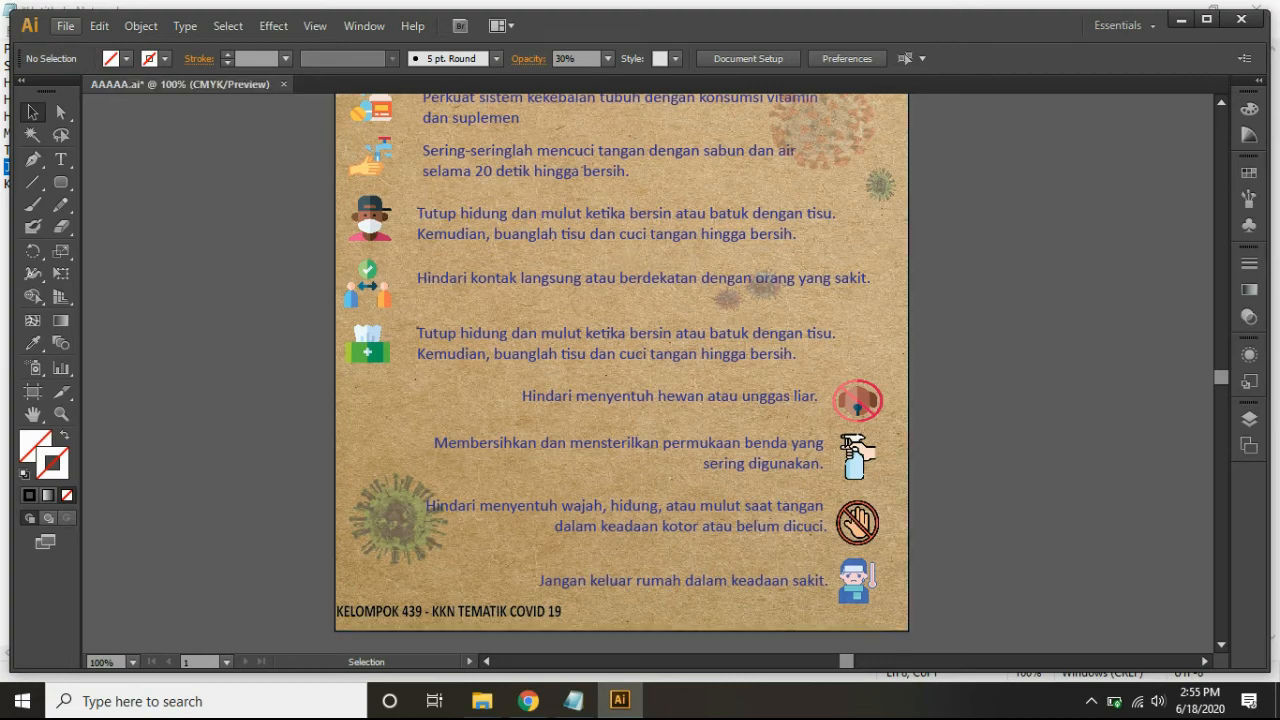
- Start exporting the poster to the Desktop under the file name POSTERtes1
click(65, 25)
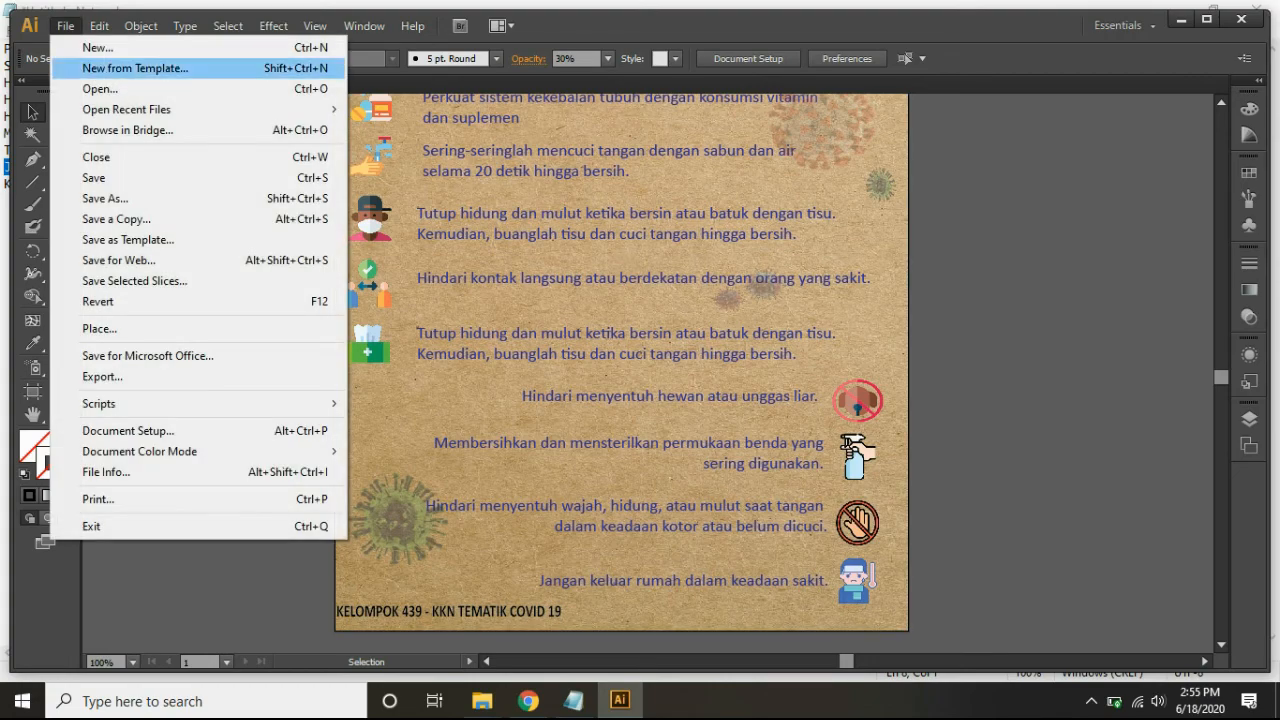
click(65, 25)
click(65, 25)
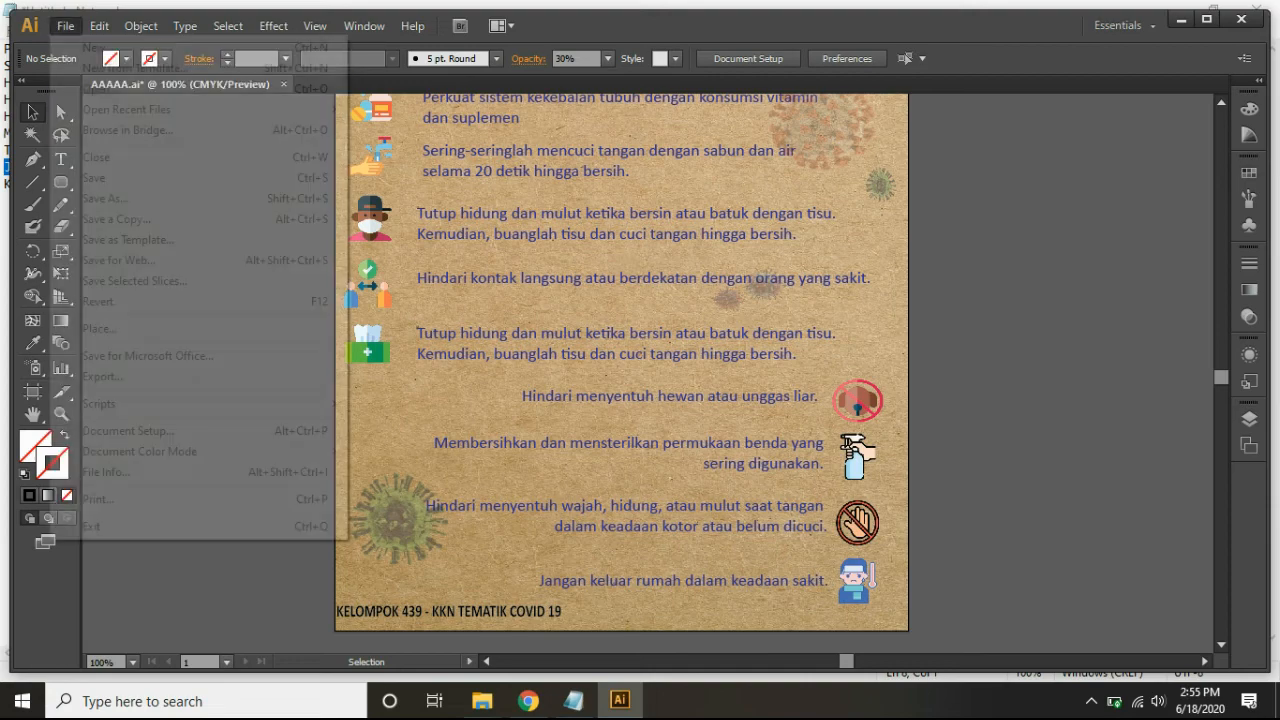
click(102, 376)
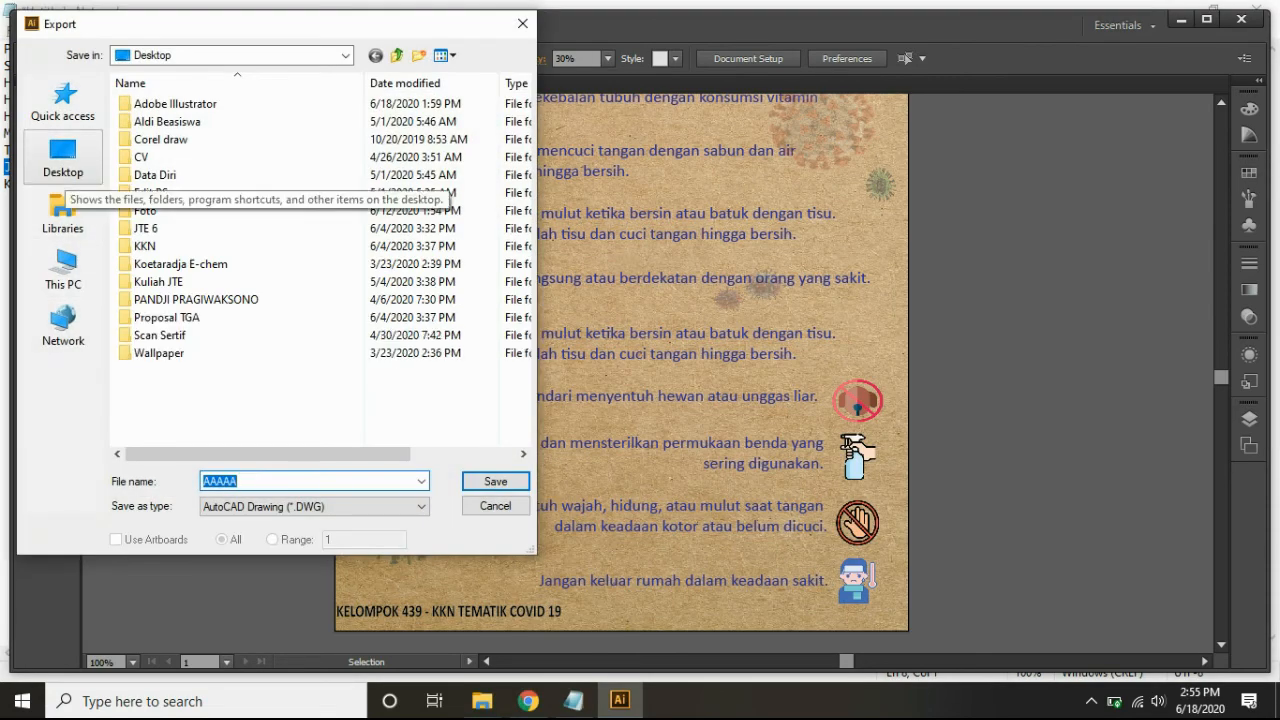
click(63, 158)
scroll(200, 198, down, 1)
scroll(315, 265, down, 3)
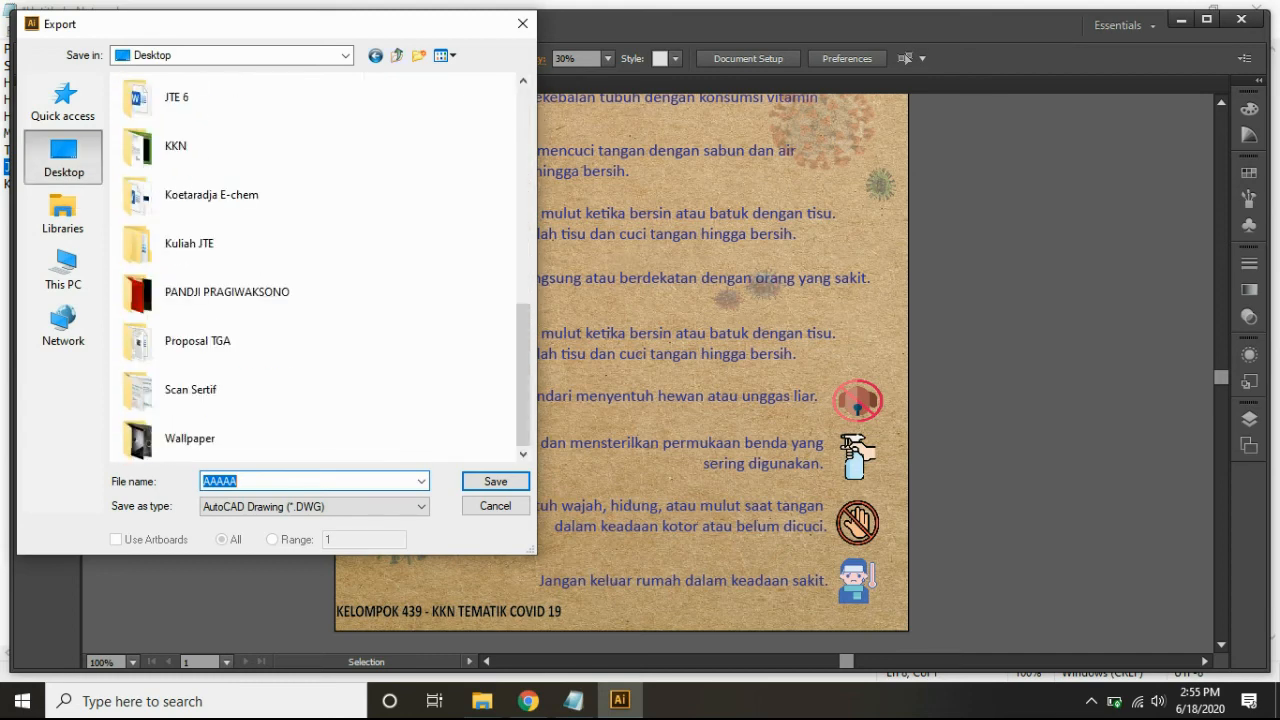
key(BackSpace)
text(POSTERtes1)
click(495, 482)
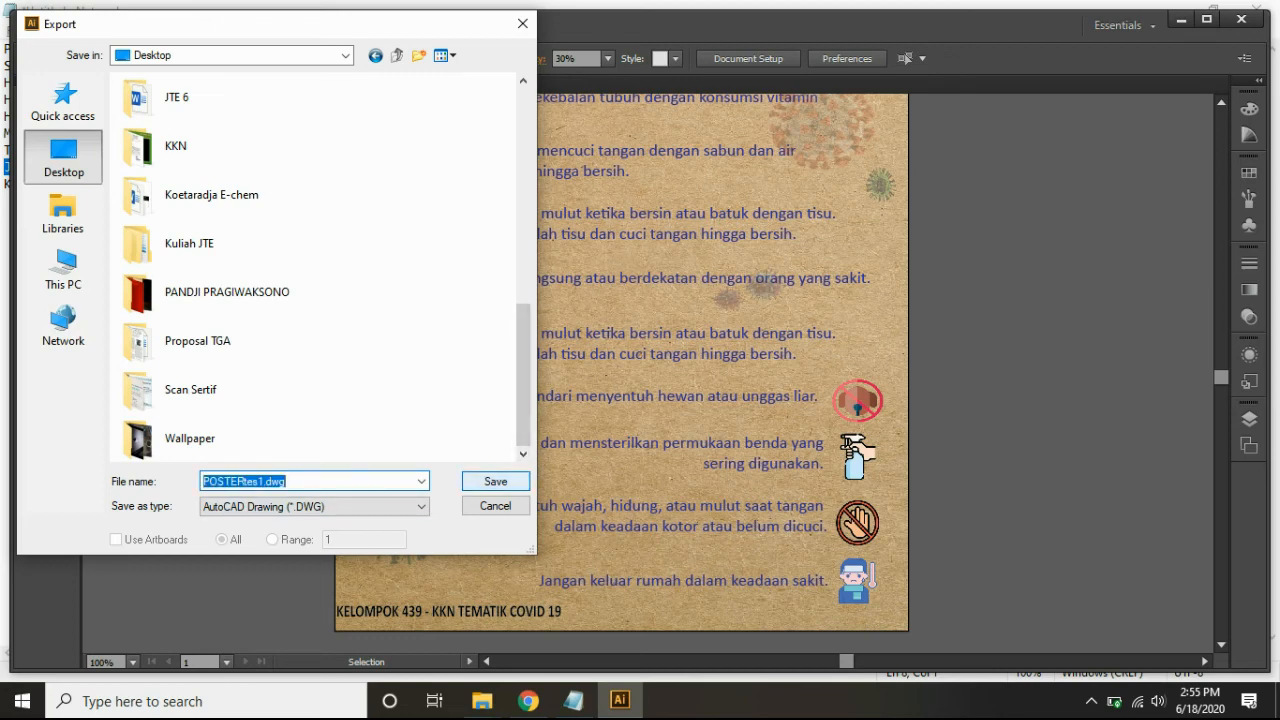
- Choose JPEG (*.JPG) as the export format and export the poster with the RGB color model
click(340, 507)
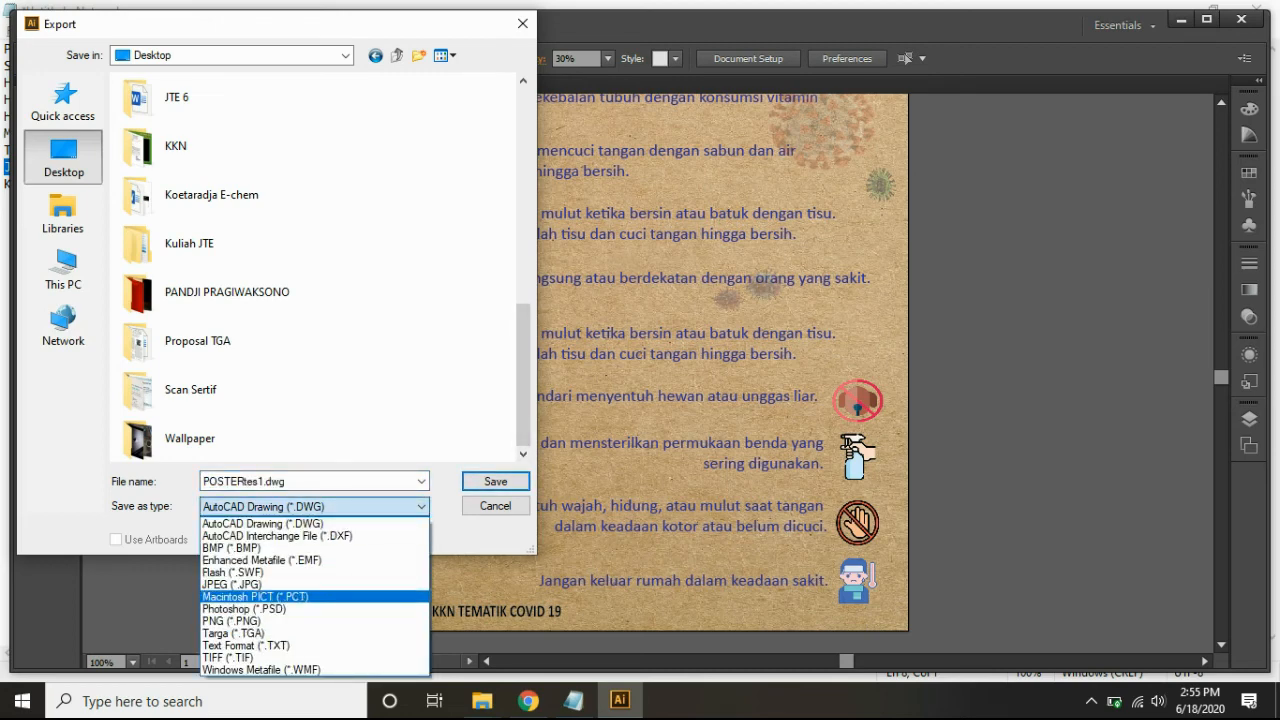
click(315, 585)
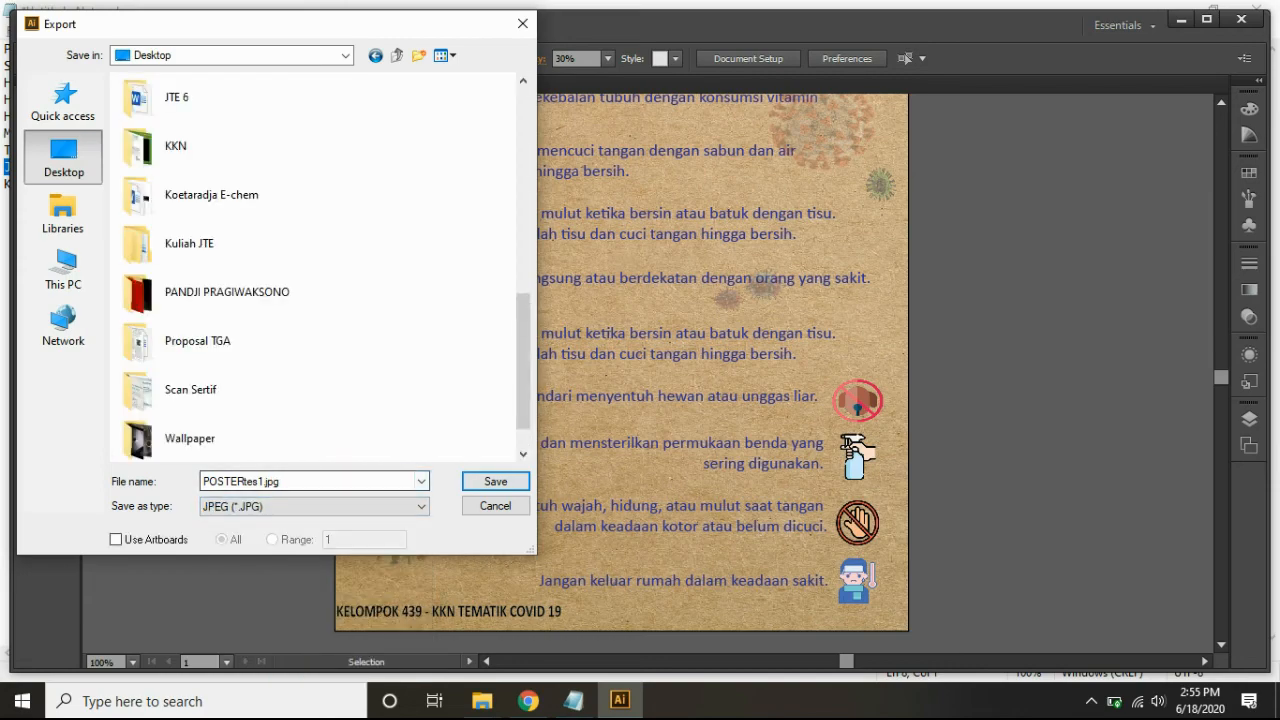
click(495, 481)
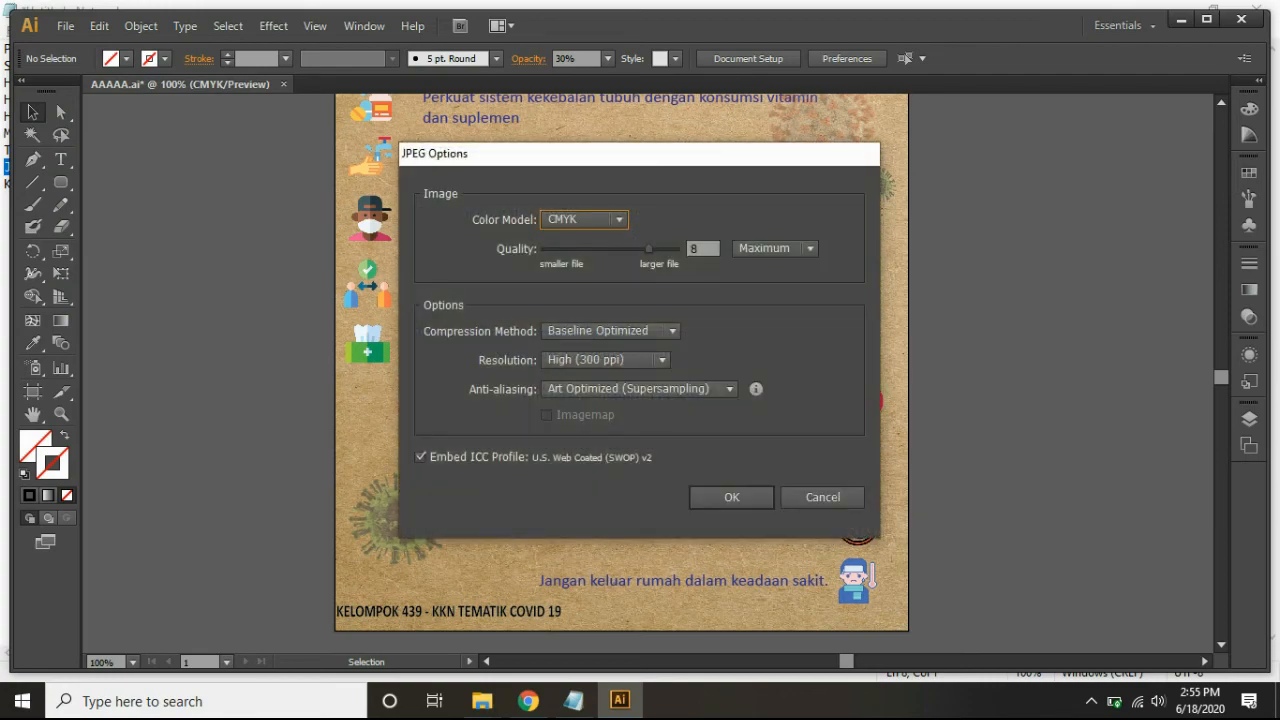
click(585, 220)
click(573, 240)
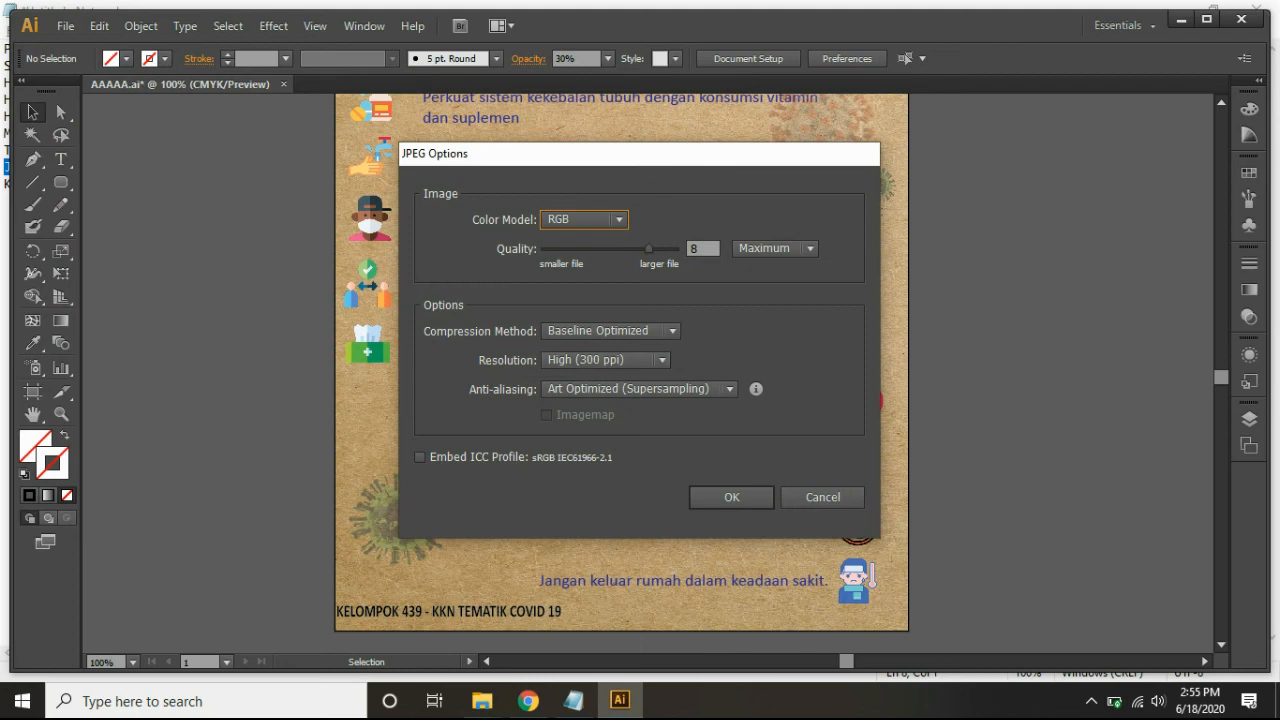
click(731, 497)
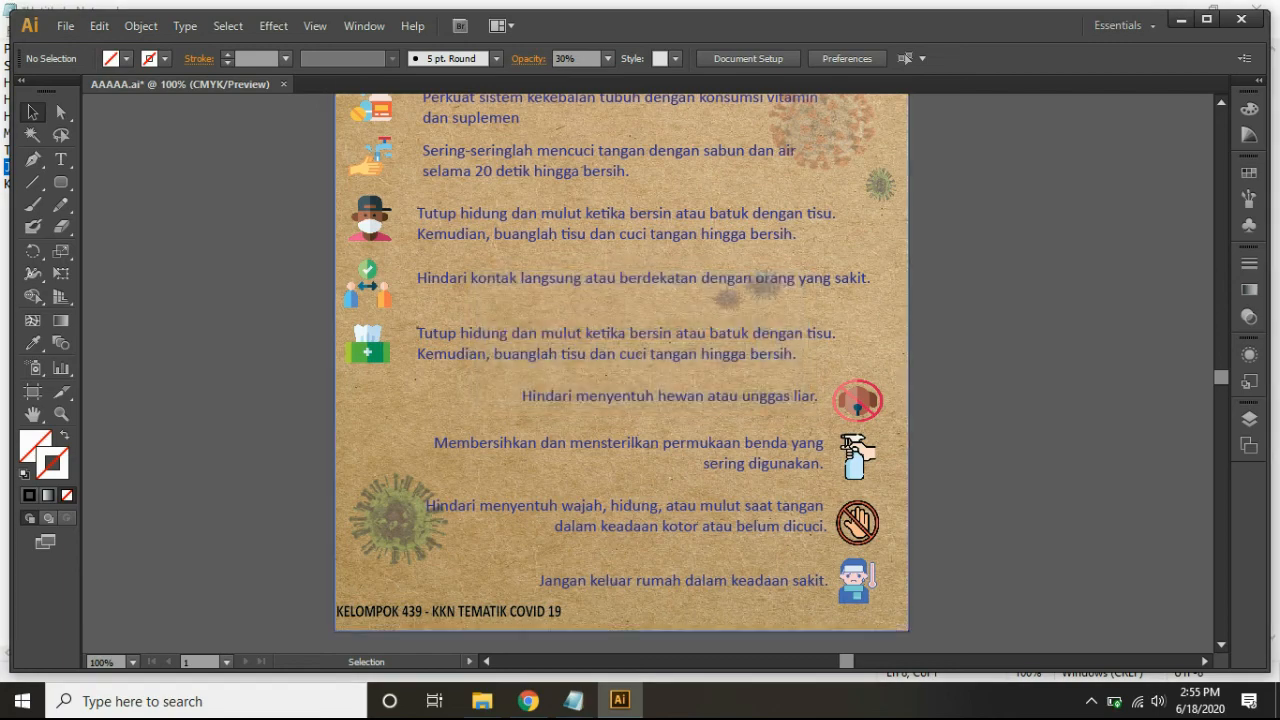
- Switch to the Windows desktop to find the exported POSTERtes1 image
key(super+d)
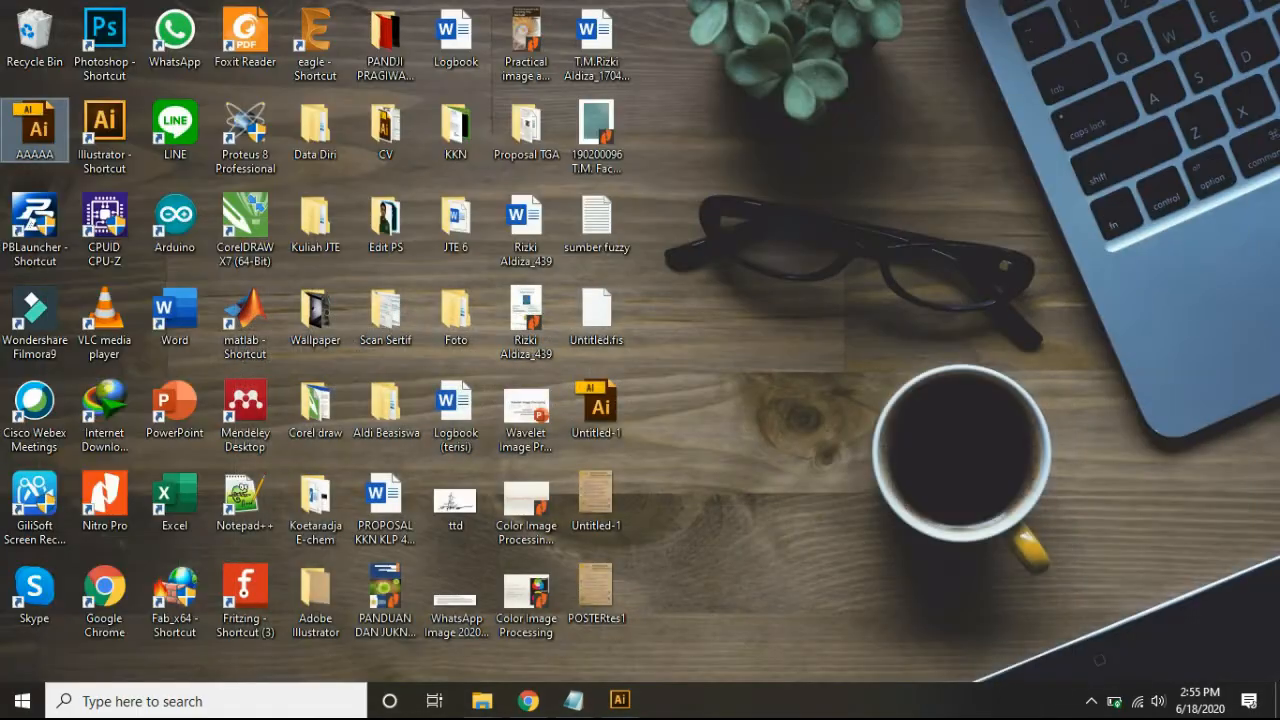